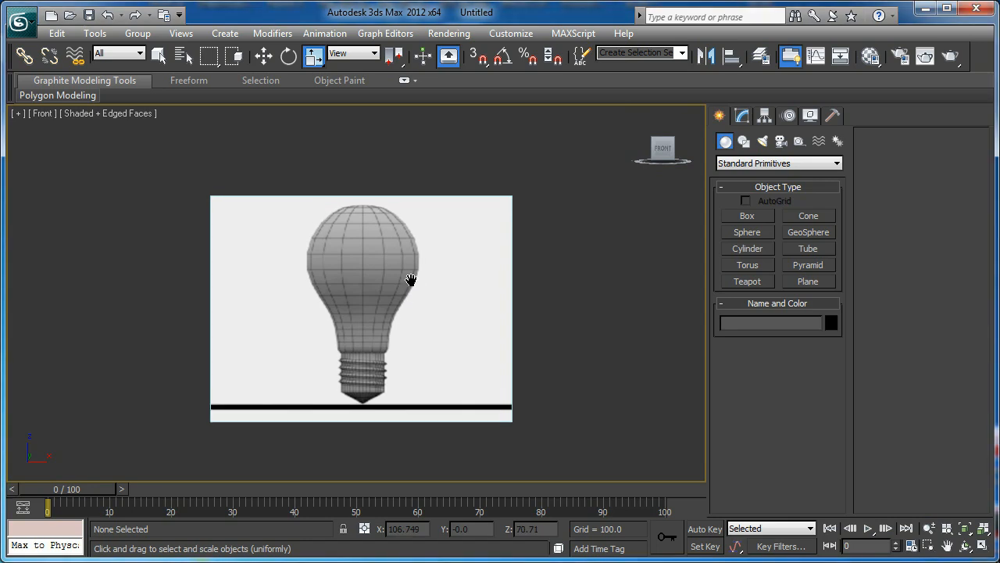
# Start a Line spline at the reference bulb's top centre and trace the right side of the dome down to its widest part.
pyautogui.scroll(5, 420, 279)
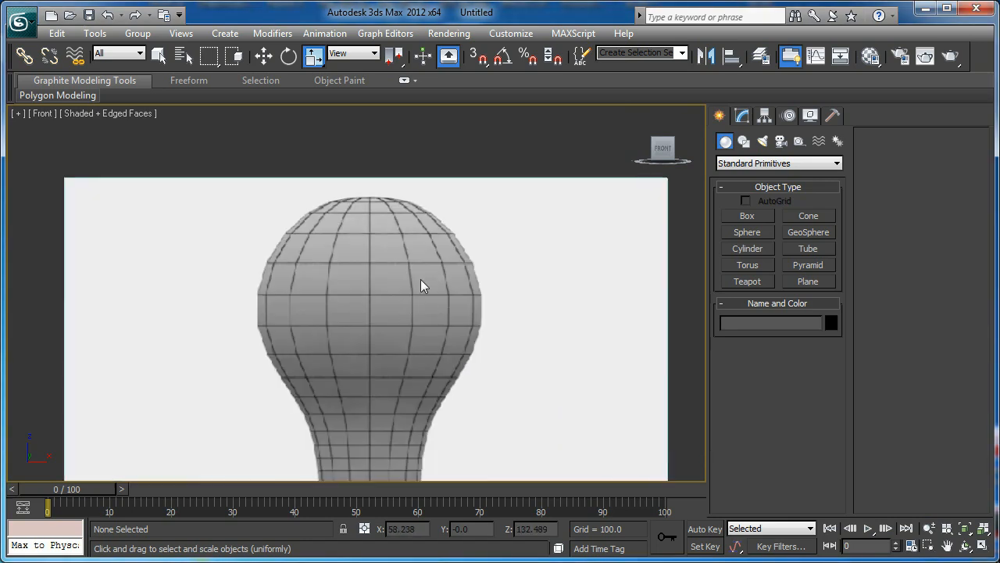
pyautogui.click(743, 142)
pyautogui.click(751, 225)
pyautogui.scroll(3, 380, 244)
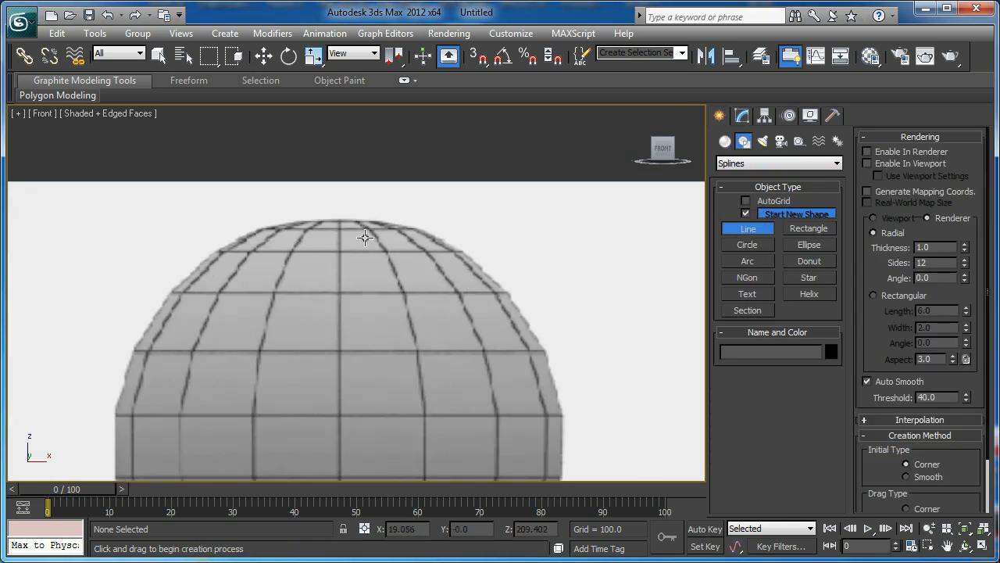
pyautogui.click(337, 218)
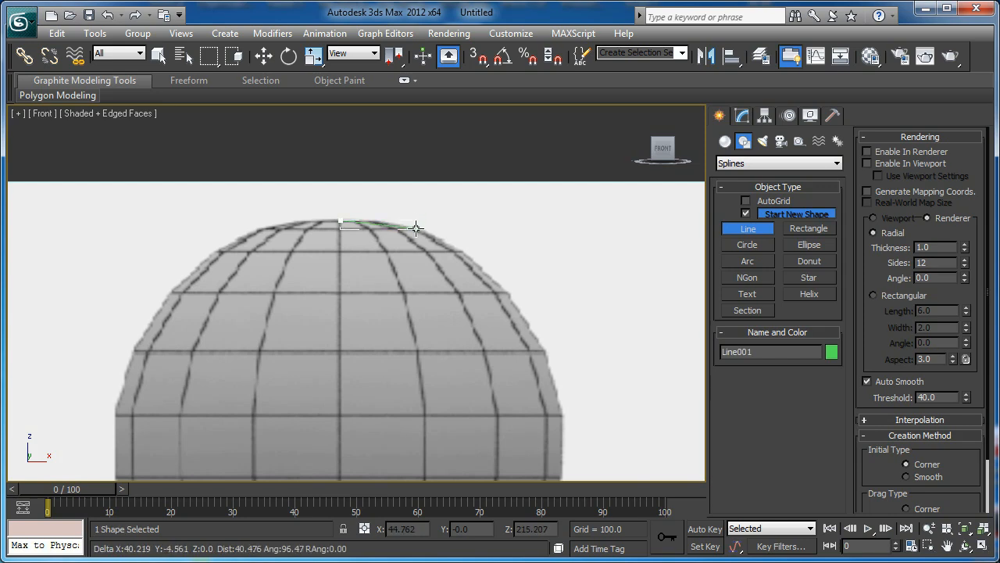
pyautogui.click(416, 229)
pyautogui.click(466, 252)
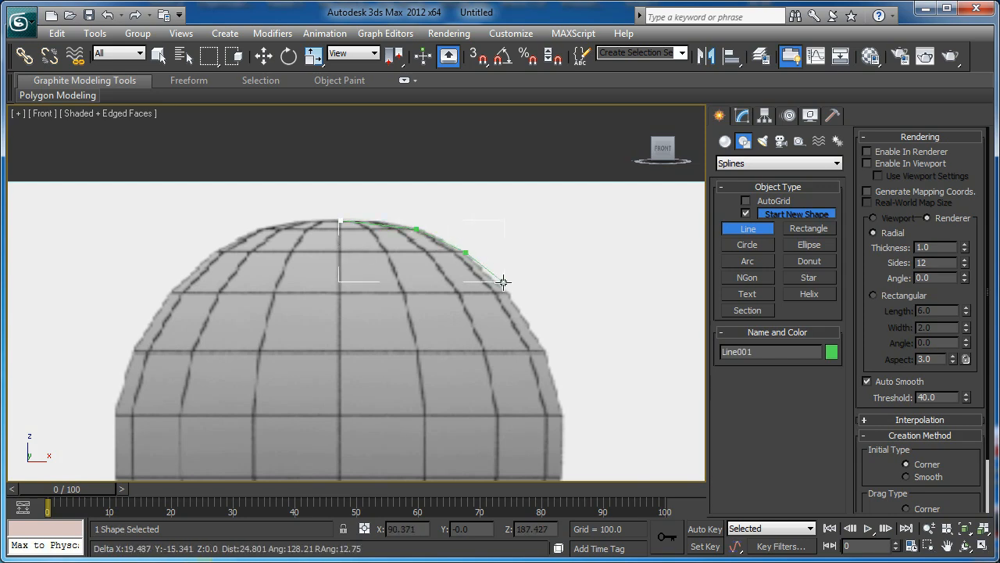
pyautogui.click(509, 292)
pyautogui.click(546, 352)
pyautogui.click(565, 414)
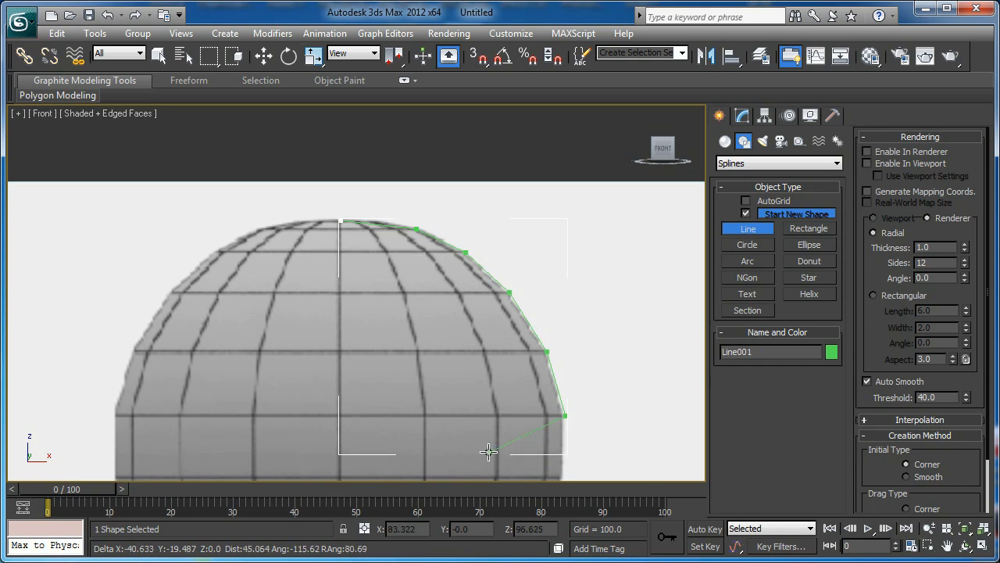
# Continue the spline along the bulb's right outline from the widest part down through the tapering section to the upper neck.
pyautogui.moveTo(488, 452); pyautogui.dragTo(356, 293, button='middle')
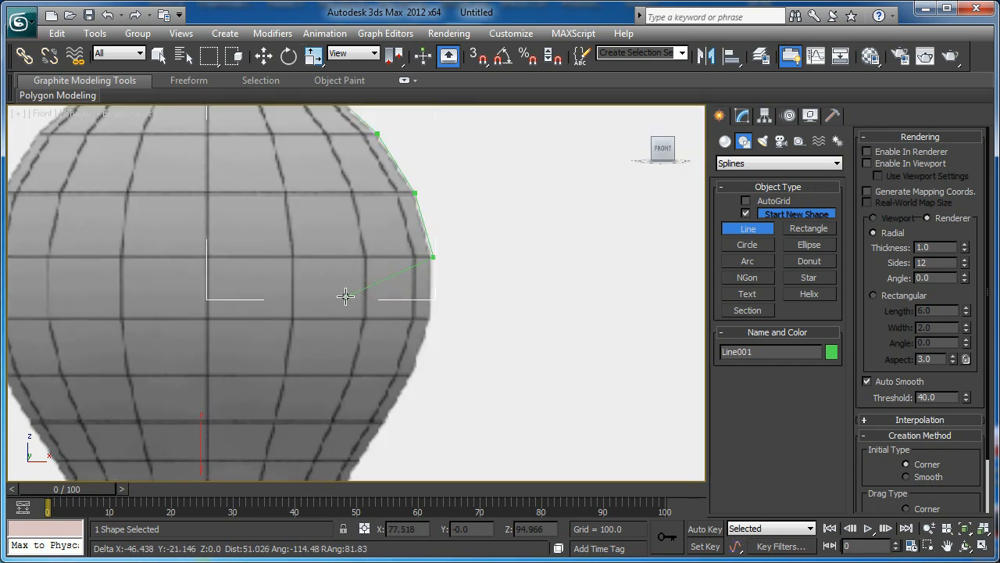
pyautogui.press('i')
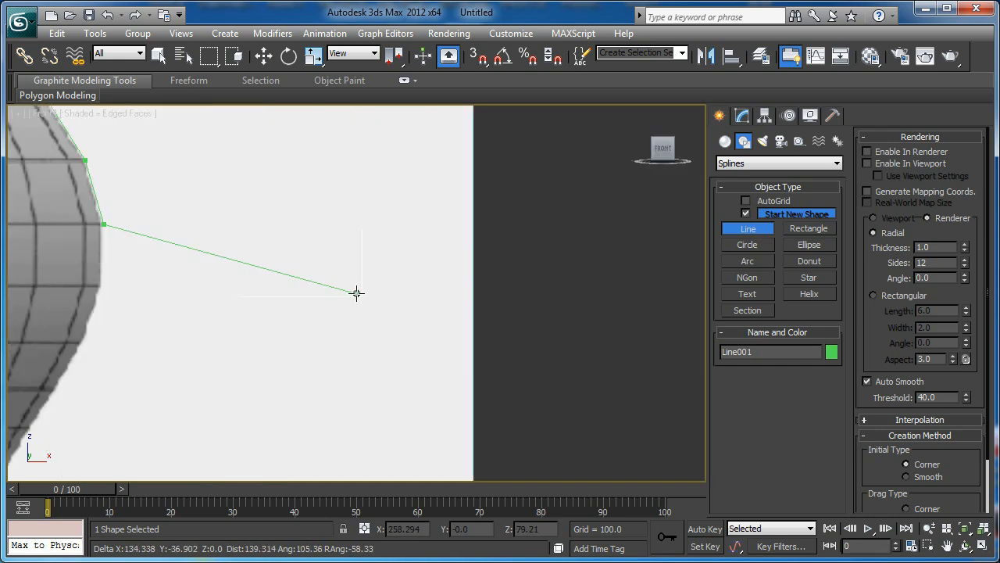
pyautogui.press('i')
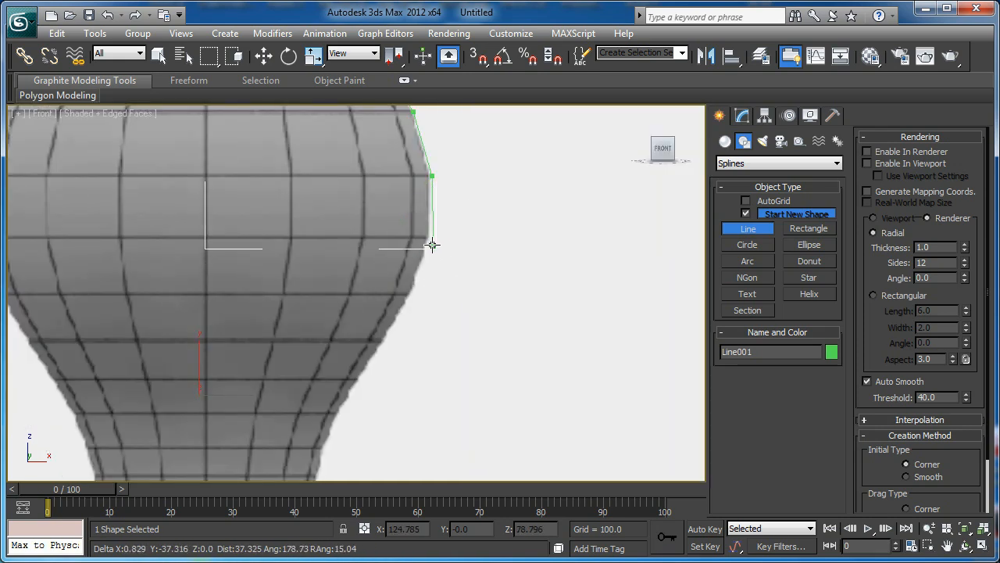
pyautogui.click(429, 235)
pyautogui.click(412, 295)
pyautogui.click(382, 338)
pyautogui.scroll(2, 346, 313)
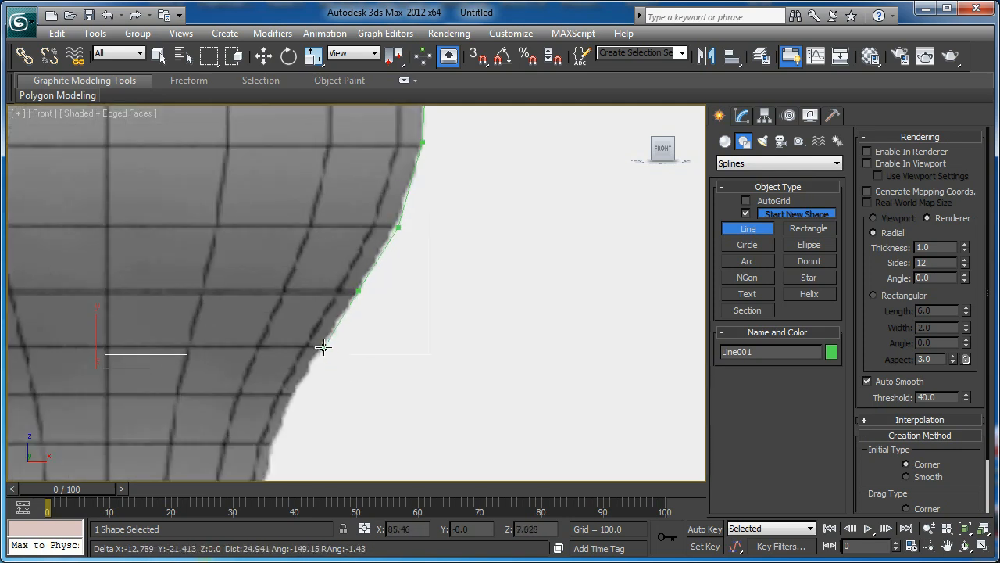
pyautogui.click(323, 346)
pyautogui.click(291, 394)
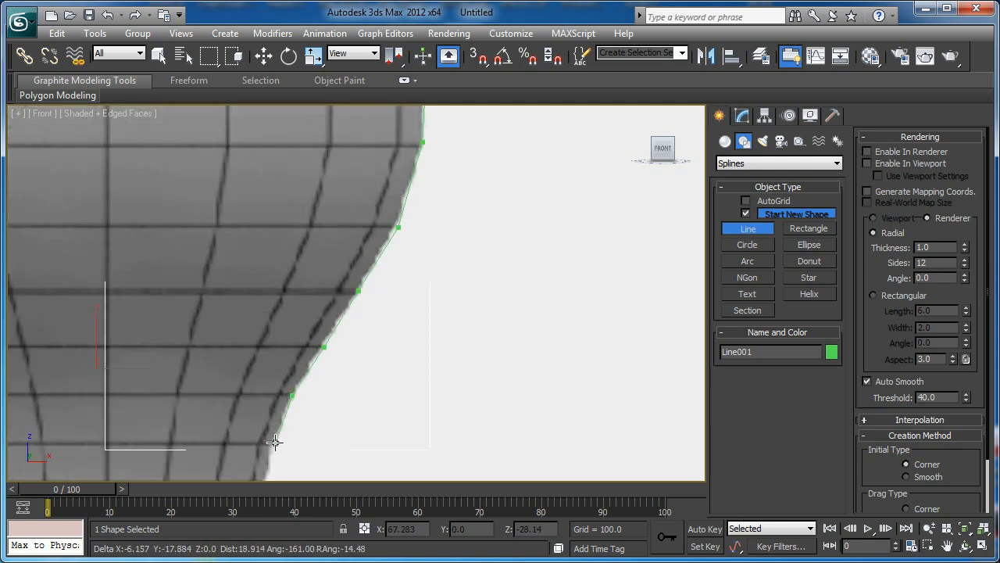
pyautogui.click(272, 443)
# Trace the neck and its rounded lower edge, add a short inward segment above the screw base, and finish the spline.
pyautogui.moveTo(272, 443); pyautogui.dragTo(347, 337, button='middle')
pyautogui.click(347, 334)
pyautogui.click(340, 368)
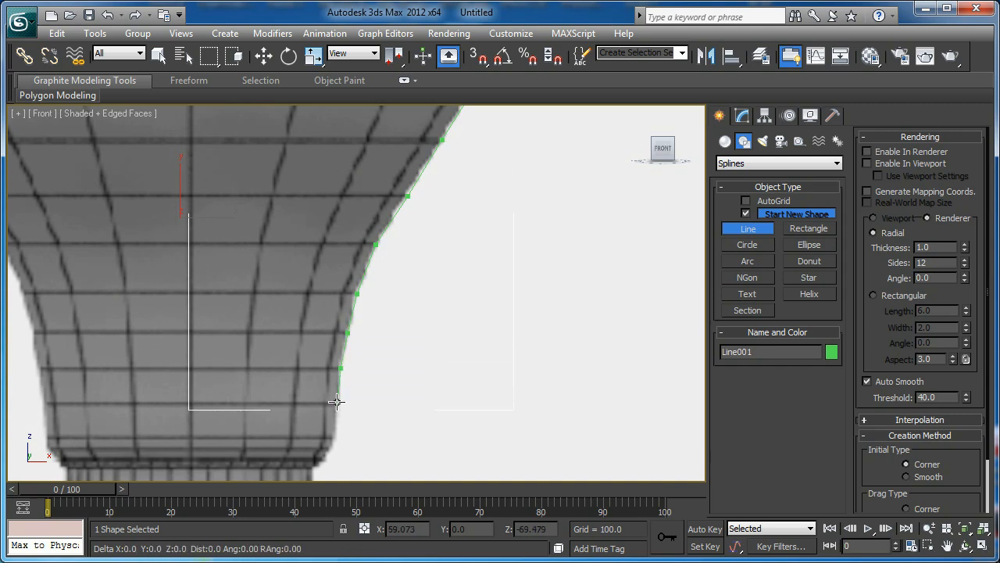
pyautogui.moveTo(336, 402); pyautogui.dragTo(352, 297, button='middle')
pyautogui.scroll(4, 349, 295)
pyautogui.click(338, 309)
pyautogui.click(328, 330)
pyautogui.click(315, 351)
pyautogui.click(299, 364)
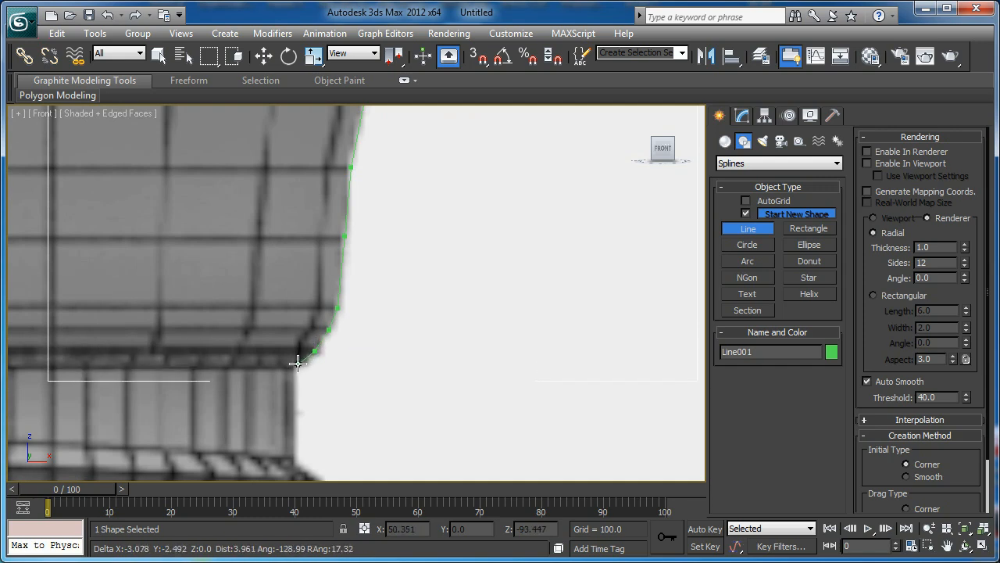
pyautogui.click(257, 364)
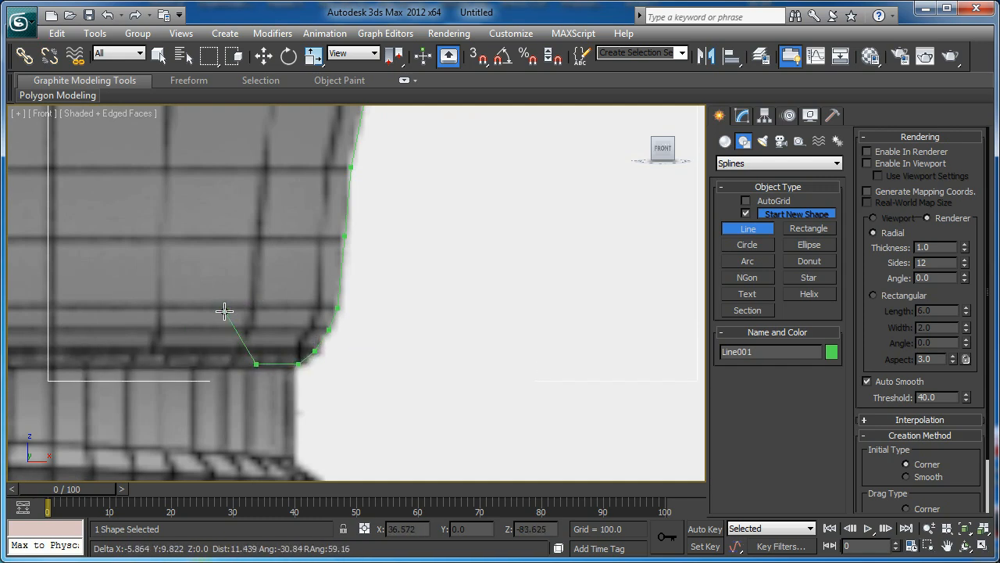
pyautogui.rightClick(224, 277)
pyautogui.scroll(-5, 264, 339)
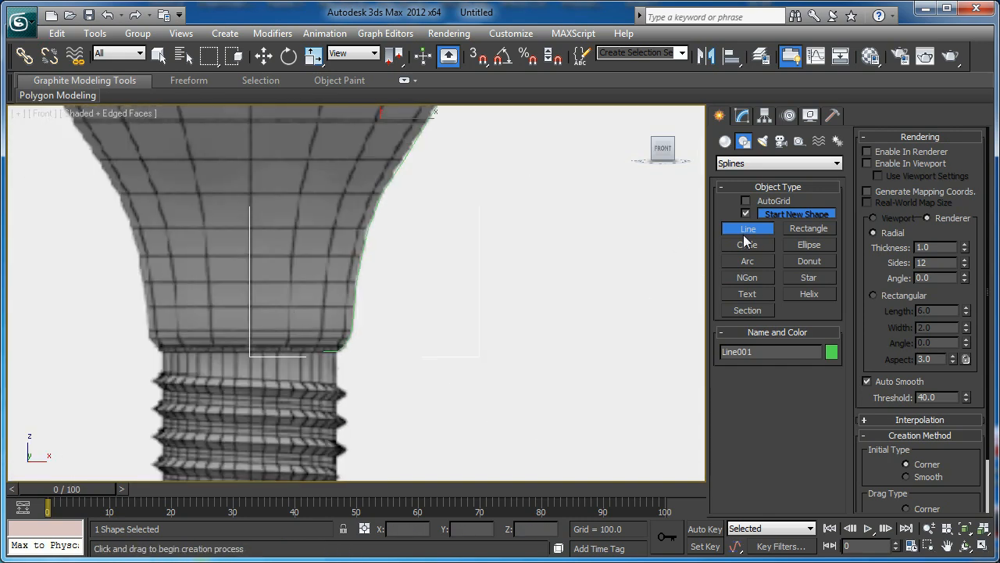
pyautogui.rightClick(535, 237)
# Apply a Lathe modifier to the profile spline in the Perspective view and align its axis to Min.
pyautogui.scroll(-5, 449, 252)
pyautogui.press('p')
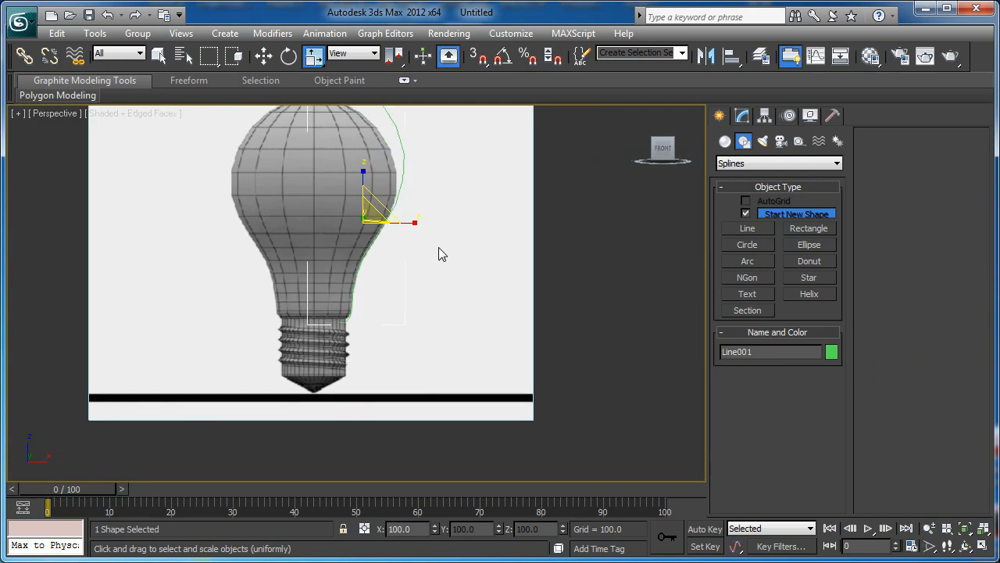
pyautogui.press('z')
pyautogui.keyDown('alt'); pyautogui.moveTo(469, 244); pyautogui.dragTo(582, 275, button='middle'); pyautogui.keyUp('alt')
pyautogui.click(743, 116)
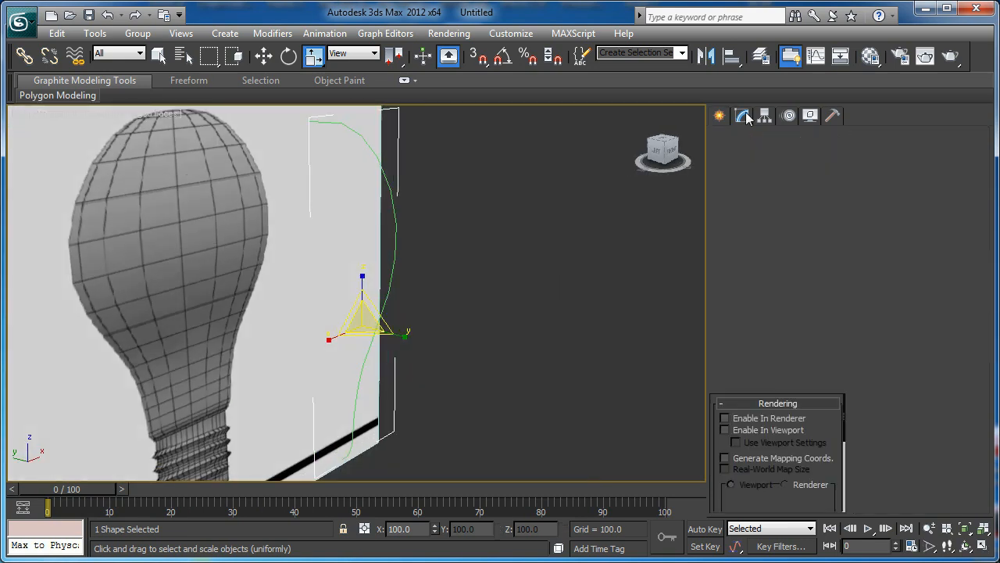
pyautogui.click(808, 200)
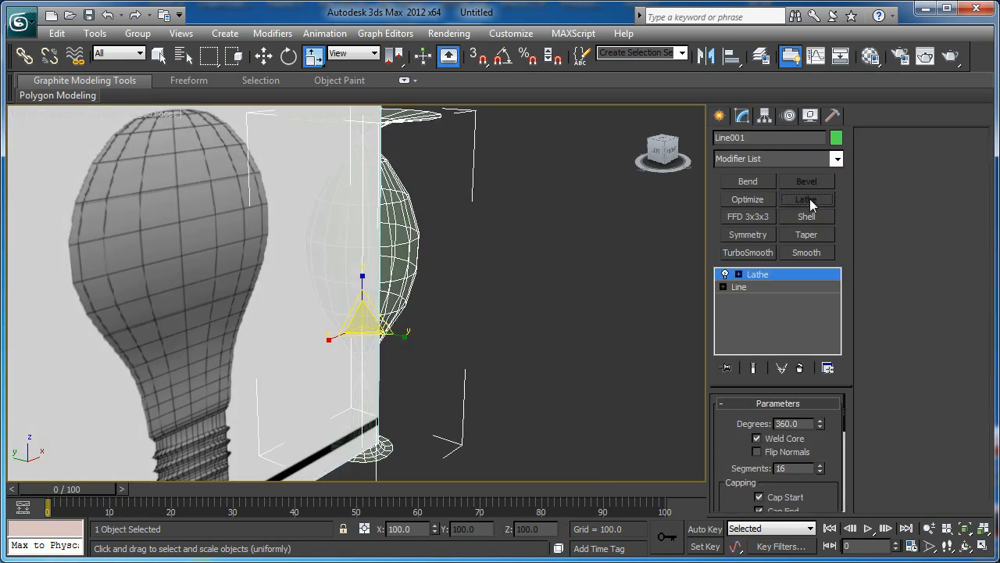
pyautogui.moveTo(721, 446); pyautogui.dragTo(722, 321)
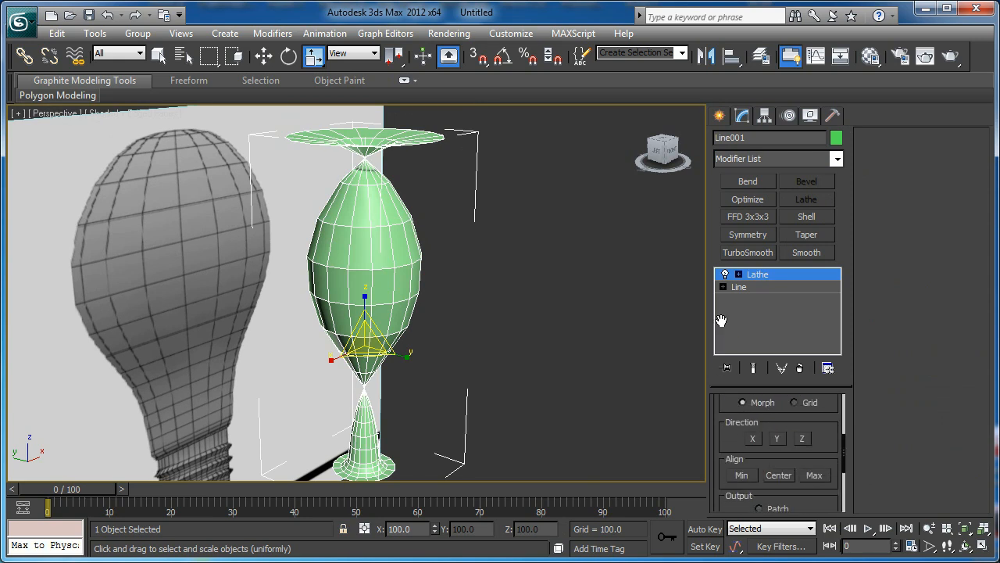
pyautogui.click(741, 473)
# Add a Shell modifier to the lathed bulb and convert the object to an Editable Poly.
pyautogui.keyDown('alt'); pyautogui.moveTo(404, 273); pyautogui.dragTo(418, 257, button='middle'); pyautogui.keyUp('alt')
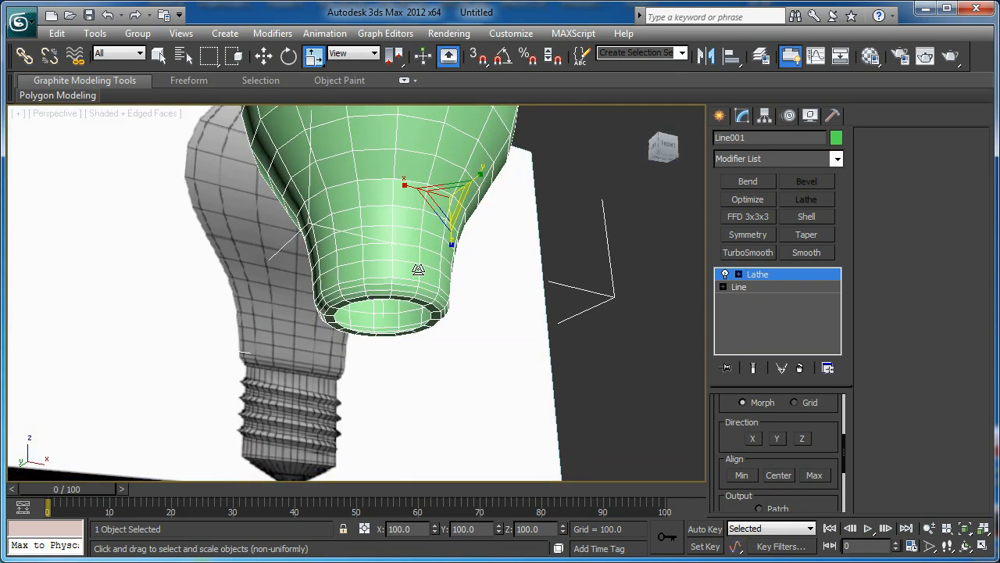
pyautogui.scroll(5, 424, 315)
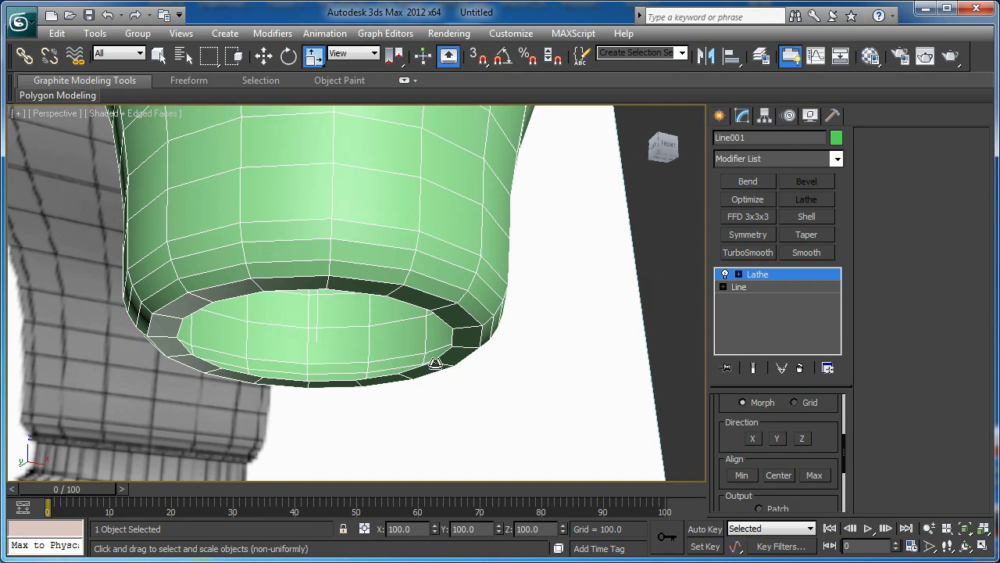
pyautogui.click(805, 218)
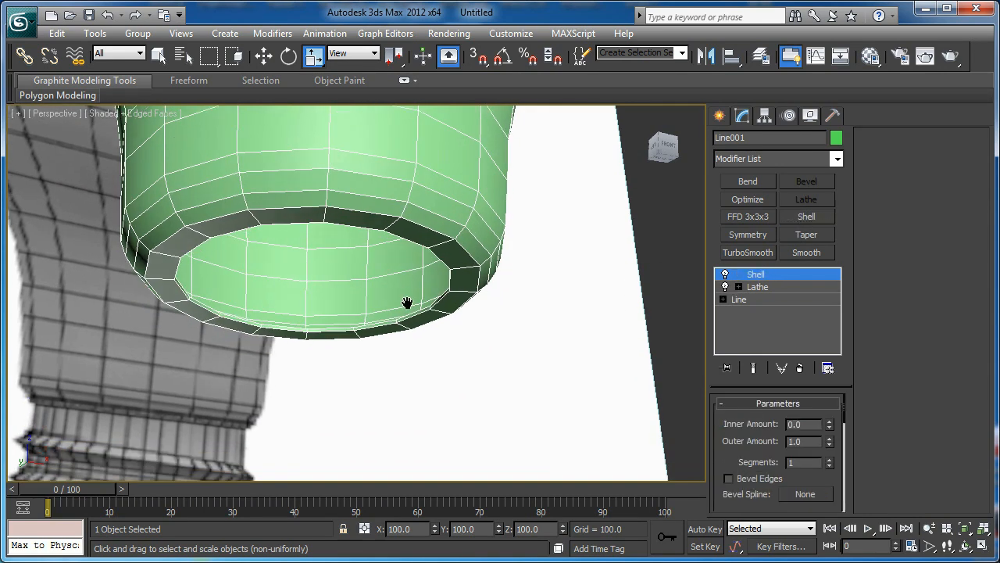
pyautogui.scroll(5, 408, 310)
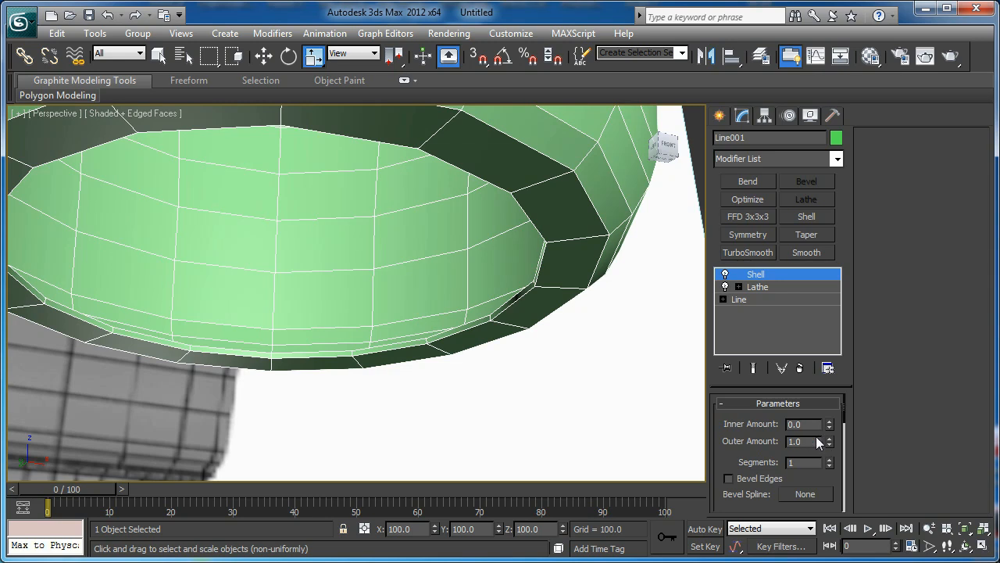
pyautogui.scroll(-5, 476, 337)
pyautogui.rightClick(379, 266)
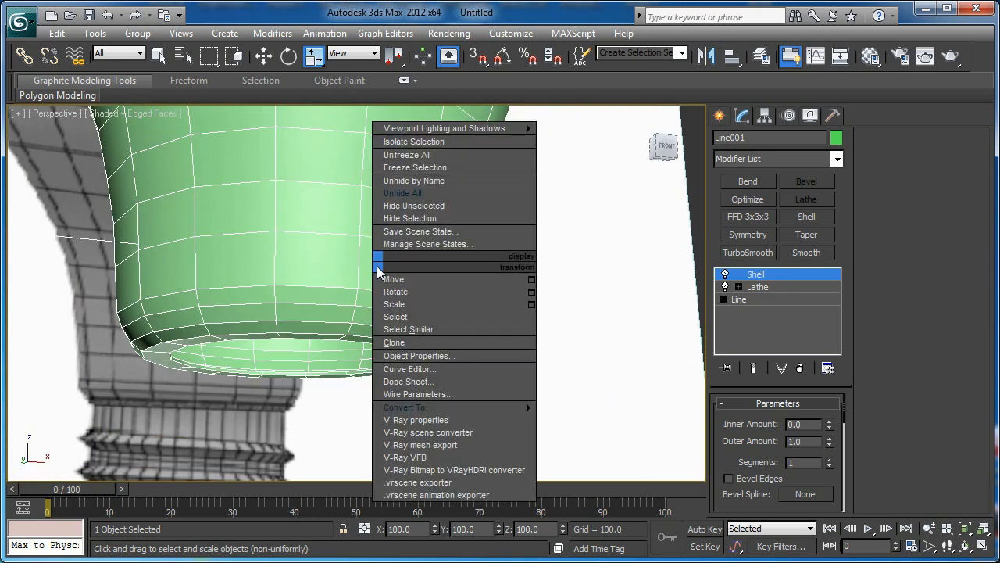
pyautogui.moveTo(495, 408)
pyautogui.click(592, 423)
# Apply TurboSmooth to the glass bulb and turn off the edged-faces display to inspect the smooth surface.
pyautogui.moveTo(330, 254); pyautogui.dragTo(407, 235, button='middle')
pyautogui.scroll(-5, 360, 302)
pyautogui.click(747, 252)
pyautogui.keyDown('alt'); pyautogui.moveTo(646, 246); pyautogui.dragTo(501, 351, button='middle'); pyautogui.keyUp('alt')
pyautogui.press('F4')
pyautogui.moveTo(461, 274); pyautogui.dragTo(503, 300, button='middle')
pyautogui.scroll(-2, 494, 281)
pyautogui.scroll(2, 491, 275)
# In the Front view, create a plane about 109 wide and 58 long over the bulb's threaded base, with 10 length segments.
pyautogui.press('f')
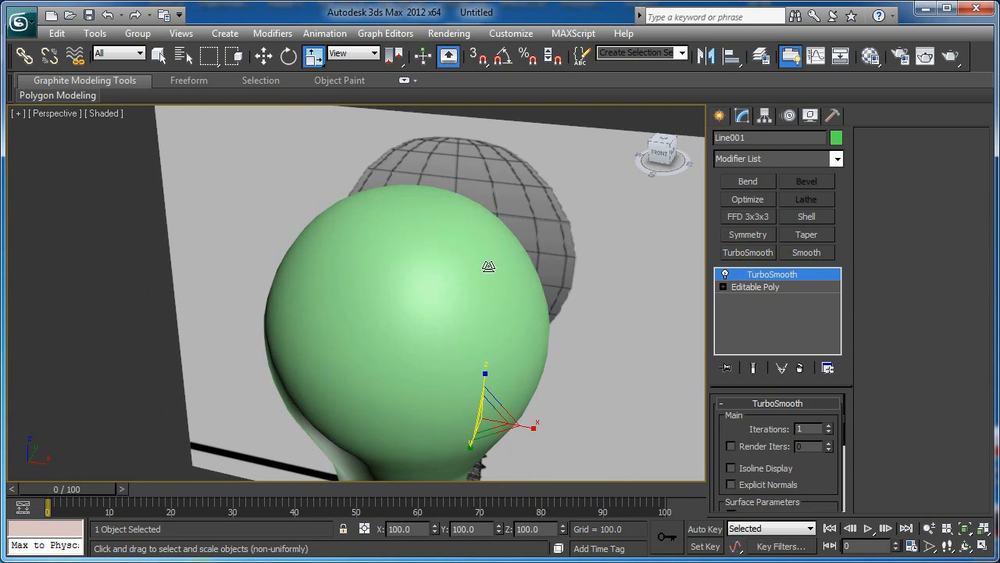
pyautogui.scroll(-3, 425, 290)
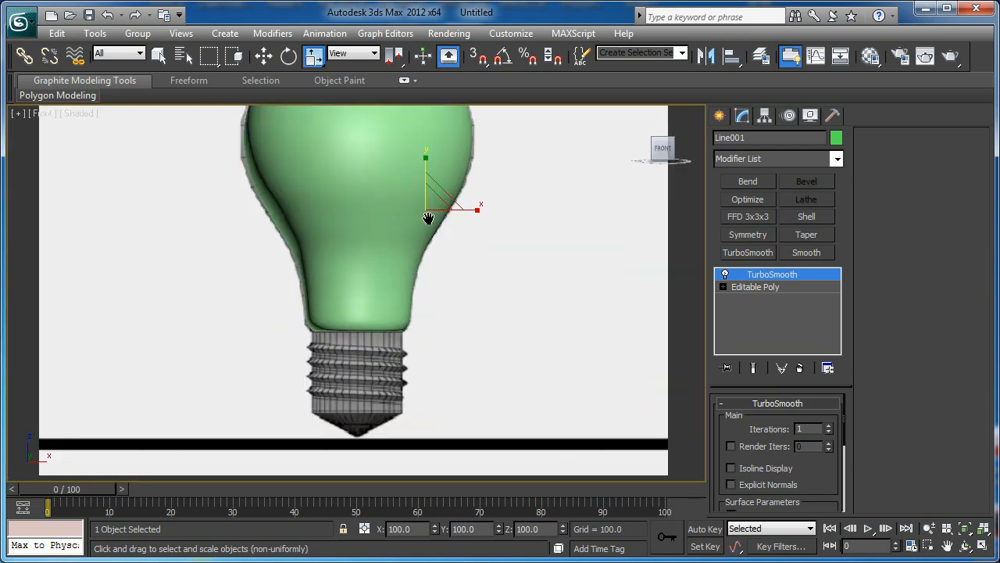
pyautogui.scroll(3, 430, 288)
pyautogui.scroll(2, 417, 224)
pyautogui.click(718, 116)
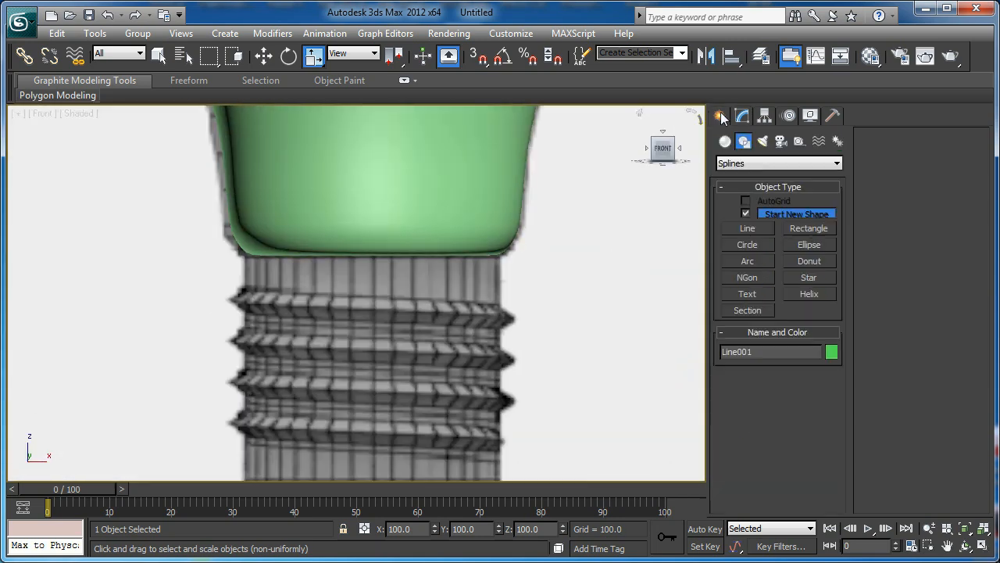
pyautogui.click(725, 141)
pyautogui.click(809, 282)
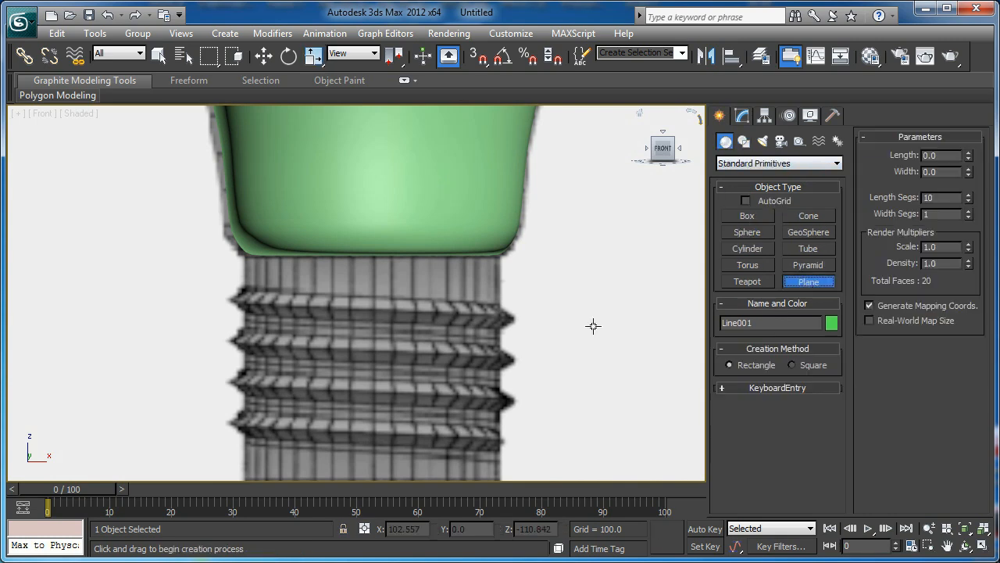
pyautogui.moveTo(513, 335); pyautogui.dragTo(523, 269, button='middle')
pyautogui.moveTo(543, 232); pyautogui.dragTo(239, 392)
pyautogui.press('r')
# Turn the edged-faces display back on and convert the new plane to an Editable Poly.
pyautogui.click(741, 117)
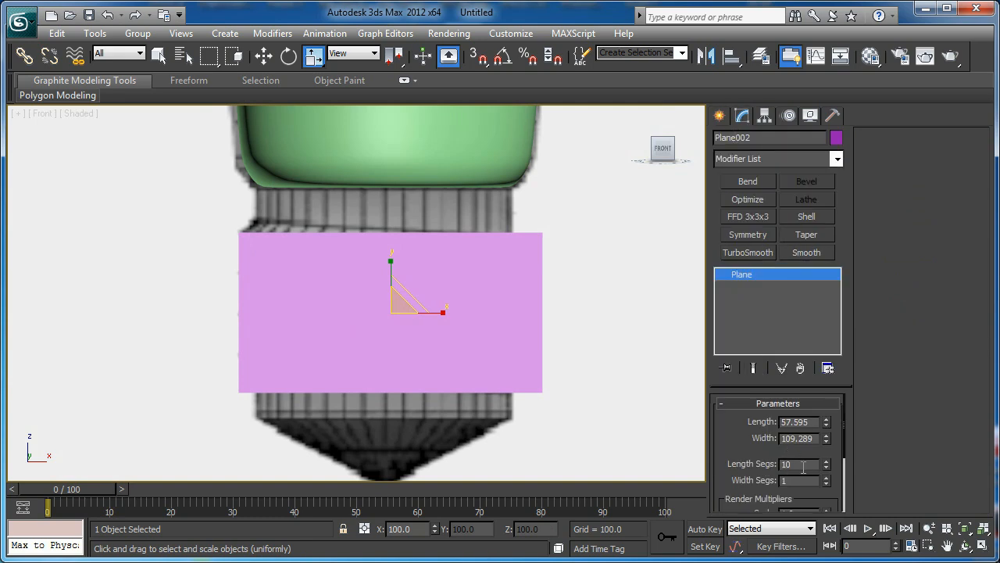
pyautogui.moveTo(405, 363); pyautogui.dragTo(406, 315, button='middle')
pyautogui.press('F4')
pyautogui.rightClick(433, 290)
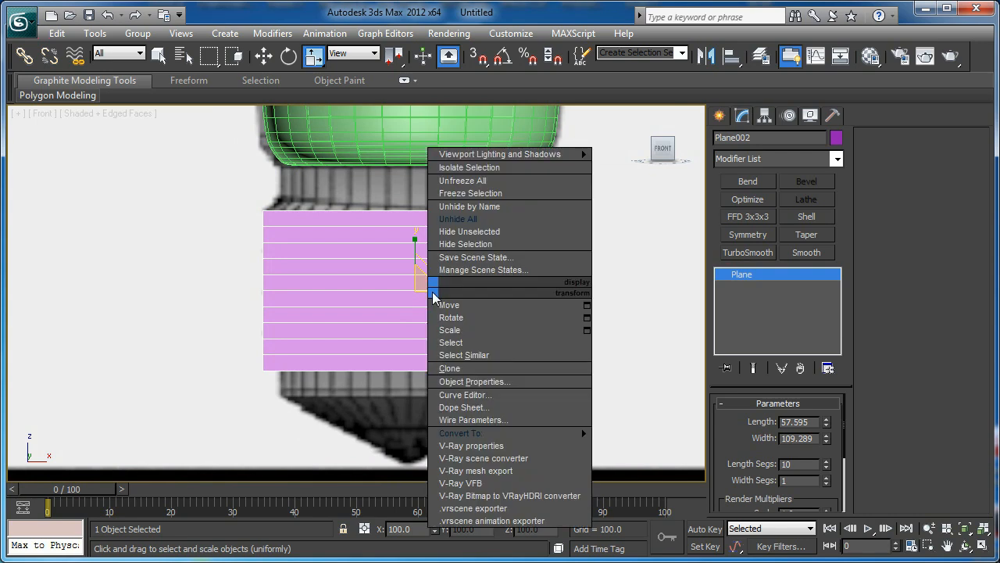
pyautogui.moveTo(449, 433)
pyautogui.click(641, 445)
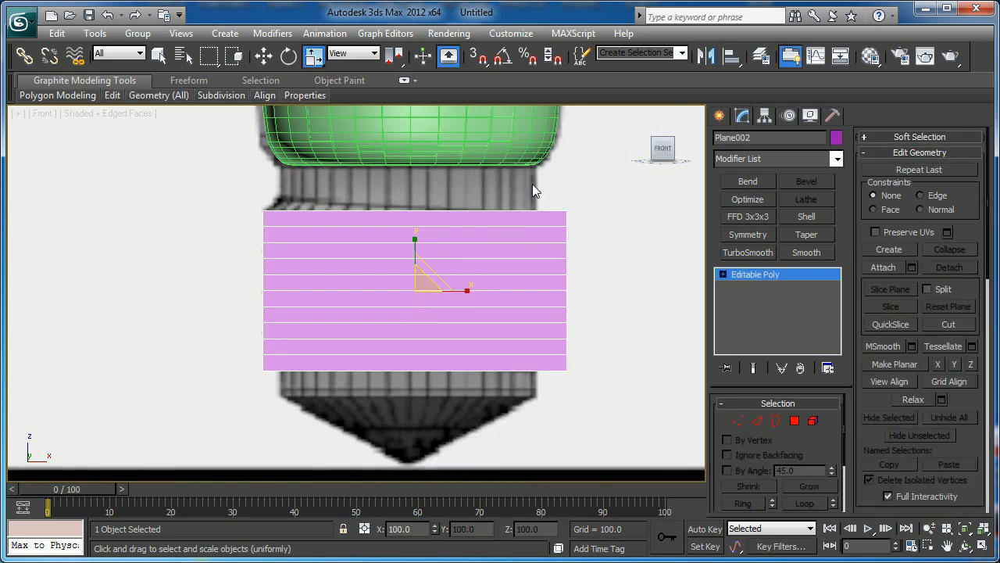
# Move the plane's right column of vertices up by two segments using vertex snapping, so the rows slant like the thread.
pyautogui.moveTo(533, 184); pyautogui.dragTo(462, 176, button='middle')
pyautogui.press('1')
pyautogui.moveTo(525, 170); pyautogui.dragTo(476, 395)
pyautogui.press('w')
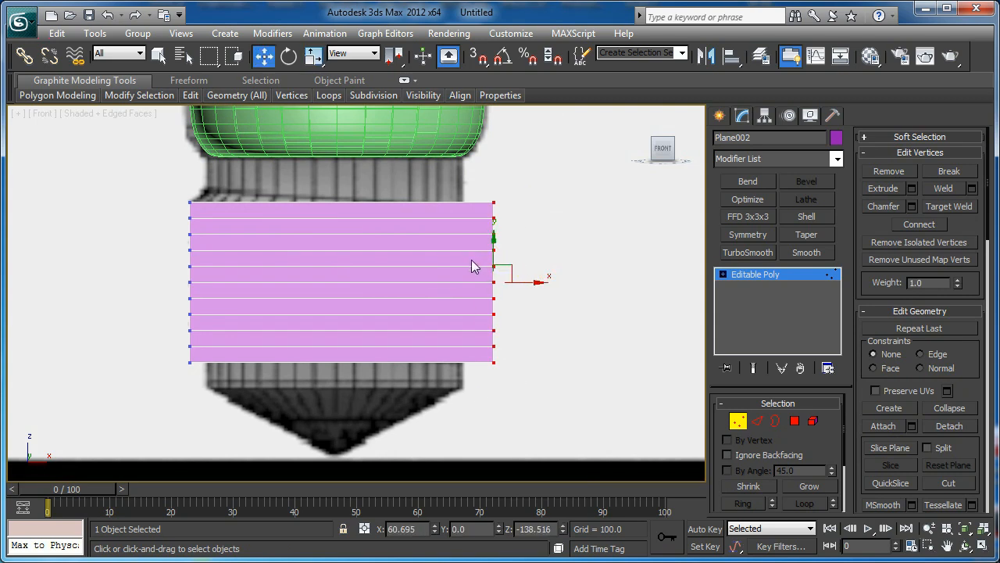
pyautogui.scroll(3, 494, 223)
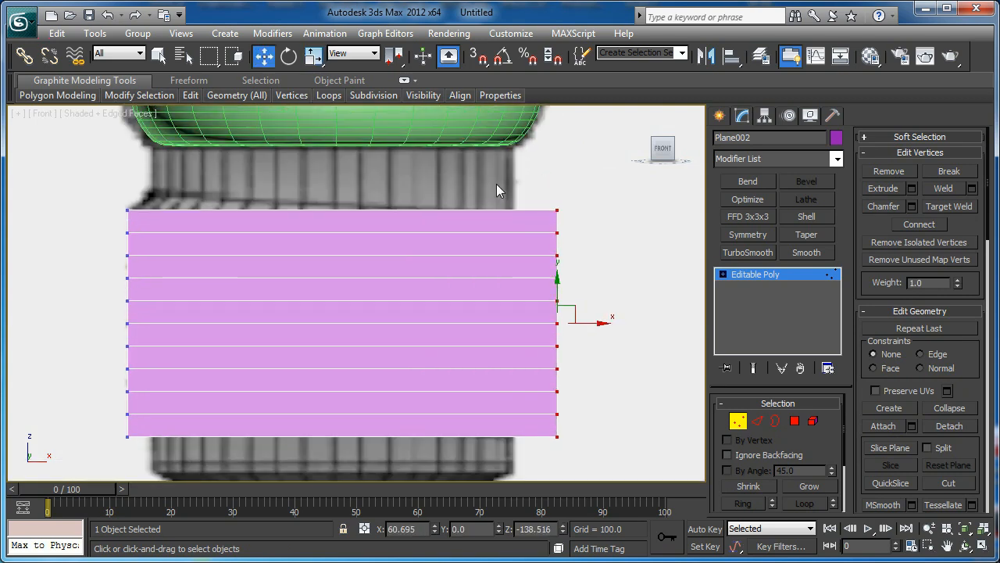
pyautogui.click(477, 58)
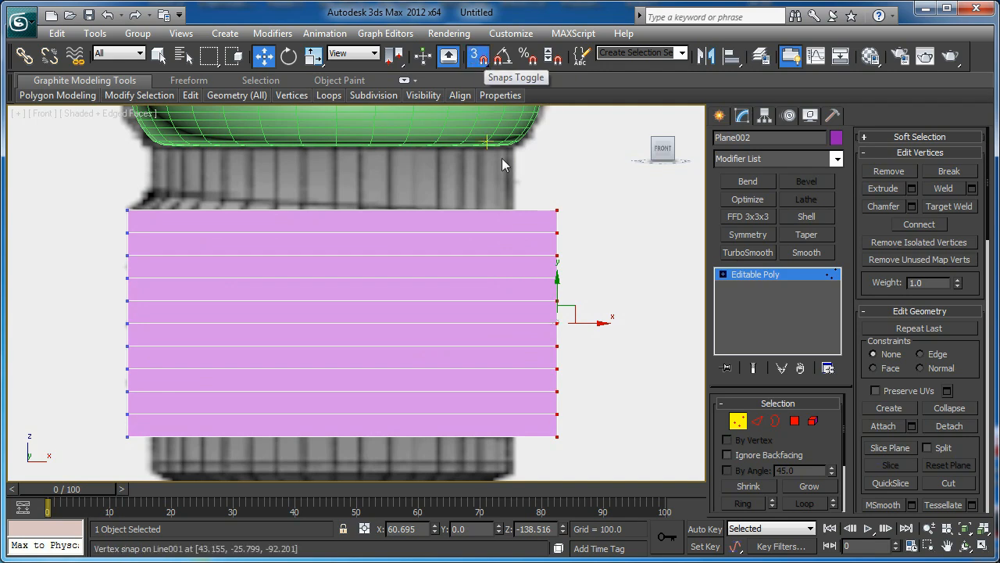
pyautogui.scroll(2, 496, 208)
pyautogui.moveTo(496, 208); pyautogui.dragTo(520, 163, button='middle')
pyautogui.moveTo(594, 278); pyautogui.dragTo(532, 270, button='middle')
pyautogui.scroll(-3, 588, 263)
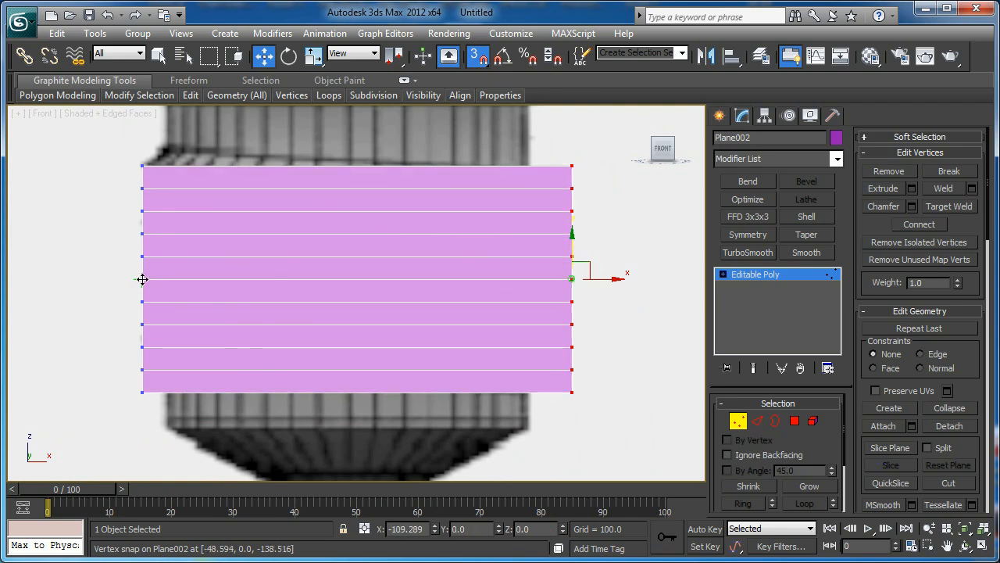
pyautogui.moveTo(141, 278); pyautogui.dragTo(144, 232)
pyautogui.scroll(-2, 308, 279)
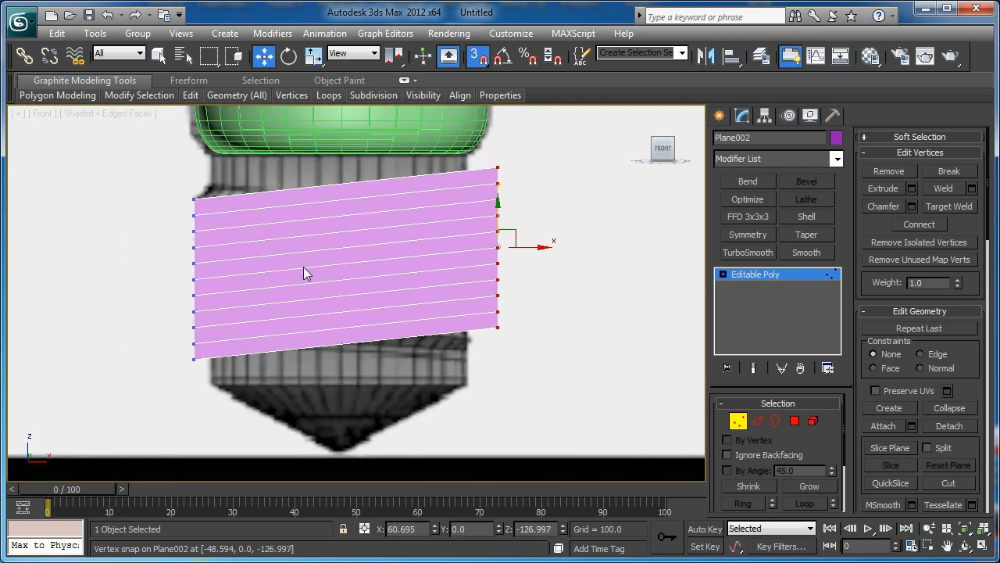
# Connect the slanted plane's full ring of horizontal edges with 11 segments to add vertical divisions.
pyautogui.press('p')
pyautogui.press('z')
pyautogui.keyDown('alt'); pyautogui.moveTo(332, 250); pyautogui.dragTo(310, 263, button='middle'); pyautogui.keyUp('alt')
pyautogui.moveTo(468, 274); pyautogui.dragTo(603, 295, button='middle')
pyautogui.scroll(-4, 603, 295)
pyautogui.press('2')
pyautogui.click(351, 360)
pyautogui.hotkey('alt', 'r')
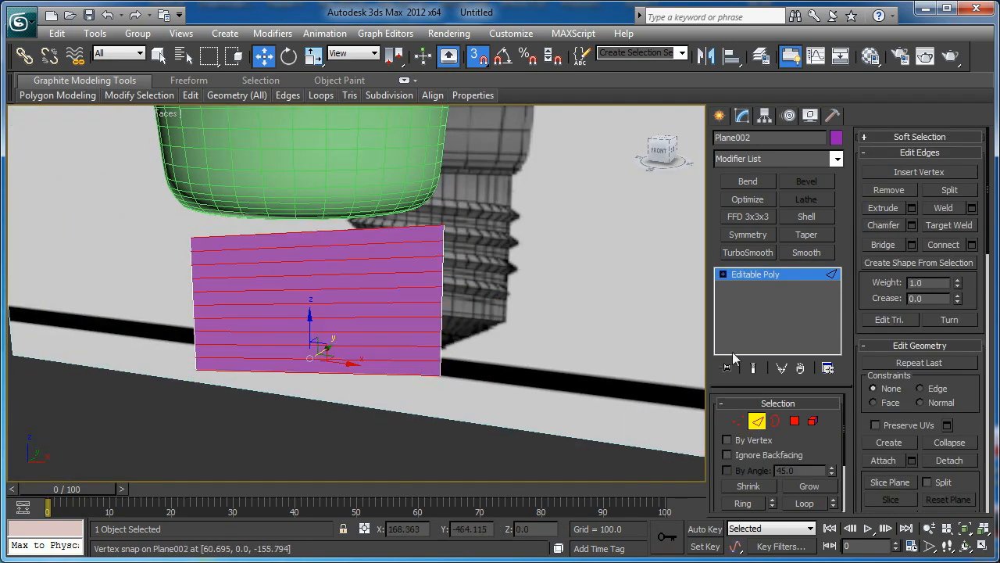
pyautogui.click(971, 244)
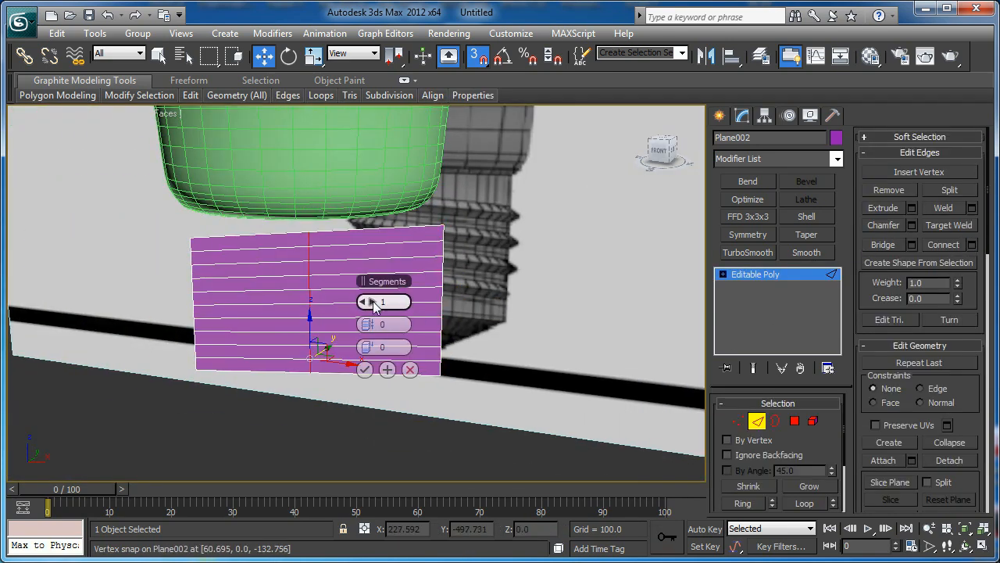
pyautogui.moveTo(374, 304); pyautogui.dragTo(375, 305)
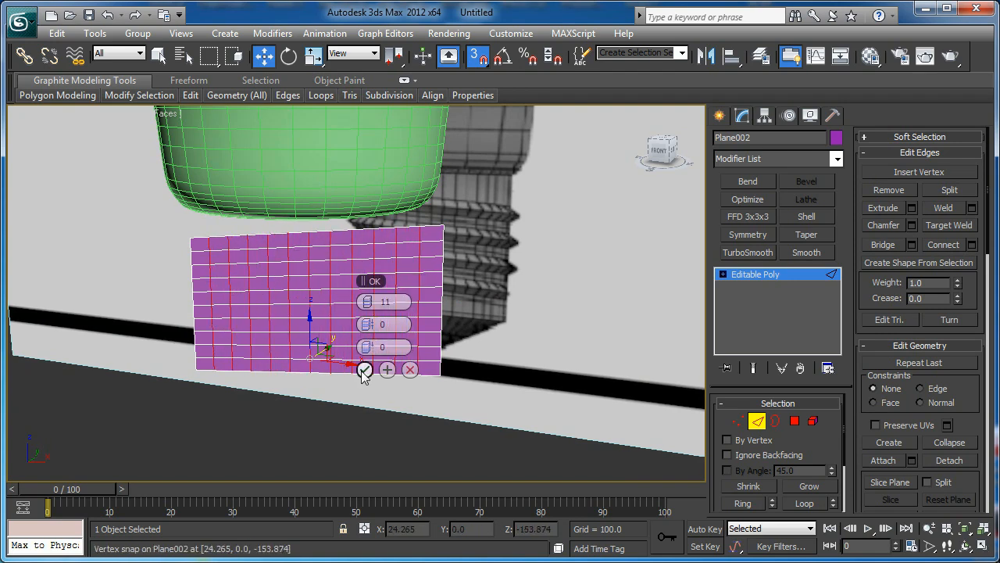
pyautogui.click(364, 370)
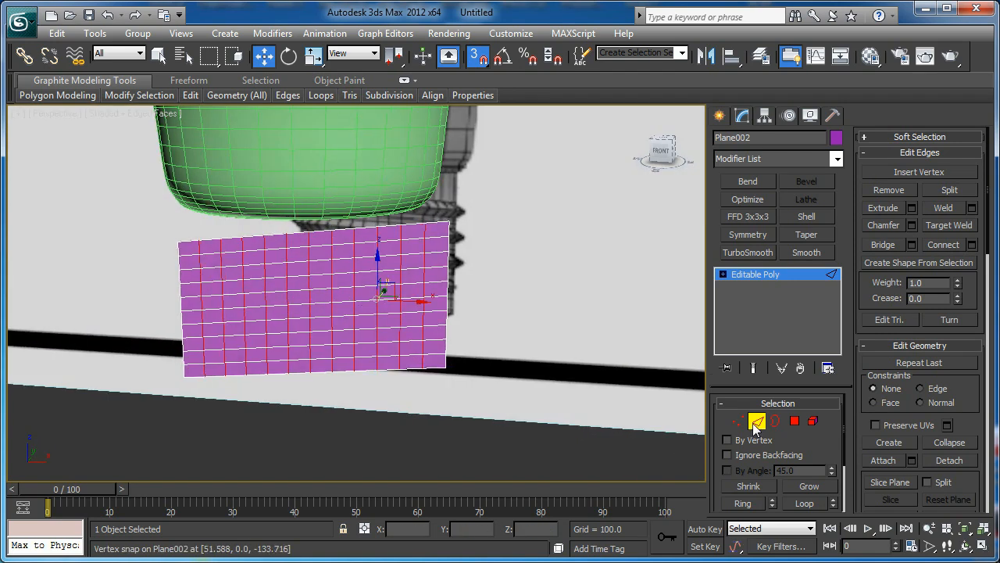
# Apply a Bend modifier to the plane with an angle of 360 on the X axis, rolling it into a cylinder.
pyautogui.click(756, 423)
pyautogui.click(745, 182)
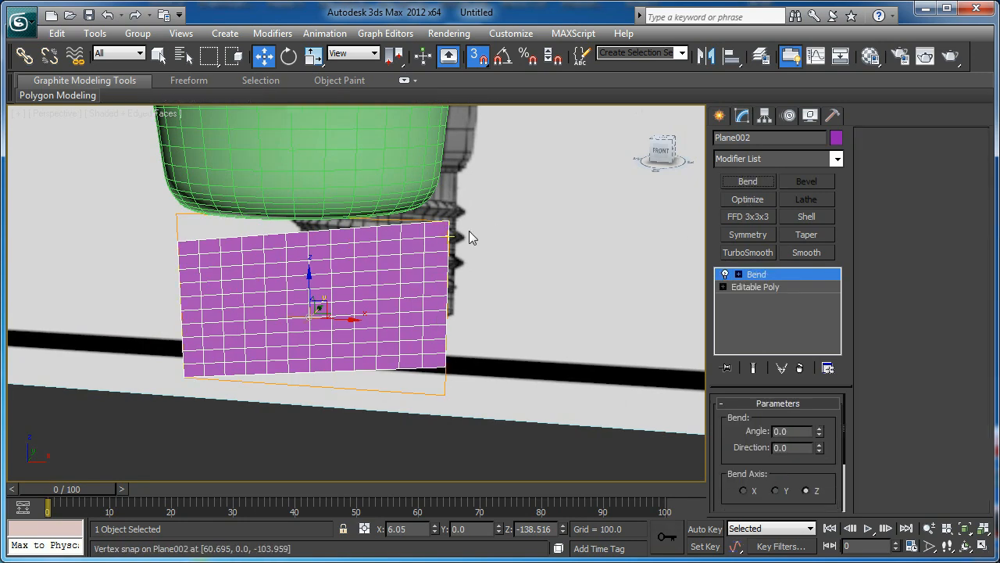
pyautogui.click(744, 492)
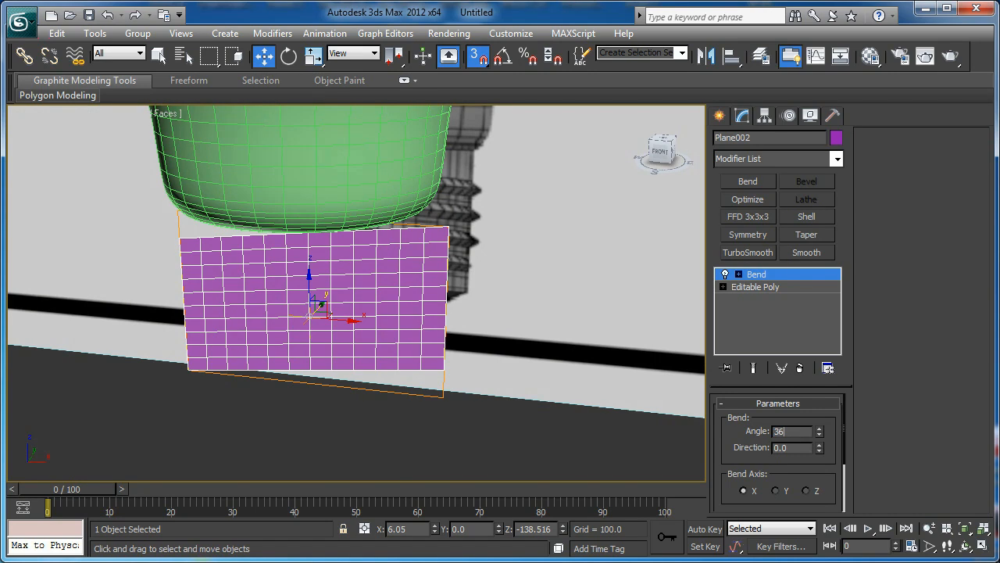
pyautogui.press('Return')
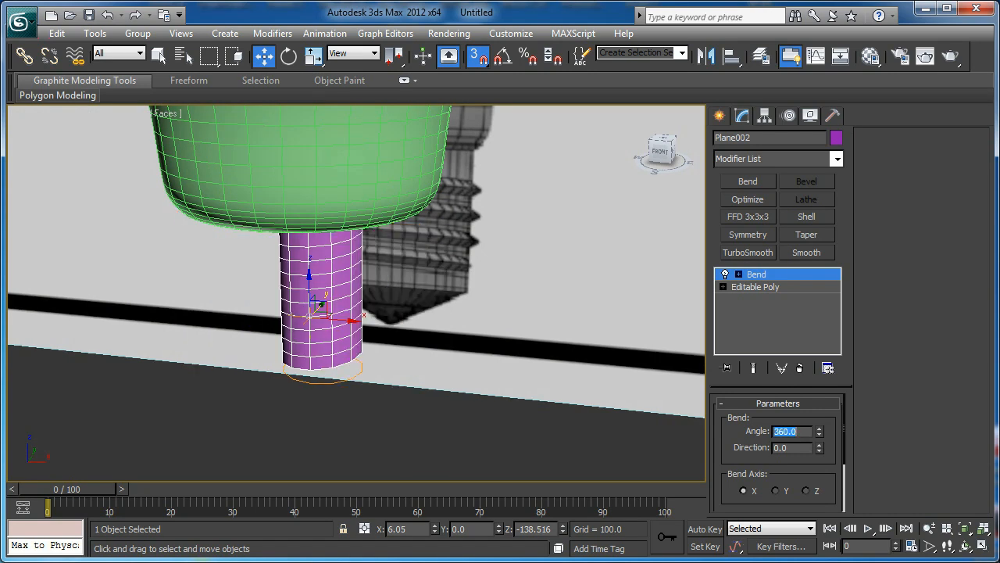
pyautogui.keyDown('alt'); pyautogui.moveTo(443, 384); pyautogui.dragTo(421, 300, button='middle'); pyautogui.keyUp('alt')
# Convert the bent cylinder to an Editable Poly.
pyautogui.rightClick(289, 270)
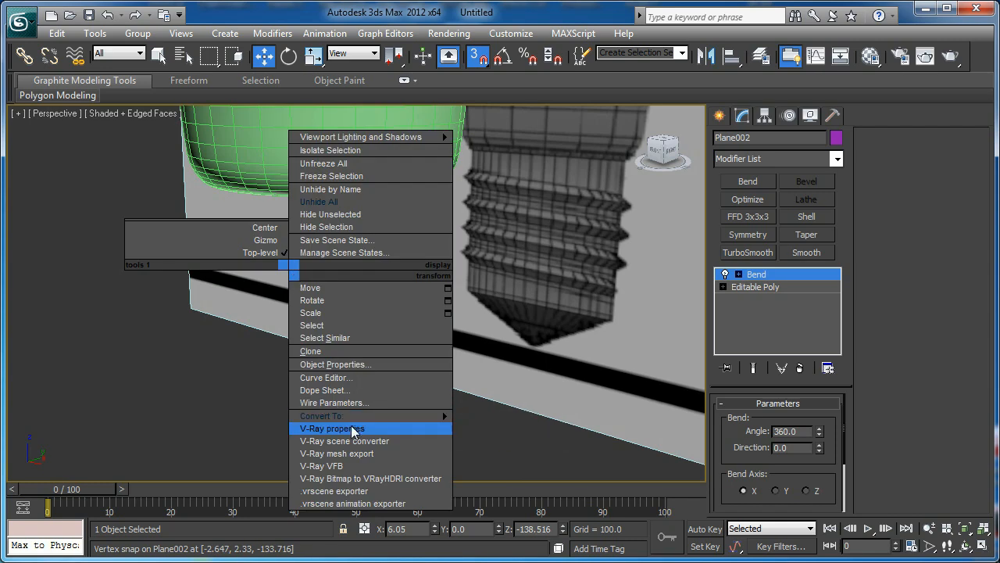
pyautogui.moveTo(354, 416)
pyautogui.click(494, 429)
pyautogui.keyDown('alt'); pyautogui.moveTo(441, 276); pyautogui.dragTo(422, 283, button='middle'); pyautogui.keyUp('alt')
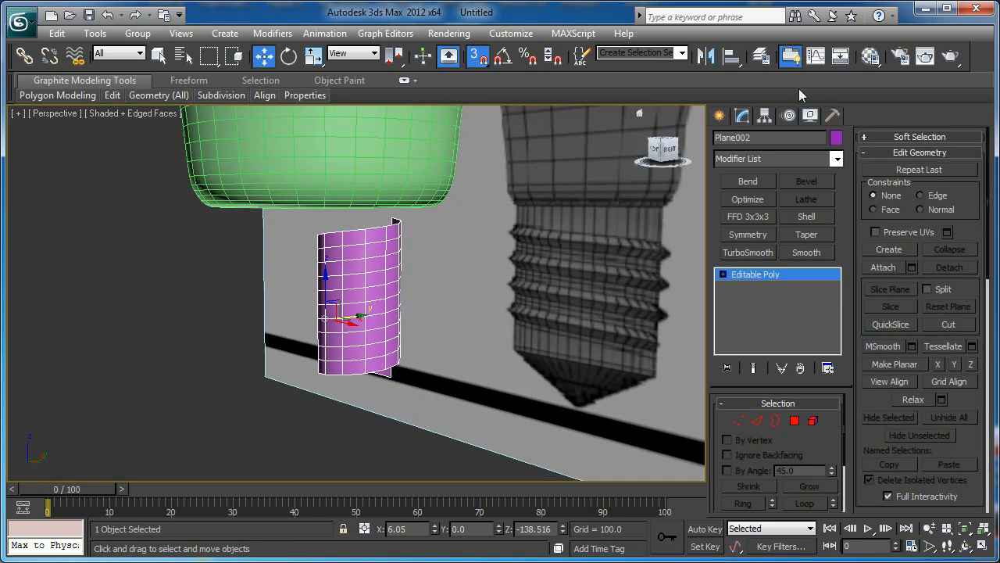
# Center the cylinder's pivot point to the object.
pyautogui.click(765, 115)
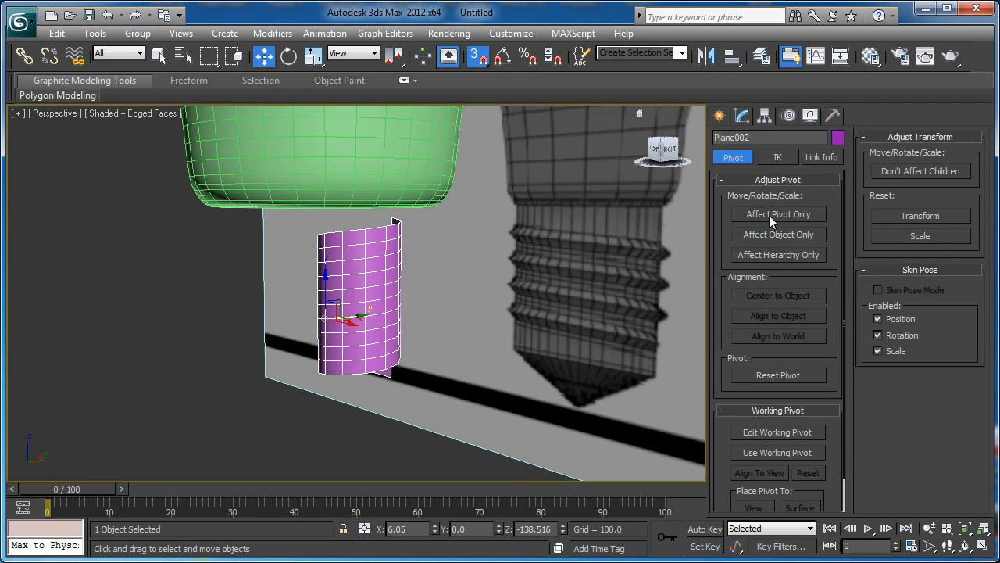
pyautogui.click(769, 215)
pyautogui.click(751, 300)
pyautogui.keyDown('alt'); pyautogui.moveTo(516, 298); pyautogui.dragTo(474, 299, button='middle'); pyautogui.keyUp('alt')
pyautogui.click(743, 116)
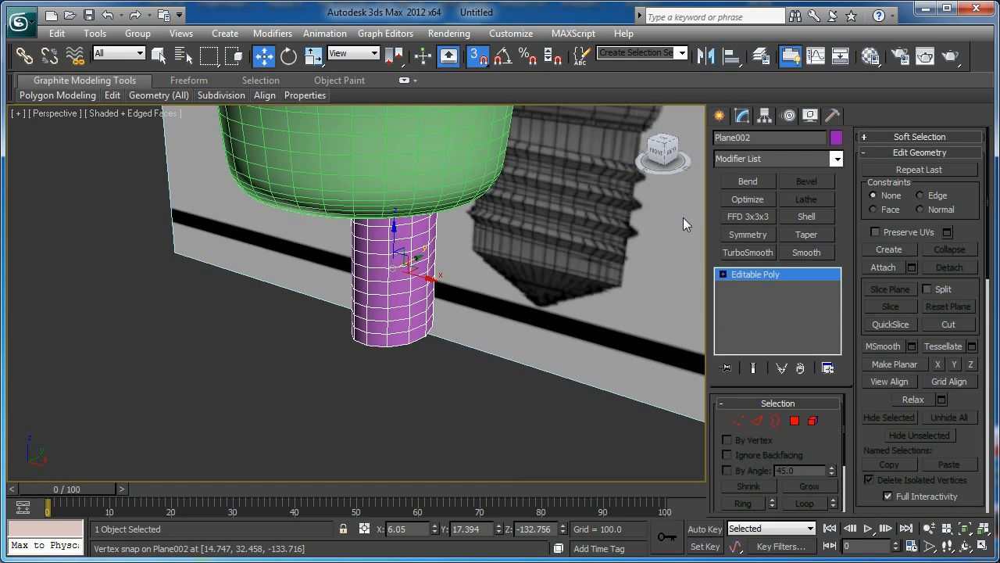
# Scale the cylinder in X and Y only, to about 291%, and compare its width with the reference in the Front view.
pyautogui.moveTo(551, 263); pyautogui.dragTo(560, 220, button='middle')
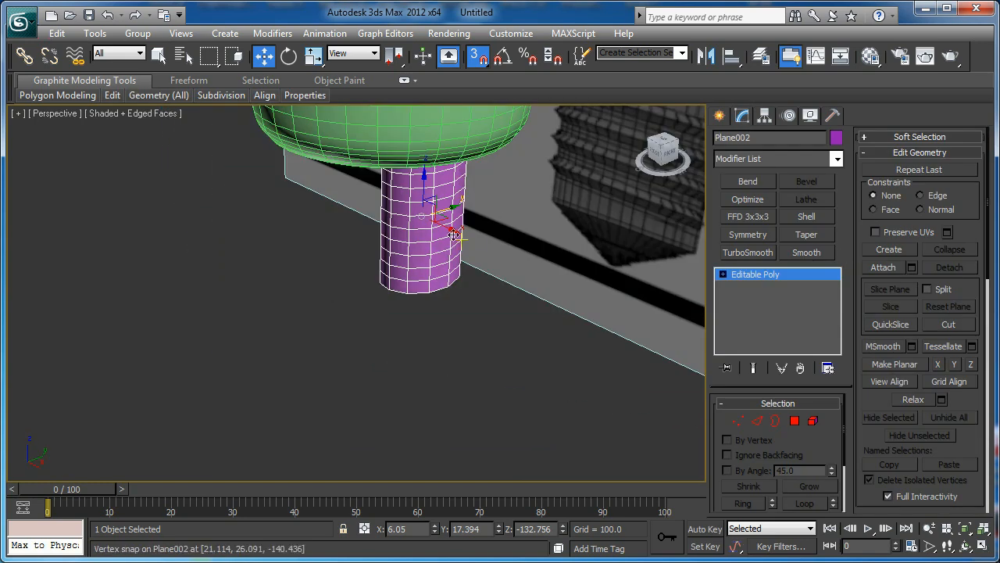
pyautogui.press('r')
pyautogui.moveTo(422, 225); pyautogui.dragTo(411, 296)
pyautogui.press('f')
pyautogui.press('z')
pyautogui.moveTo(411, 289); pyautogui.dragTo(410, 248, button='middle')
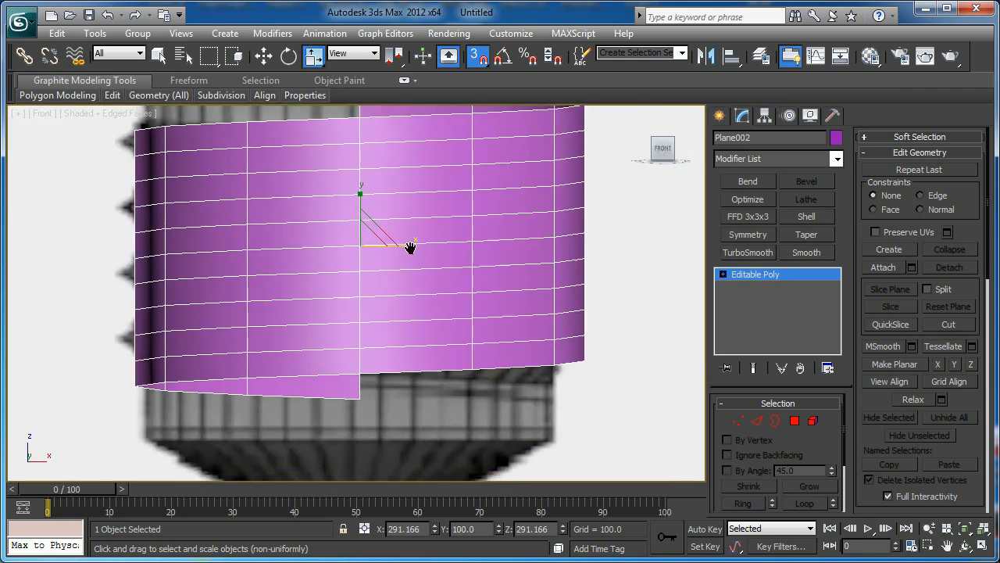
pyautogui.scroll(-2, 379, 286)
# Shift the cylinder over the reference's threaded base in the Front view and turn off snapping.
pyautogui.press('w')
pyautogui.moveTo(391, 264)
pyautogui.mouseDown()
pyautogui.moveTo(397, 258)
pyautogui.moveTo(358, 256)
pyautogui.moveTo(386, 257)
pyautogui.mouseUp()
pyautogui.press('s')
pyautogui.press('r')
pyautogui.press('w')
# Align the cylinder to the green glass bulb in X and Y position, center to center, leaving Z unaligned.
pyautogui.press('p')
pyautogui.scroll(-5, 422, 229)
pyautogui.keyDown('alt'); pyautogui.moveTo(422, 230); pyautogui.dragTo(307, 247, button='middle'); pyautogui.keyUp('alt')
pyautogui.scroll(4, 308, 247)
pyautogui.click(732, 55)
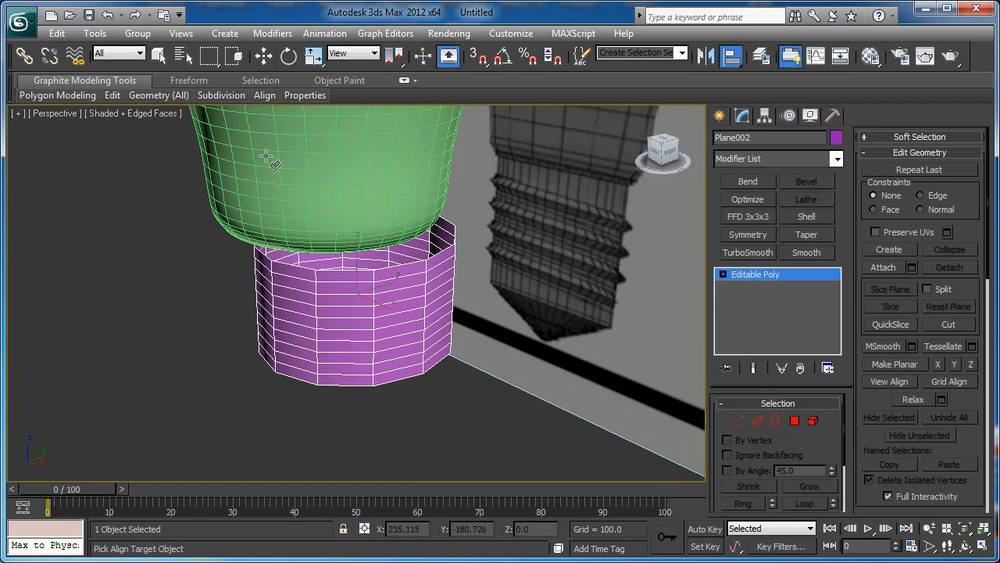
pyautogui.click(264, 162)
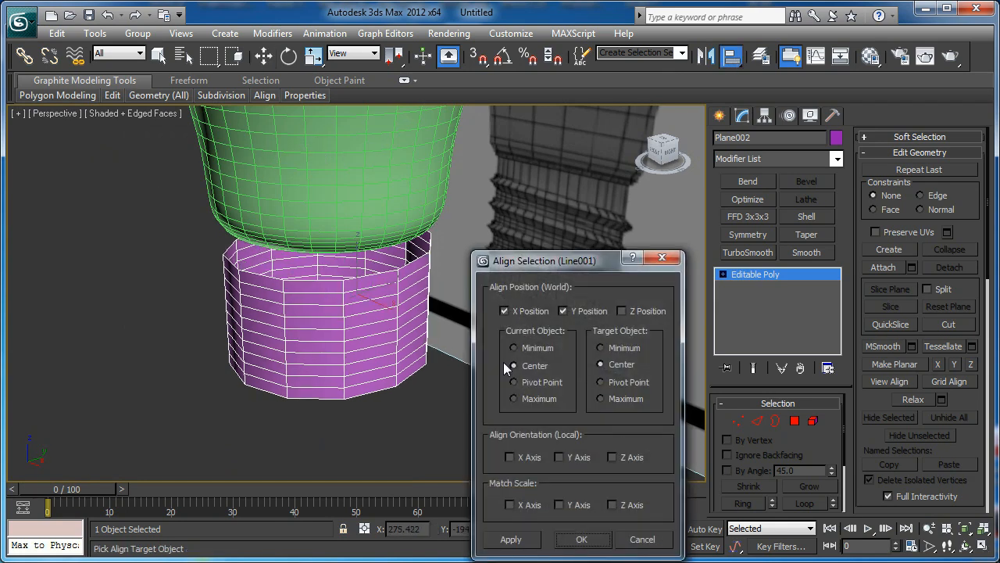
pyautogui.click(572, 310)
pyautogui.click(571, 310)
pyautogui.click(509, 308)
pyautogui.click(510, 308)
pyautogui.click(580, 540)
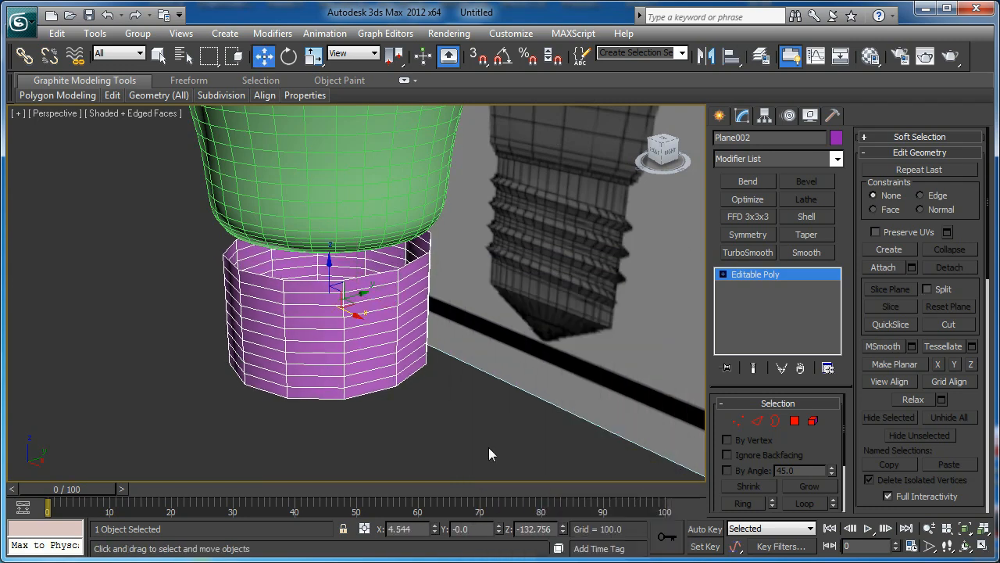
# Isolate the thread cylinder and bring its open seam into view for vertex editing.
pyautogui.scroll(-3, 440, 424)
pyautogui.scroll(4, 448, 417)
pyautogui.keyDown('alt'); pyautogui.moveTo(447, 417); pyautogui.dragTo(515, 331, button='middle'); pyautogui.keyUp('alt')
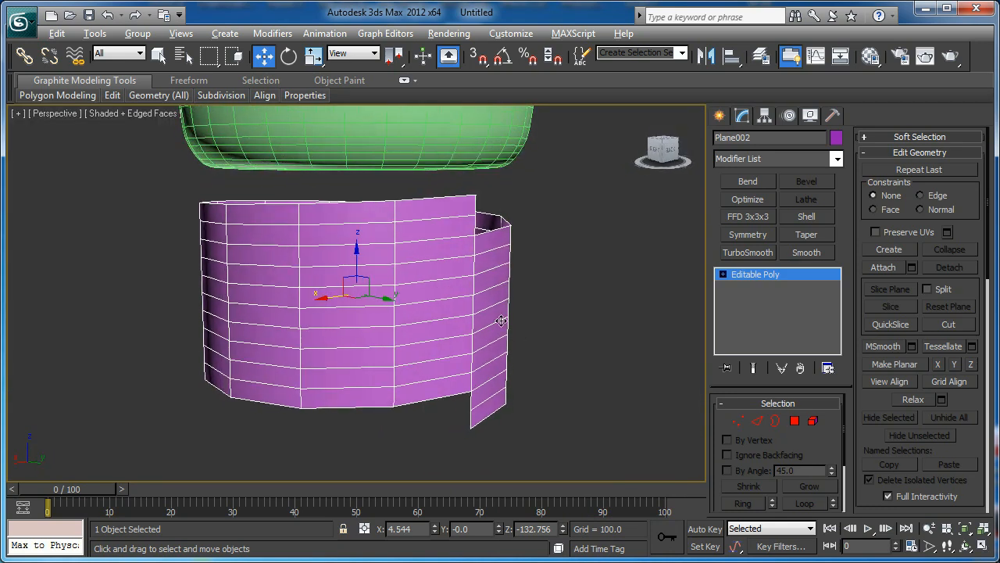
pyautogui.hotkey('alt', 'q')
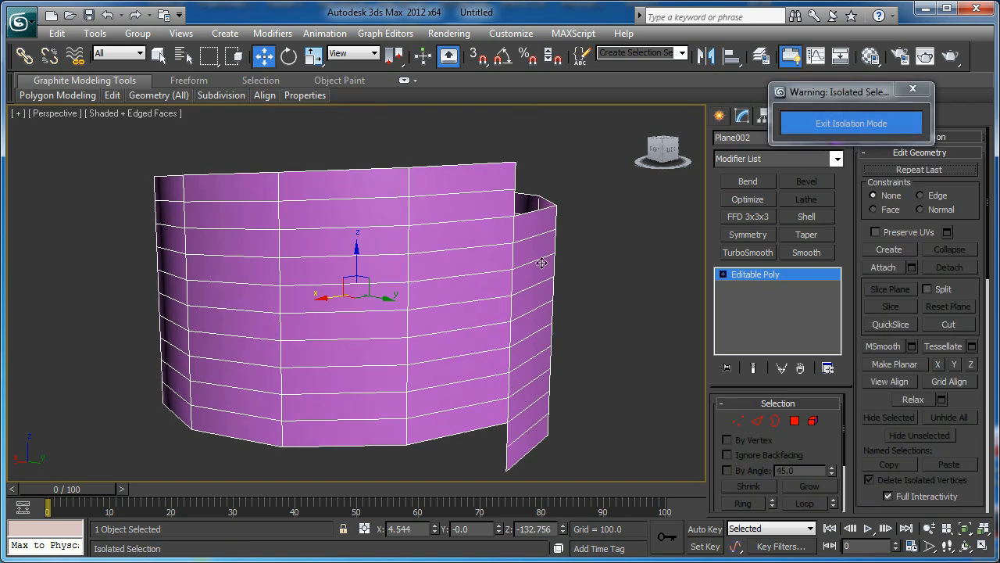
pyautogui.keyDown('alt'); pyautogui.moveTo(463, 272); pyautogui.dragTo(351, 264, button='middle'); pyautogui.keyUp('alt')
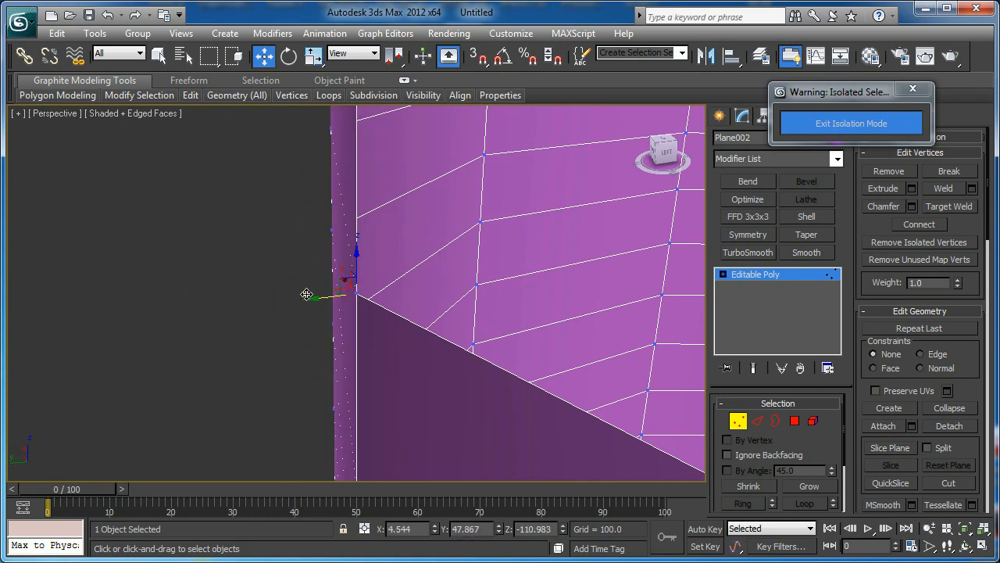
# Select the overlapping vertices along the cylinder's seam, excluding the loose end vertices, and weld them.
pyautogui.keyDown('alt'); pyautogui.moveTo(286, 293); pyautogui.dragTo(392, 300, button='middle'); pyautogui.keyUp('alt')
pyautogui.scroll(-10, 393, 300)
pyautogui.press('F3')
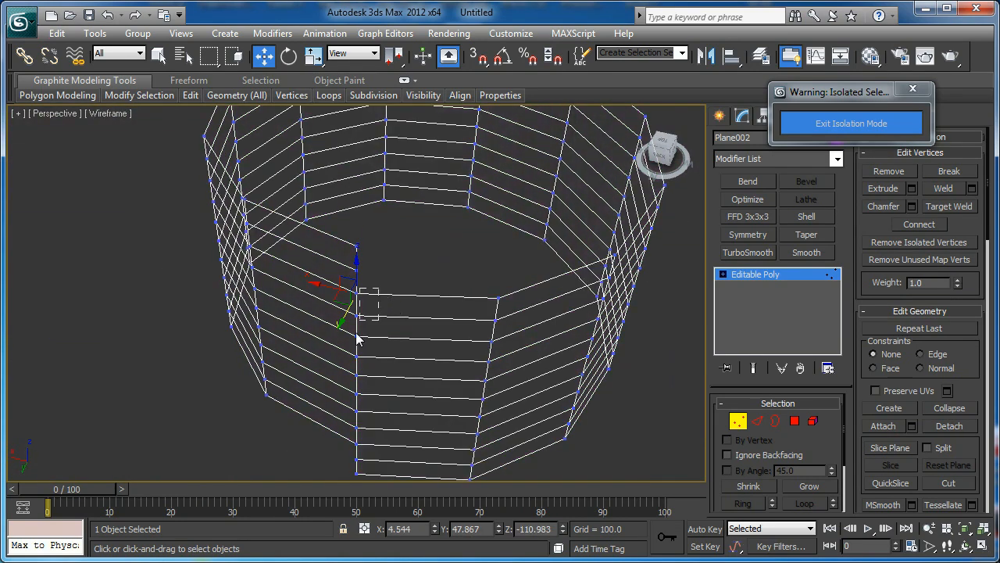
pyautogui.moveTo(343, 450); pyautogui.dragTo(344, 450)
pyautogui.press('F3')
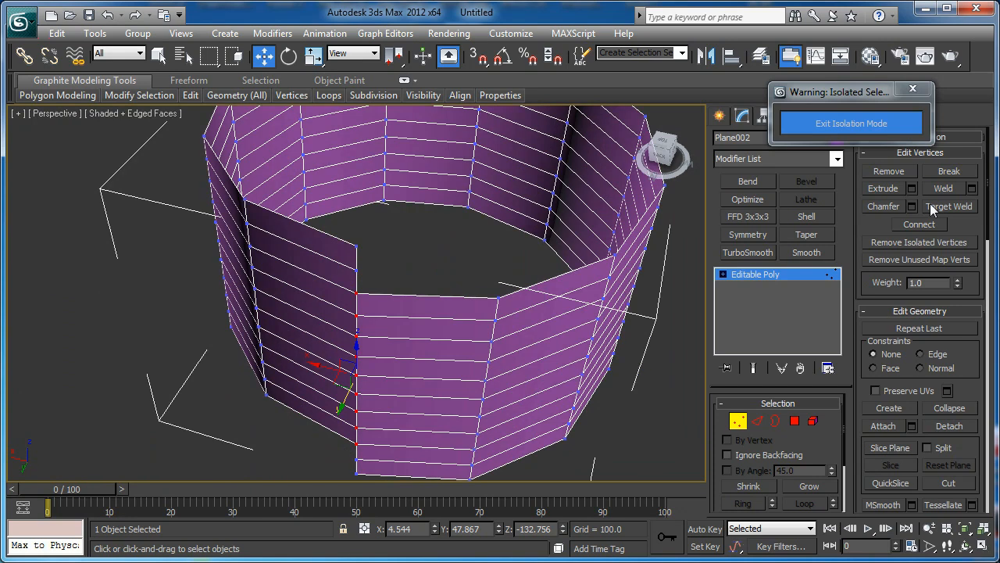
pyautogui.moveTo(826, 445); pyautogui.dragTo(819, 351)
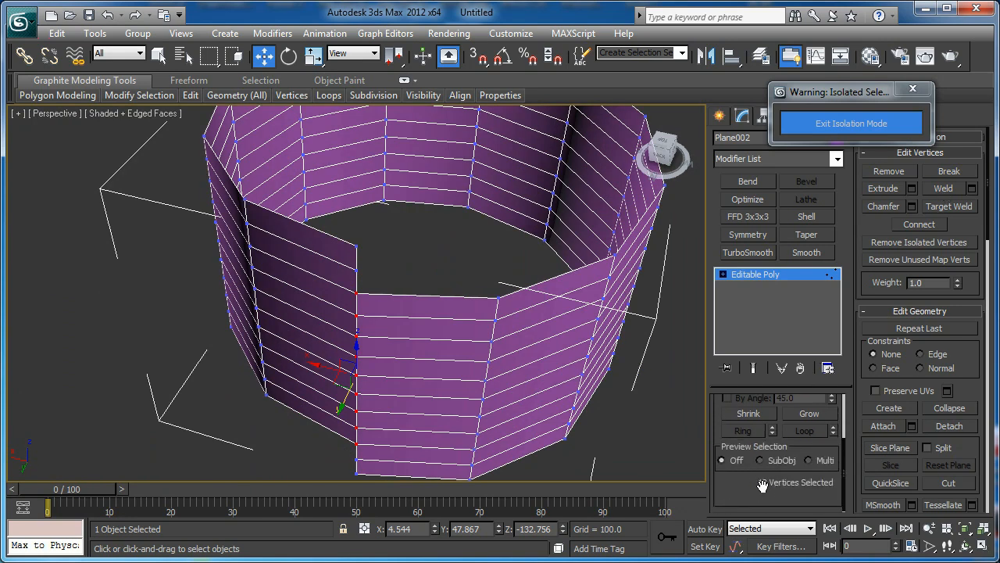
pyautogui.click(938, 190)
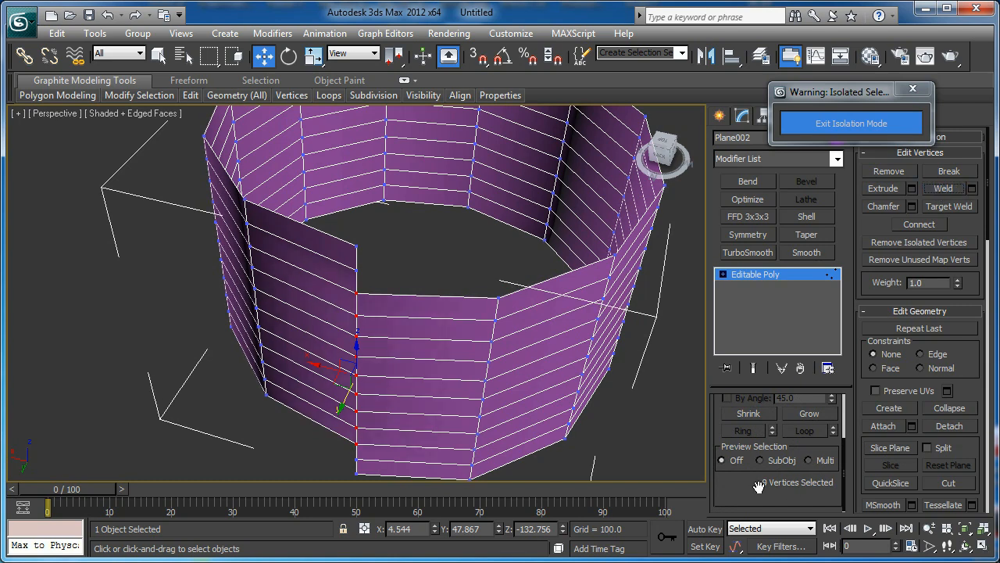
# Select every second spiral edge row of the cylinder, starting from the second row at the top.
pyautogui.keyDown('alt'); pyautogui.moveTo(452, 397); pyautogui.dragTo(478, 351, button='middle'); pyautogui.keyUp('alt')
pyautogui.moveTo(764, 465); pyautogui.dragTo(764, 538)
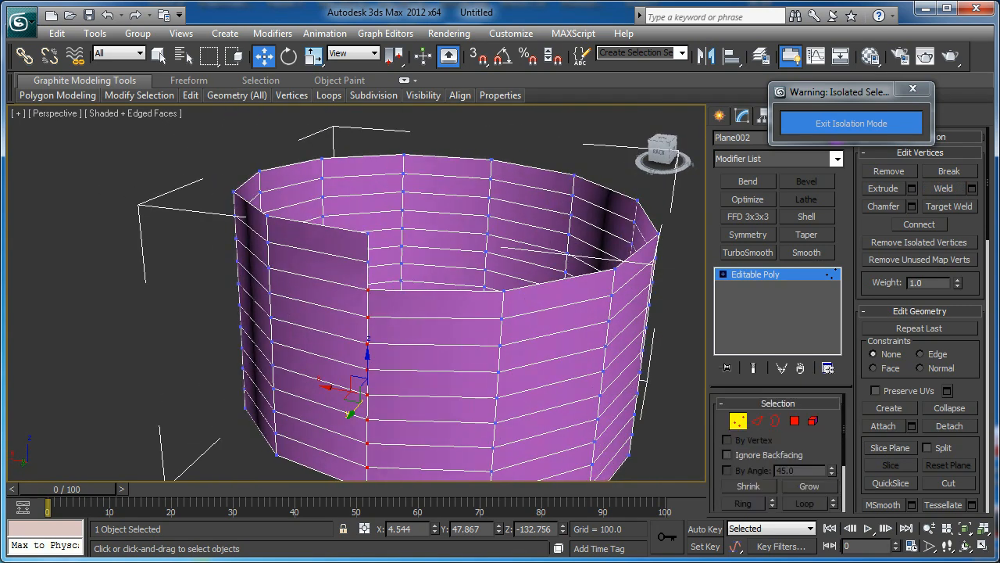
pyautogui.click(757, 422)
pyautogui.click(329, 258)
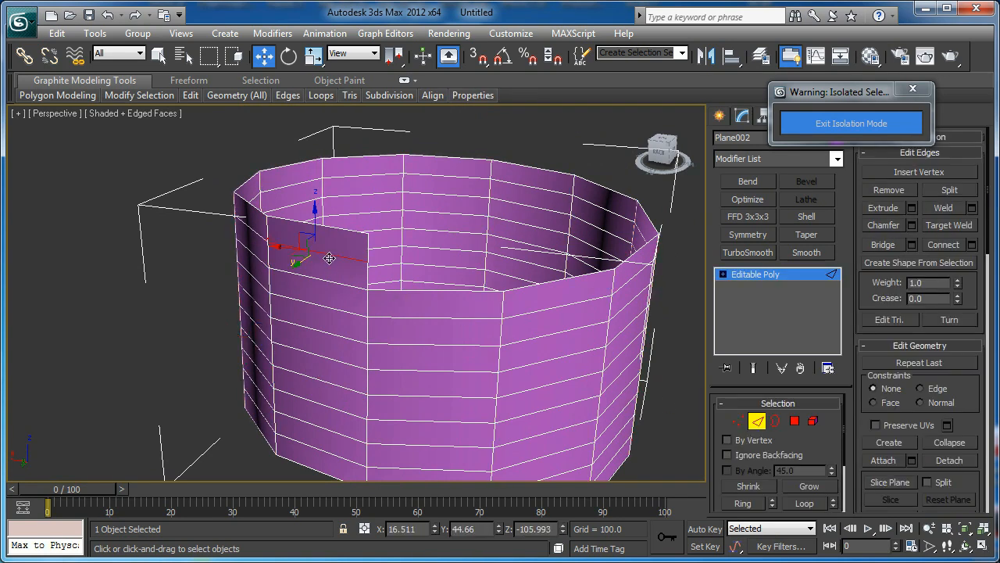
pyautogui.hotkey('alt', 'r')
pyautogui.hotkey('alt', 'l')
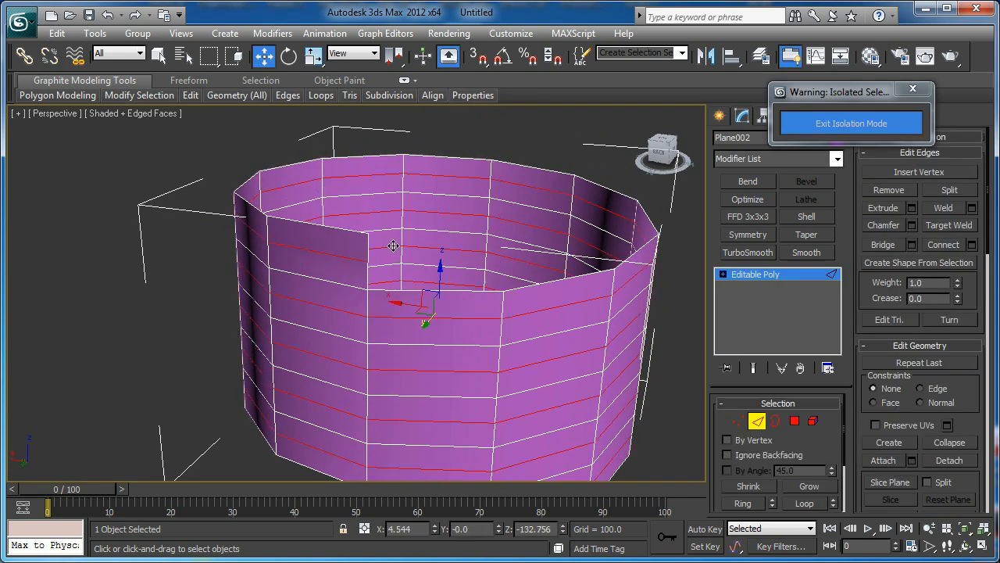
# Scale the selected spiral edges outward in X and Y to 113% to form the thread ridges.
pyautogui.keyDown('alt'); pyautogui.moveTo(392, 246); pyautogui.dragTo(371, 242, button='middle'); pyautogui.keyUp('alt')
pyautogui.press('r')
pyautogui.keyDown('alt'); pyautogui.moveTo(454, 339); pyautogui.dragTo(440, 308, button='middle'); pyautogui.keyUp('alt')
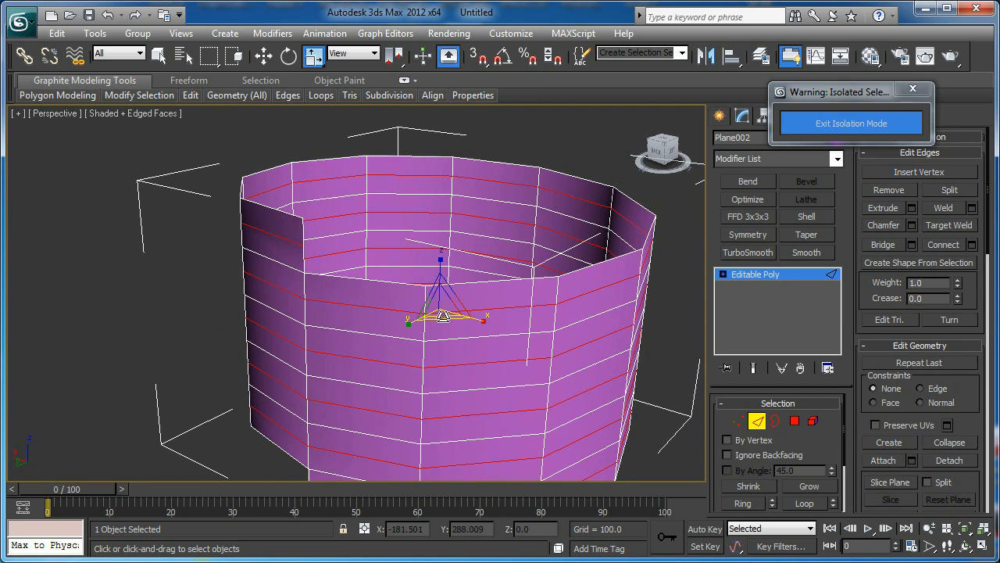
pyautogui.moveTo(442, 315); pyautogui.dragTo(442, 320)
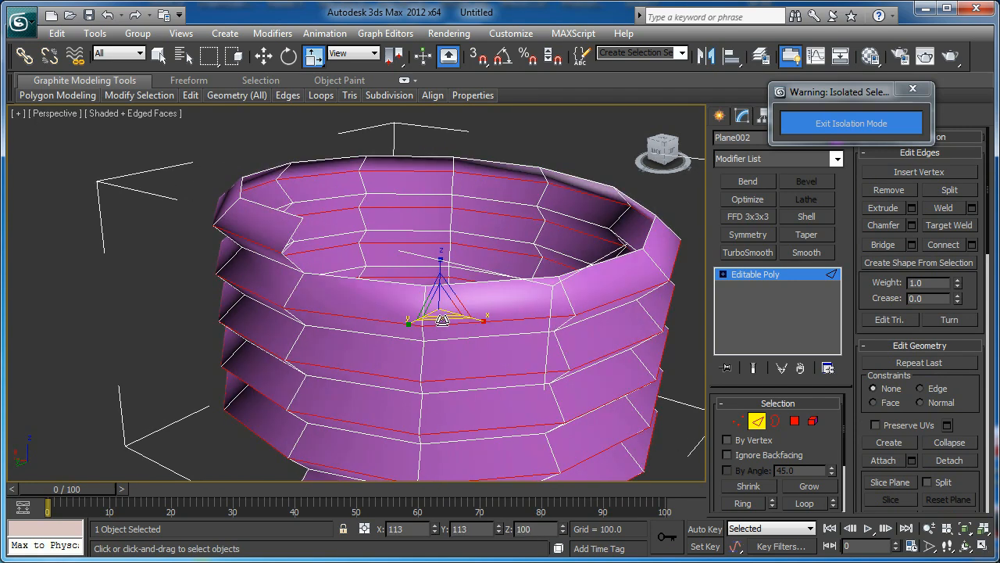
pyautogui.moveTo(442, 320)
pyautogui.keyDown('alt'); pyautogui.mouseDown(button='middle')
pyautogui.moveTo(346, 295)
pyautogui.moveTo(391, 309)
pyautogui.moveTo(442, 307)
pyautogui.mouseUp(button='middle'); pyautogui.keyUp('alt')
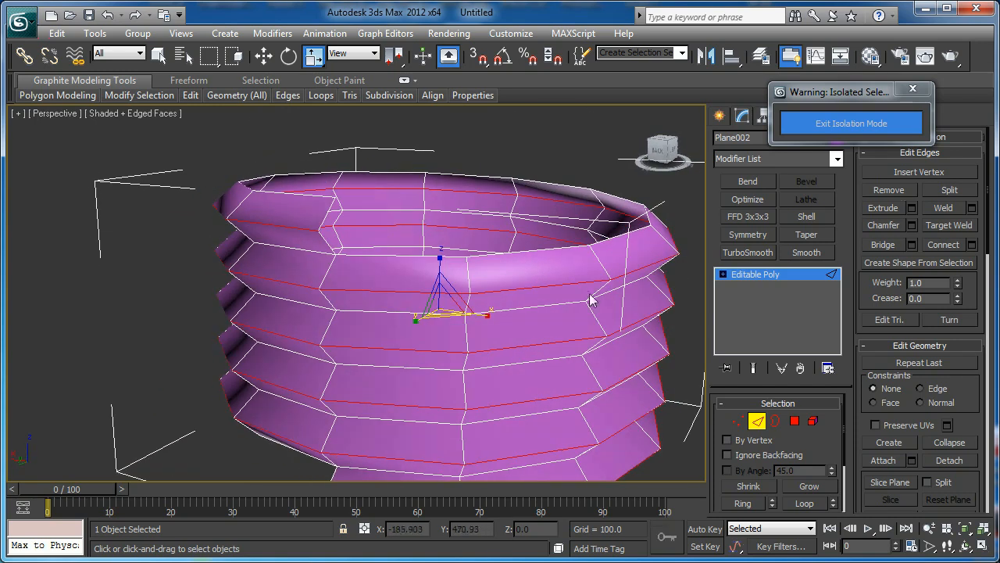
# Chamfer the thread ridge edges by 0.824 with one segment.
pyautogui.click(911, 225)
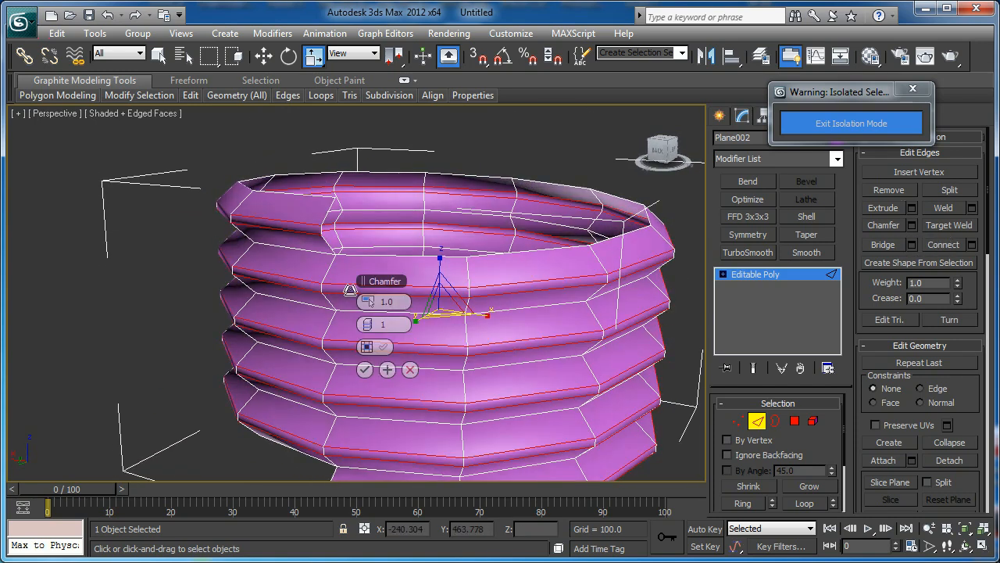
pyautogui.moveTo(376, 306)
pyautogui.mouseDown()
pyautogui.moveTo(368, 301)
pyautogui.moveTo(392, 302)
pyautogui.mouseUp()
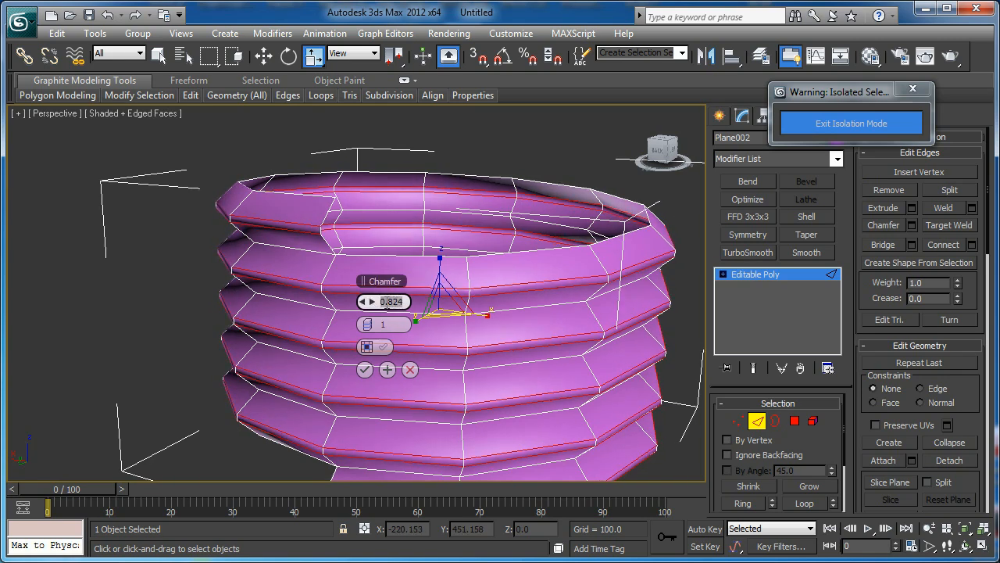
pyautogui.click(364, 370)
pyautogui.keyDown('alt'); pyautogui.moveTo(366, 295); pyautogui.dragTo(369, 306, button='middle'); pyautogui.keyUp('alt')
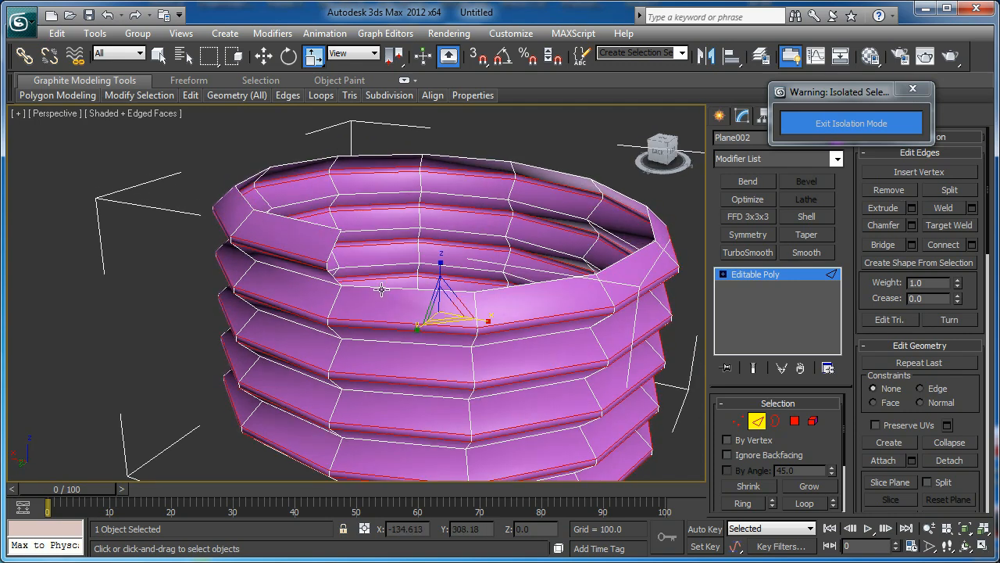
# Extend the rim edge beside the spiral's loose end upward as a new face, using vertex snap to match the loose end's top vertex height.
pyautogui.click(383, 287)
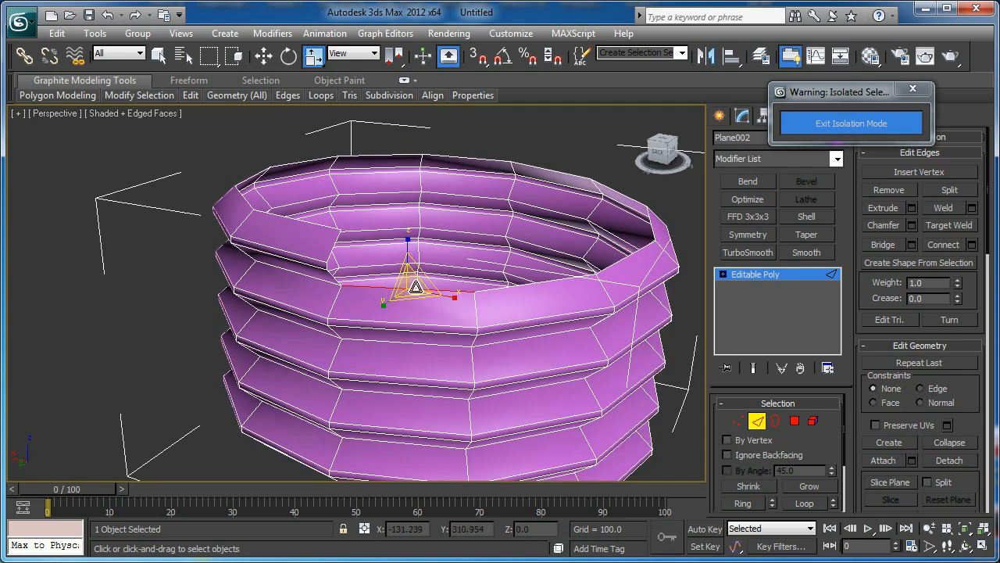
pyautogui.scroll(5, 396, 289)
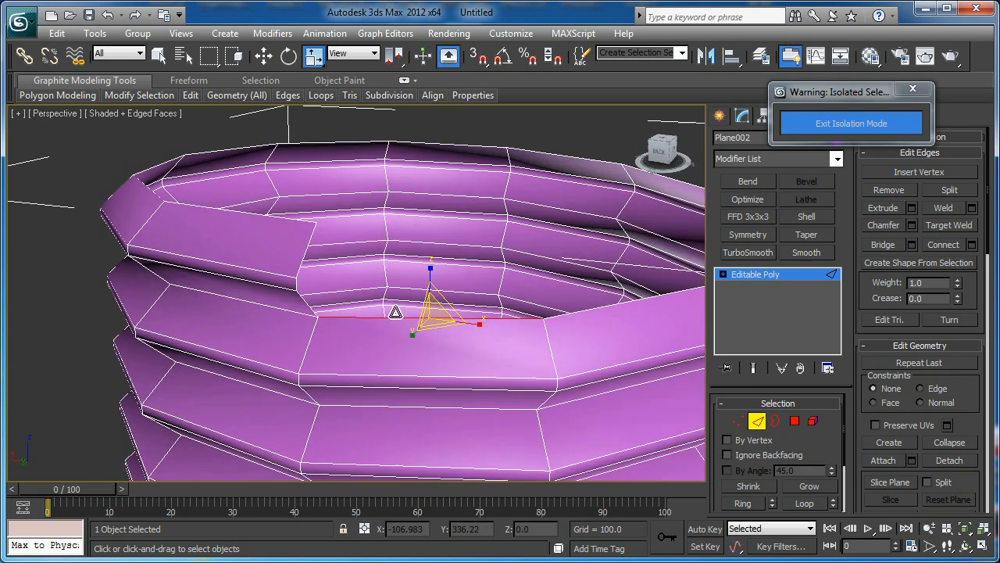
pyautogui.press('w')
pyautogui.press('s')
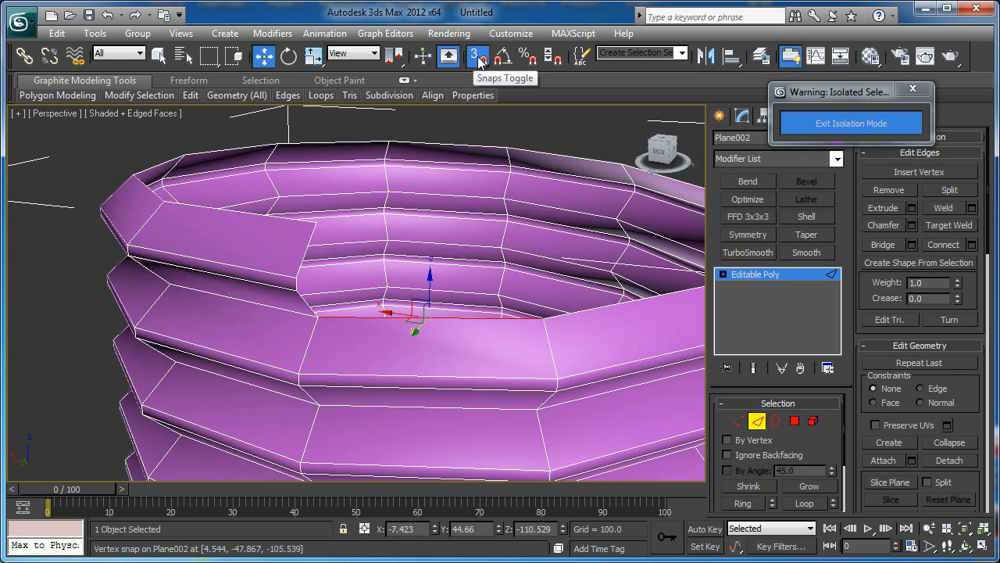
pyautogui.keyDown('alt'); pyautogui.moveTo(423, 301); pyautogui.dragTo(428, 271, button='middle'); pyautogui.keyUp('alt')
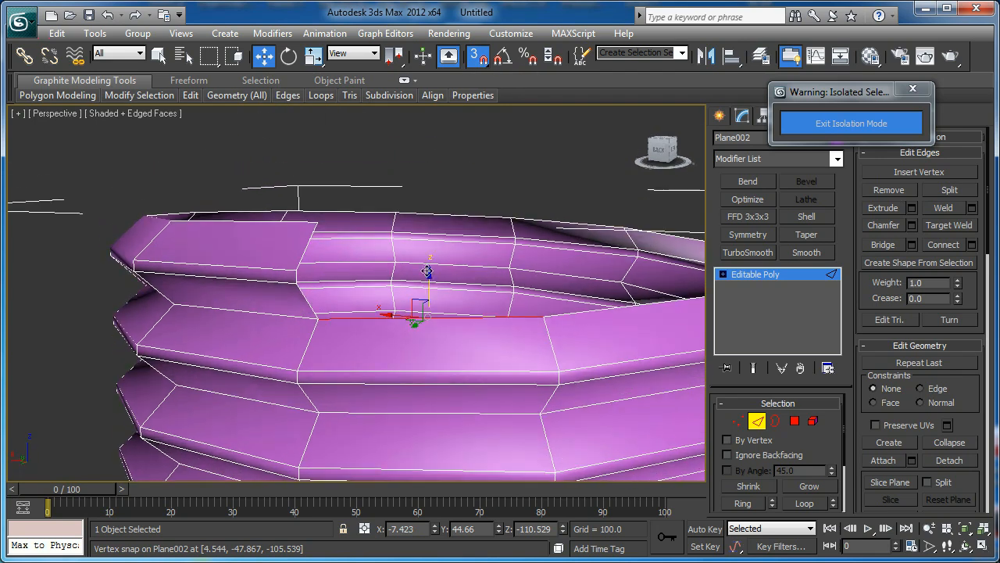
pyautogui.keyDown('shift'); pyautogui.moveTo(430, 286); pyautogui.dragTo(331, 223); pyautogui.keyUp('shift')
pyautogui.keyDown('alt'); pyautogui.moveTo(348, 225); pyautogui.dragTo(161, 255, button='middle'); pyautogui.keyUp('alt')
pyautogui.scroll(3, 336, 236)
pyautogui.moveTo(617, 136); pyautogui.dragTo(364, 286, button='middle')
pyautogui.scroll(3, 438, 357)
pyautogui.moveTo(414, 387); pyautogui.dragTo(415, 260, button='middle')
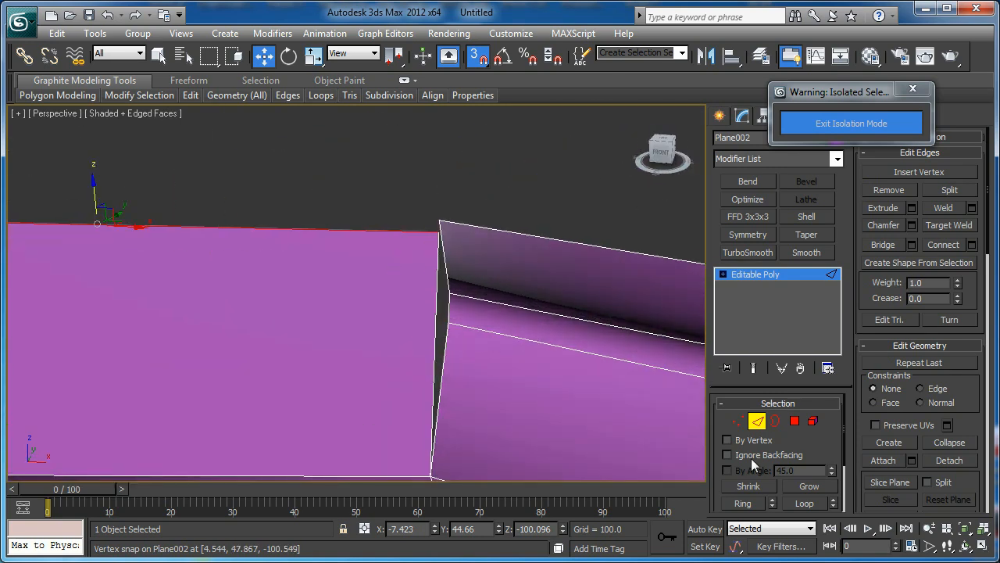
# Target-weld the new face's top corner to the top vertex of the loose spiral end.
pyautogui.click(738, 421)
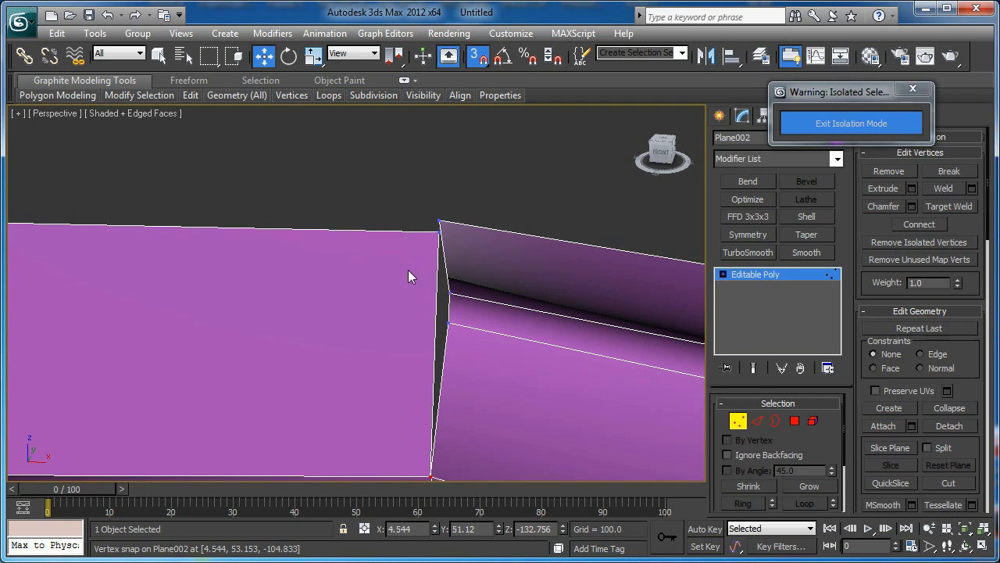
pyautogui.click(947, 207)
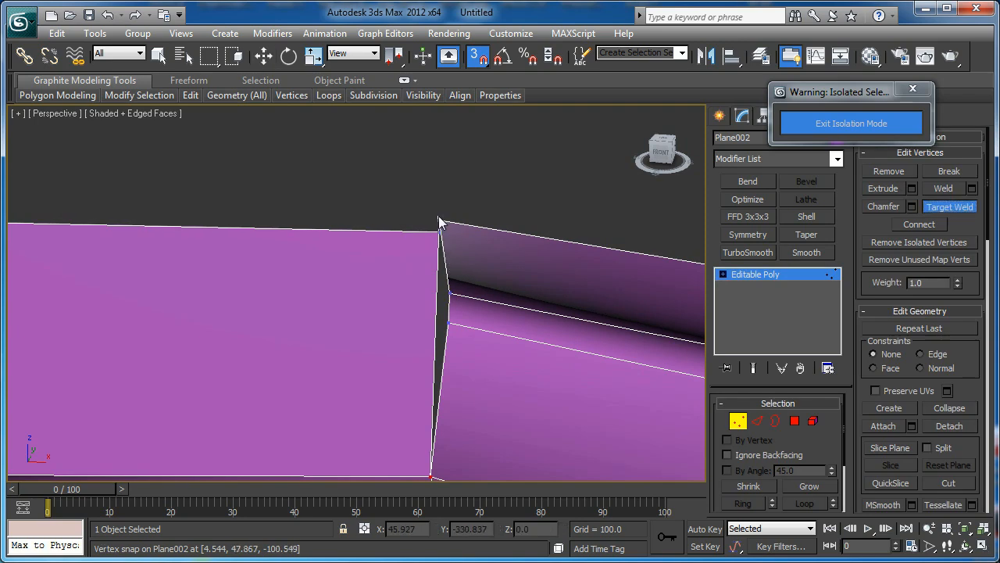
pyautogui.scroll(-3, 405, 169)
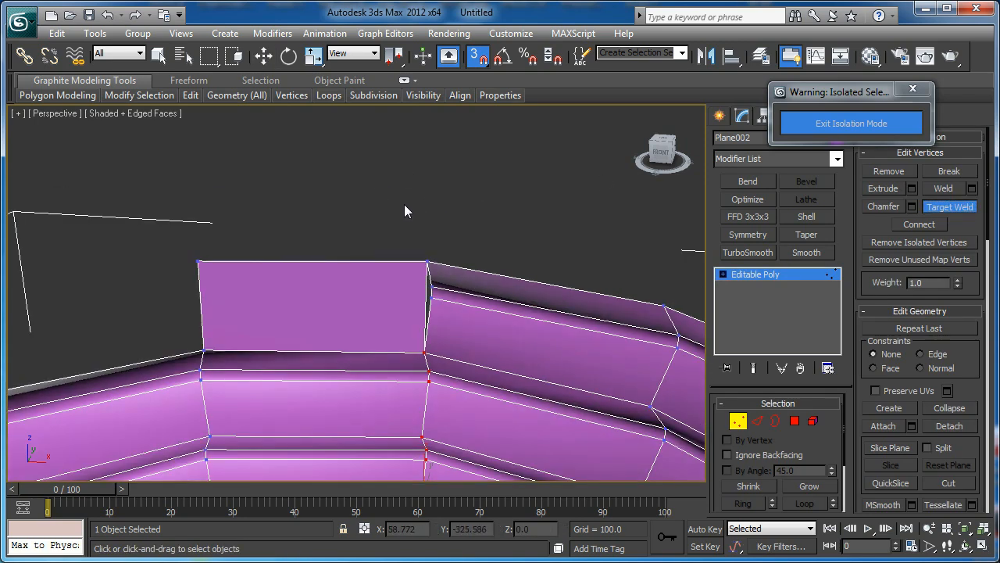
pyautogui.press('w')
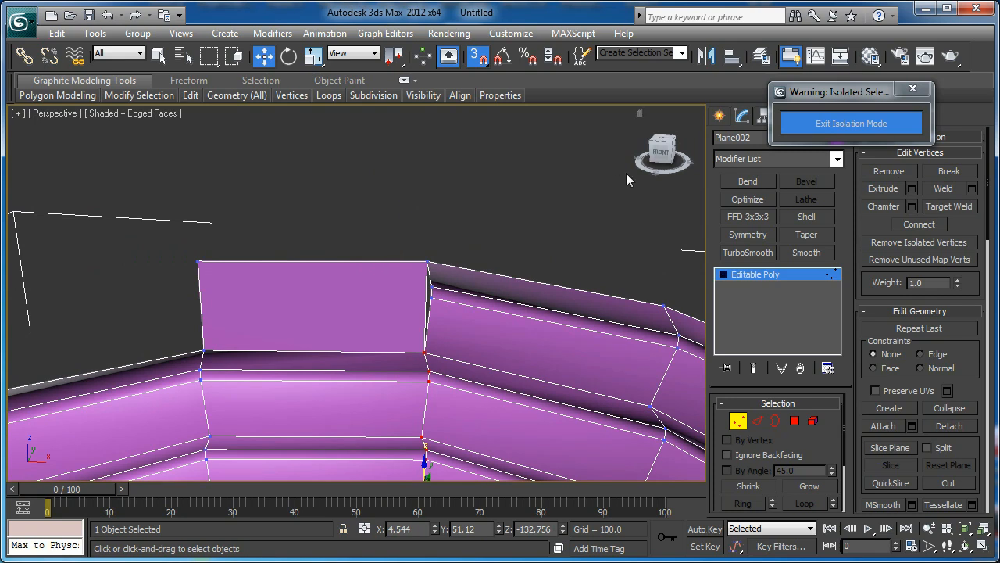
# In the front view, snap the new face's free top vertex level with its welded corner.
pyautogui.click(662, 153)
pyautogui.press('z')
pyautogui.moveTo(336, 111); pyautogui.dragTo(469, 301, button='middle')
pyautogui.scroll(3, 438, 289)
pyautogui.moveTo(596, 275); pyautogui.dragTo(497, 262, button='middle')
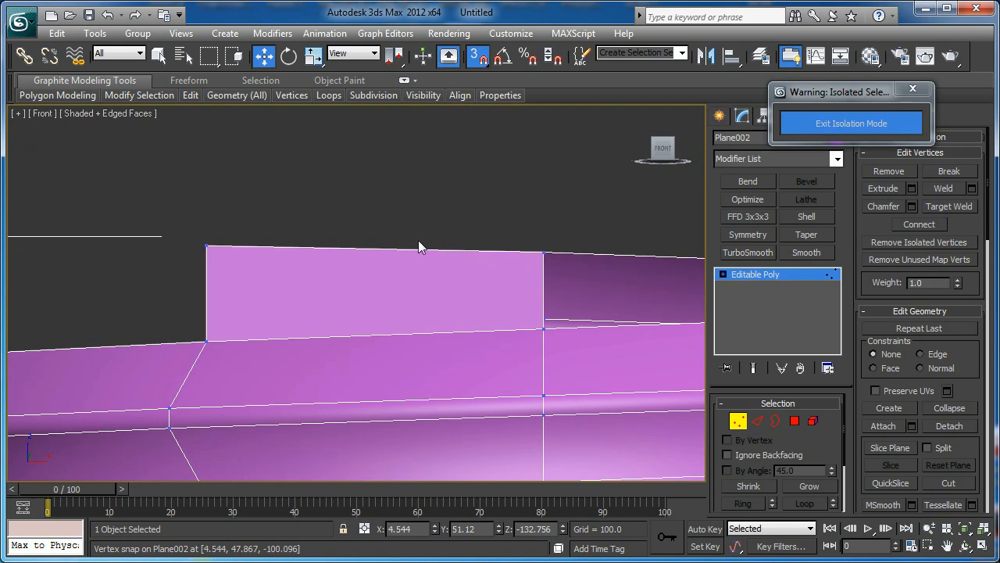
pyautogui.moveTo(218, 250); pyautogui.dragTo(543, 253)
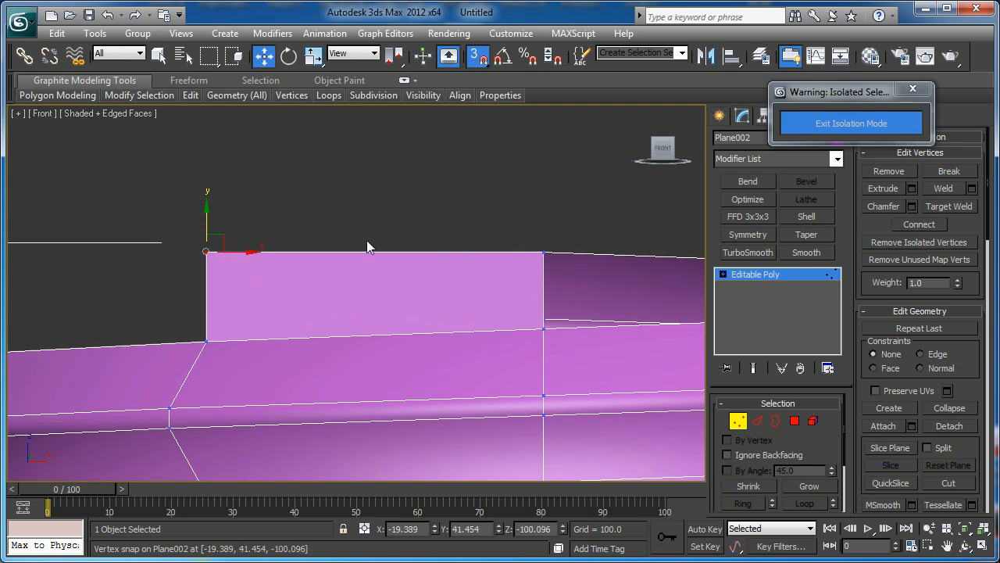
# Back in perspective, extend the second rim edge upward to the height of the first wall face.
pyautogui.moveTo(496, 251); pyautogui.dragTo(528, 248, button='middle')
pyautogui.scroll(-3, 528, 247)
pyautogui.press('p')
pyautogui.press('z')
pyautogui.keyDown('alt'); pyautogui.moveTo(427, 298); pyautogui.dragTo(457, 302, button='middle'); pyautogui.keyUp('alt')
pyautogui.scroll(-4, 467, 358)
pyautogui.moveTo(467, 359); pyautogui.dragTo(438, 298, button='middle')
pyautogui.press('2')
pyautogui.click(436, 361)
pyautogui.keyDown('shift'); pyautogui.moveTo(454, 329); pyautogui.dragTo(337, 270); pyautogui.keyUp('shift')
# Target-weld the second face's shared top corner to the first face and snap its free top vertex level.
pyautogui.keyDown('alt'); pyautogui.moveTo(318, 340); pyautogui.dragTo(323, 308, button='middle'); pyautogui.keyUp('alt')
pyautogui.scroll(4, 324, 309)
pyautogui.press('1')
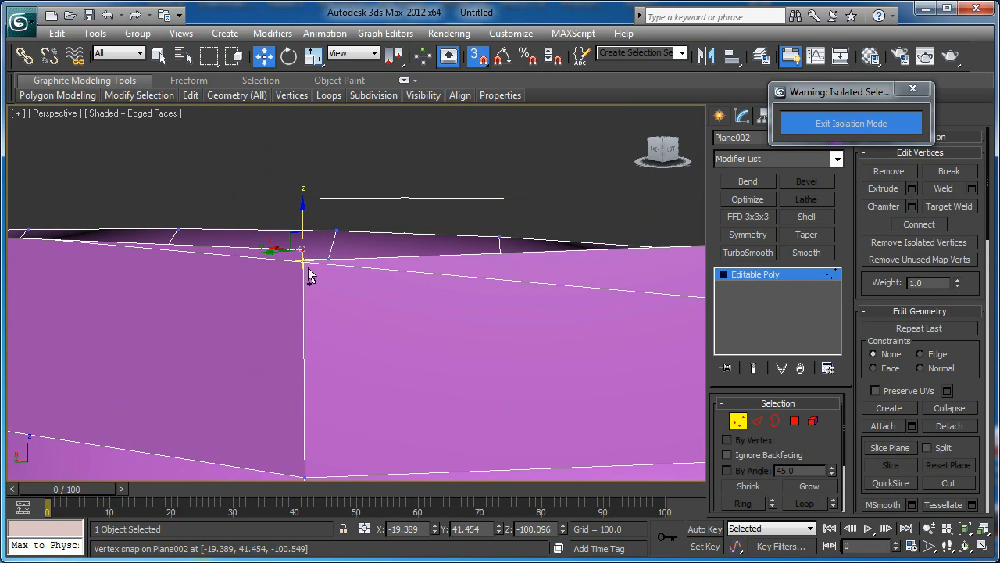
pyautogui.hotkey('ctrl', 'shift', 'w')
pyautogui.click(302, 251)
pyautogui.keyDown('alt'); pyautogui.moveTo(303, 251); pyautogui.dragTo(284, 239, button='middle'); pyautogui.keyUp('alt')
pyautogui.scroll(-4, 284, 239)
pyautogui.keyDown('alt'); pyautogui.moveTo(446, 235); pyautogui.dragTo(432, 259, button='middle'); pyautogui.keyUp('alt')
pyautogui.press('w')
pyautogui.click(423, 293)
pyautogui.moveTo(423, 251); pyautogui.dragTo(189, 286)
# Extend the third rim edge upward and join it to the wall with a level top edge.
pyautogui.keyDown('alt'); pyautogui.moveTo(190, 286); pyautogui.dragTo(336, 311, button='middle'); pyautogui.keyUp('alt')
pyautogui.press('2')
pyautogui.click(474, 373)
pyautogui.keyDown('shift'); pyautogui.moveTo(481, 338); pyautogui.dragTo(352, 284); pyautogui.keyUp('shift')
pyautogui.press('1')
pyautogui.hotkey('ctrl', 'shift', 'w')
pyautogui.press('w')
pyautogui.click(618, 288)
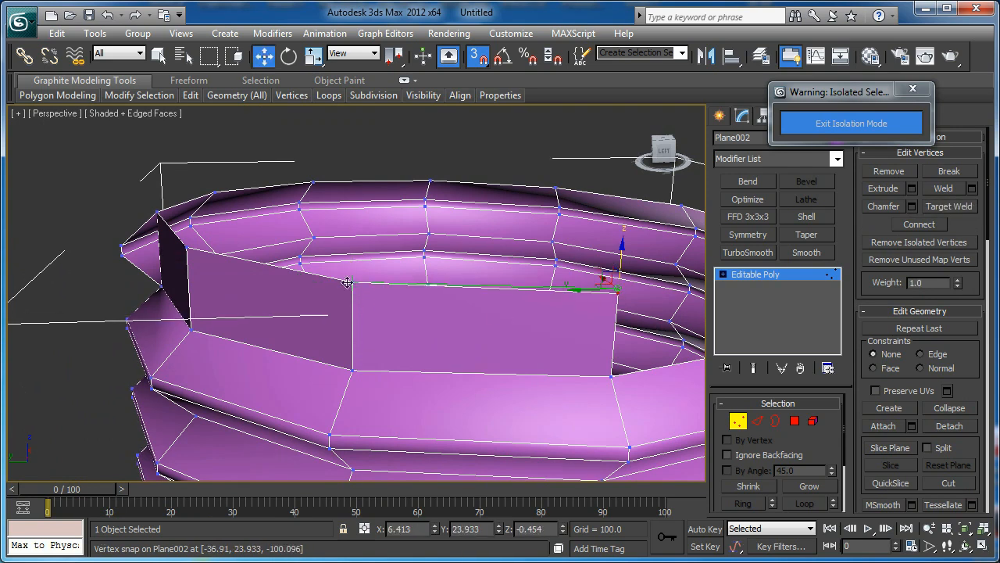
# Extend the fourth rim edge upward, welded to the third face, with its free top vertex snapped level.
pyautogui.keyDown('alt'); pyautogui.moveTo(352, 283); pyautogui.dragTo(297, 313, button='middle'); pyautogui.keyUp('alt')
pyautogui.press('2')
pyautogui.click(405, 357)
pyautogui.keyDown('shift'); pyautogui.moveTo(467, 322); pyautogui.dragTo(336, 292); pyautogui.keyUp('shift')
pyautogui.press('1')
pyautogui.hotkey('ctrl', 'shift', 'w')
pyautogui.click(336, 294)
pyautogui.press('w')
pyautogui.click(595, 271)
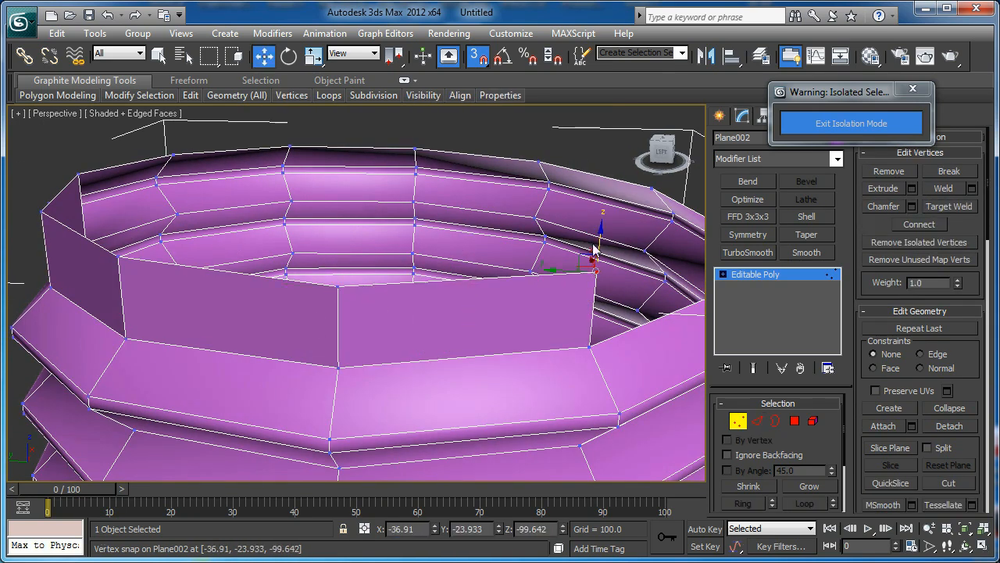
pyautogui.moveTo(599, 236); pyautogui.dragTo(339, 288)
# Extend the fifth rim edge upward and join it to the fourth face with a level top edge.
pyautogui.keyDown('alt'); pyautogui.moveTo(340, 288); pyautogui.dragTo(382, 315, button='middle'); pyautogui.keyUp('alt')
pyautogui.press('2')
pyautogui.click(492, 332)
pyautogui.keyDown('shift'); pyautogui.moveTo(495, 298); pyautogui.dragTo(367, 271); pyautogui.keyUp('shift')
pyautogui.hotkey('ctrl', 'shift', 'w')
pyautogui.click(283, 290)
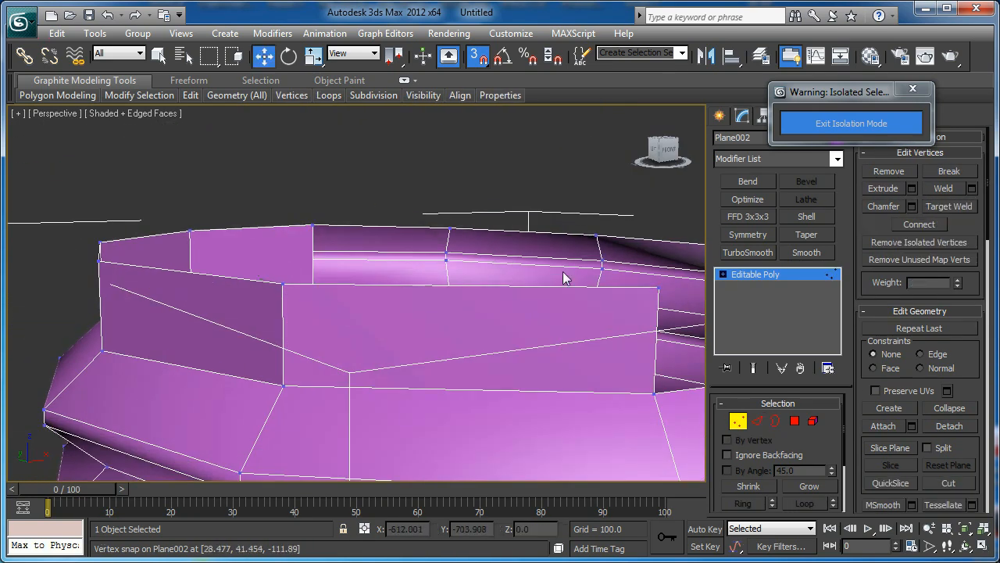
pyautogui.press('w')
pyautogui.moveTo(659, 286); pyautogui.dragTo(308, 288)
# Extend the sixth rim edge upward to the height of the wall.
pyautogui.keyDown('alt'); pyautogui.moveTo(307, 289); pyautogui.dragTo(349, 328, button='middle'); pyautogui.keyUp('alt')
pyautogui.press('2')
pyautogui.click(501, 322)
pyautogui.keyDown('shift'); pyautogui.moveTo(510, 289); pyautogui.dragTo(318, 238); pyautogui.keyUp('shift')
# Target-weld the sixth face's shared top corner to the wall and snap its free top vertex level.
pyautogui.press('1')
pyautogui.hotkey('ctrl', 'shift', 'w')
pyautogui.press('w')
pyautogui.press('F3')
pyautogui.moveTo(808, 439); pyautogui.dragTo(808, 384)
pyautogui.press('F3')
pyautogui.moveTo(656, 254); pyautogui.dragTo(488, 282, button='middle')
pyautogui.click(485, 264)
pyautogui.moveTo(485, 234); pyautogui.dragTo(93, 273)
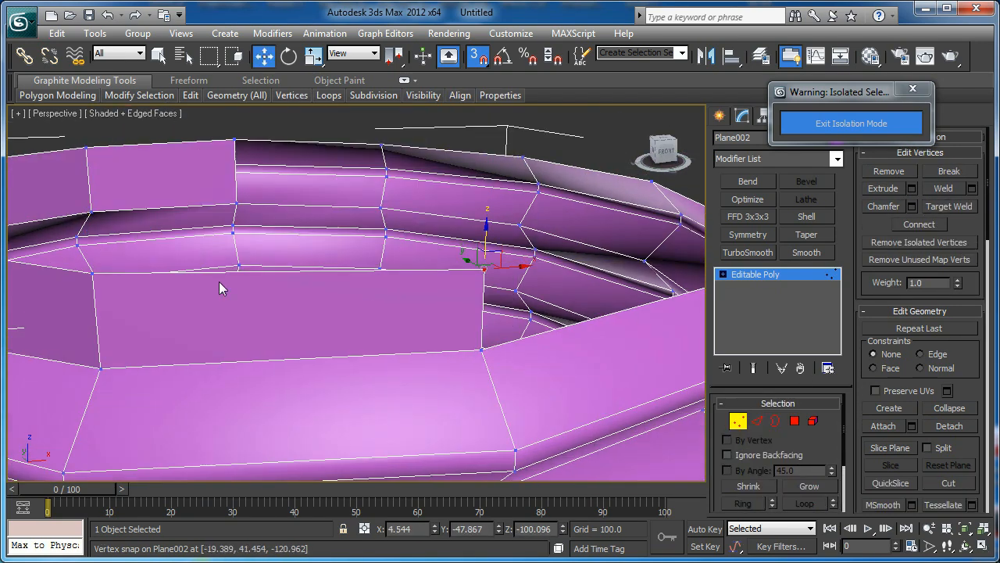
# Extend the seventh rim edge upward and join it to the sixth face with a level top edge.
pyautogui.keyDown('alt'); pyautogui.moveTo(469, 313); pyautogui.dragTo(399, 301, button='middle'); pyautogui.keyUp('alt')
pyautogui.press('2')
pyautogui.click(393, 308)
pyautogui.keyDown('shift'); pyautogui.moveTo(477, 274); pyautogui.dragTo(299, 240); pyautogui.keyUp('shift')
pyautogui.press('1')
pyautogui.hotkey('ctrl', 'shift', 'w')
pyautogui.moveTo(650, 224); pyautogui.dragTo(293, 238)
# Extend the eighth rim edge upward, welded to the seventh face, with its free top vertex snapped level.
pyautogui.keyDown('alt'); pyautogui.moveTo(294, 237); pyautogui.dragTo(278, 297, button='middle'); pyautogui.keyUp('alt')
pyautogui.press('2')
pyautogui.click(474, 291)
pyautogui.keyDown('shift'); pyautogui.moveTo(352, 277); pyautogui.dragTo(242, 286); pyautogui.keyUp('shift')
pyautogui.press('1')
pyautogui.hotkey('ctrl', 'shift', 'w')
pyautogui.press('w')
pyautogui.moveTo(592, 259); pyautogui.dragTo(272, 277)
# Extend the ninth rim edge upward and join it to the eighth face with a level top edge.
pyautogui.keyDown('alt'); pyautogui.moveTo(461, 281); pyautogui.dragTo(368, 274, button='middle'); pyautogui.keyUp('alt')
pyautogui.press('2')
pyautogui.click(540, 309)
pyautogui.keyDown('shift'); pyautogui.moveTo(540, 278); pyautogui.dragTo(380, 275); pyautogui.keyUp('shift')
pyautogui.press('1')
pyautogui.hotkey('ctrl', 'shift', 'w')
pyautogui.press('w')
pyautogui.keyDown('alt'); pyautogui.moveTo(409, 264); pyautogui.dragTo(361, 264, button='middle'); pyautogui.keyUp('alt')
pyautogui.moveTo(634, 263); pyautogui.dragTo(314, 268)
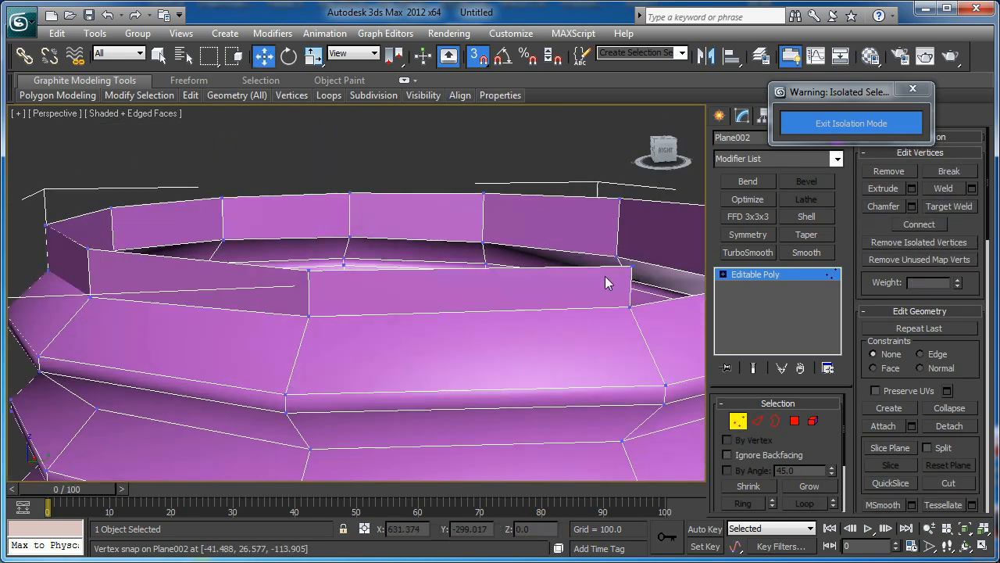
# Extend the tenth rim edge upward, welded to the ninth face, with its free top vertex snapped level.
pyautogui.keyDown('alt'); pyautogui.moveTo(315, 268); pyautogui.dragTo(375, 300, button='middle'); pyautogui.keyUp('alt')
pyautogui.press('2')
pyautogui.click(493, 314)
pyautogui.keyDown('alt'); pyautogui.moveTo(493, 315); pyautogui.dragTo(433, 312, button='middle'); pyautogui.keyUp('alt')
pyautogui.keyDown('shift'); pyautogui.moveTo(466, 280); pyautogui.dragTo(311, 291); pyautogui.keyUp('shift')
pyautogui.press('1')
pyautogui.hotkey('ctrl', 'shift', 'w')
pyautogui.press('w')
pyautogui.moveTo(606, 267); pyautogui.dragTo(313, 290)
# Extend the eleventh rim edge upward to the height of the wall.
pyautogui.keyDown('alt'); pyautogui.moveTo(313, 290); pyautogui.dragTo(413, 314, button='middle'); pyautogui.keyUp('alt')
pyautogui.press('2')
pyautogui.click(470, 302)
pyautogui.keyDown('shift'); pyautogui.moveTo(478, 273); pyautogui.dragTo(351, 286); pyautogui.keyUp('shift')
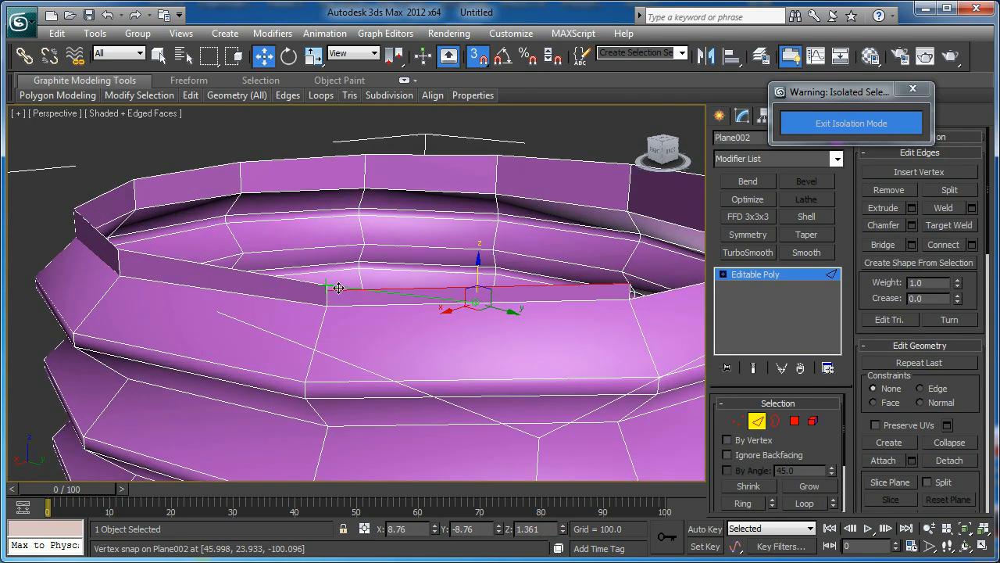
# Target-weld the eleventh face's shared top corner to the wall and snap its free top vertex level.
pyautogui.keyDown('alt'); pyautogui.moveTo(351, 286); pyautogui.dragTo(317, 294, button='middle'); pyautogui.keyUp('alt')
pyautogui.press('1')
pyautogui.hotkey('ctrl', 'shift', 'w')
pyautogui.moveTo(315, 300); pyautogui.dragTo(313, 291)
pyautogui.press('w')
pyautogui.keyDown('alt'); pyautogui.moveTo(438, 267); pyautogui.dragTo(390, 269, button='middle'); pyautogui.keyUp('alt')
pyautogui.click(562, 275)
pyautogui.moveTo(565, 244); pyautogui.dragTo(147, 277)
# Extend the last remaining rim edge upward to the height of the wall.
pyautogui.keyDown('alt'); pyautogui.moveTo(437, 269); pyautogui.dragTo(409, 290, button='middle'); pyautogui.keyUp('alt')
pyautogui.press('2')
pyautogui.click(436, 287)
pyautogui.scroll(2, 453, 295)
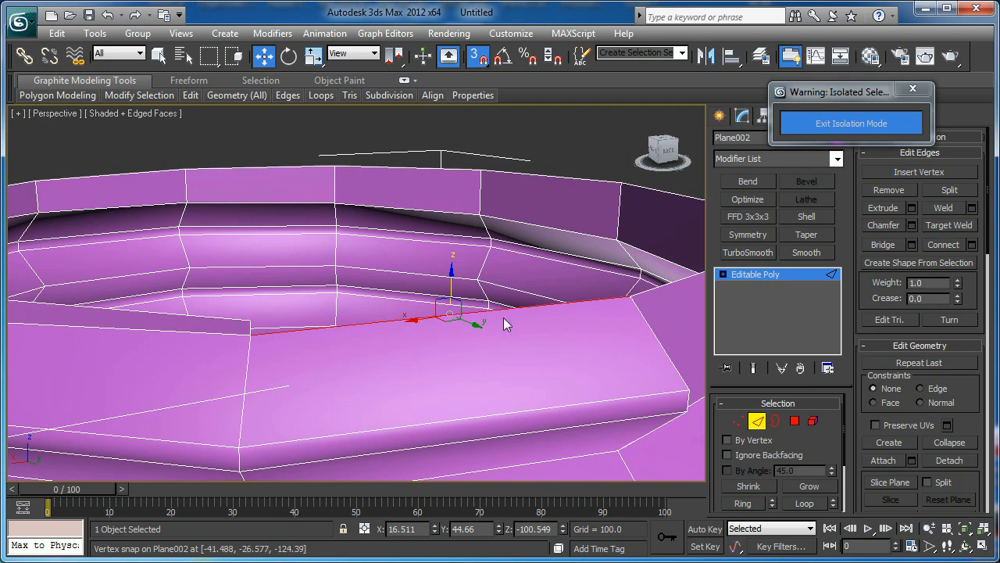
pyautogui.moveTo(451, 289); pyautogui.dragTo(258, 318)
# Target-weld the last face's shared top corner to the end of the wall.
pyautogui.scroll(1, 380, 308)
pyautogui.moveTo(380, 308)
pyautogui.mouseDown(button='middle')
pyautogui.moveTo(476, 260)
pyautogui.moveTo(283, 276)
pyautogui.mouseUp(button='middle')
pyautogui.scroll(1, 412, 285)
pyautogui.press('1')
pyautogui.scroll(1, 476, 260)
pyautogui.hotkey('ctrl', 'shift', 'w')
pyautogui.click(370, 284)
pyautogui.moveTo(539, 258)
pyautogui.keyDown('alt'); pyautogui.mouseDown(button='middle')
pyautogui.moveTo(326, 290)
pyautogui.moveTo(329, 299)
pyautogui.moveTo(330, 253)
pyautogui.moveTo(337, 262)
pyautogui.mouseUp(button='middle'); pyautogui.keyUp('alt')
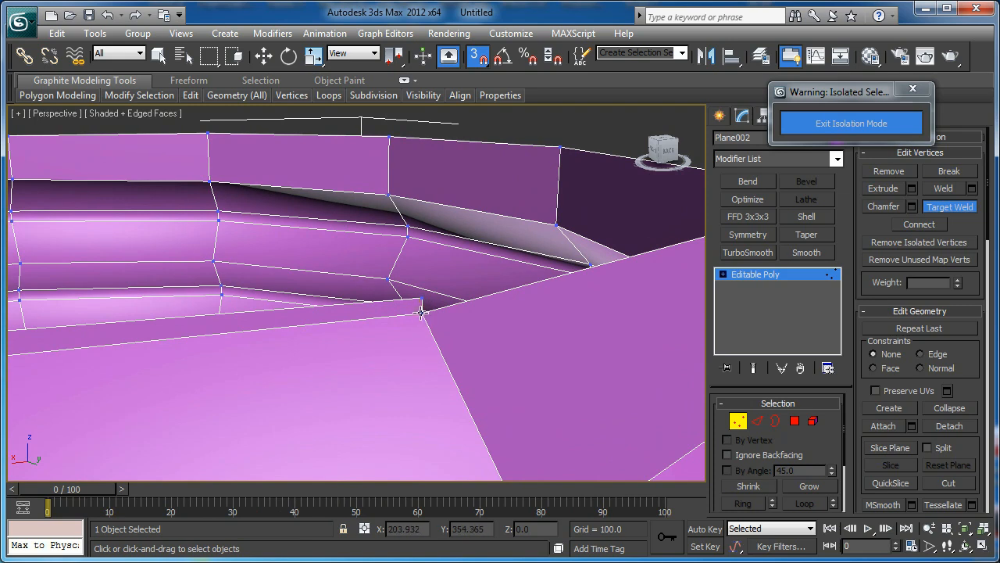
# Select the overlapping vertices where the last face meets the loose spiral end, with snapping off, and weld them.
pyautogui.press('w')
pyautogui.press('F3')
pyautogui.click(417, 325)
pyautogui.keyDown('alt'); pyautogui.moveTo(417, 325); pyautogui.dragTo(447, 263, button='middle'); pyautogui.keyUp('alt')
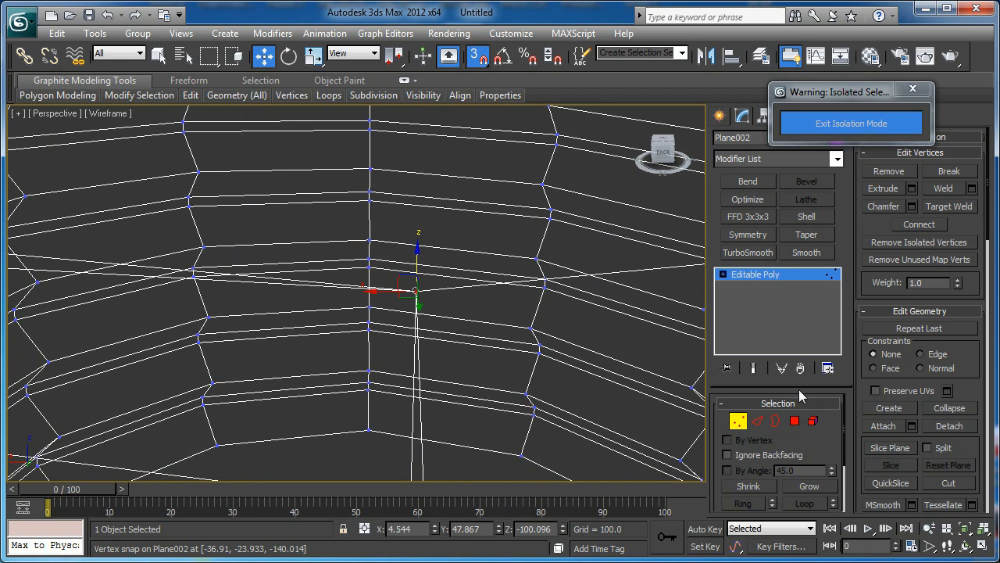
pyautogui.scroll(-3, 815, 445)
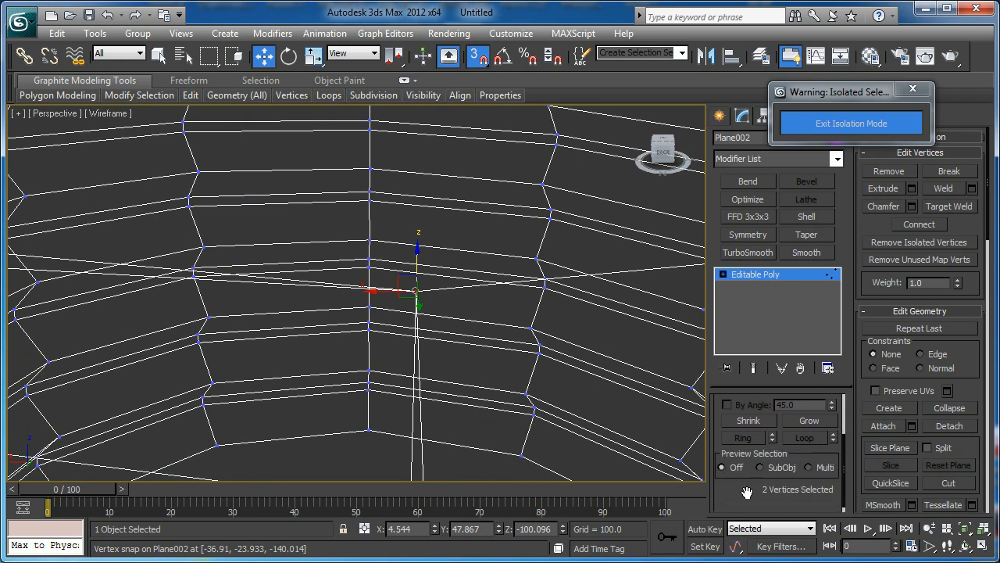
pyautogui.keyDown('alt'); pyautogui.moveTo(483, 341); pyautogui.dragTo(429, 344, button='middle'); pyautogui.keyUp('alt')
pyautogui.press('F3')
pyautogui.moveTo(406, 298)
pyautogui.keyDown('alt'); pyautogui.mouseDown(button='middle')
pyautogui.moveTo(389, 301)
pyautogui.moveTo(411, 286)
pyautogui.moveTo(404, 322)
pyautogui.moveTo(400, 291)
pyautogui.moveTo(418, 294)
pyautogui.mouseUp(button='middle'); pyautogui.keyUp('alt')
pyautogui.press('s')
pyautogui.press('F3')
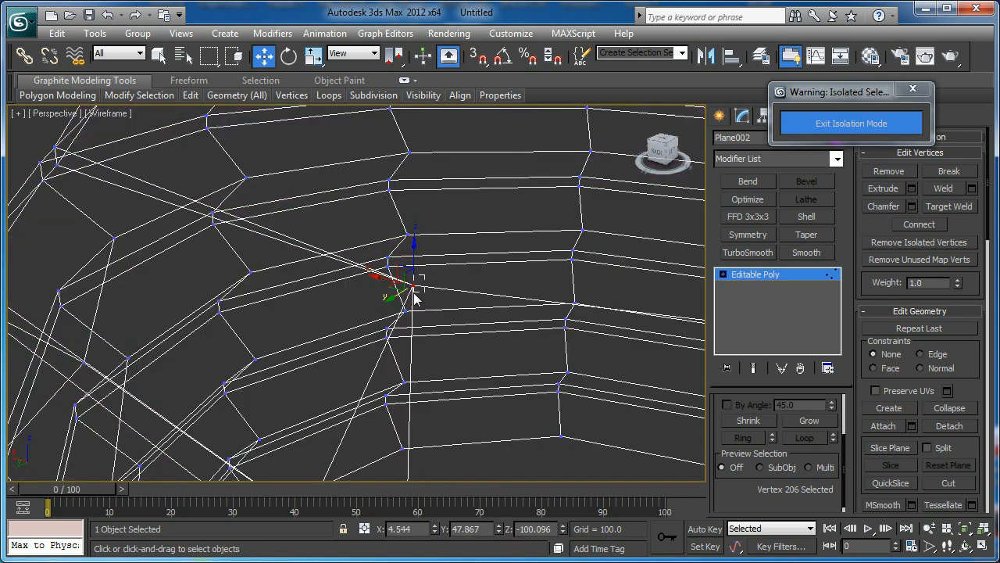
pyautogui.press('F3')
pyautogui.click(942, 191)
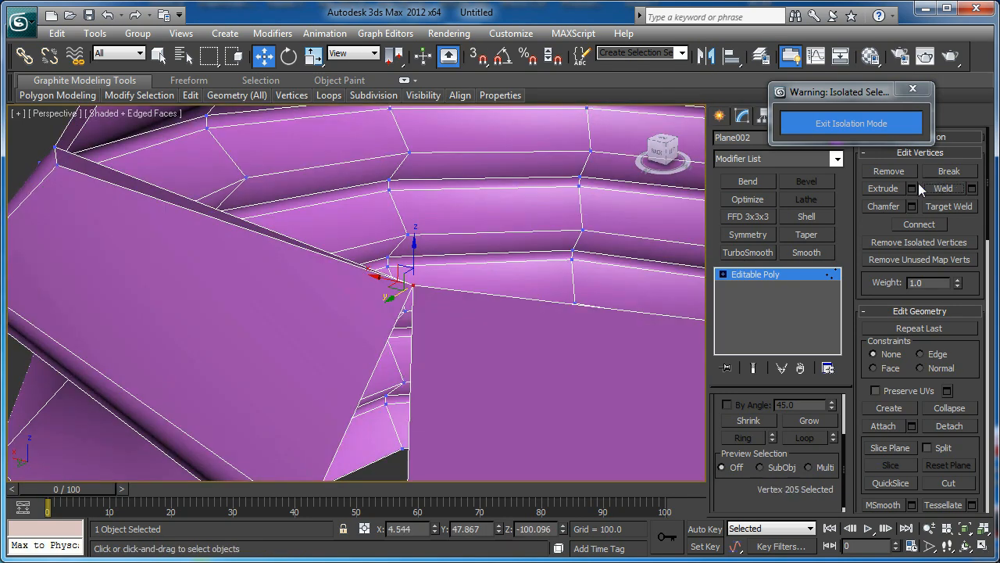
# Connect the two side edges of the upper wall face beside the spiral end with 2 segments and a pinch of -45.
pyautogui.scroll(-5, 555, 214)
pyautogui.keyDown('alt'); pyautogui.moveTo(536, 246); pyautogui.dragTo(373, 339, button='middle'); pyautogui.keyUp('alt')
pyautogui.press('2')
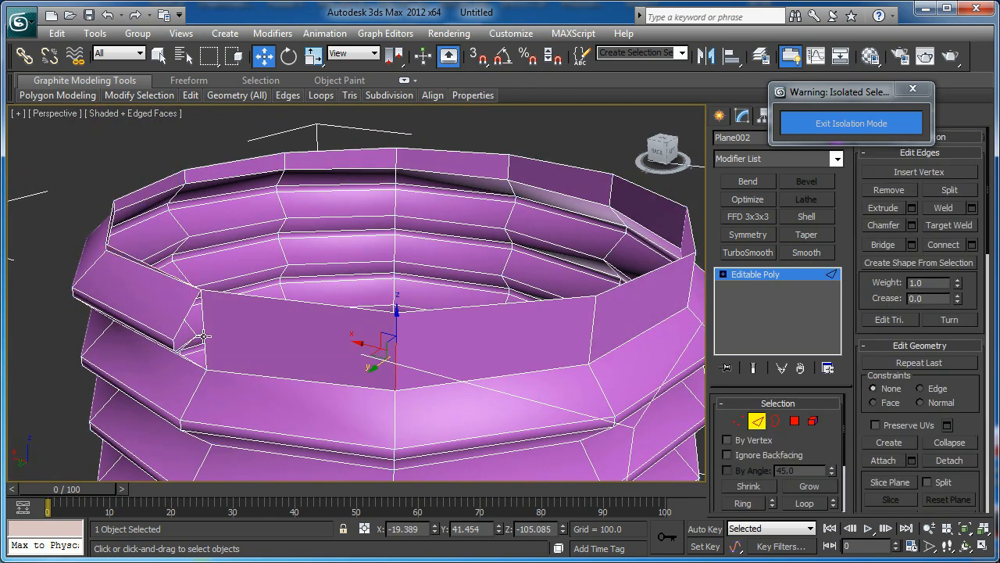
pyautogui.click(202, 337)
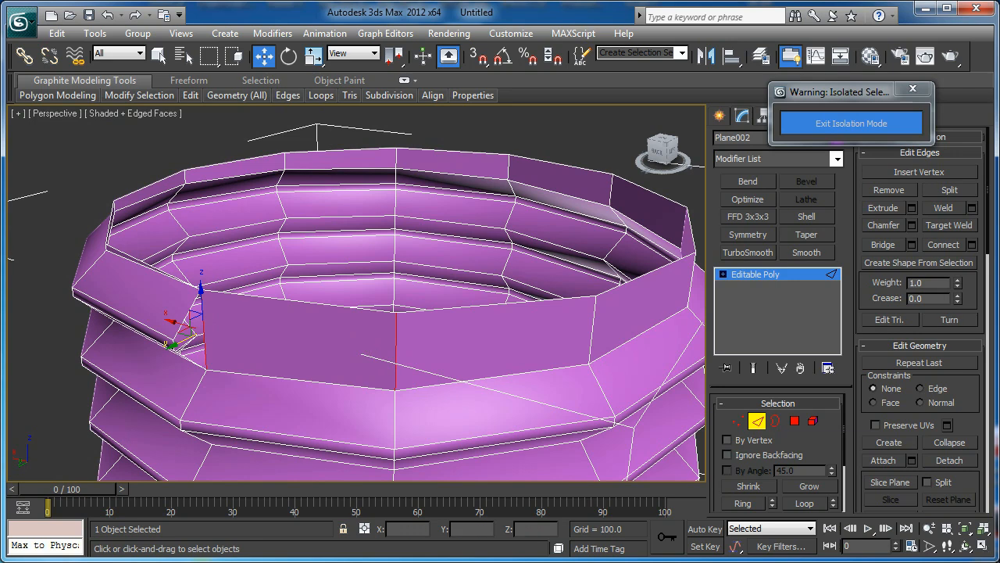
pyautogui.click(971, 244)
pyautogui.moveTo(242, 302); pyautogui.dragTo(313, 286, button='middle')
pyautogui.scroll(2, 313, 286)
pyautogui.click(372, 304)
pyautogui.keyDown('alt'); pyautogui.moveTo(230, 347); pyautogui.dragTo(262, 320, button='middle'); pyautogui.keyUp('alt')
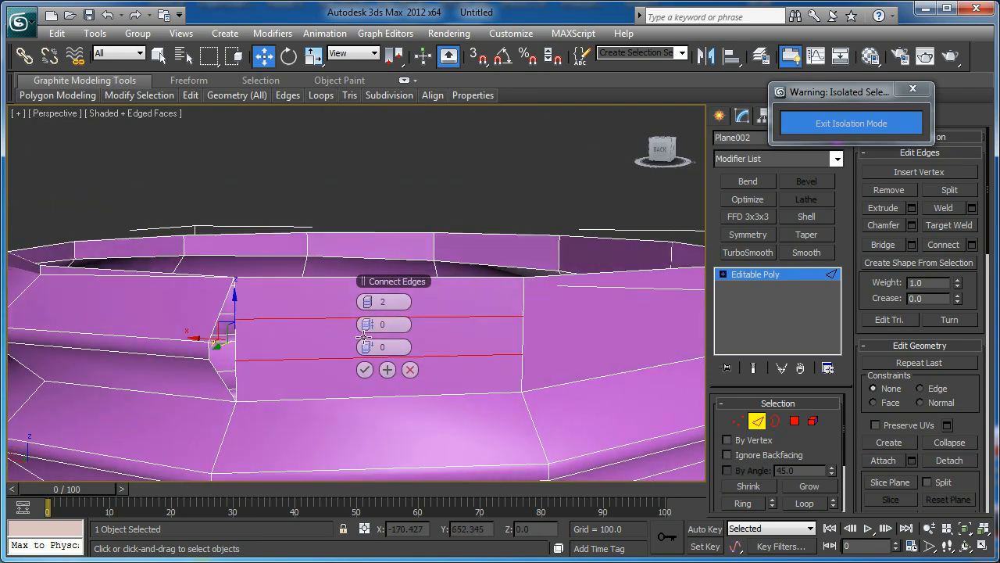
pyautogui.moveTo(373, 334); pyautogui.dragTo(179, 372)
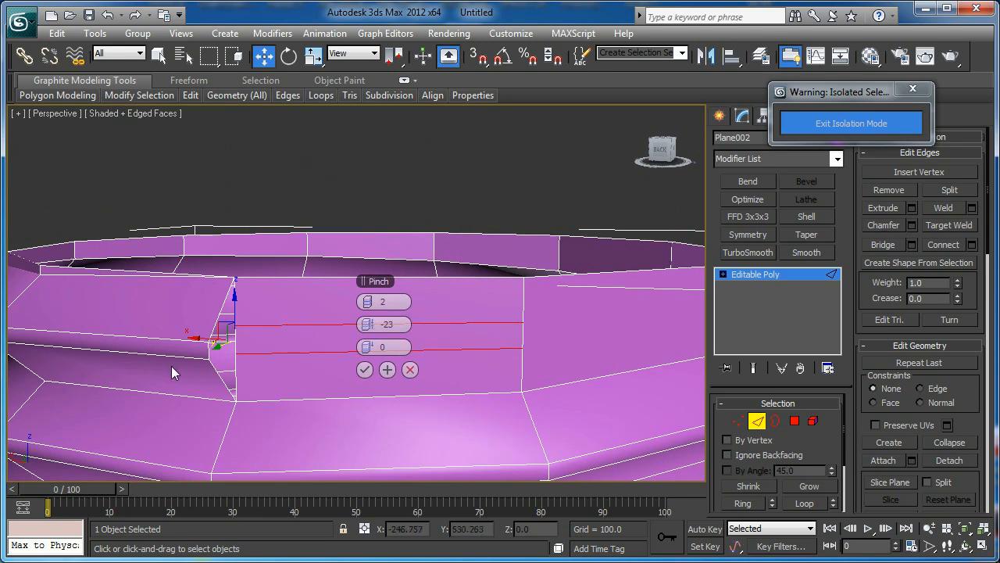
pyautogui.moveTo(383, 325); pyautogui.dragTo(303, 325)
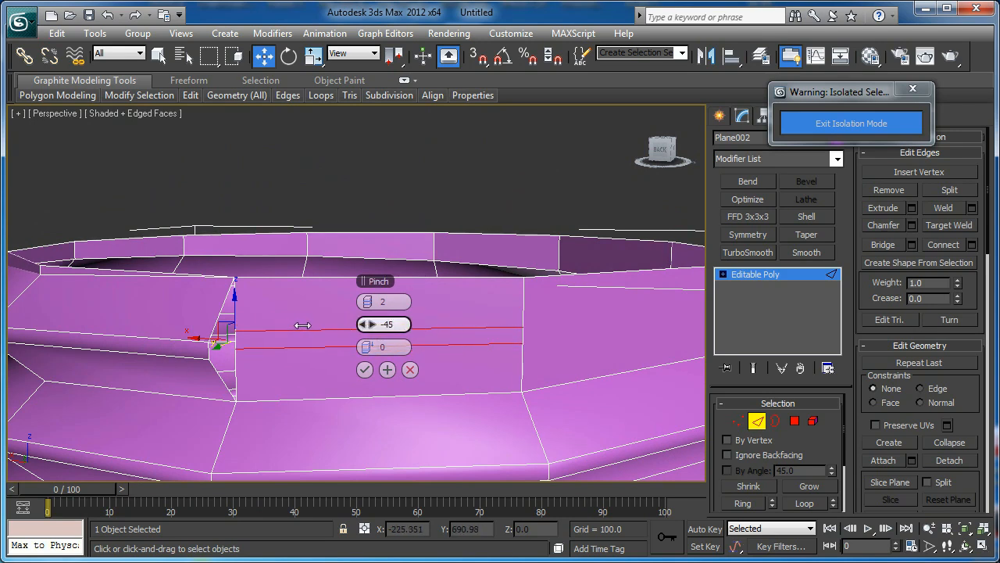
pyautogui.keyDown('alt'); pyautogui.moveTo(303, 325); pyautogui.dragTo(251, 322, button='middle'); pyautogui.keyUp('alt')
pyautogui.click(365, 370)
pyautogui.keyDown('alt'); pyautogui.moveTo(368, 372); pyautogui.dragTo(298, 362, button='middle'); pyautogui.keyUp('alt')
# Target-weld the two loose vertices of the upper spiral end to the matching new vertices on the wall.
pyautogui.press('1')
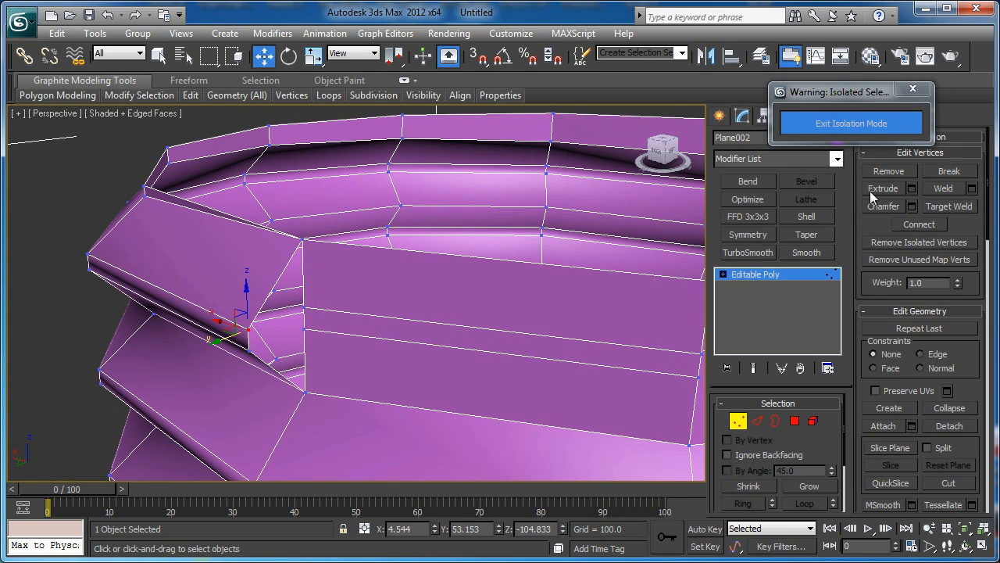
pyautogui.click(948, 207)
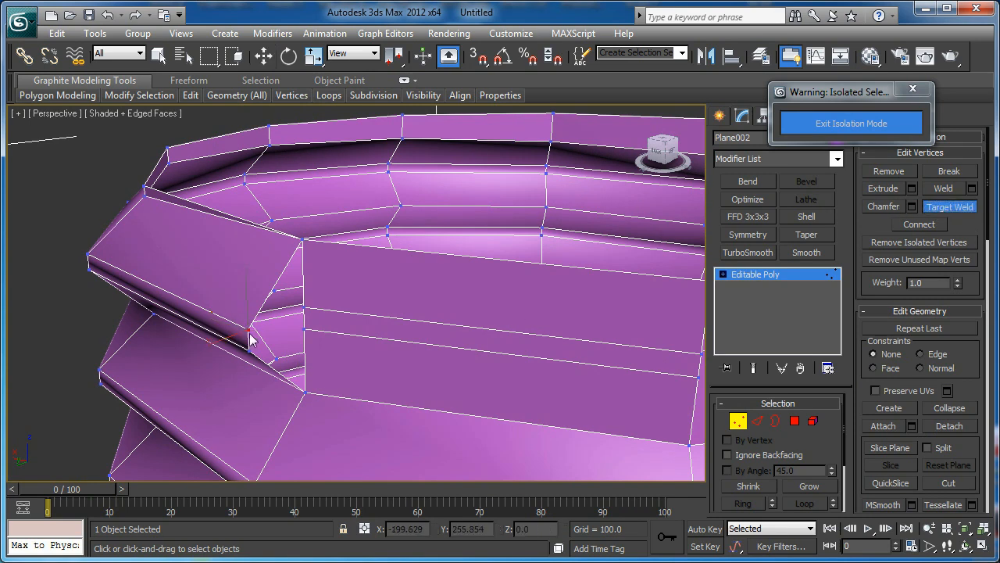
pyautogui.click(304, 305)
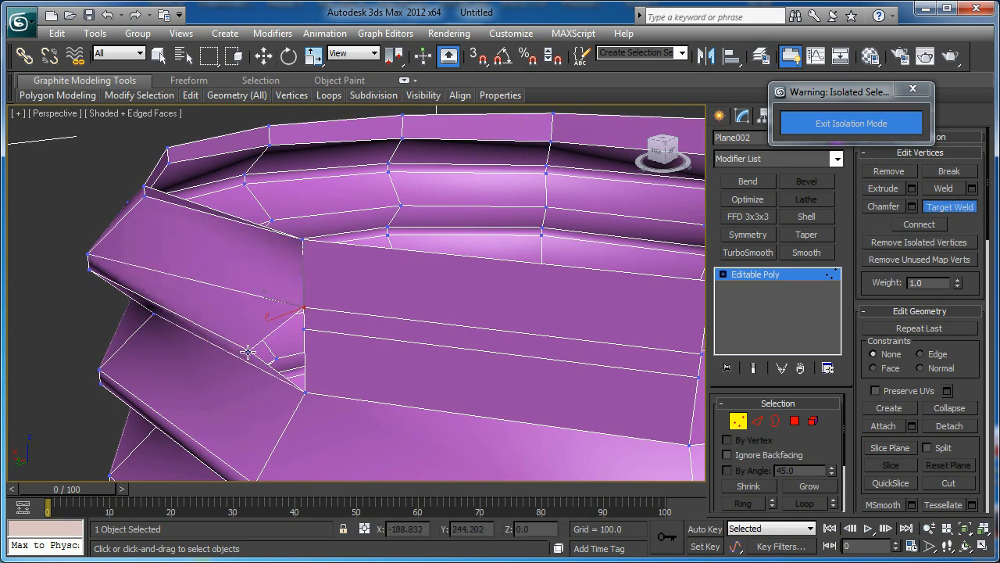
pyautogui.click(304, 331)
pyautogui.press('w')
pyautogui.keyDown('alt'); pyautogui.moveTo(303, 322); pyautogui.dragTo(364, 276, button='middle'); pyautogui.keyUp('alt')
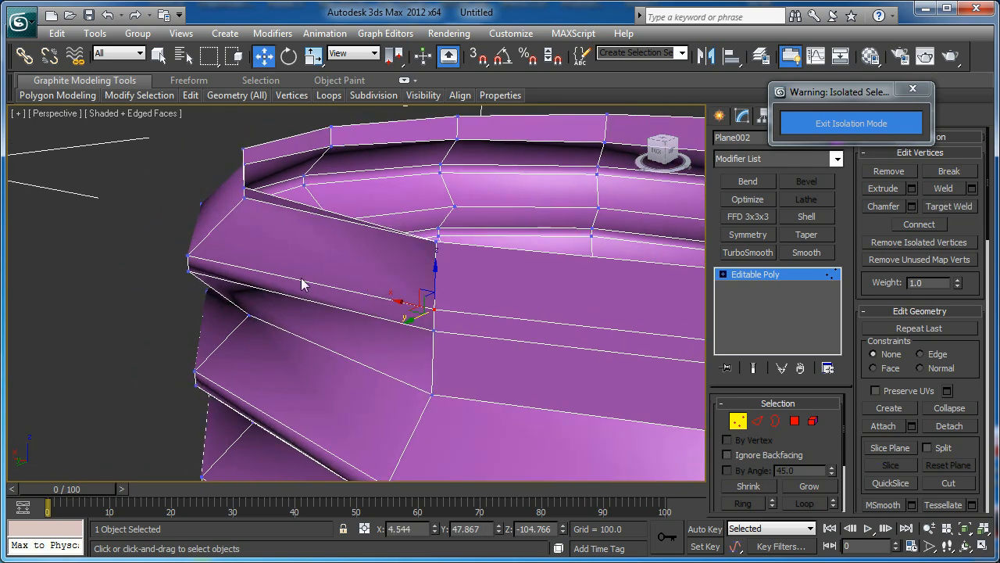
# Select the two outer thread vertices next to the welded spiral end and move them inward to about X 29.89, Y 43.81.
pyautogui.click(187, 256)
pyautogui.keyDown('ctrl'); pyautogui.click(188, 271); pyautogui.keyUp('ctrl')
pyautogui.keyDown('alt'); pyautogui.moveTo(208, 273); pyautogui.dragTo(383, 278, button='middle'); pyautogui.keyUp('alt')
pyautogui.keyDown('alt'); pyautogui.moveTo(254, 280); pyautogui.dragTo(378, 291, button='middle'); pyautogui.keyUp('alt')
pyautogui.press('t')
pyautogui.scroll(10, 386, 291)
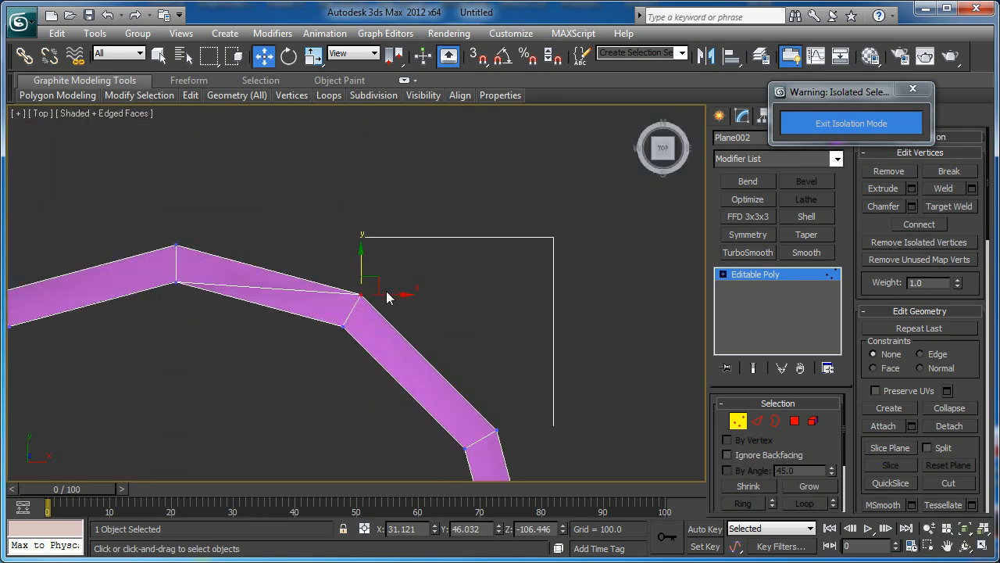
pyautogui.moveTo(421, 201); pyautogui.dragTo(396, 248)
pyautogui.scroll(-4, 437, 250)
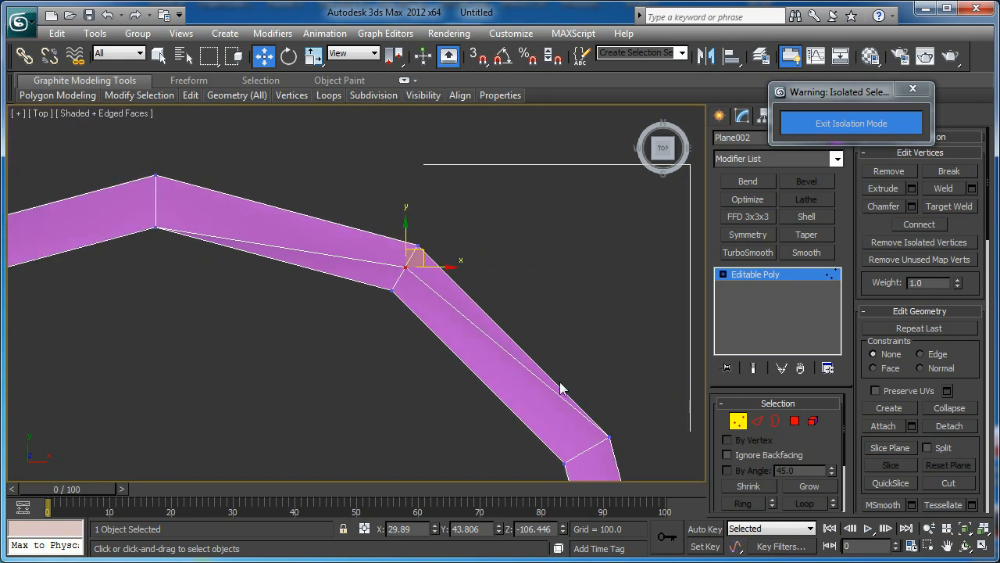
pyautogui.press('p')
pyautogui.press('z')
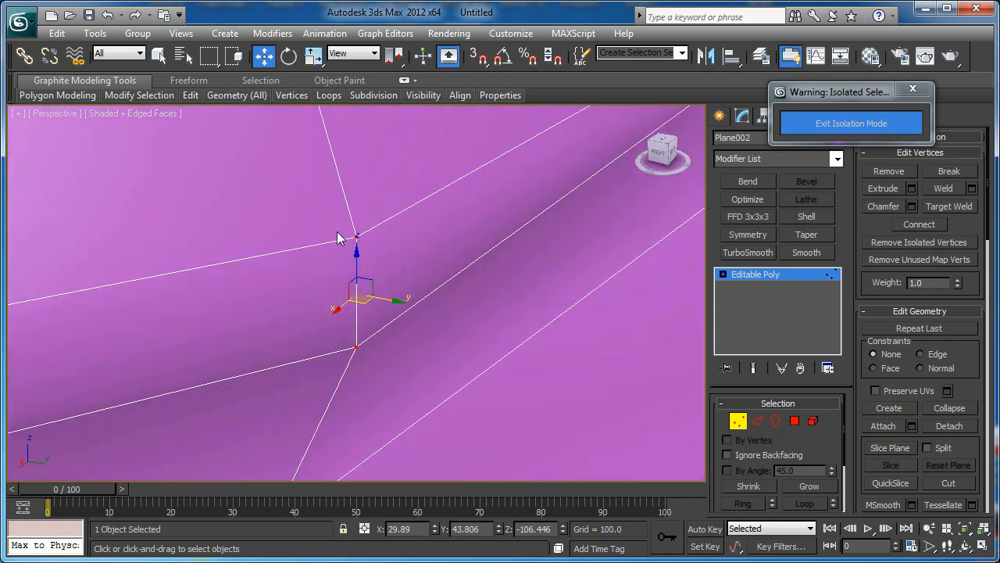
# Extend the bottom rim edge beside the lower spiral end straight down to that end's lowest vertex, using vertex snapping.
pyautogui.scroll(-10, 469, 264)
pyautogui.moveTo(482, 365); pyautogui.dragTo(468, 321, button='middle')
pyautogui.keyDown('alt'); pyautogui.moveTo(468, 321); pyautogui.dragTo(531, 344, button='middle'); pyautogui.keyUp('alt')
pyautogui.scroll(8, 456, 342)
pyautogui.press('2')
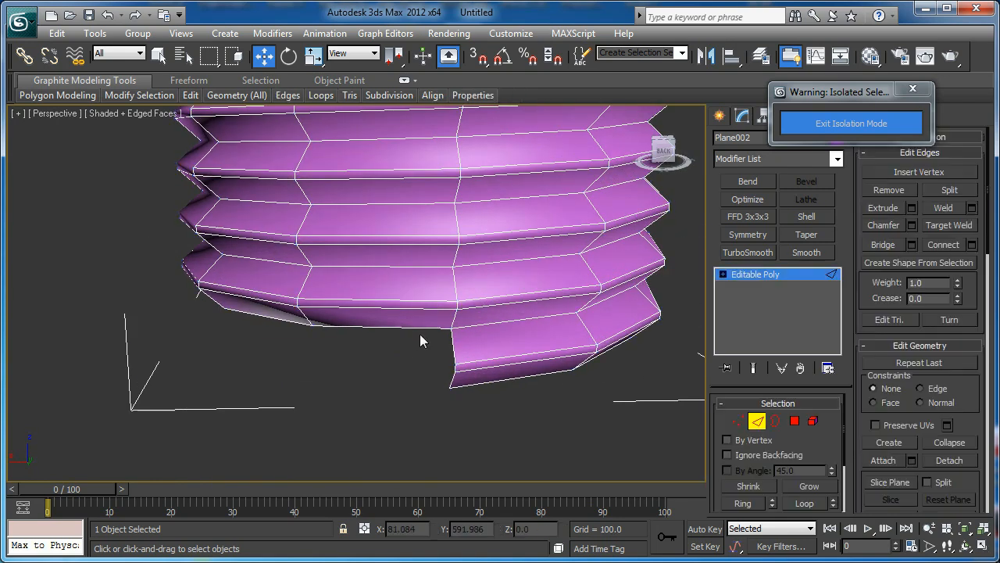
pyautogui.click(422, 332)
pyautogui.keyDown('alt'); pyautogui.moveTo(422, 331); pyautogui.dragTo(412, 308, button='middle'); pyautogui.keyUp('alt')
pyautogui.scroll(3, 449, 312)
pyautogui.scroll(3, 448, 306)
pyautogui.press('s')
pyautogui.keyDown('shift'); pyautogui.moveTo(500, 284); pyautogui.dragTo(498, 410); pyautogui.keyUp('shift')
# Snap the first lower face's free bottom vertex level with the spiral end's lowest vertex.
pyautogui.press('1')
pyautogui.hotkey('ctrl', 'shift', 'w')
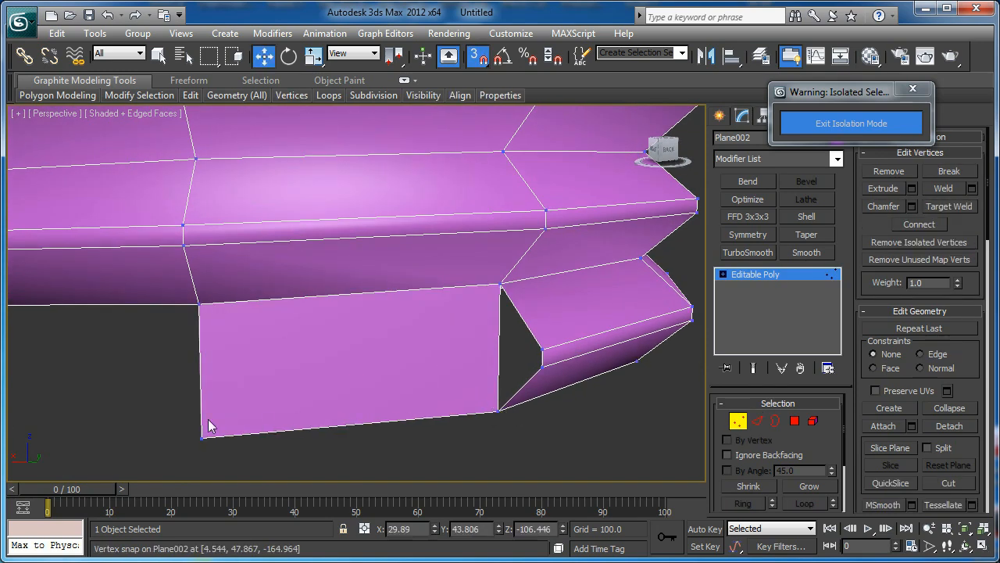
pyautogui.press('w')
pyautogui.moveTo(201, 437); pyautogui.dragTo(485, 425)
# Extend the second bottom rim edge down to the height of the first lower face.
pyautogui.press('2')
pyautogui.keyDown('alt'); pyautogui.moveTo(484, 424); pyautogui.dragTo(248, 303, button='middle'); pyautogui.keyUp('alt')
pyautogui.click(247, 278)
pyautogui.keyDown('shift'); pyautogui.moveTo(497, 249); pyautogui.dragTo(638, 378); pyautogui.keyUp('shift')
# Target-weld the second lower face's shared bottom corner to the wall and snap its free bottom vertex level.
pyautogui.press('1')
pyautogui.hotkey('ctrl', 'shift', 'w')
pyautogui.click(655, 368)
pyautogui.click(657, 374)
pyautogui.press('w')
pyautogui.click(335, 383)
pyautogui.moveTo(335, 352); pyautogui.dragTo(217, 258)
# Target-weld the third lower face's shared corner and add the fourth face beside it at the same level.
pyautogui.press('1')
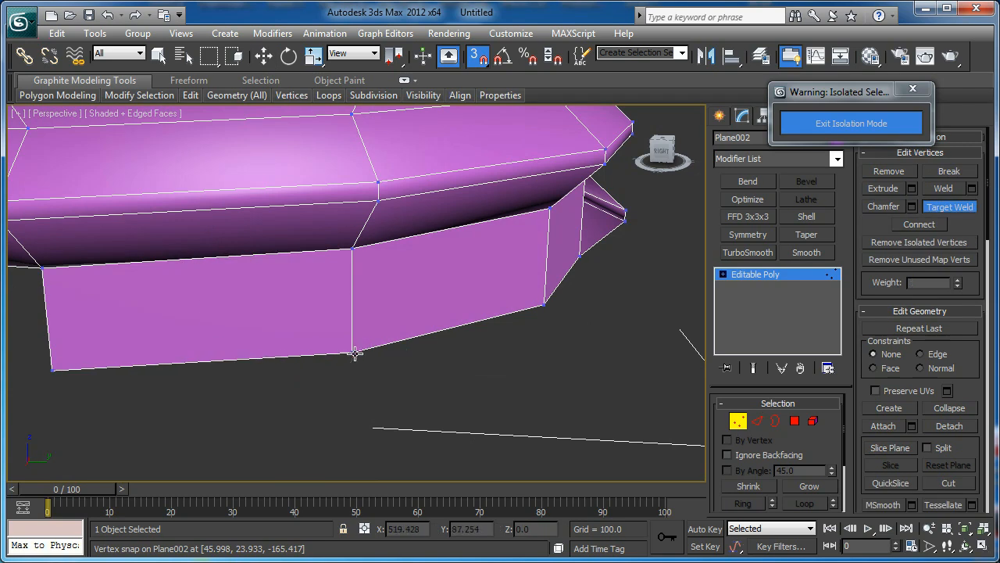
pyautogui.moveTo(350, 348); pyautogui.dragTo(455, 357, button='middle')
pyautogui.press('2')
pyautogui.press('1')
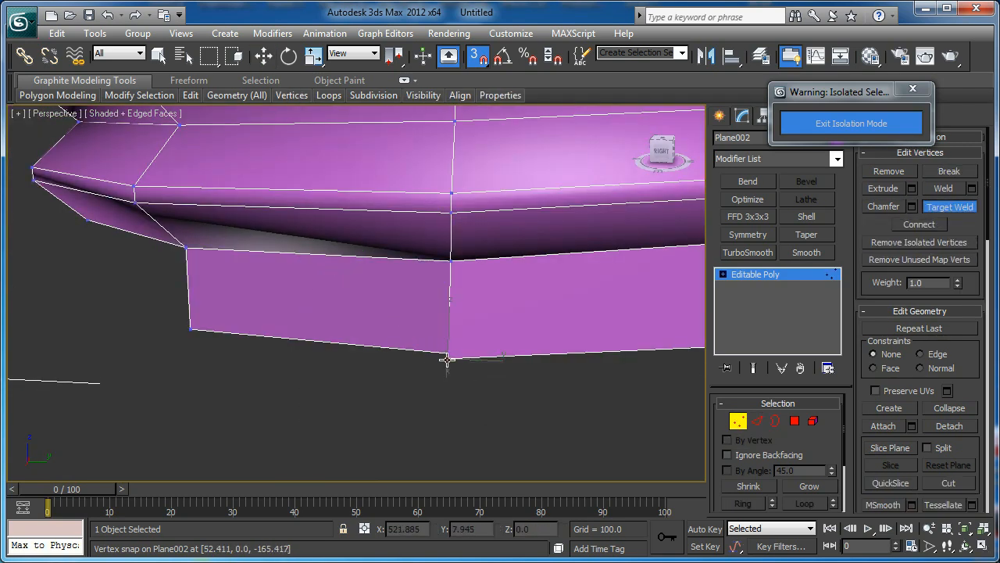
pyautogui.keyDown('alt'); pyautogui.moveTo(205, 301); pyautogui.dragTo(423, 280, button='middle'); pyautogui.keyUp('alt')
# Extend the fifth and sixth bottom rim edges down to the wall's level, welding each shared bottom corner.
pyautogui.press('2')
pyautogui.press('1')
pyautogui.keyDown('alt'); pyautogui.moveTo(430, 339); pyautogui.dragTo(374, 342, button='middle'); pyautogui.keyUp('alt')
pyautogui.press('2')
pyautogui.press('1')
pyautogui.click(148, 339)
pyautogui.keyDown('alt'); pyautogui.moveTo(148, 339); pyautogui.dragTo(196, 234, button='middle'); pyautogui.keyUp('alt')
# Extend the seventh and eighth bottom rim edges, weld their shared corners and snap the free bottom vertex level.
pyautogui.press('2')
pyautogui.scroll(2, 282, 372)
pyautogui.press('1')
pyautogui.keyDown('alt'); pyautogui.moveTo(250, 373); pyautogui.dragTo(276, 306, button='middle'); pyautogui.keyUp('alt')
pyautogui.press('2')
pyautogui.press('1')
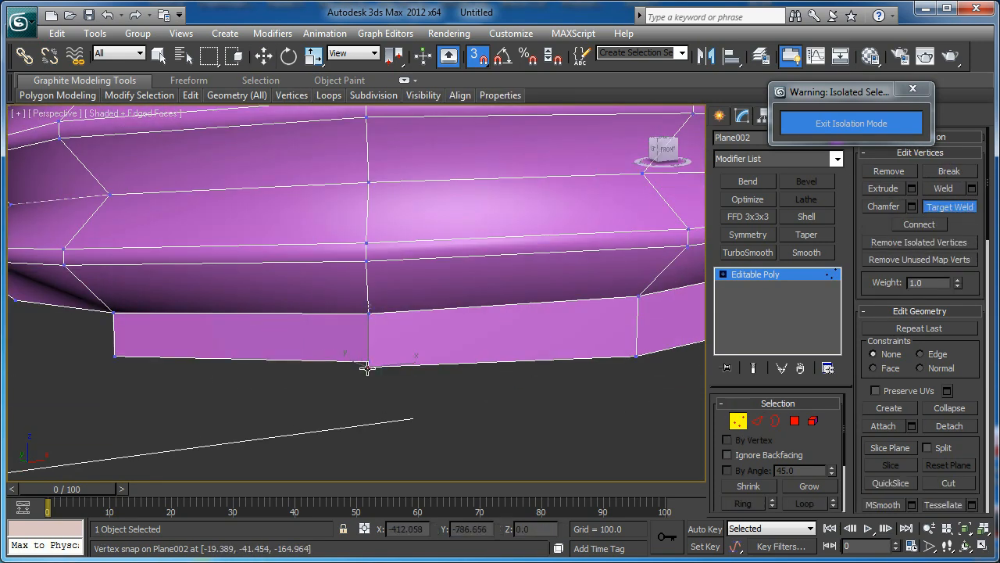
pyautogui.keyDown('alt'); pyautogui.moveTo(118, 344); pyautogui.dragTo(503, 372, button='middle'); pyautogui.keyUp('alt')
pyautogui.moveTo(503, 372); pyautogui.dragTo(508, 365)
pyautogui.keyDown('alt'); pyautogui.moveTo(125, 344); pyautogui.dragTo(197, 335, button='middle'); pyautogui.keyUp('alt')
# Extend the ninth bottom rim edge downward, target-welding its shared corner to the wall and snapping its free vertex level.
pyautogui.press('2')
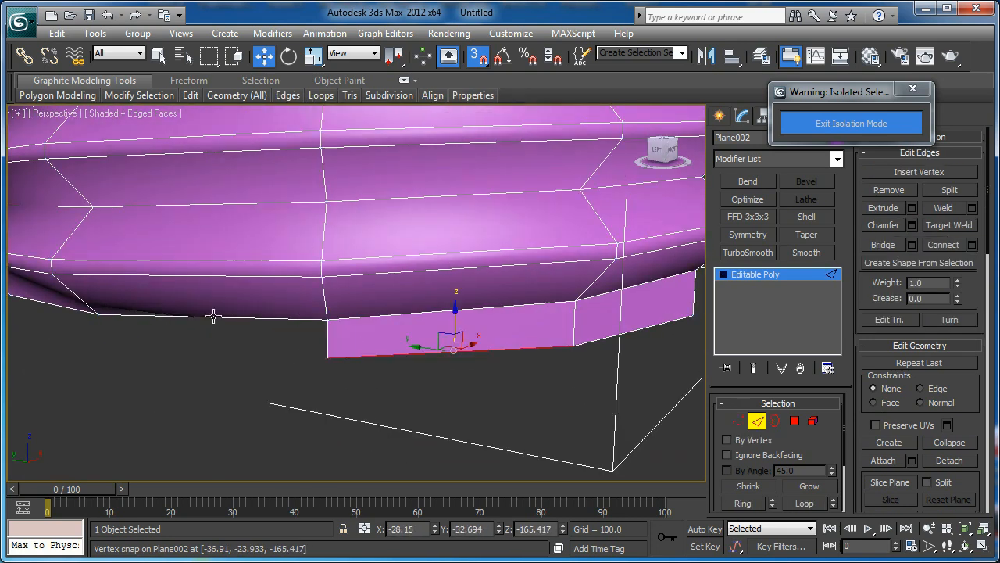
pyautogui.keyDown('shift'); pyautogui.moveTo(196, 316); pyautogui.dragTo(326, 355); pyautogui.keyUp('shift')
pyautogui.press('1')
pyautogui.click(949, 206)
pyautogui.click(323, 375)
pyautogui.moveTo(44, 355); pyautogui.dragTo(44, 319)
pyautogui.keyDown('alt'); pyautogui.moveTo(44, 319); pyautogui.dragTo(313, 354, button='middle'); pyautogui.keyUp('alt')
# Extend the tenth bottom rim edge downward, target-welding its shared corner to the wall and snapping its free vertex level.
pyautogui.press('2')
pyautogui.keyDown('shift'); pyautogui.moveTo(312, 351); pyautogui.dragTo(428, 383); pyautogui.keyUp('shift')
pyautogui.press('1')
pyautogui.keyDown('alt'); pyautogui.moveTo(428, 383); pyautogui.dragTo(377, 371, button='middle'); pyautogui.keyUp('alt')
pyautogui.click(949, 207)
pyautogui.moveTo(91, 358); pyautogui.dragTo(608, 356)
pyautogui.keyDown('alt'); pyautogui.moveTo(306, 365); pyautogui.dragTo(350, 366, button='middle'); pyautogui.keyUp('alt')
pyautogui.press('f')
pyautogui.press('F3')
pyautogui.press('p')
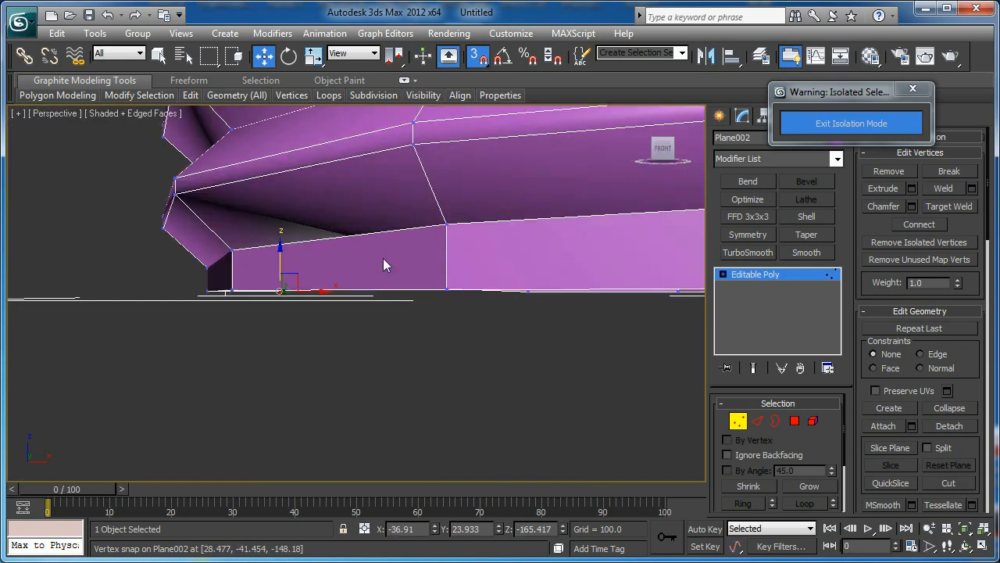
# Extend the eleventh bottom rim edge down to the level of the lower wall.
pyautogui.keyDown('alt'); pyautogui.moveTo(457, 248); pyautogui.dragTo(379, 274, button='middle'); pyautogui.keyUp('alt')
pyautogui.press('2')
pyautogui.click(262, 278)
pyautogui.keyDown('shift'); pyautogui.moveTo(234, 247); pyautogui.dragTo(354, 294); pyautogui.keyUp('shift')
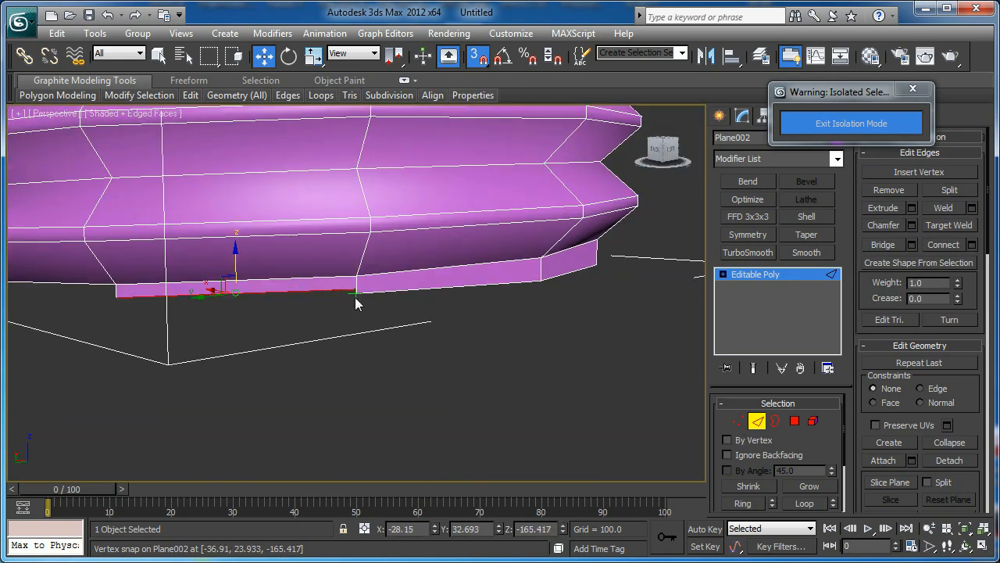
# Target-weld the eleventh lower face's shared bottom corner to the wall and snap its free bottom vertex level.
pyautogui.scroll(3, 356, 293)
pyautogui.press('1')
pyautogui.click(356, 292)
pyautogui.hotkey('ctrl', 'shift', 'w')
pyautogui.doubleClick(356, 291)
pyautogui.press('w')
pyautogui.keyDown('alt'); pyautogui.moveTo(286, 307); pyautogui.dragTo(290, 280, button='middle'); pyautogui.keyUp('alt')
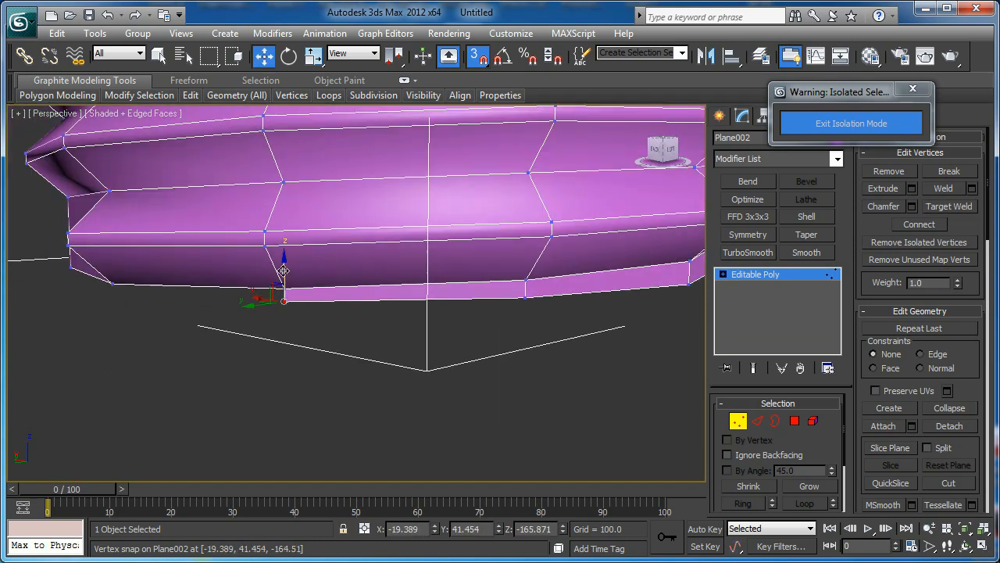
# Extend the last remaining bottom rim edge down to the level of the lower wall.
pyautogui.scroll(2, 313, 301)
pyautogui.press('2')
pyautogui.click(313, 300)
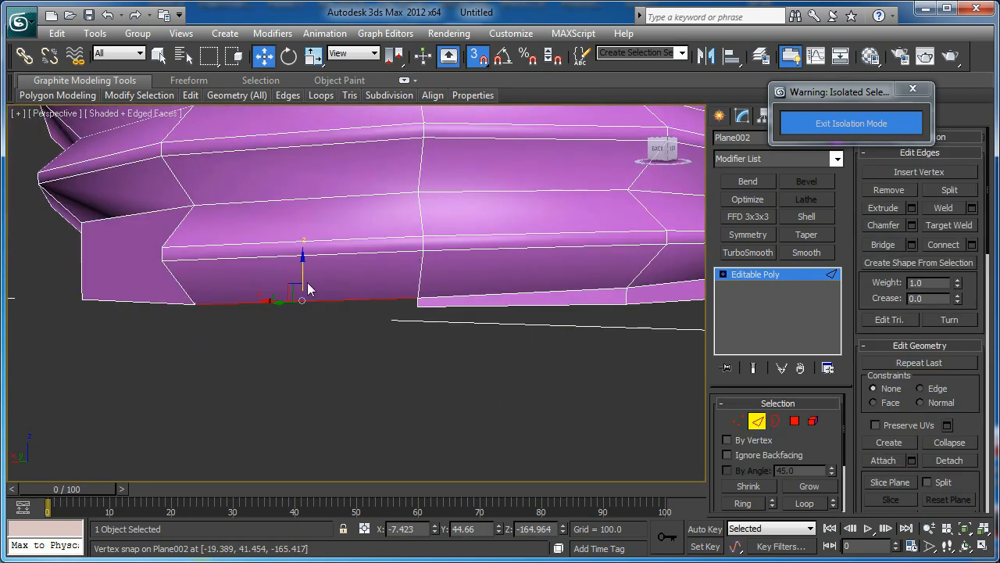
pyautogui.moveTo(312, 300)
pyautogui.keyDown('alt'); pyautogui.mouseDown(button='middle')
pyautogui.moveTo(334, 271)
pyautogui.moveTo(339, 313)
pyautogui.moveTo(272, 305)
pyautogui.moveTo(336, 324)
pyautogui.moveTo(308, 341)
pyautogui.mouseUp(button='middle'); pyautogui.keyUp('alt')
# Target-weld the last lower face's shared corner, select the overlapping vertices at the spiral end, and check the open border there.
pyautogui.scroll(3, 316, 297)
pyautogui.press('1')
pyautogui.hotkey('ctrl', 'w')
pyautogui.press('F3')
pyautogui.press('w')
pyautogui.click(266, 291)
pyautogui.press('F3')
pyautogui.scroll(-3, 819, 487)
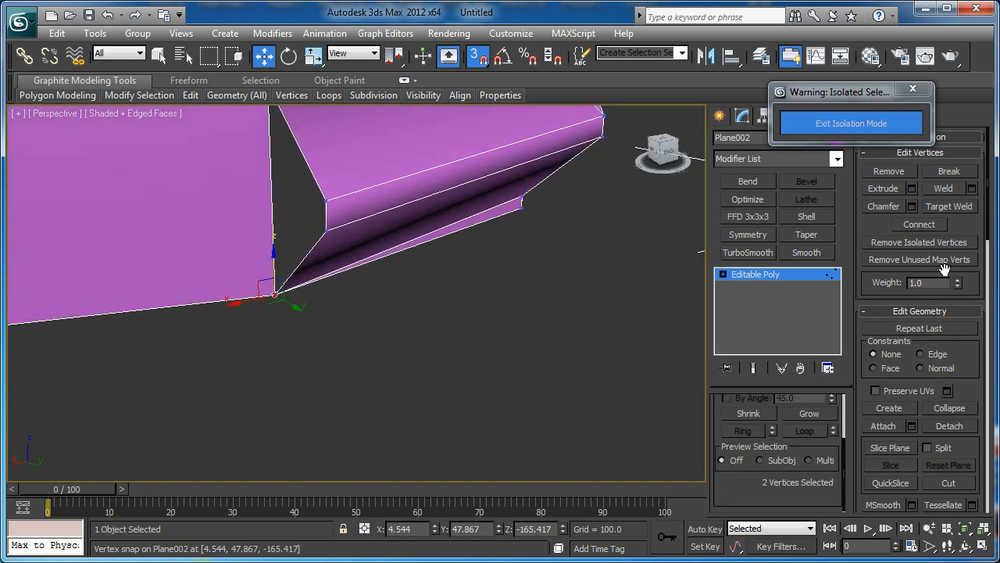
pyautogui.keyDown('alt'); pyautogui.moveTo(407, 336); pyautogui.dragTo(357, 328, button='middle'); pyautogui.keyUp('alt')
pyautogui.press('3')
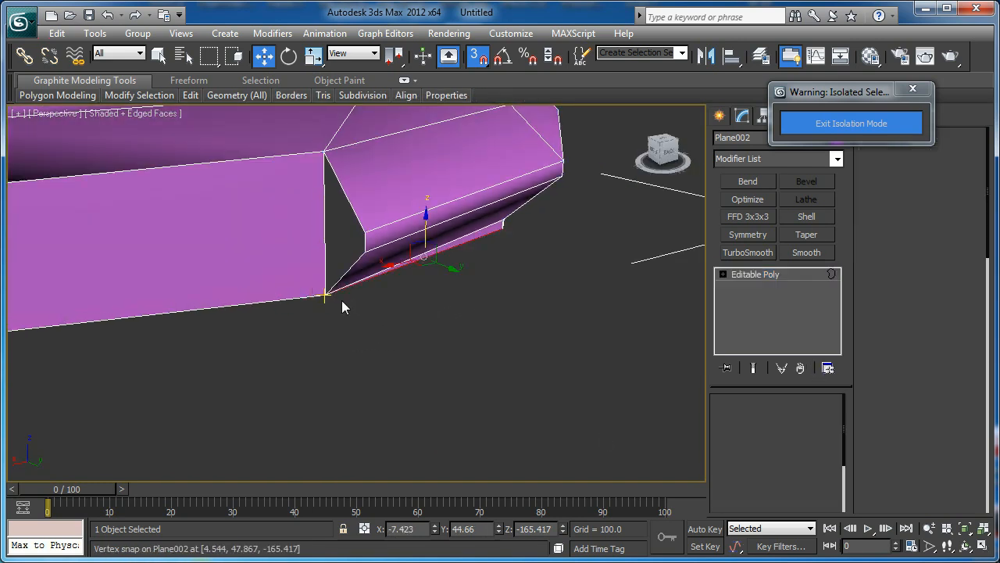
pyautogui.click(329, 289)
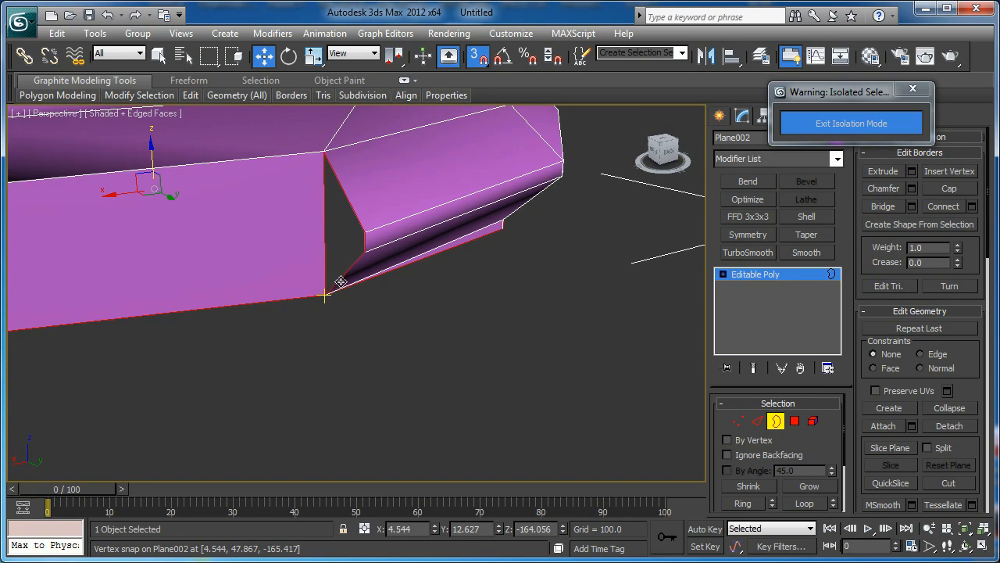
# Connect the two side edges of the first lower wall face beside the spiral end with two segments.
pyautogui.press('2')
pyautogui.click(324, 258)
pyautogui.scroll(-2, 344, 261)
pyautogui.moveTo(356, 261); pyautogui.dragTo(460, 263, button='middle')
pyautogui.keyDown('ctrl'); pyautogui.click(209, 296); pyautogui.keyUp('ctrl')
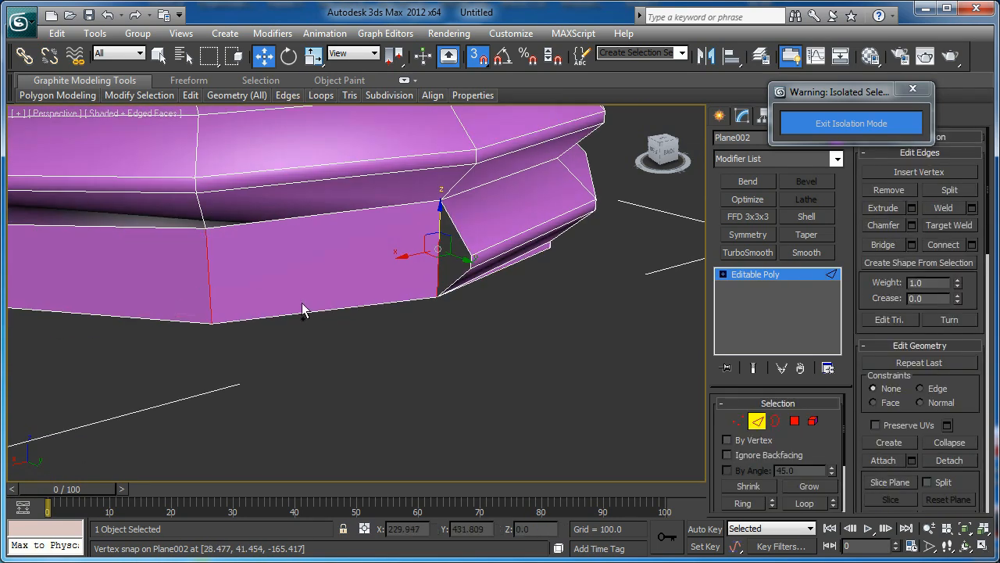
pyautogui.hotkey('ctrl', 'shift', 'e')
# Target-weld the two loose vertices of the lower spiral end to the new vertices on the lower wall.
pyautogui.keyDown('alt'); pyautogui.moveTo(380, 279); pyautogui.dragTo(480, 261, button='middle'); pyautogui.keyUp('alt')
pyautogui.press('1')
pyautogui.hotkey('ctrl', 'w')
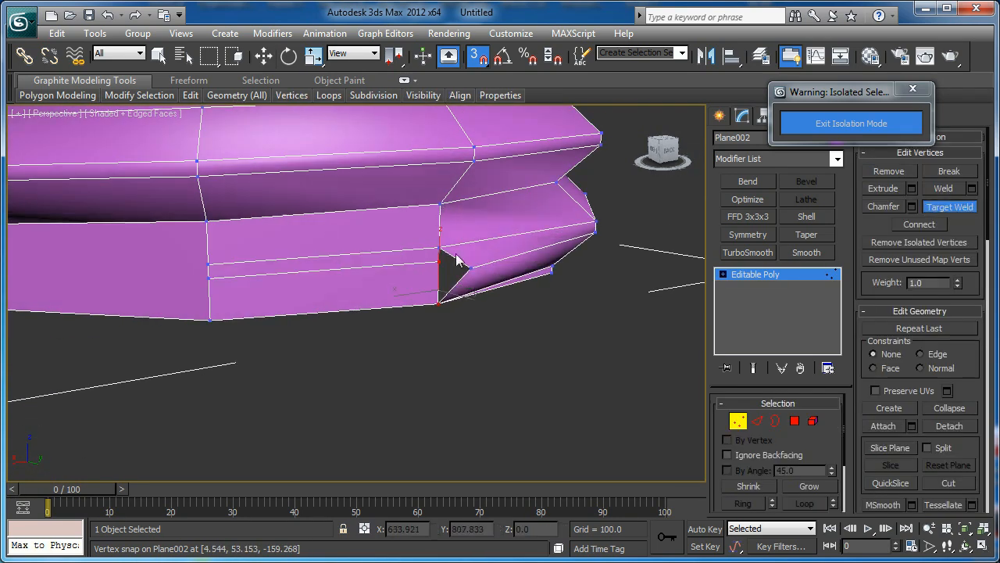
pyautogui.click(440, 262)
# Select the two outer thread vertices next to the lower wall and, with snapping off, move them inward to about X -21.0, Y 44.4.
pyautogui.press('w')
pyautogui.click(595, 233)
pyautogui.click(595, 222)
pyautogui.press('b')
pyautogui.scroll(4, 438, 344)
pyautogui.moveTo(391, 422); pyautogui.dragTo(458, 292, button='middle')
pyautogui.press('s')
pyautogui.scroll(4, 454, 292)
pyautogui.moveTo(383, 294); pyautogui.dragTo(404, 261)
pyautogui.scroll(-3, 404, 262)
pyautogui.press('p')
pyautogui.keyDown('alt'); pyautogui.moveTo(400, 255); pyautogui.dragTo(284, 350, button='middle'); pyautogui.keyUp('alt')
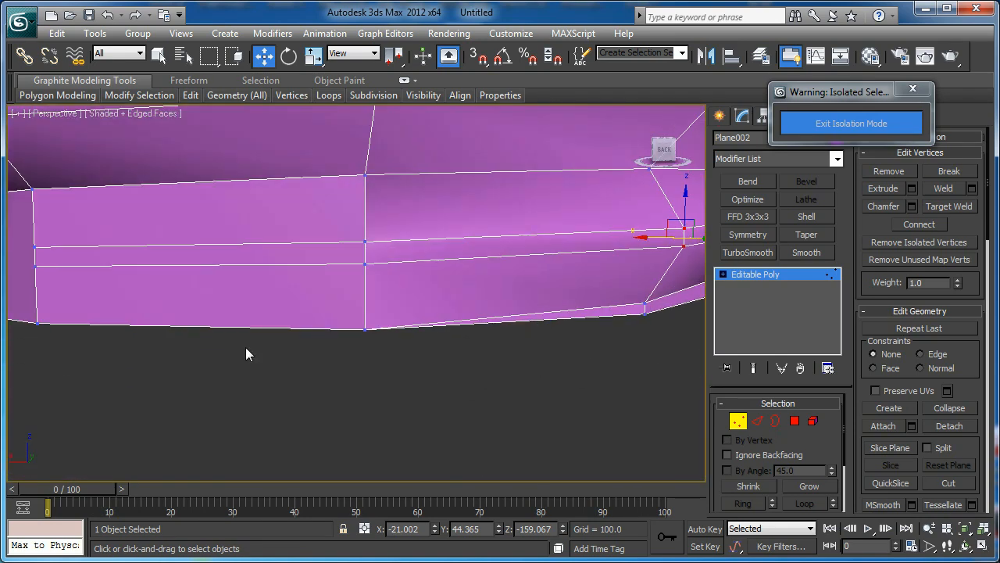
# Select the two overlapping vertices at the bottom corner where the lower wall meets the spiral end and weld them.
pyautogui.scroll(-3, 801, 433)
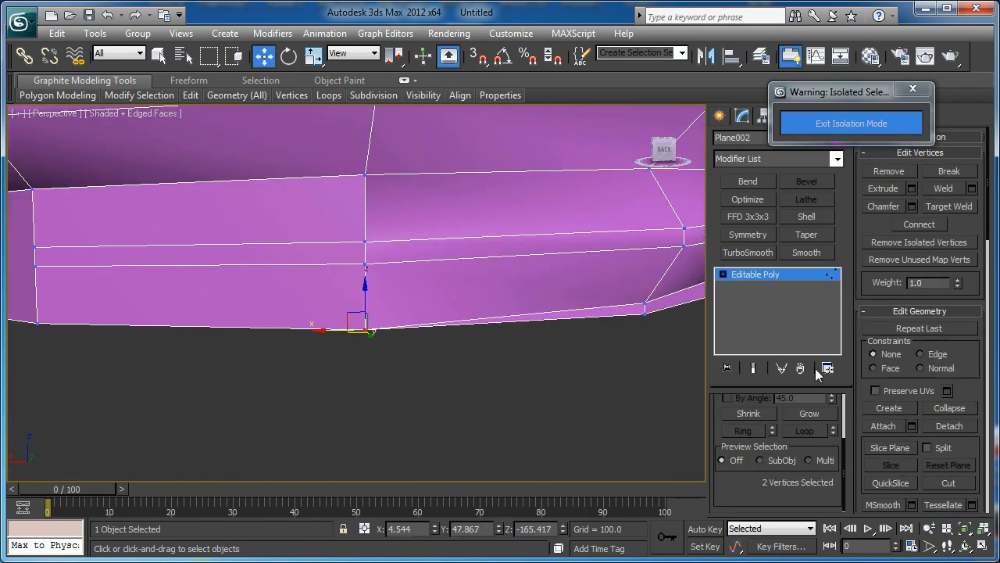
pyautogui.click(943, 188)
pyautogui.scroll(-4, 442, 337)
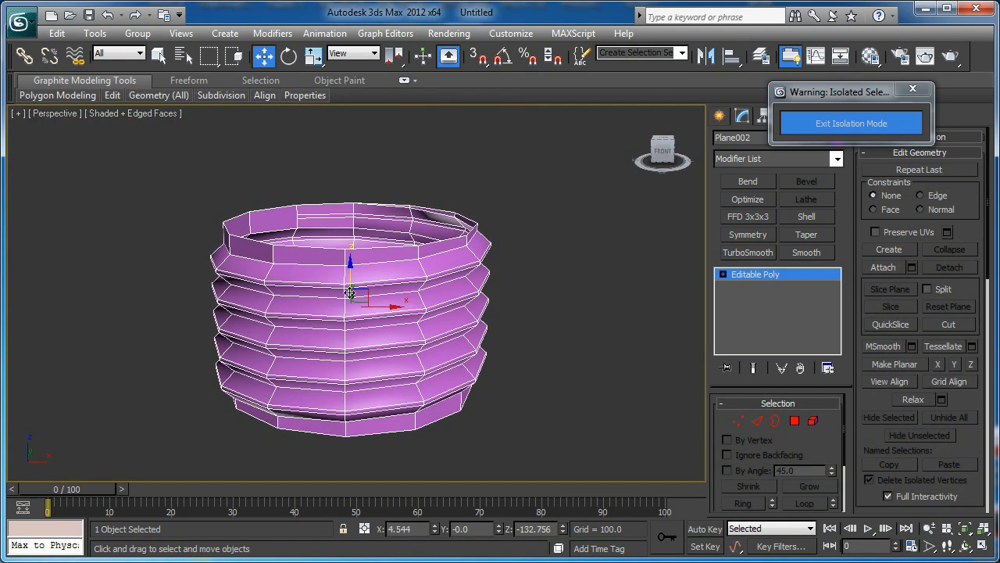
# Exit isolation mode and nudge the screw base down by about 0.46 to fit the reference image in the front view.
pyautogui.click(854, 123)
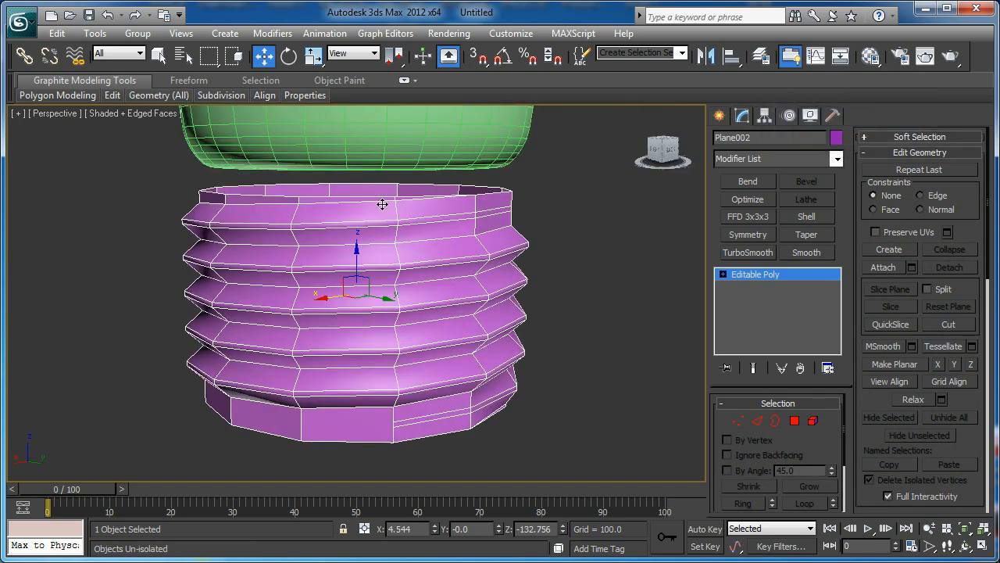
pyautogui.press('f')
pyautogui.press('z')
pyautogui.moveTo(370, 318); pyautogui.dragTo(375, 331, button='middle')
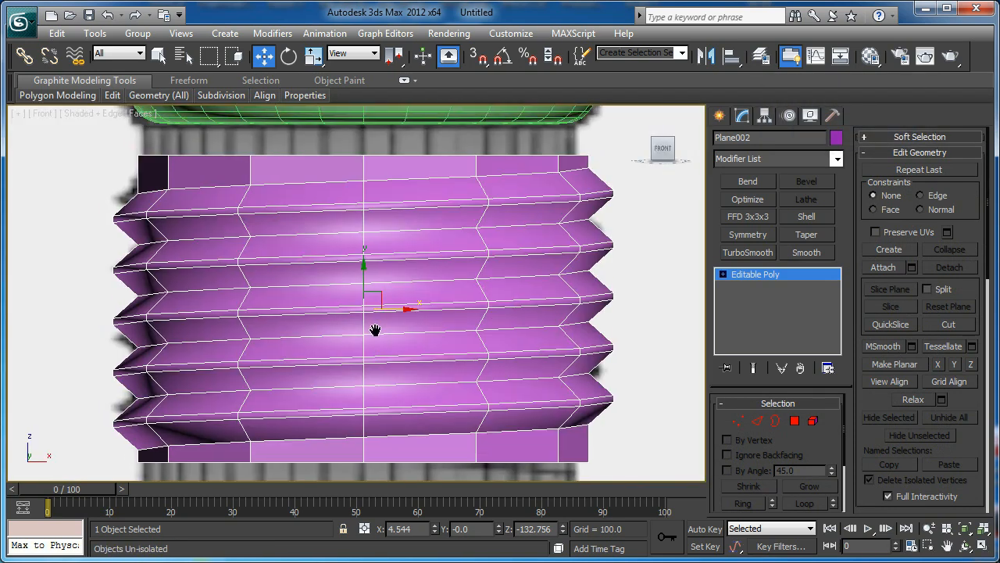
pyautogui.scroll(-2, 374, 322)
pyautogui.moveTo(361, 273); pyautogui.dragTo(362, 275)
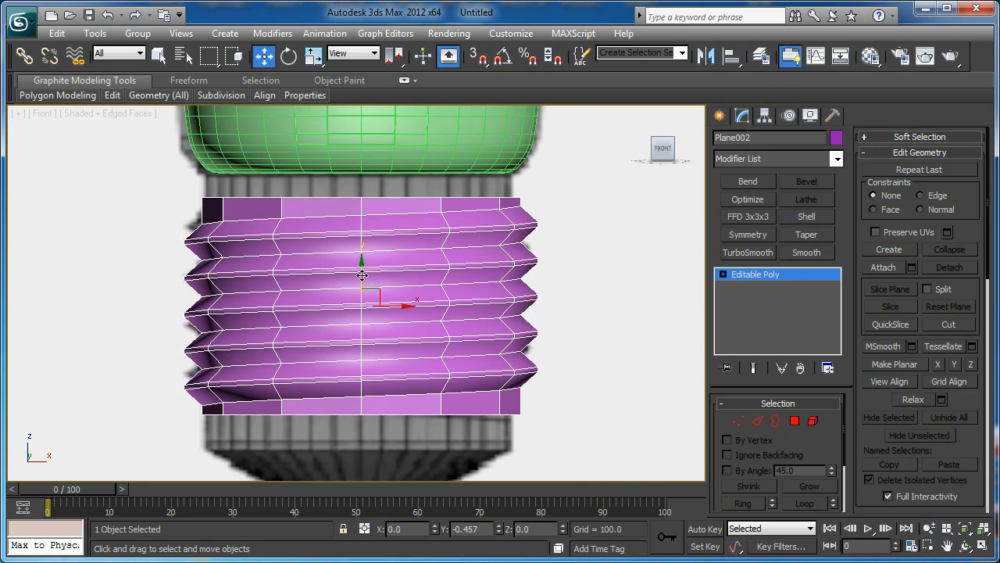
# Select the base's top open border and raise it to the underside of the glass body, at about Z -90.8.
pyautogui.press('3')
pyautogui.moveTo(364, 204); pyautogui.dragTo(361, 334, button='middle')
pyautogui.scroll(3, 362, 332)
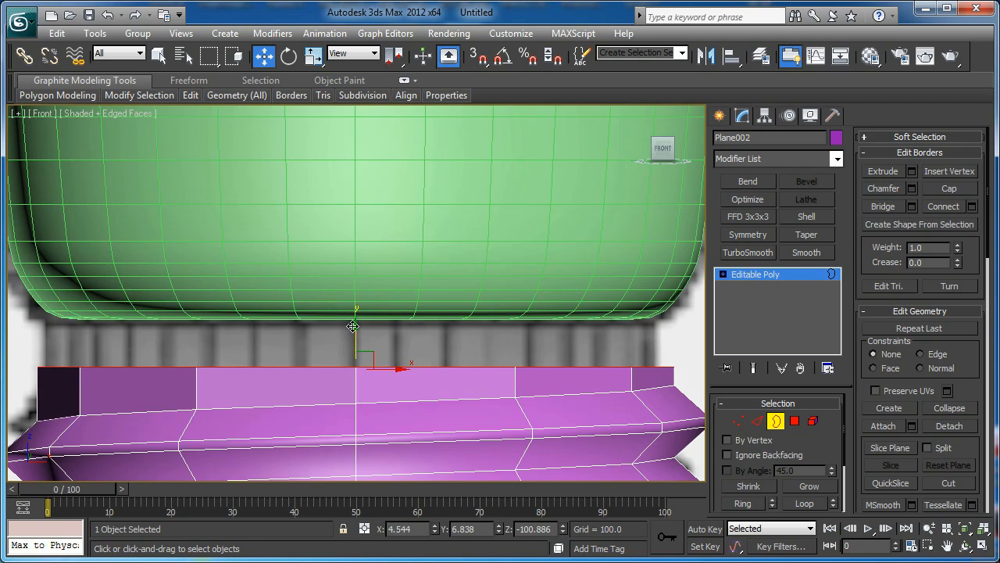
pyautogui.moveTo(352, 327); pyautogui.dragTo(368, 260)
# Extend the base's bottom open border straight down to the lower edge of the reference's wall, at about Z -176.3.
pyautogui.moveTo(394, 319); pyautogui.dragTo(426, 286, button='middle')
pyautogui.scroll(-2, 422, 270)
pyautogui.moveTo(397, 355); pyautogui.dragTo(395, 275, button='middle')
pyautogui.scroll(2, 395, 274)
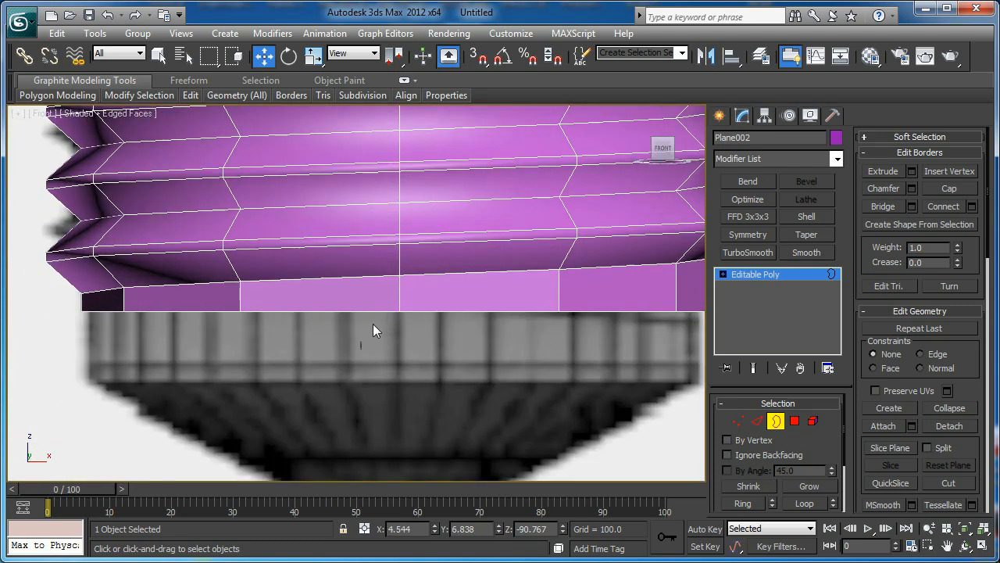
pyautogui.click(397, 295)
pyautogui.keyDown('shift'); pyautogui.moveTo(400, 279); pyautogui.dragTo(397, 350); pyautogui.keyUp('shift')
pyautogui.scroll(-2, 393, 297)
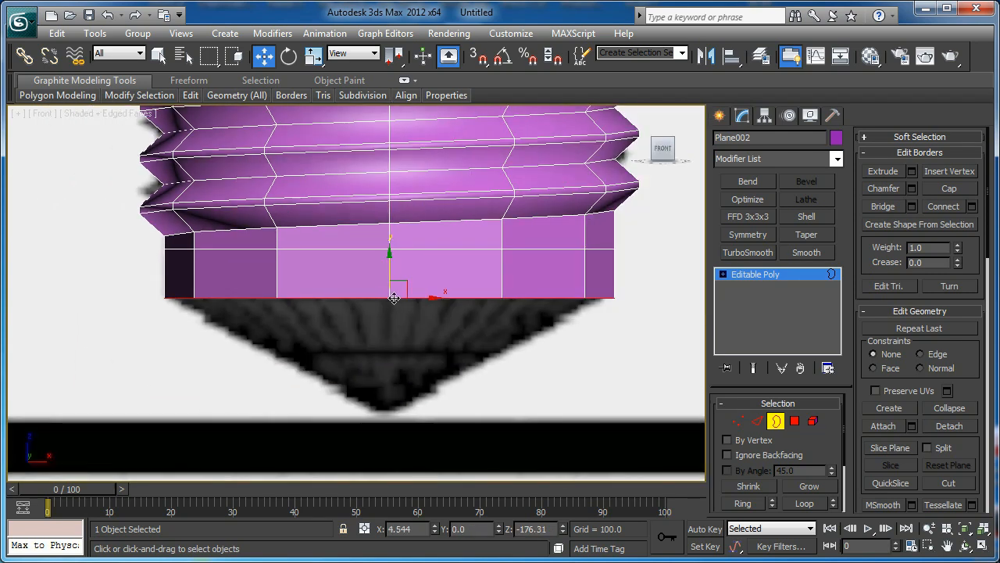
# Extend the bottom border down to the reference's tip and scale it inward into a narrow ring, forming a cone.
pyautogui.keyDown('shift'); pyautogui.moveTo(391, 257); pyautogui.dragTo(442, 278); pyautogui.keyUp('shift')
pyautogui.scroll(2, 400, 383)
pyautogui.press('r')
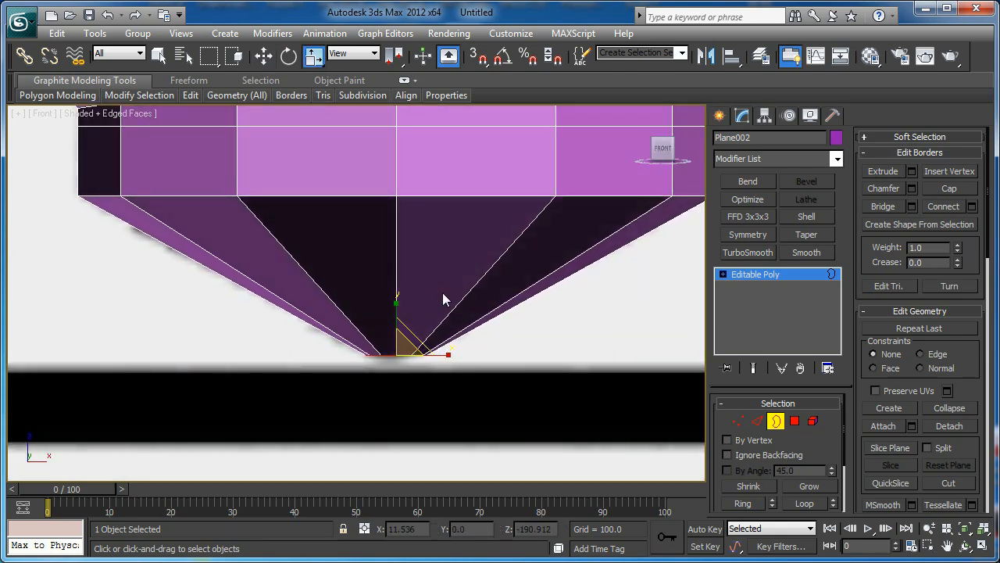
# Cap the small open border at the tip of the cone in the perspective view.
pyautogui.scroll(-2, 425, 266)
pyautogui.press('p')
pyautogui.press('z')
pyautogui.keyDown('alt'); pyautogui.moveTo(422, 255); pyautogui.dragTo(406, 228, button='middle'); pyautogui.keyUp('alt')
pyautogui.scroll(-2, 410, 261)
pyautogui.click(963, 192)
# Connect the cone's lengthwise edges with 2 segments and a pinch of -85 to form a narrow band.
pyautogui.keyDown('alt'); pyautogui.moveTo(391, 297); pyautogui.dragTo(429, 306, button='middle'); pyautogui.keyUp('alt')
pyautogui.press('2')
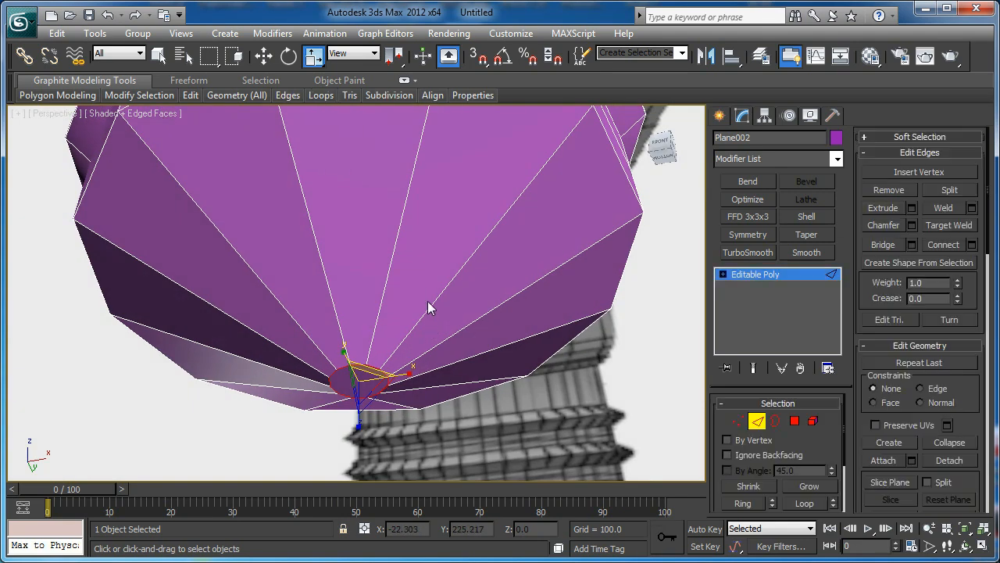
pyautogui.click(972, 244)
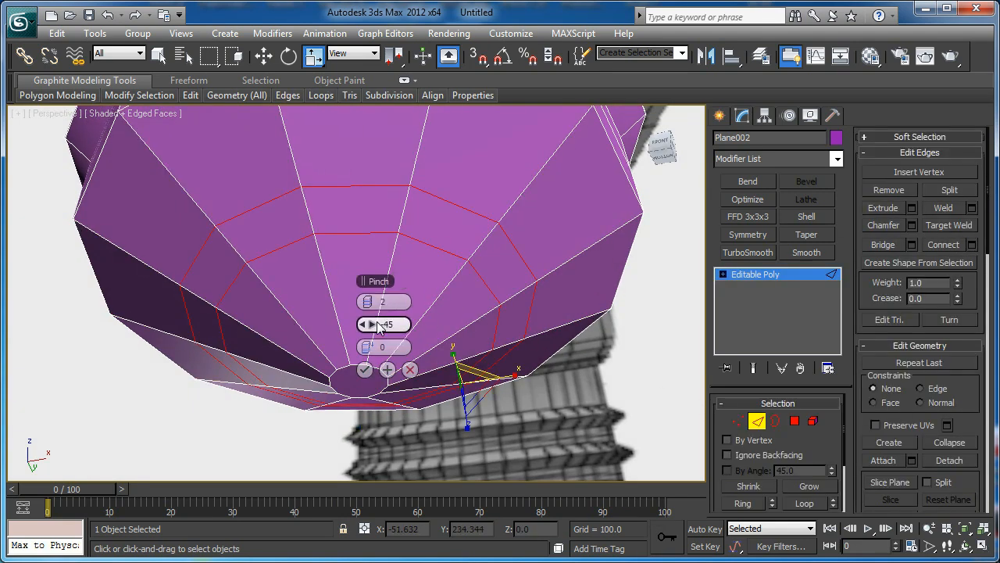
pyautogui.moveTo(364, 323); pyautogui.dragTo(289, 346)
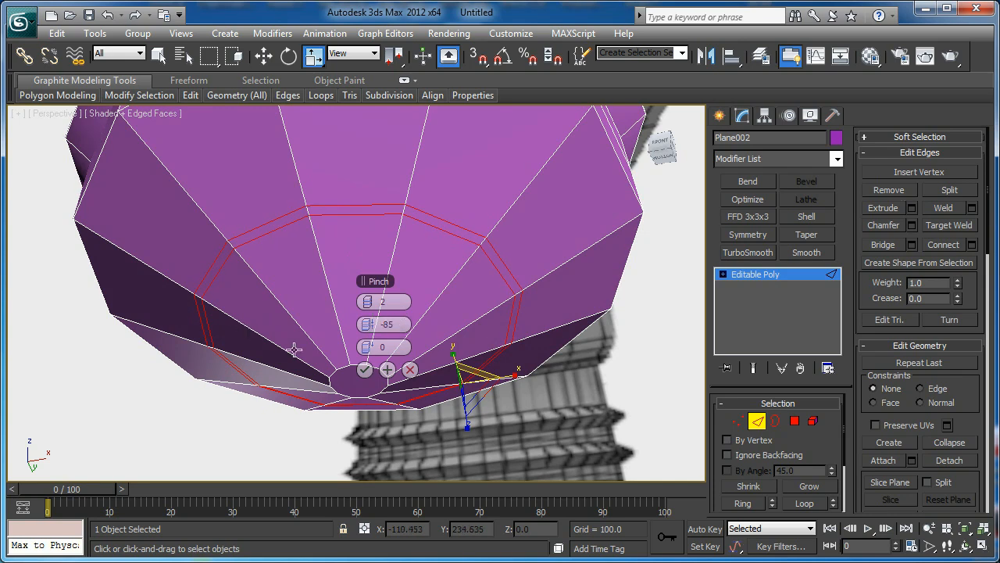
pyautogui.click(364, 369)
# Select the full ring of narrow polygons between the two new edge loops on the cone.
pyautogui.press('4')
pyautogui.click(368, 207)
pyautogui.keyDown('shift'); pyautogui.click(412, 213); pyautogui.keyUp('shift')
pyautogui.keyDown('alt'); pyautogui.moveTo(350, 216); pyautogui.dragTo(368, 232, button='middle'); pyautogui.keyUp('alt')
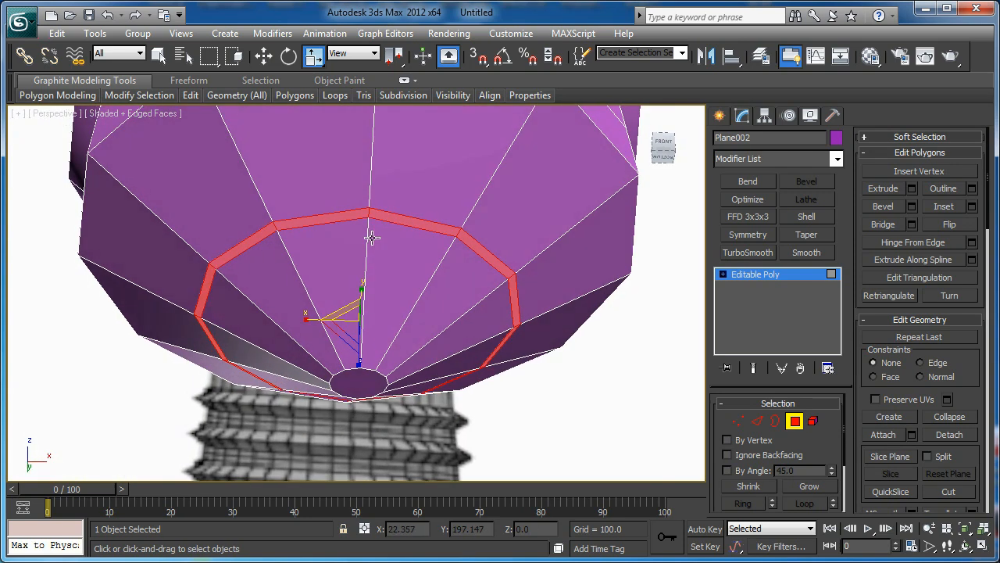
pyautogui.press('w')
pyautogui.click(387, 218)
pyautogui.keyDown('alt'); pyautogui.moveTo(388, 219); pyautogui.dragTo(403, 254, button='middle'); pyautogui.keyUp('alt')
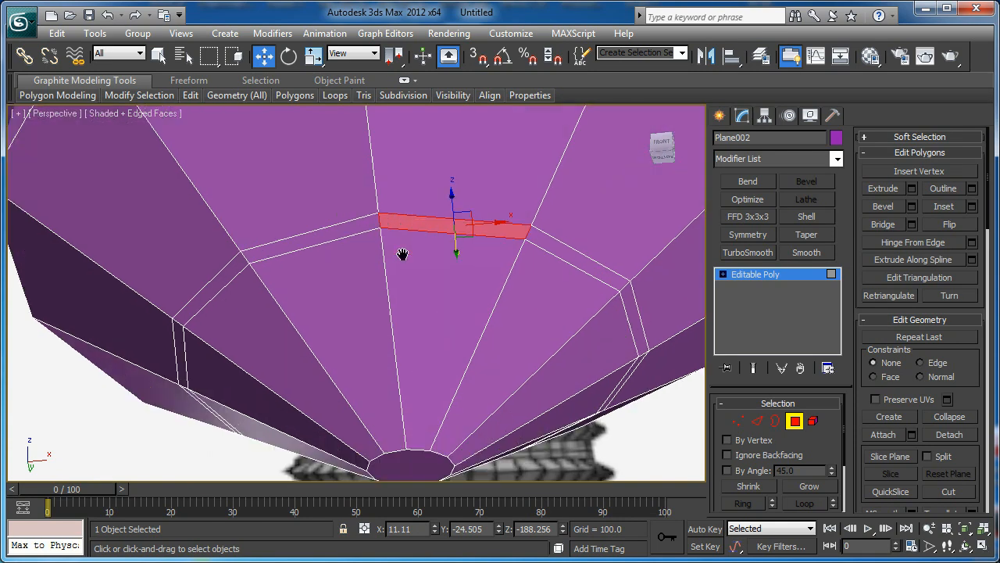
pyautogui.keyDown('shift'); pyautogui.click(359, 228); pyautogui.keyUp('shift')
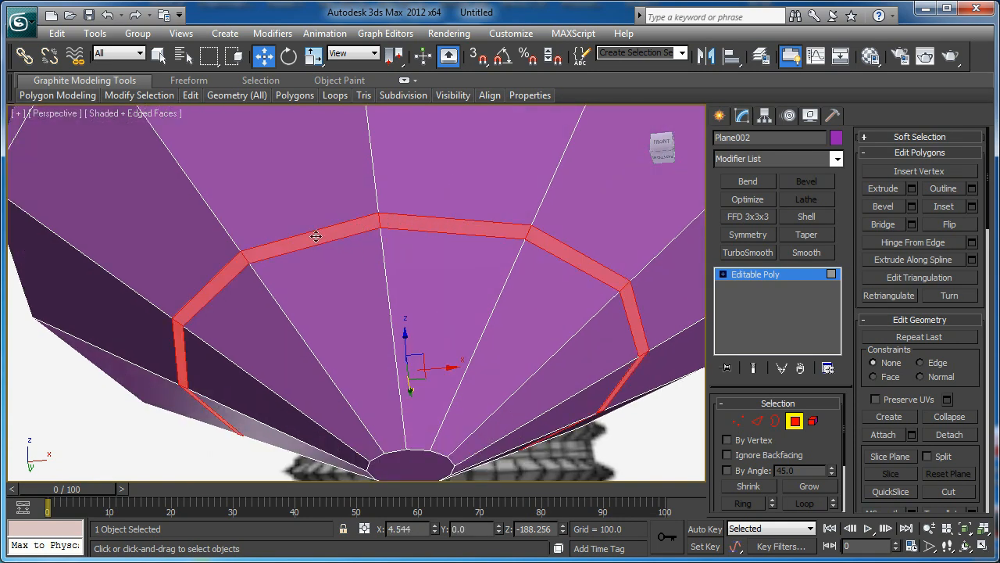
pyautogui.keyDown('alt'); pyautogui.moveTo(383, 270); pyautogui.dragTo(343, 262, button='middle'); pyautogui.keyUp('alt')
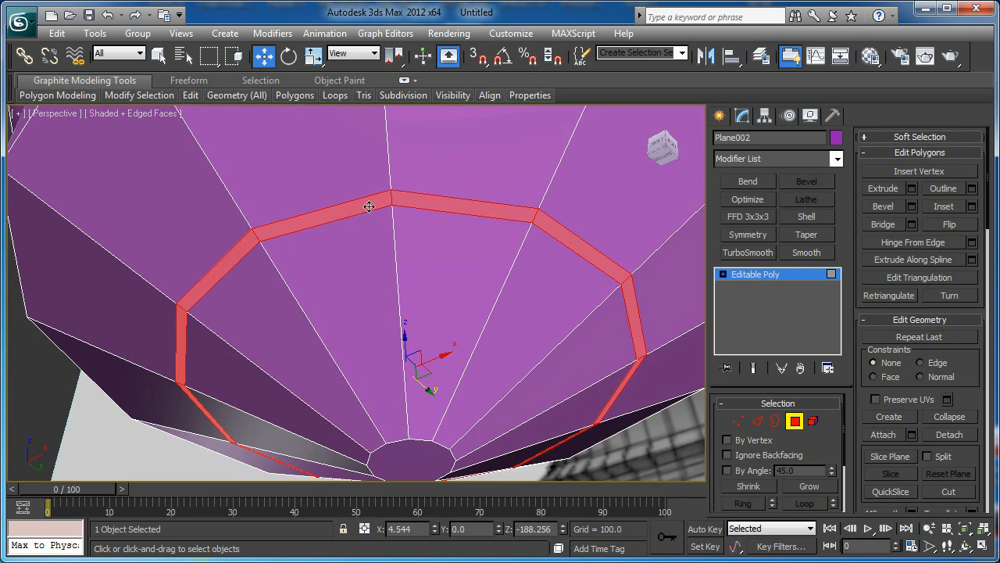
pyautogui.click(912, 206)
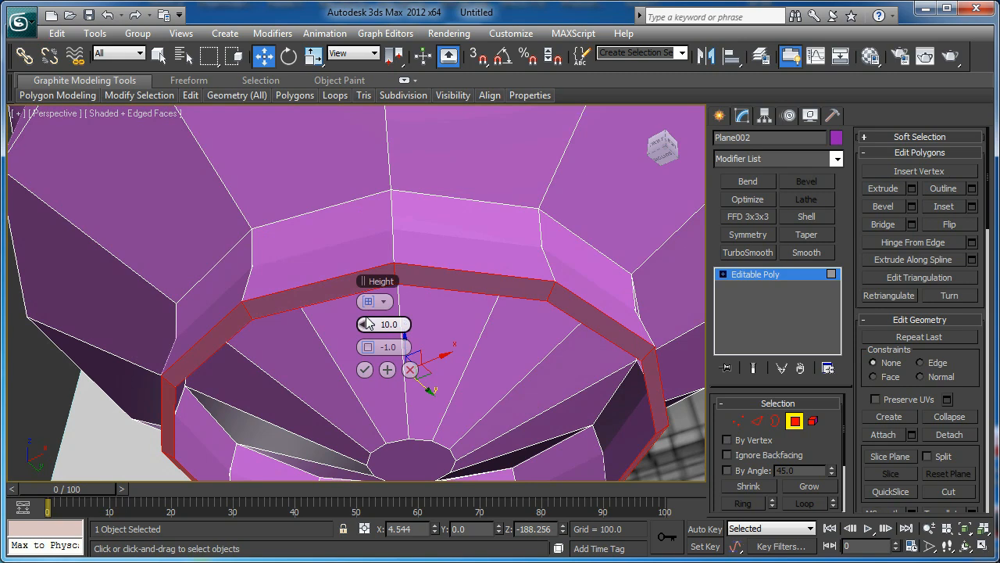
pyautogui.hotkey('ctrl', 'z')
pyautogui.click(410, 369)
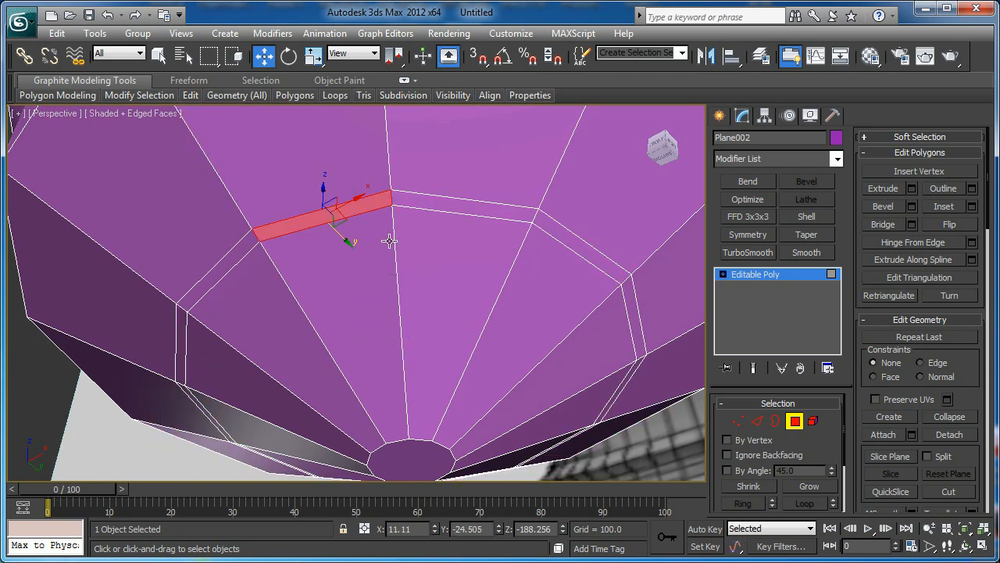
pyautogui.hotkey('ctrl', 'y')
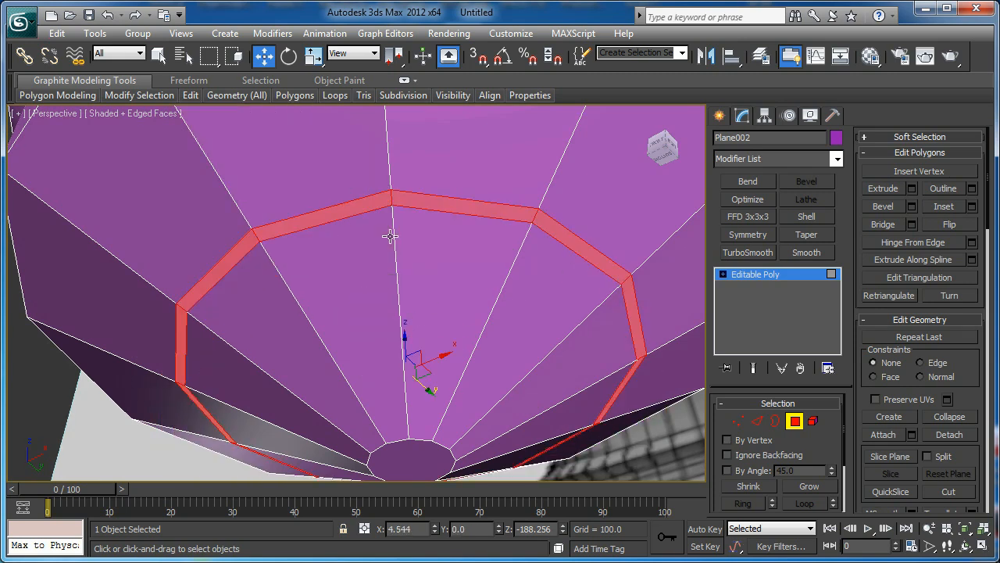
# Bevel the selected polygon ring inward by local normal, with a height of -3.0 and an outline of about -0.381.
pyautogui.click(883, 208)
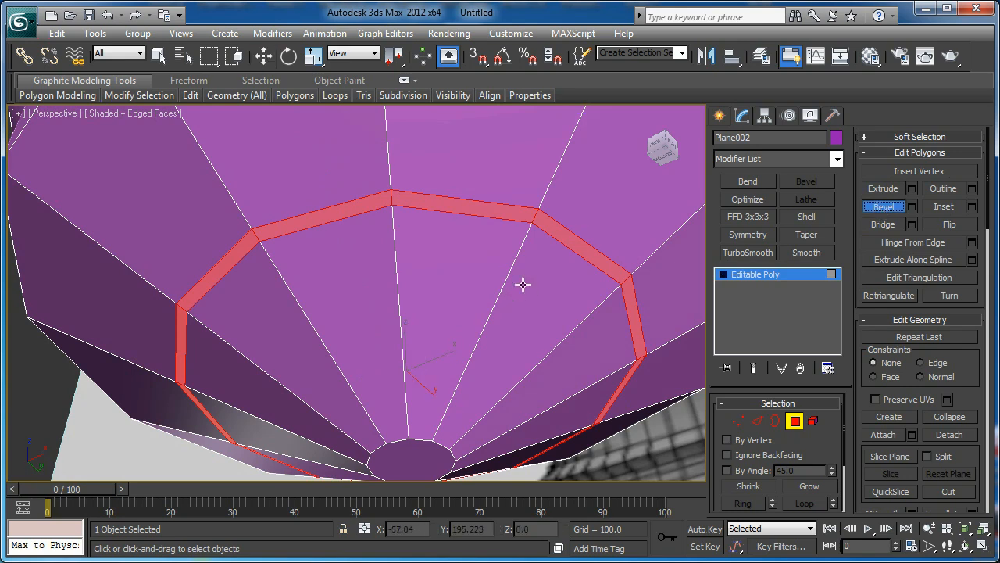
pyautogui.click(911, 207)
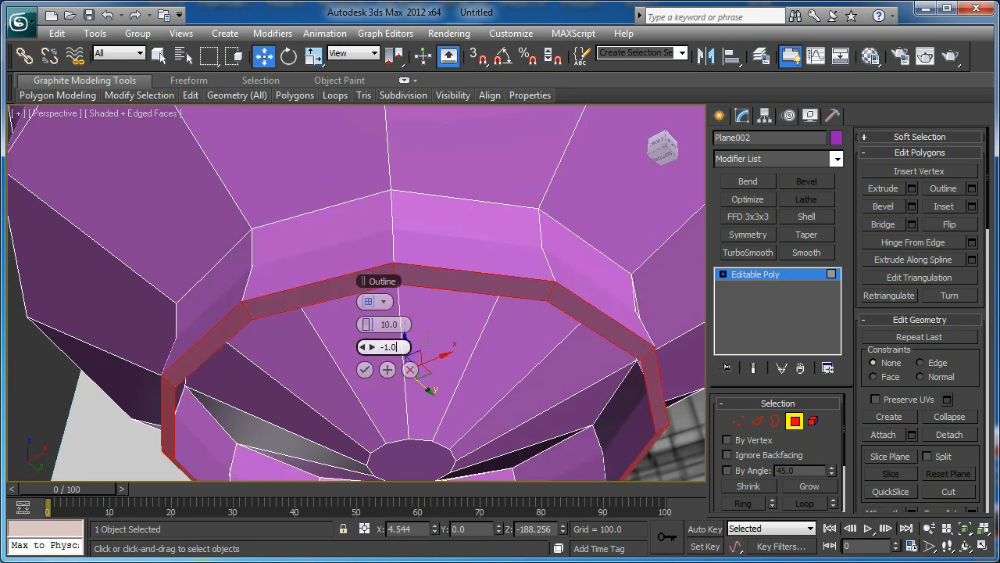
pyautogui.press('Return')
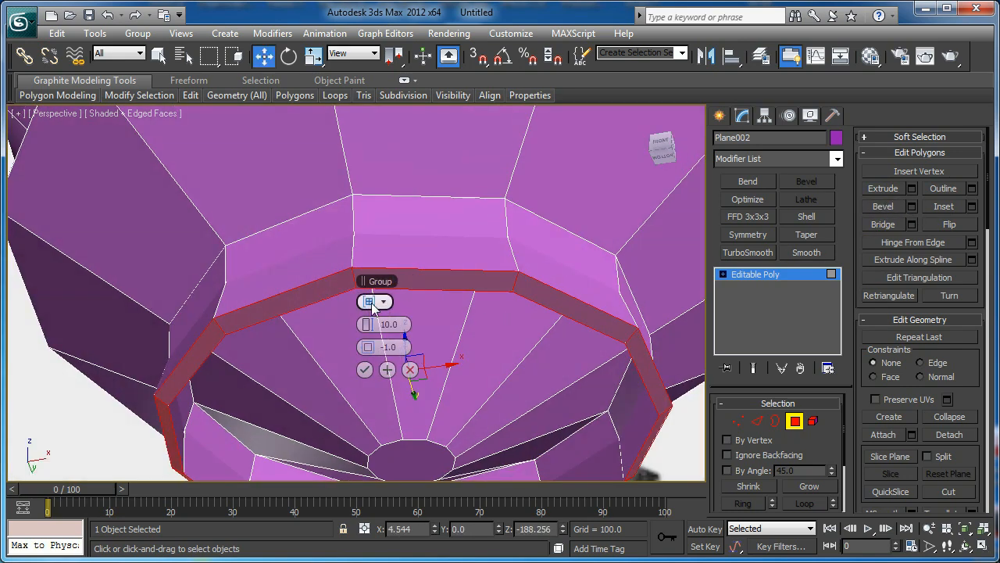
pyautogui.click(370, 303)
pyautogui.moveTo(315, 306); pyautogui.dragTo(284, 297, button='middle')
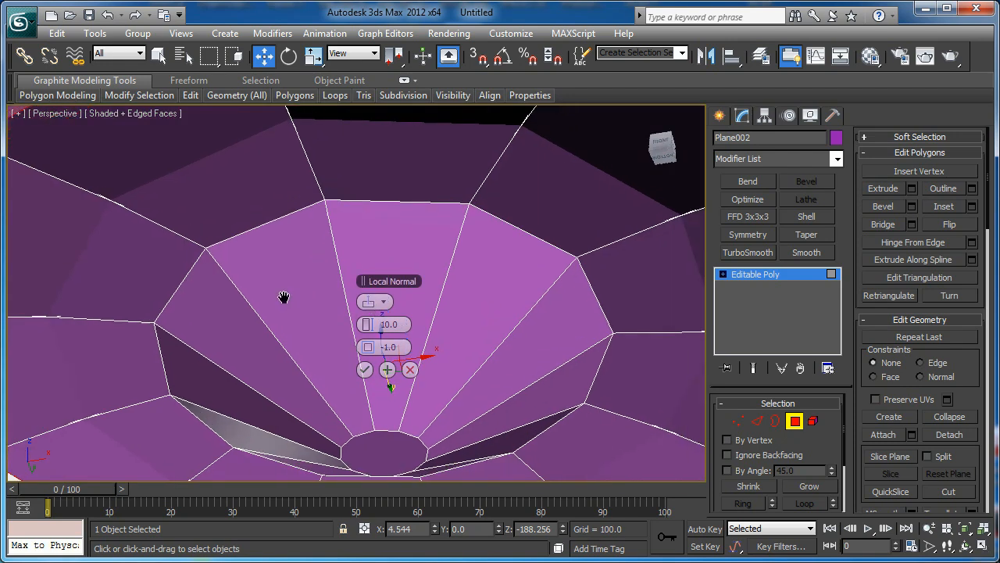
pyautogui.rightClick(365, 342)
pyautogui.moveTo(364, 324); pyautogui.dragTo(315, 333)
pyautogui.keyDown('alt'); pyautogui.moveTo(329, 315); pyautogui.dragTo(317, 332, button='middle'); pyautogui.keyUp('alt')
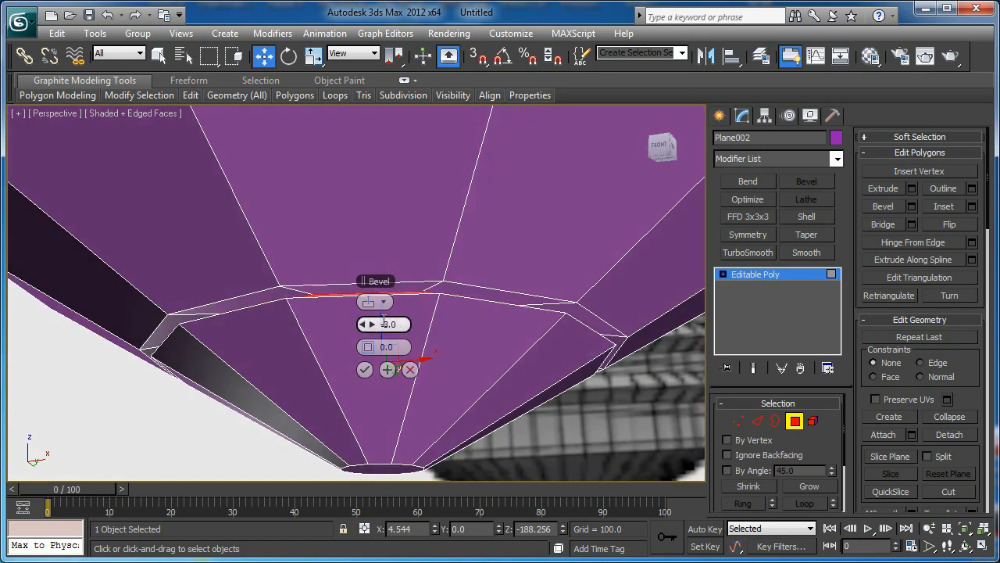
pyautogui.moveTo(381, 346); pyautogui.dragTo(362, 349)
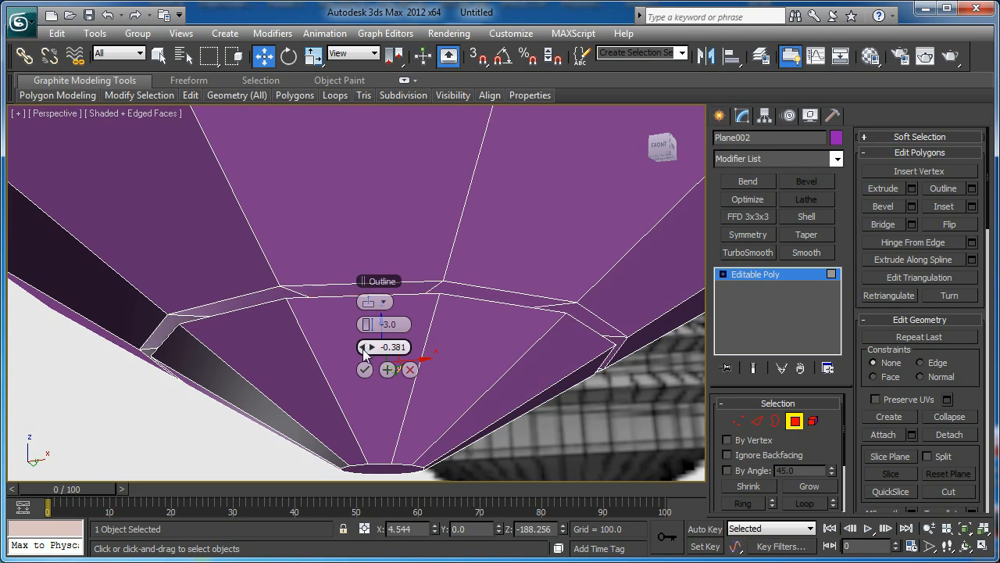
pyautogui.keyDown('alt'); pyautogui.moveTo(410, 348); pyautogui.dragTo(397, 346, button='middle'); pyautogui.keyUp('alt')
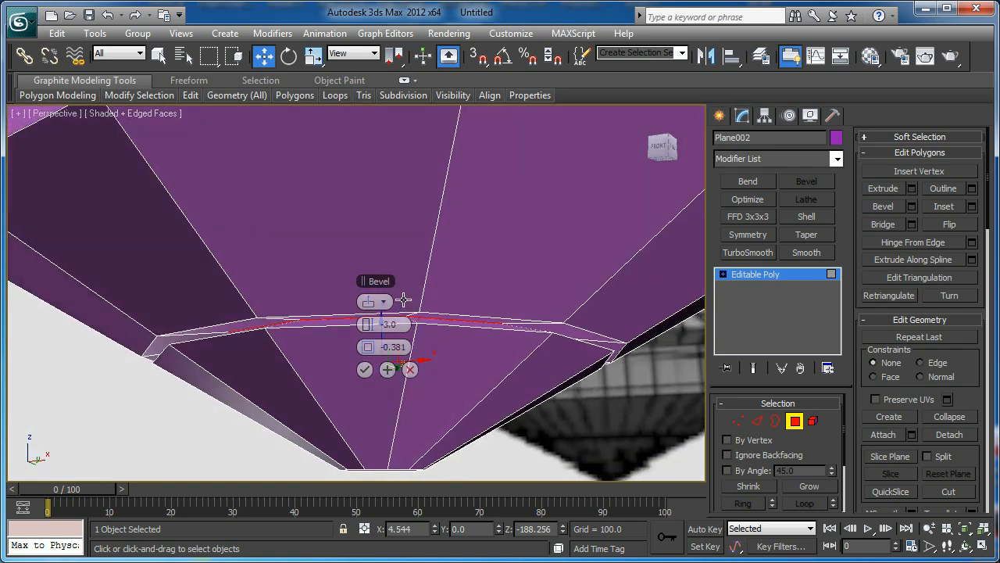
pyautogui.click(366, 368)
# Select the edge loops of the recessed groove and chamfer them by 0.3 with 2 segments.
pyautogui.keyDown('alt'); pyautogui.moveTo(369, 366); pyautogui.dragTo(395, 235, button='middle'); pyautogui.keyUp('alt')
pyautogui.press('r')
pyautogui.keyDown('alt'); pyautogui.moveTo(392, 282); pyautogui.dragTo(343, 277, button='middle'); pyautogui.keyUp('alt')
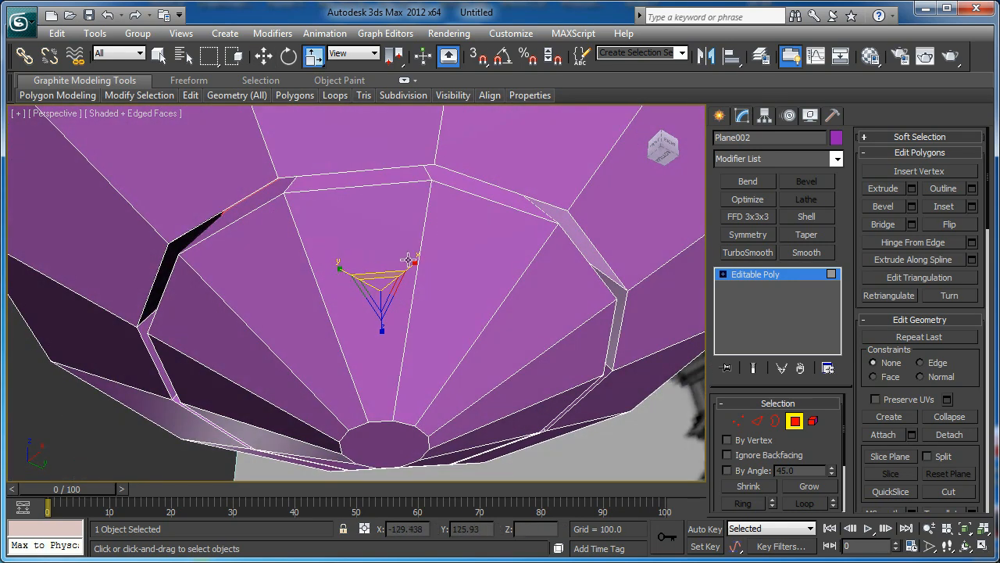
pyautogui.press('2')
pyautogui.keyDown('alt'); pyautogui.moveTo(590, 279); pyautogui.dragTo(521, 313, button='middle'); pyautogui.keyUp('alt')
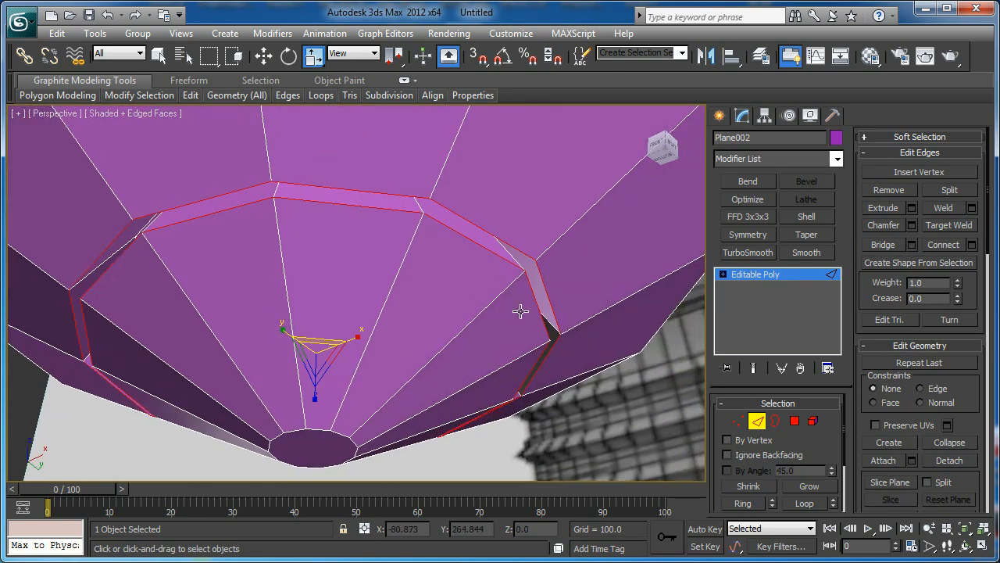
pyautogui.scroll(3, 522, 313)
pyautogui.click(911, 225)
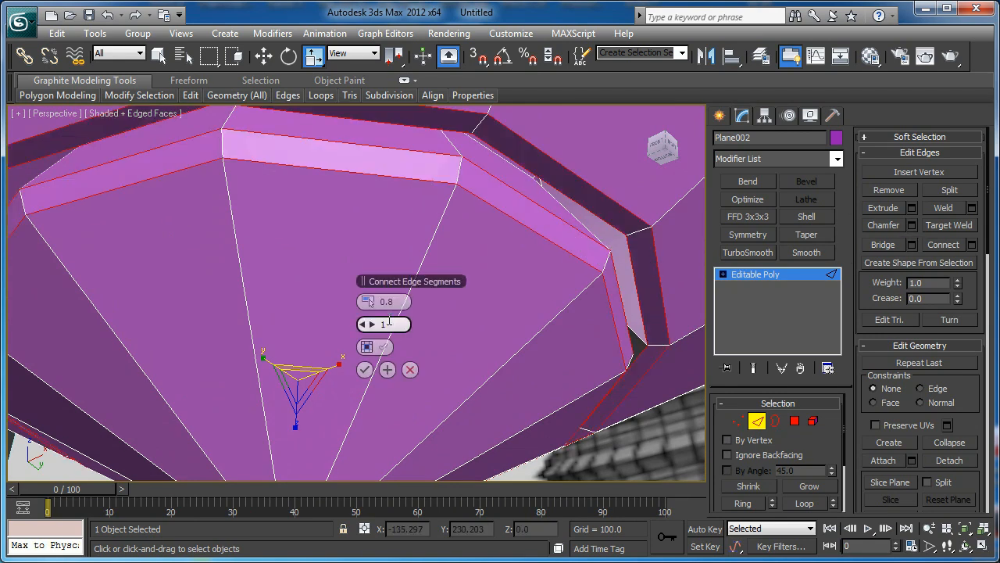
pyautogui.moveTo(365, 302); pyautogui.dragTo(365, 301)
pyautogui.doubleClick(404, 302)
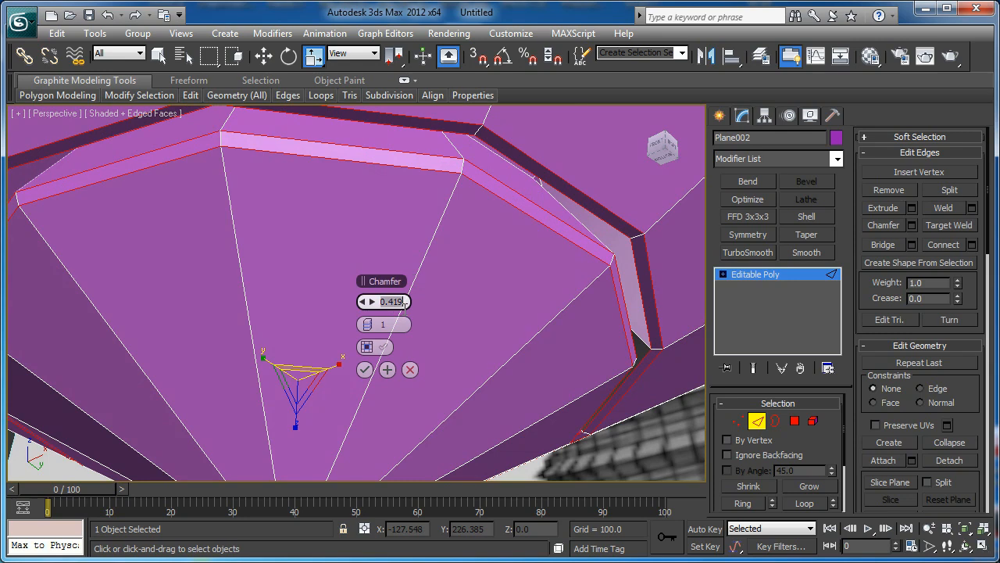
pyautogui.write('.3')
pyautogui.press('Return')
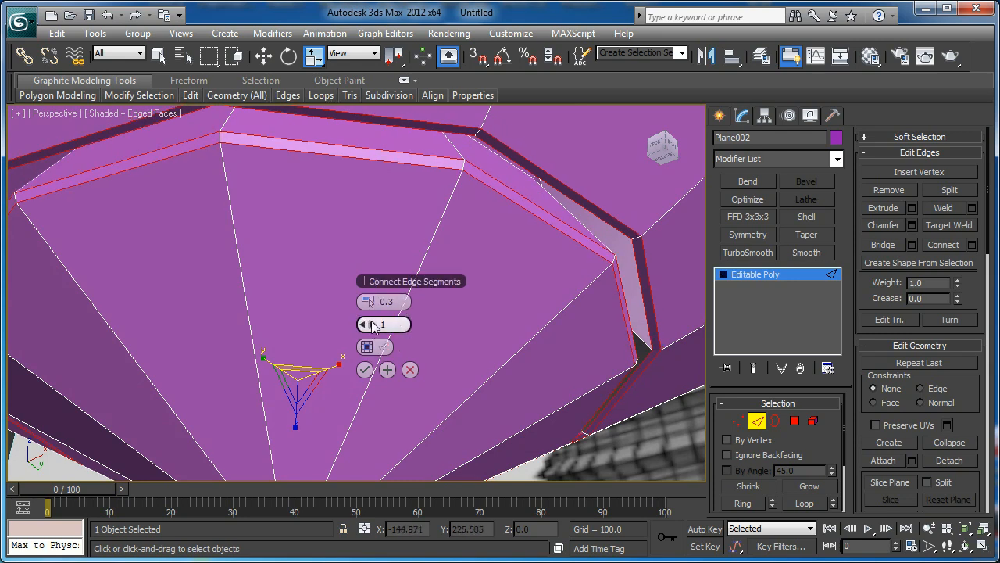
pyautogui.click(372, 326)
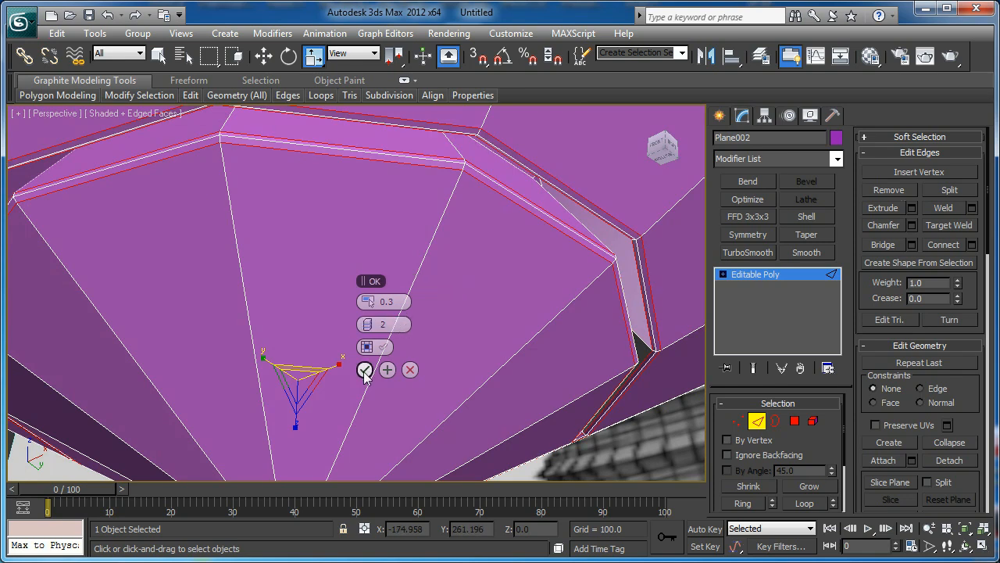
pyautogui.click(365, 370)
# Connect the lengthwise edges between the groove and the tip with 1 segment and a pinch of -85.
pyautogui.moveTo(588, 356); pyautogui.dragTo(583, 281, button='middle')
pyautogui.scroll(-4, 583, 281)
pyautogui.click(357, 310)
pyautogui.hotkey('alt', 'r')
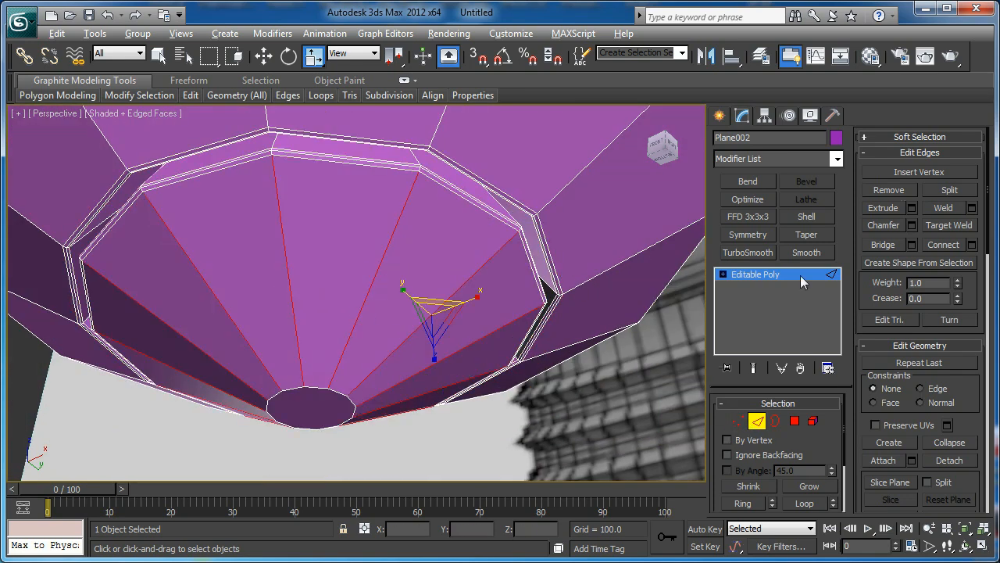
pyautogui.click(971, 245)
pyautogui.moveTo(373, 323); pyautogui.dragTo(376, 335)
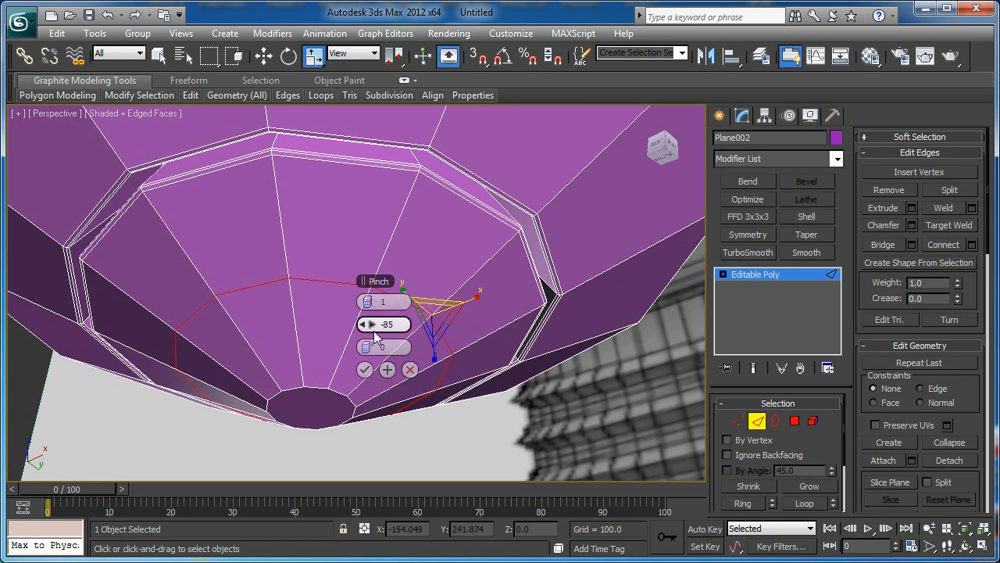
pyautogui.click(365, 369)
# Select the tip's cap polygon, grow the selection to the surrounding faces and detach them as a separate object.
pyautogui.press('4')
pyautogui.click(321, 405)
pyautogui.keyDown('alt'); pyautogui.moveTo(321, 403); pyautogui.dragTo(338, 374, button='middle'); pyautogui.keyUp('alt')
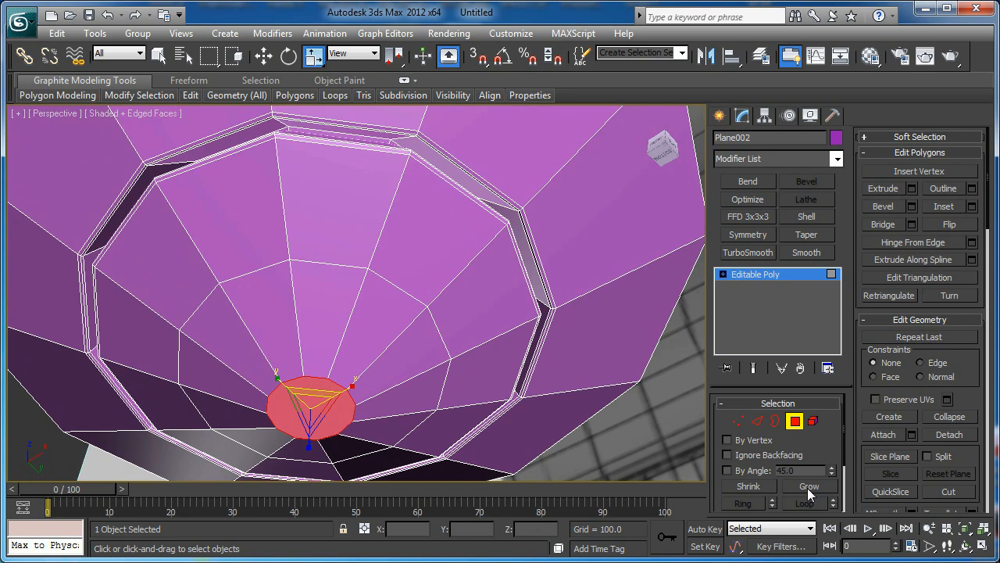
pyautogui.click(808, 486)
pyautogui.moveTo(962, 398); pyautogui.dragTo(960, 365)
pyautogui.keyDown('alt'); pyautogui.moveTo(277, 356); pyautogui.dragTo(422, 344, button='middle'); pyautogui.keyUp('alt')
pyautogui.click(948, 401)
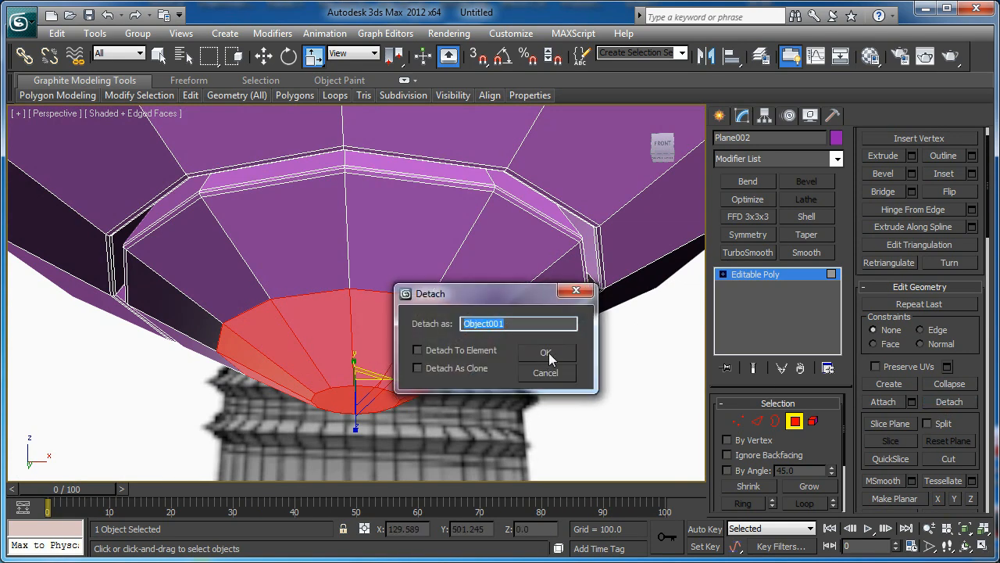
pyautogui.click(546, 354)
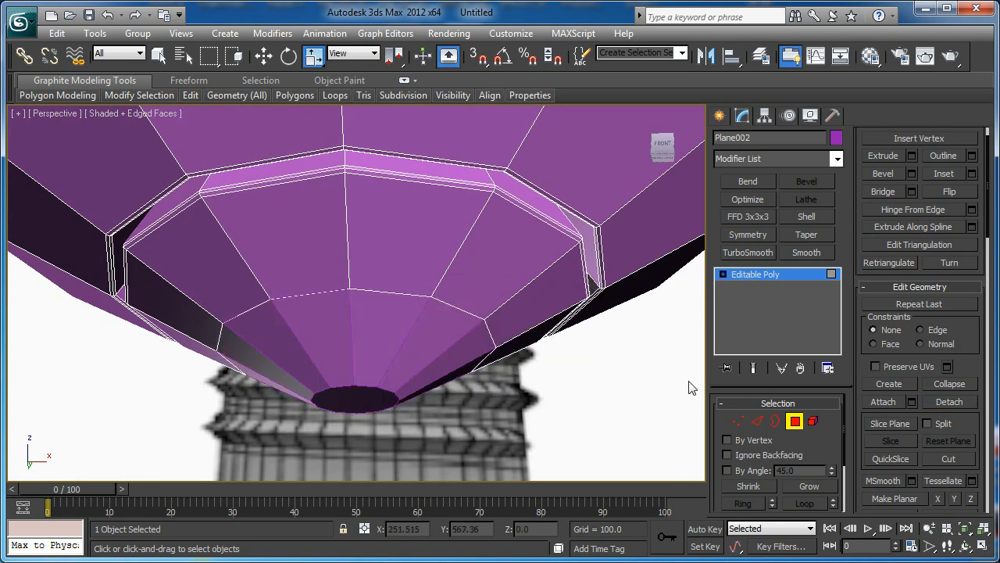
# Select the detached tip and chamfer the edge loop around its flat end.
pyautogui.click(795, 421)
pyautogui.click(372, 335)
pyautogui.keyDown('alt'); pyautogui.moveTo(371, 339); pyautogui.dragTo(382, 250, button='middle'); pyautogui.keyUp('alt')
pyautogui.press('2')
pyautogui.click(363, 271)
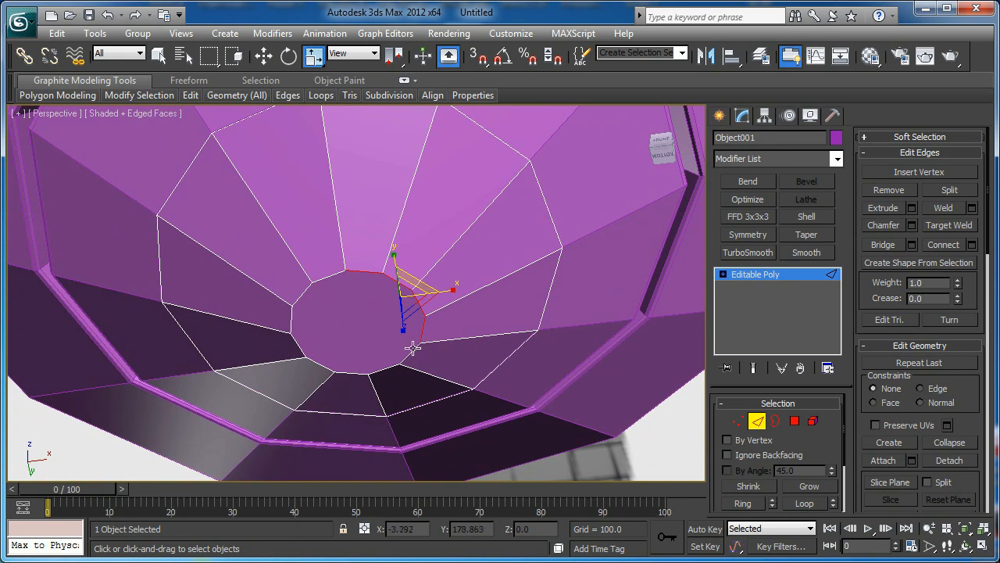
pyautogui.keyDown('ctrl'); pyautogui.click(317, 367); pyautogui.keyUp('ctrl')
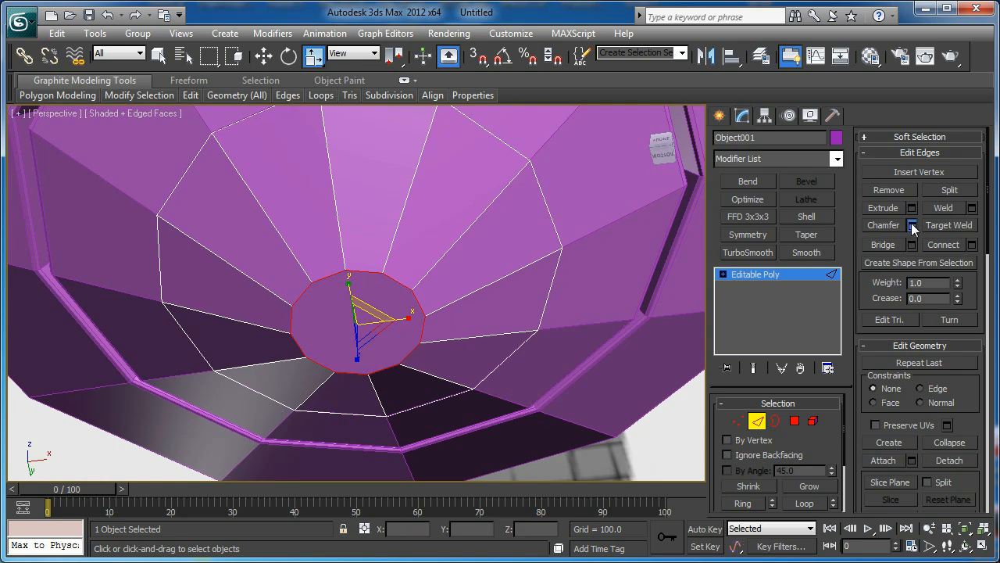
pyautogui.click(911, 226)
pyautogui.moveTo(375, 314); pyautogui.dragTo(376, 289)
pyautogui.click(364, 369)
# Leave edge editing and apply TurboSmooth to the detached tip.
pyautogui.keyDown('alt'); pyautogui.moveTo(551, 351); pyautogui.dragTo(550, 369, button='middle'); pyautogui.keyUp('alt')
pyautogui.click(756, 420)
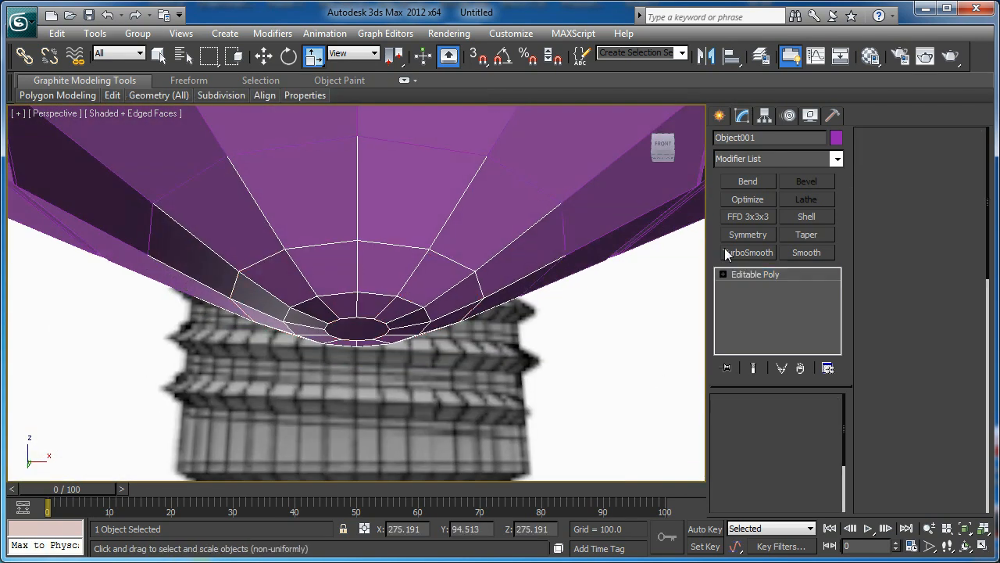
pyautogui.click(747, 253)
pyautogui.keyDown('alt'); pyautogui.moveTo(508, 316); pyautogui.dragTo(465, 358, button='middle'); pyautogui.keyUp('alt')
# Select the screw base and loop-select its edge ring where the straight wall meets the lower cone.
pyautogui.click(476, 260)
pyautogui.keyDown('alt'); pyautogui.moveTo(477, 259); pyautogui.dragTo(477, 311, button='middle'); pyautogui.keyUp('alt')
pyautogui.scroll(-3, 477, 310)
pyautogui.keyDown('alt'); pyautogui.moveTo(444, 268); pyautogui.dragTo(414, 149, button='middle'); pyautogui.keyUp('alt')
pyautogui.scroll(-3, 462, 306)
pyautogui.press('f')
pyautogui.scroll(4, 406, 297)
pyautogui.scroll(3, 407, 297)
pyautogui.moveTo(397, 375); pyautogui.dragTo(392, 245, button='middle')
pyautogui.press('2')
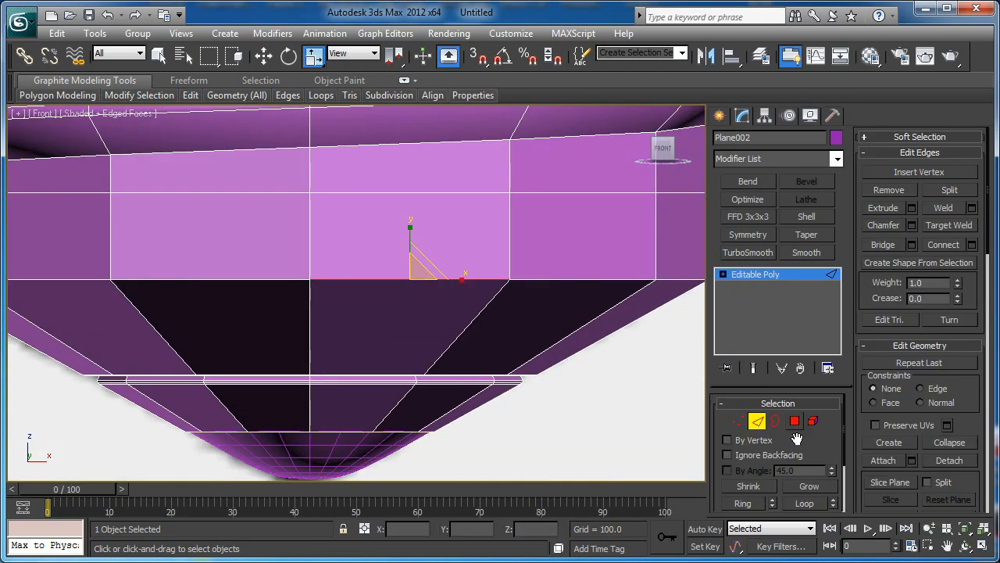
pyautogui.click(803, 504)
pyautogui.press('p')
pyautogui.keyDown('alt'); pyautogui.moveTo(476, 339); pyautogui.dragTo(416, 283, button='middle'); pyautogui.keyUp('alt')
pyautogui.scroll(6, 417, 283)
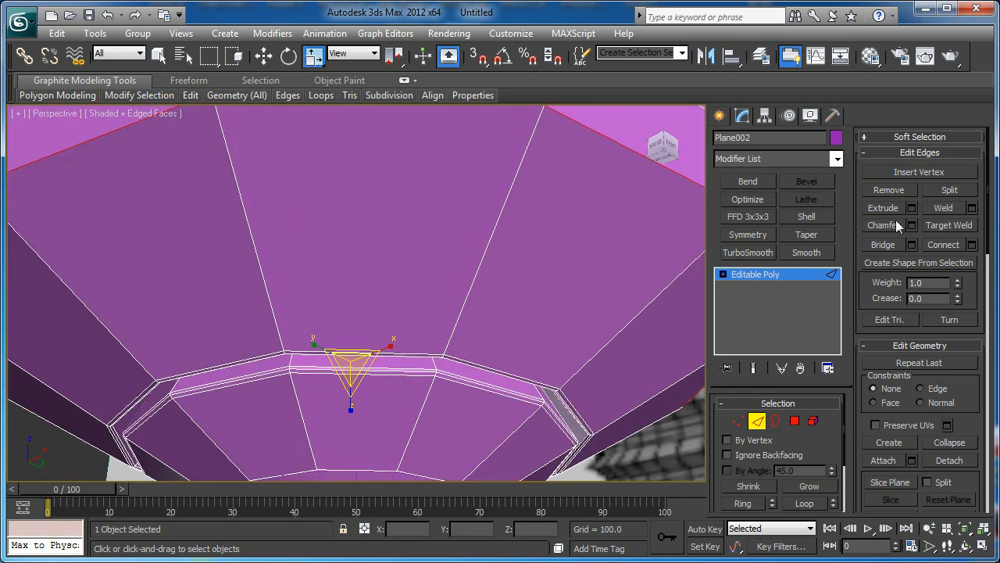
# Chamfer the selected edge loop by 0.45 with 2 segments.
pyautogui.click(911, 225)
pyautogui.scroll(4, 300, 213)
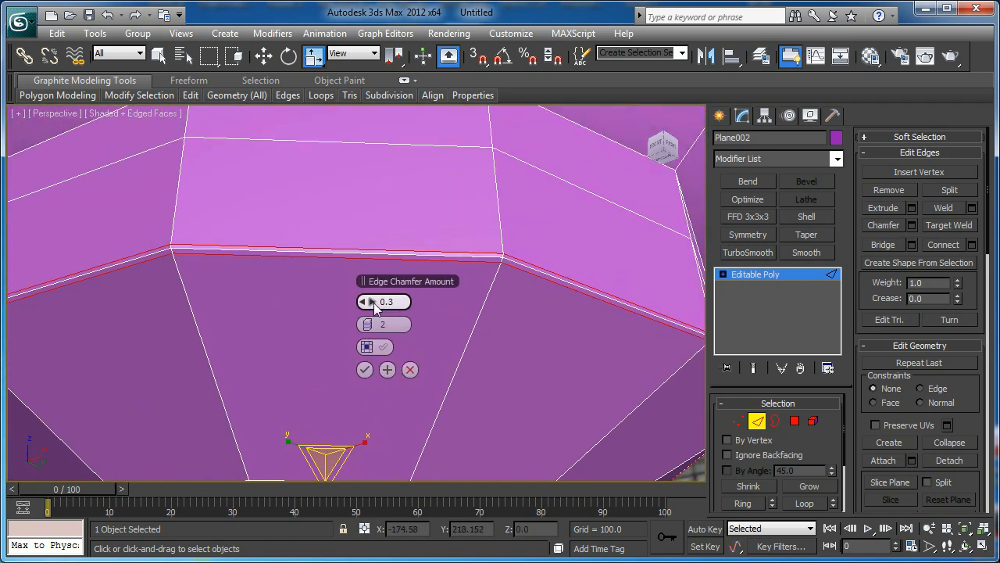
pyautogui.moveTo(373, 302); pyautogui.dragTo(374, 302)
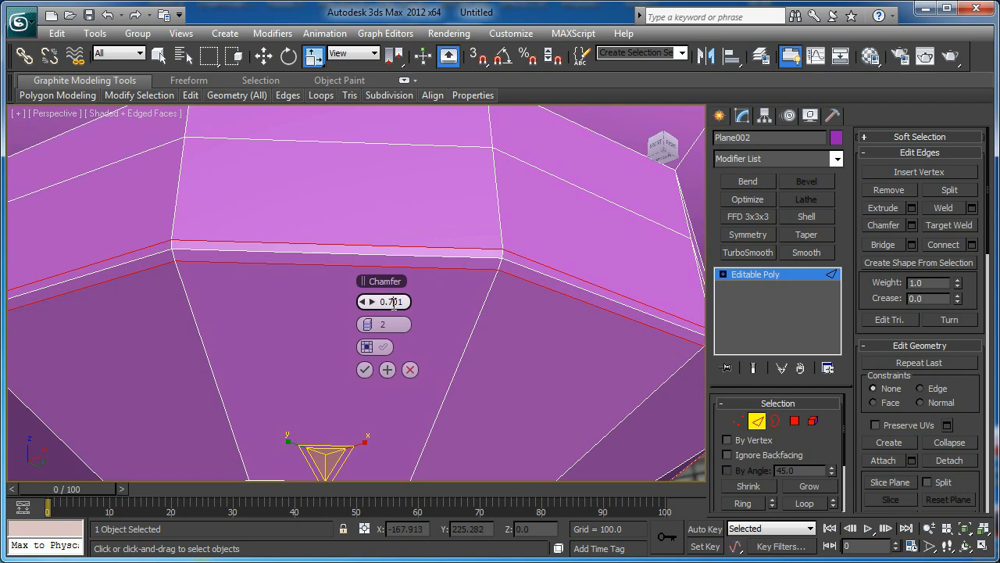
pyautogui.write('0.45')
pyautogui.press('Return')
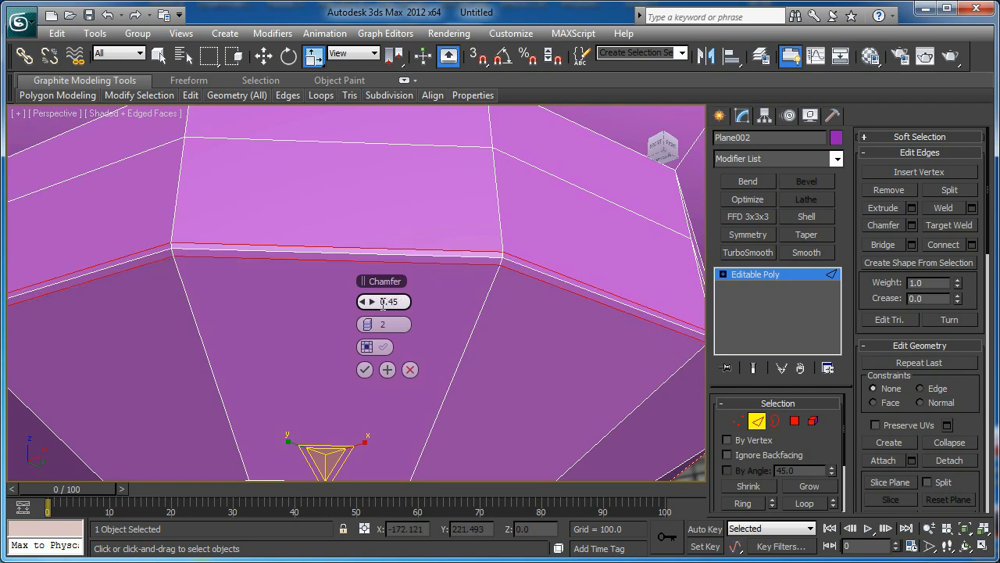
pyautogui.click(364, 370)
pyautogui.scroll(-10, 352, 315)
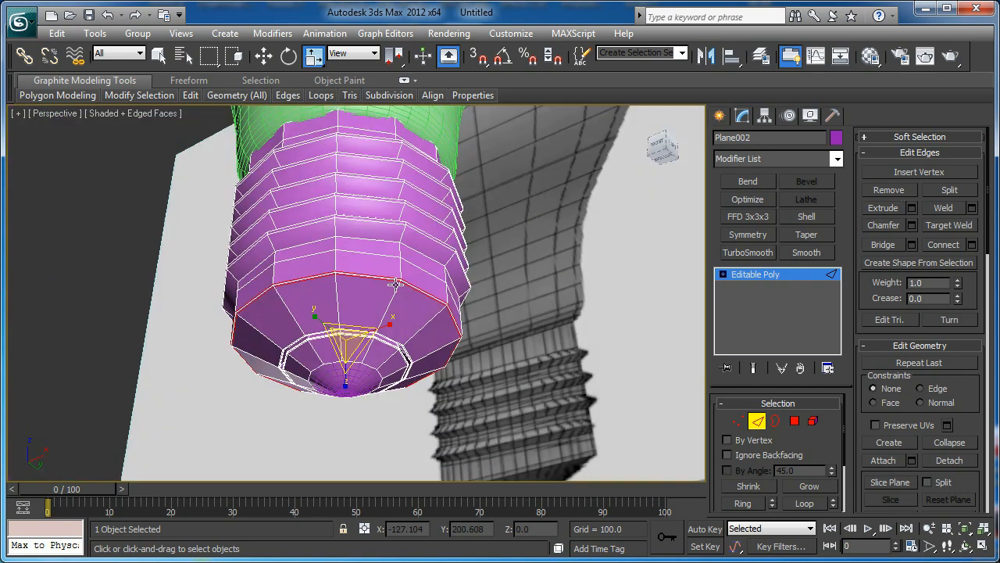
# Leave edge editing, apply TurboSmooth with 2 iterations to the screw base and turn off edged faces.
pyautogui.keyDown('alt'); pyautogui.moveTo(486, 335); pyautogui.dragTo(461, 348, button='middle'); pyautogui.keyUp('alt')
pyautogui.scroll(3, 493, 282)
pyautogui.scroll(3, 441, 316)
pyautogui.click(757, 421)
pyautogui.click(748, 252)
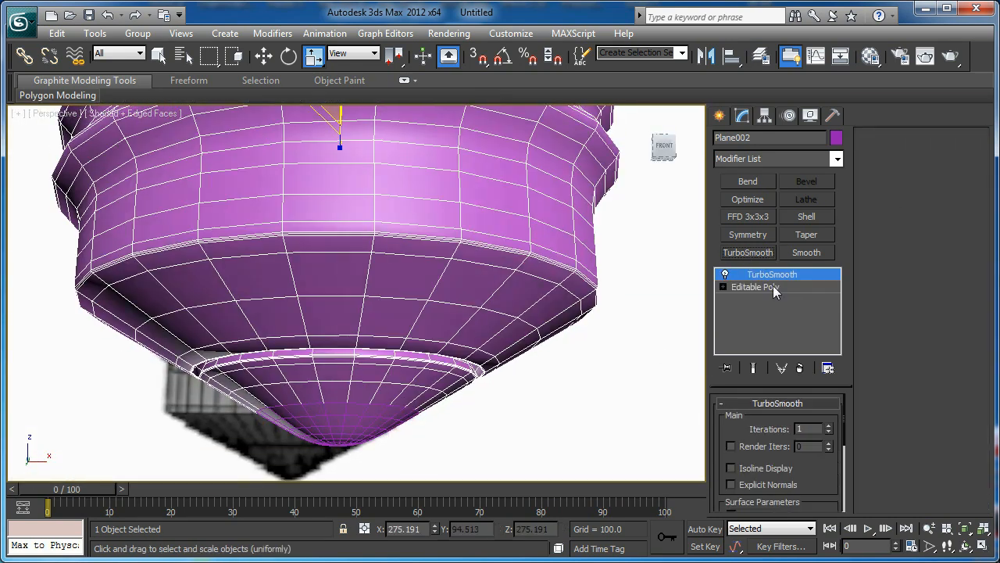
pyautogui.click(829, 426)
pyautogui.press('F4')
pyautogui.scroll(-3, 362, 297)
pyautogui.moveTo(362, 297); pyautogui.dragTo(364, 369, button='middle')
pyautogui.scroll(-3, 399, 300)
pyautogui.keyDown('alt'); pyautogui.moveTo(399, 300); pyautogui.dragTo(422, 414, button='middle'); pyautogui.keyUp('alt')
pyautogui.press('f')
pyautogui.press('z')
pyautogui.scroll(-3, 438, 348)
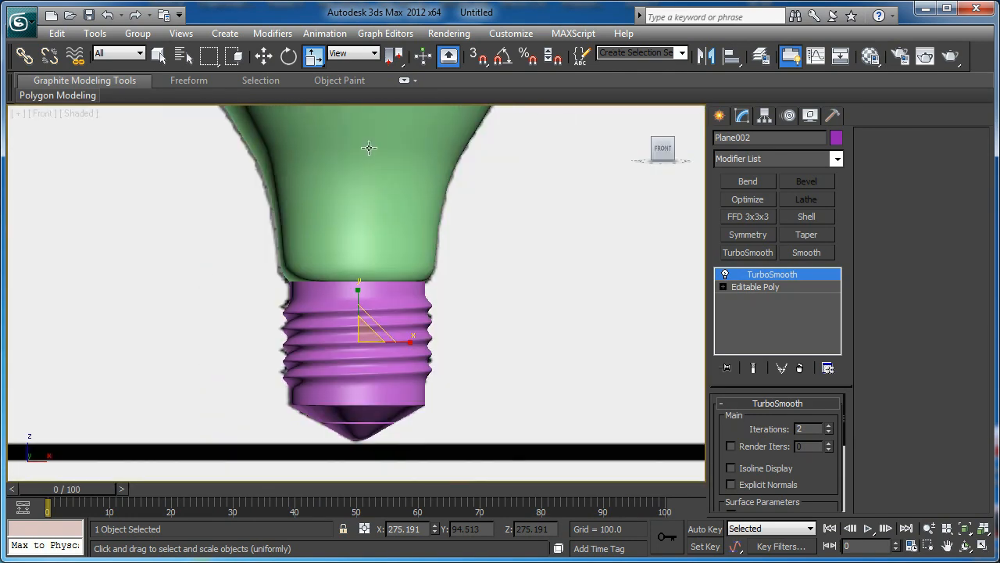
# Select the glass body, screw base and contact tip and center their pivots to the objects.
pyautogui.moveTo(368, 148); pyautogui.dragTo(365, 327, button='middle')
pyautogui.click(361, 225)
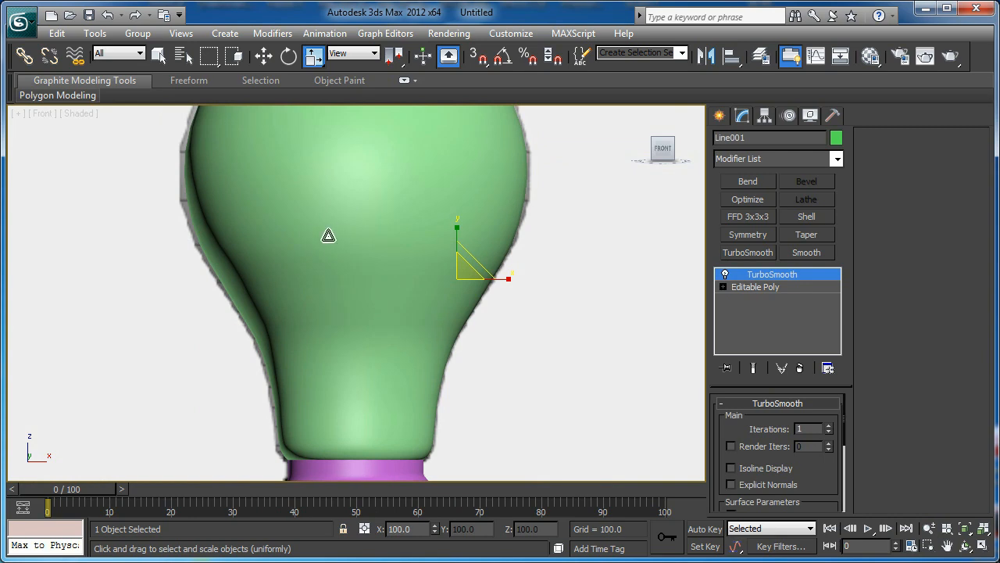
pyautogui.click(765, 117)
pyautogui.click(769, 216)
pyautogui.click(766, 293)
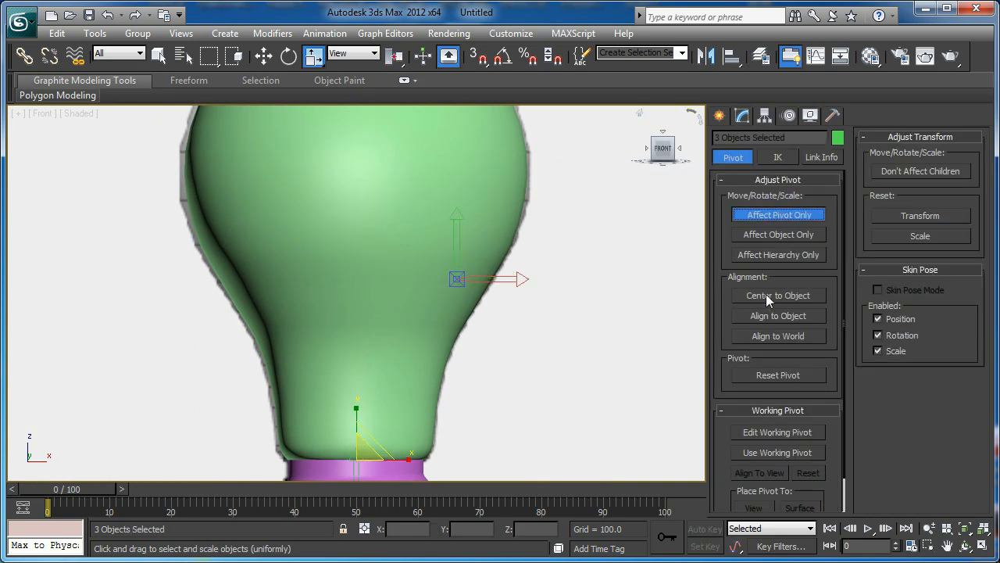
pyautogui.press('z')
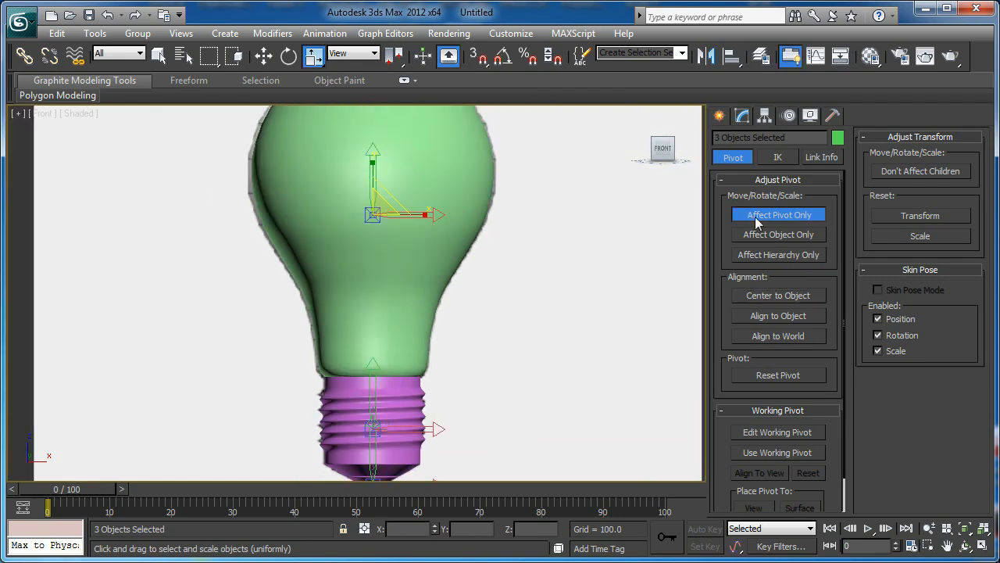
pyautogui.click(755, 218)
# Select only the glass body and hide it to expose the open rim of the screw base.
pyautogui.click(744, 115)
pyautogui.scroll(-3, 567, 206)
pyautogui.press('p')
pyautogui.keyDown('alt'); pyautogui.moveTo(477, 195); pyautogui.dragTo(402, 231, button='middle'); pyautogui.keyUp('alt')
pyautogui.click(400, 232)
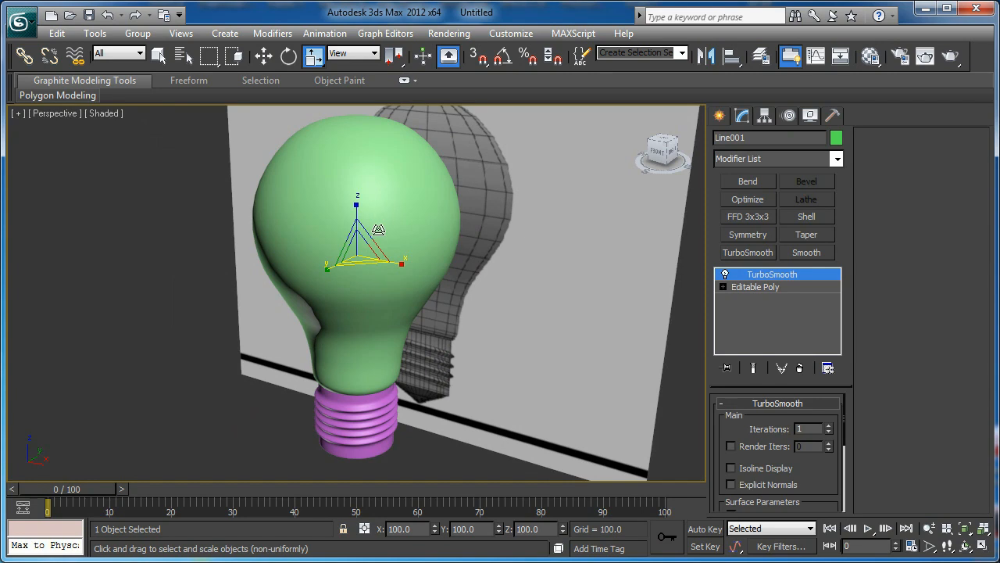
pyautogui.rightClick(389, 231)
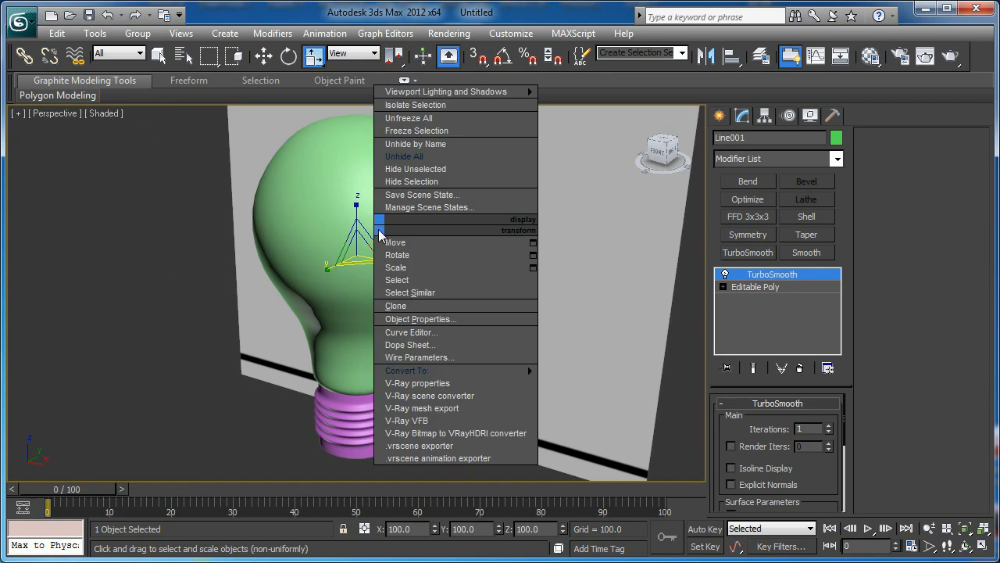
pyautogui.click(415, 188)
pyautogui.keyDown('alt'); pyautogui.moveTo(415, 188); pyautogui.dragTo(476, 239, button='middle'); pyautogui.keyUp('alt')
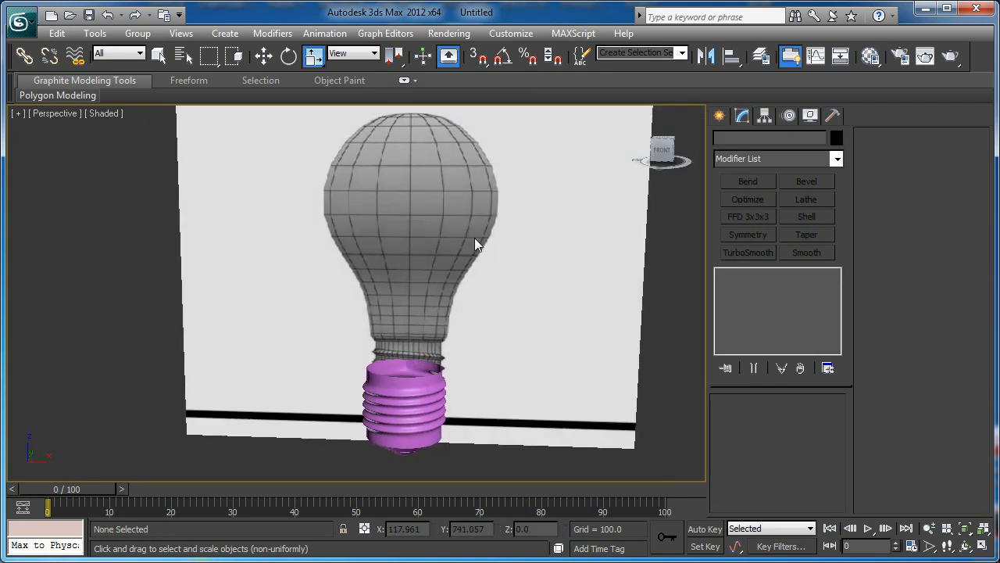
# Remove the stray vertex on the seam edge just below the screw base's rim and leave vertex editing.
pyautogui.scroll(10, 448, 296)
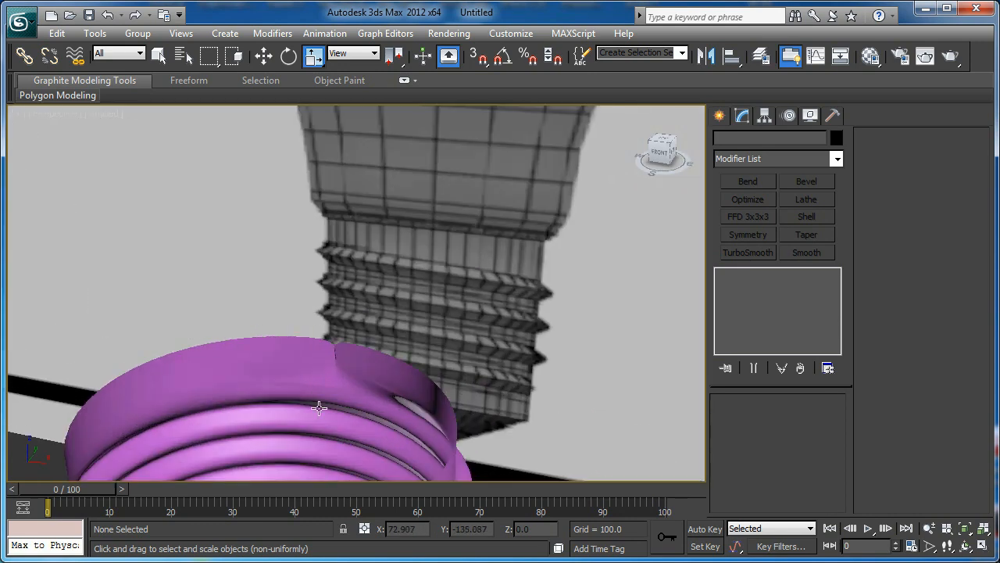
pyautogui.scroll(3, 321, 392)
pyautogui.click(357, 292)
pyautogui.click(755, 286)
pyautogui.press('1')
pyautogui.press('F3')
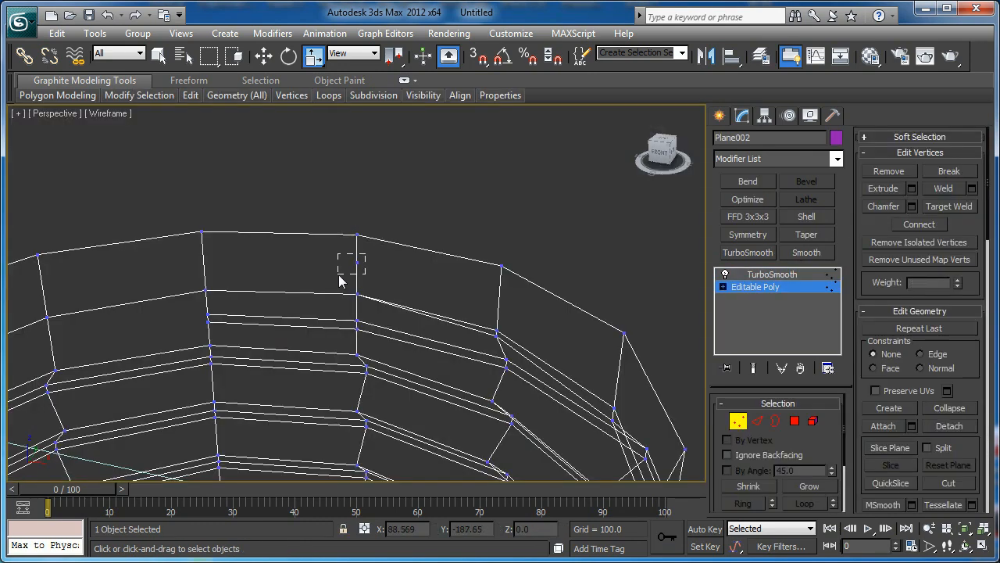
pyautogui.click(357, 234)
pyautogui.scroll(3, 321, 300)
pyautogui.click(413, 258)
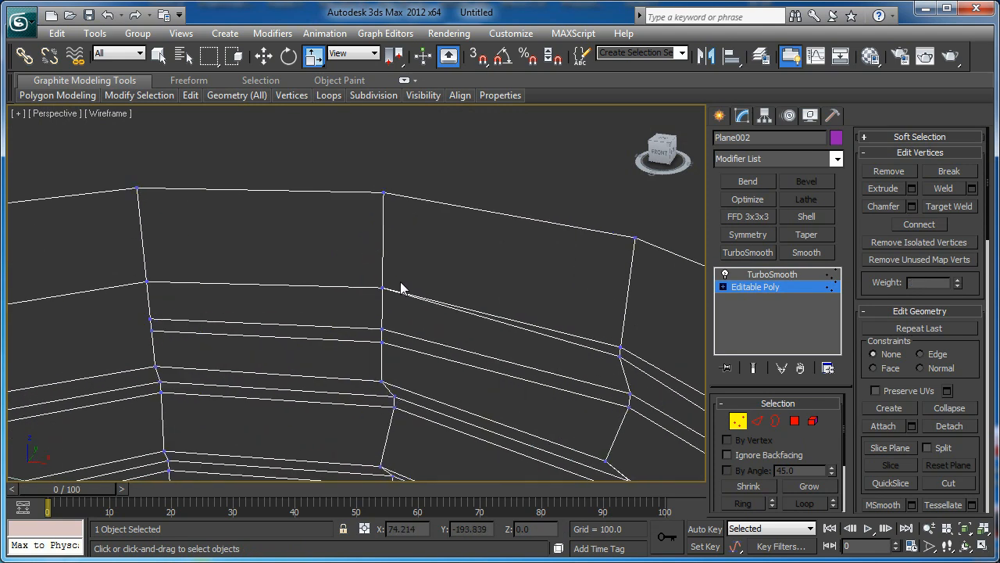
pyautogui.scroll(-3, 648, 359)
pyautogui.click(737, 422)
pyautogui.click(485, 165)
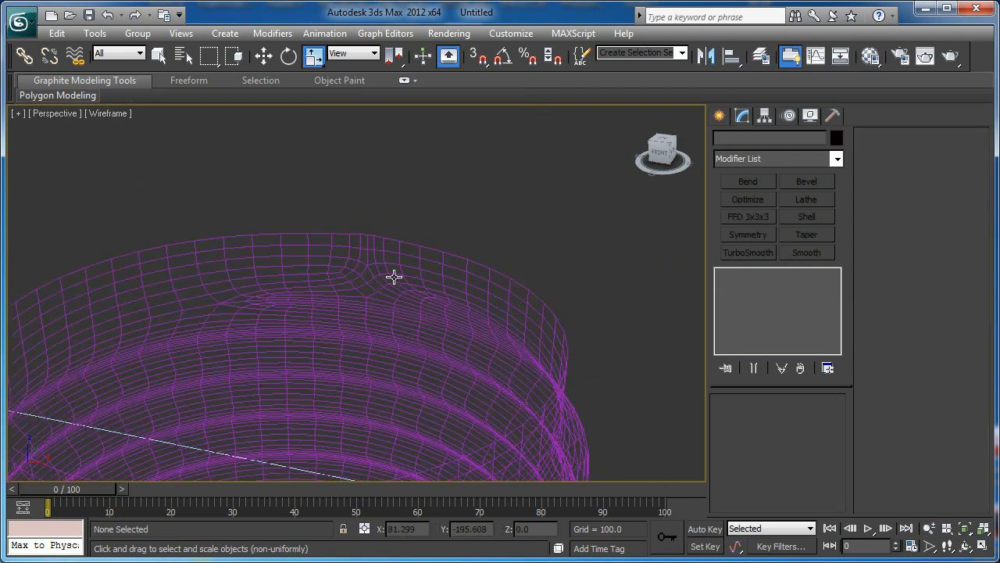
# Weld the overlapping vertices at the top of the seam on the screw base's rim and leave vertex editing.
pyautogui.press('F3')
pyautogui.moveTo(393, 274)
pyautogui.mouseDown(button='middle')
pyautogui.moveTo(435, 208)
pyautogui.moveTo(401, 261)
pyautogui.moveTo(387, 252)
pyautogui.mouseUp(button='middle')
pyautogui.scroll(-5, 407, 247)
pyautogui.scroll(6, 388, 252)
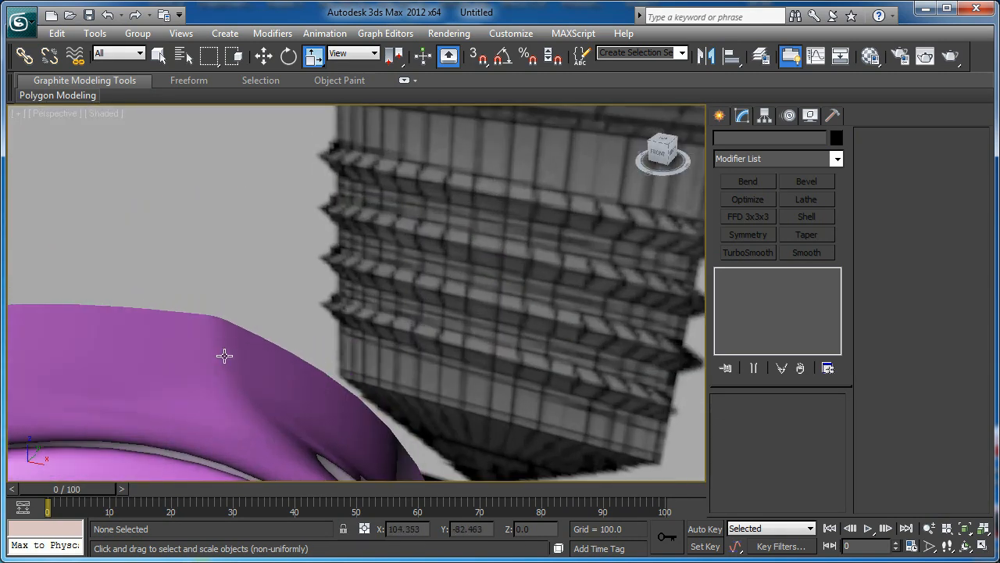
pyautogui.click(580, 321)
pyautogui.click(770, 287)
pyautogui.press('1')
pyautogui.press('F3')
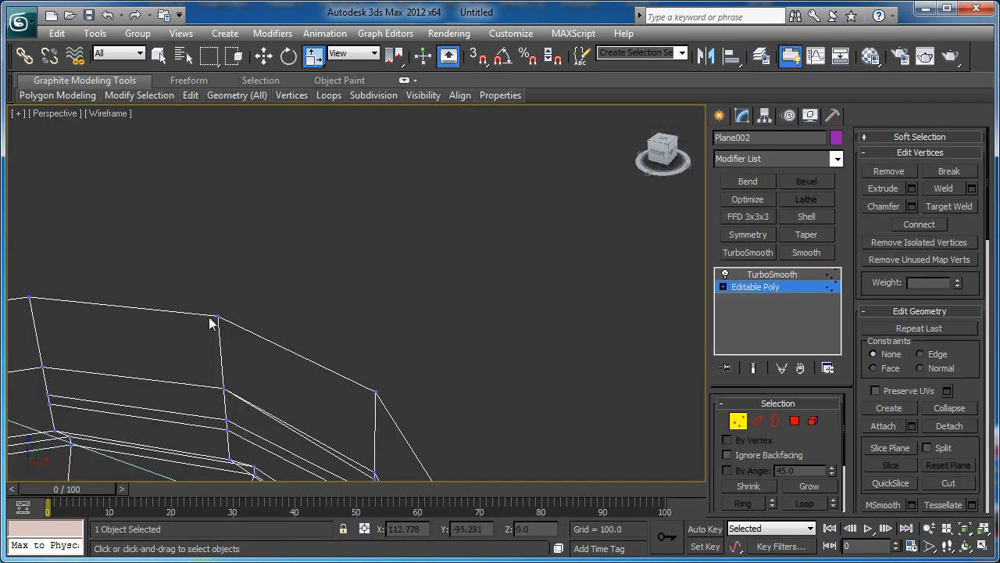
pyautogui.scroll(-3, 805, 444)
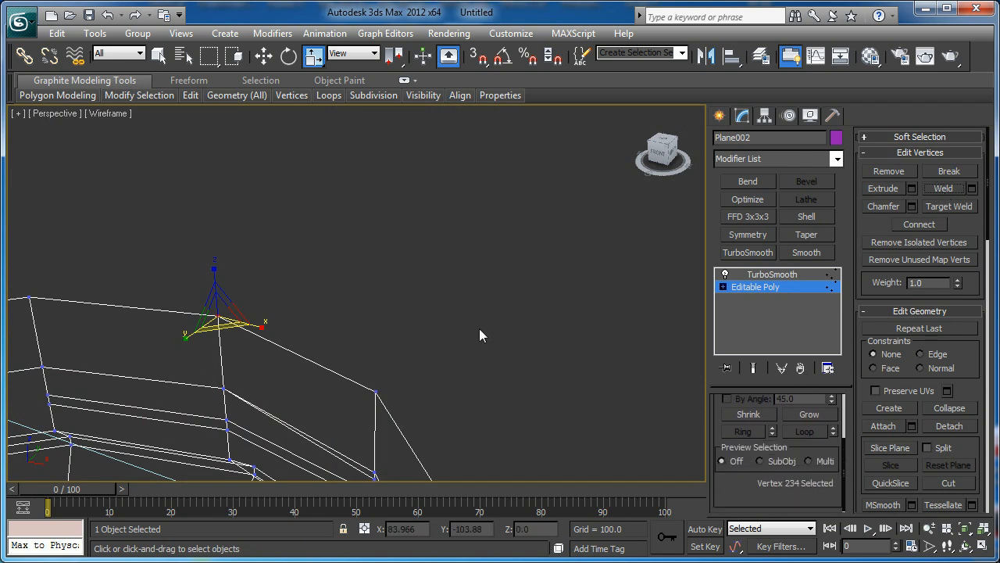
pyautogui.scroll(3, 807, 482)
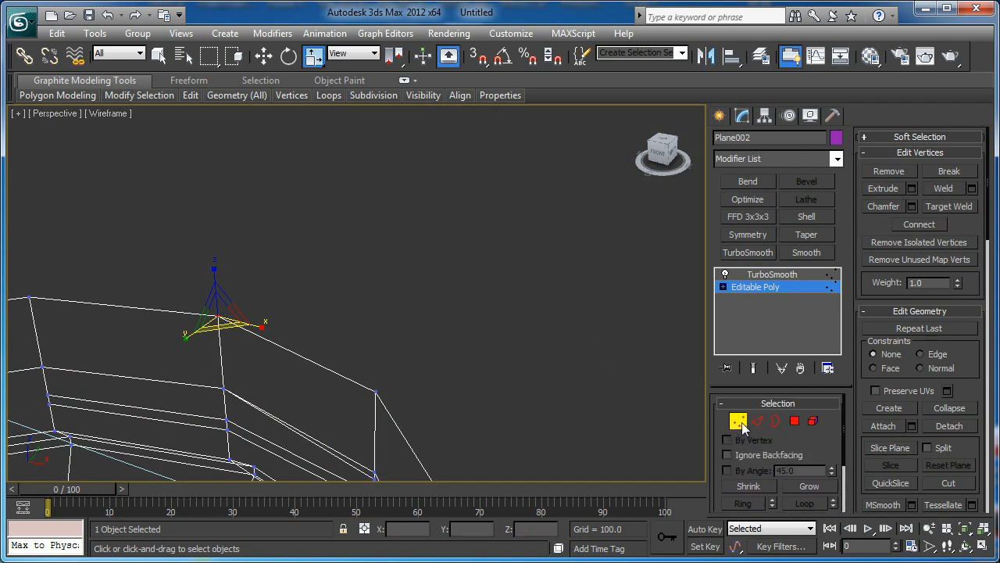
pyautogui.click(738, 421)
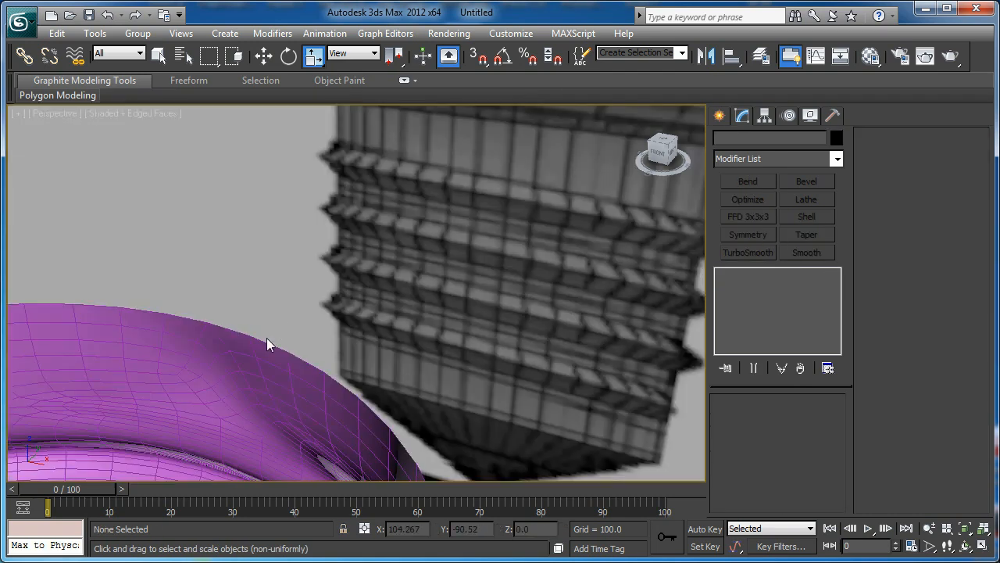
# Select the two overlapping seam vertices below the rim, working from the back of the screw base.
pyautogui.moveTo(266, 338)
pyautogui.mouseDown(button='middle')
pyautogui.moveTo(340, 281)
pyautogui.moveTo(394, 262)
pyautogui.moveTo(429, 222)
pyautogui.moveTo(408, 273)
pyautogui.moveTo(431, 245)
pyautogui.moveTo(165, 256)
pyautogui.mouseUp(button='middle')
pyautogui.moveTo(343, 355); pyautogui.dragTo(336, 273, button='middle')
pyautogui.scroll(4, 337, 273)
pyautogui.press('F4')
pyautogui.click(399, 275)
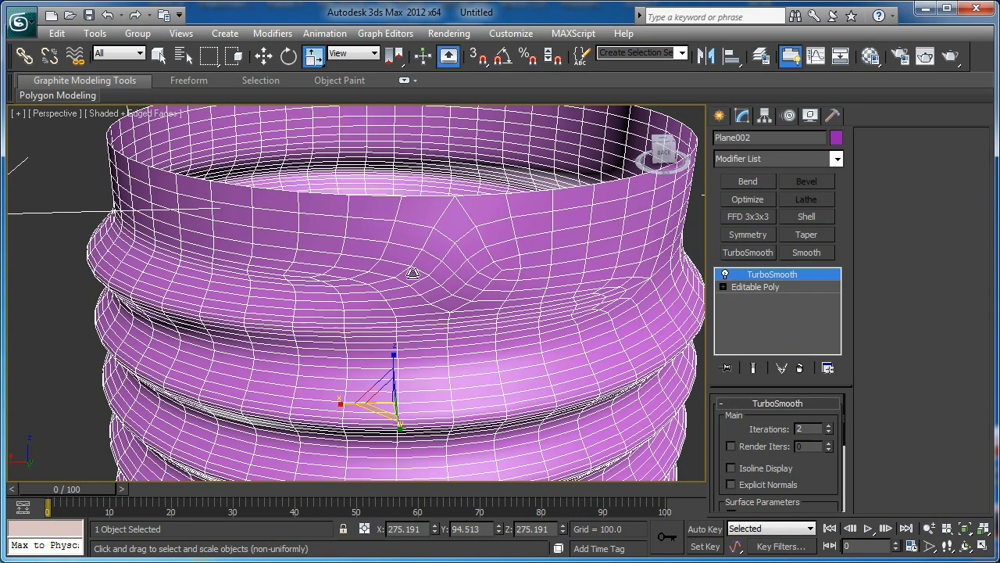
pyautogui.click(742, 287)
pyautogui.press('F3')
pyautogui.press('1')
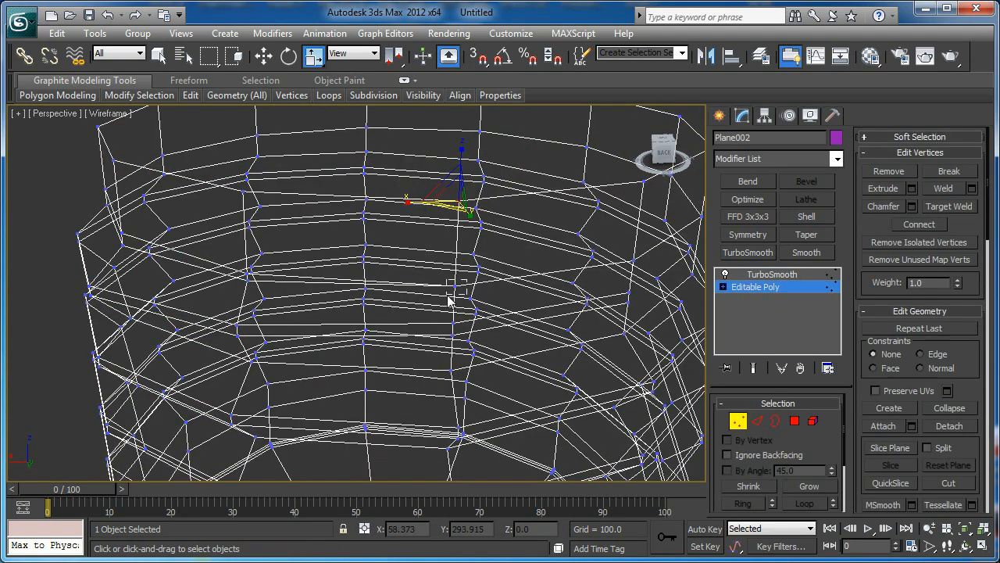
pyautogui.moveTo(815, 447); pyautogui.dragTo(815, 382)
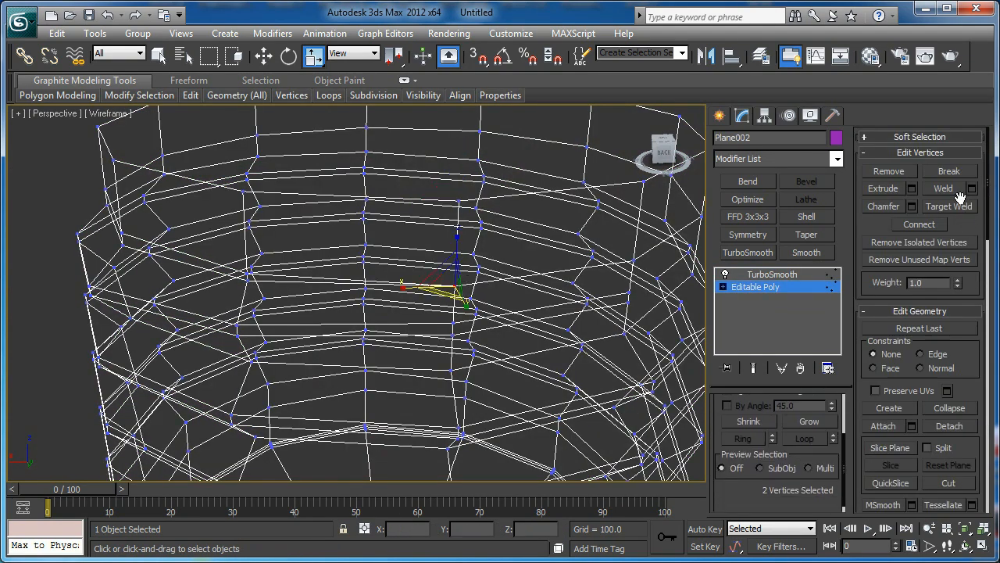
# Examine the seam around the selected vertices from several sides, in the unsmoothed mesh and with the smoothed end result shown.
pyautogui.press('F3')
pyautogui.moveTo(484, 248)
pyautogui.keyDown('alt'); pyautogui.mouseDown(button='middle')
pyautogui.moveTo(487, 210)
pyautogui.moveTo(607, 198)
pyautogui.moveTo(582, 193)
pyautogui.mouseUp(button='middle'); pyautogui.keyUp('alt')
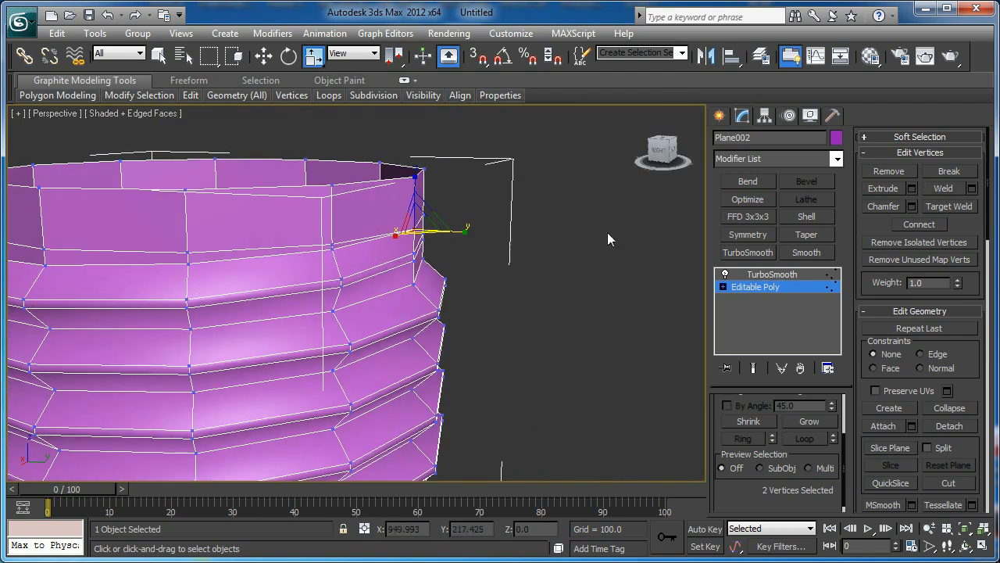
pyautogui.keyDown('alt'); pyautogui.moveTo(438, 234); pyautogui.dragTo(640, 307, button='middle'); pyautogui.keyUp('alt')
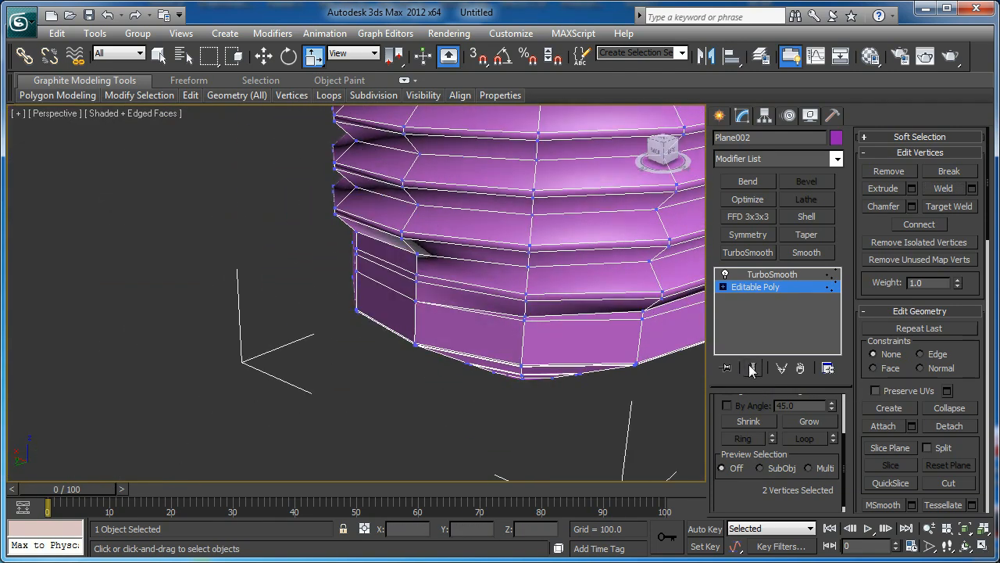
pyautogui.click(752, 370)
pyautogui.press('F4')
pyautogui.keyDown('alt'); pyautogui.moveTo(336, 313); pyautogui.dragTo(427, 300, button='middle'); pyautogui.keyUp('alt')
pyautogui.scroll(5, 410, 289)
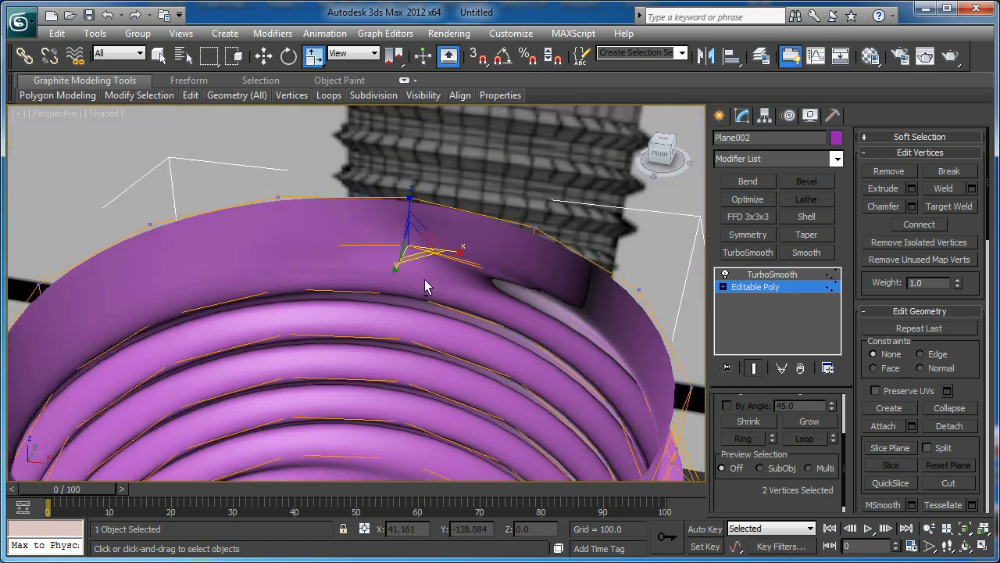
pyautogui.keyDown('alt'); pyautogui.moveTo(426, 299); pyautogui.dragTo(447, 263, button='middle'); pyautogui.keyUp('alt')
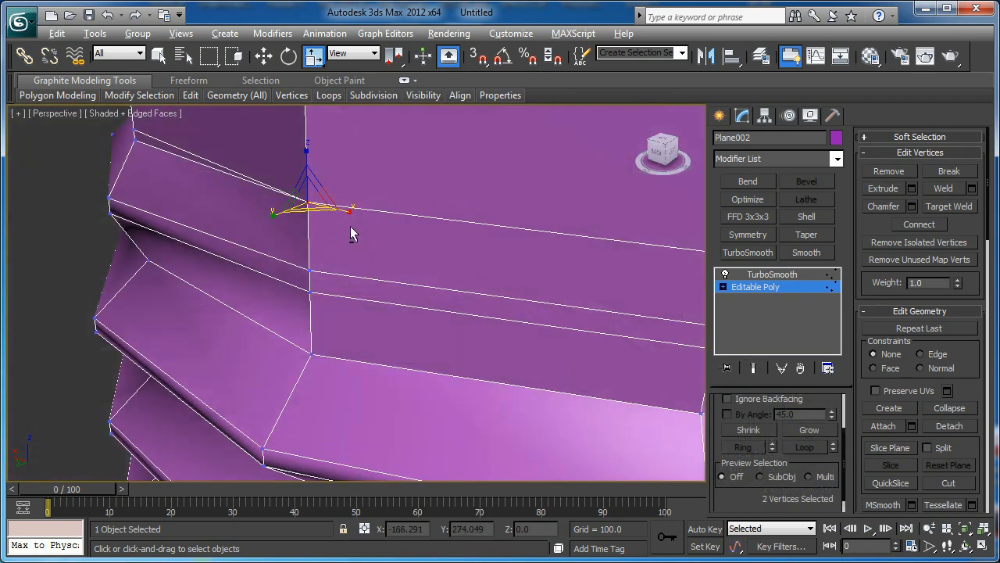
# Try to target-weld the doubled seam vertex below the rim to its neighbour, and remove that vertex.
pyautogui.press('w')
pyautogui.keyDown('alt'); pyautogui.moveTo(350, 227); pyautogui.dragTo(383, 291, button='middle'); pyautogui.keyUp('alt')
pyautogui.hotkey('ctrl', 'shift', 'w')
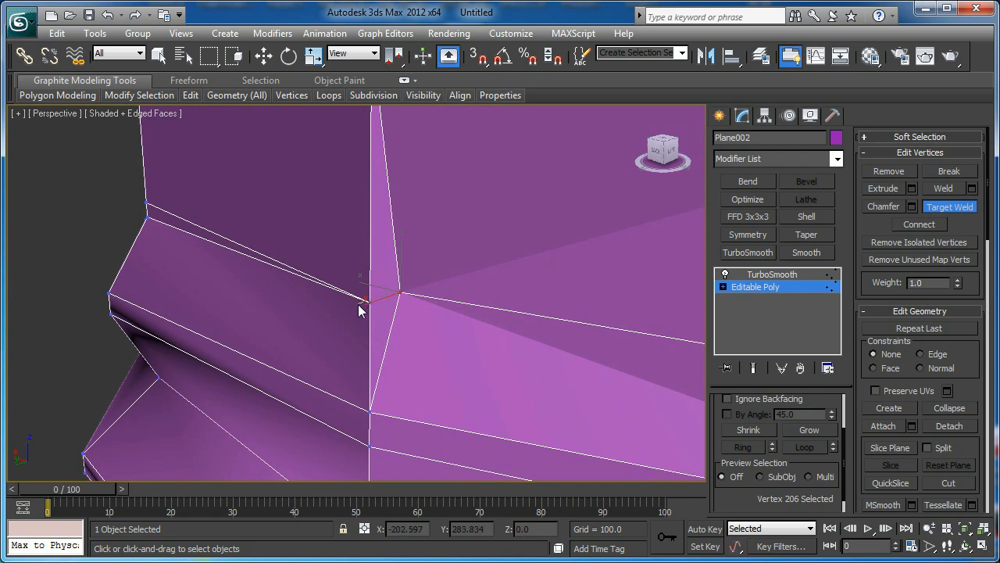
pyautogui.press('w')
pyautogui.keyDown('alt'); pyautogui.moveTo(400, 301); pyautogui.dragTo(417, 311, button='middle'); pyautogui.keyUp('alt')
pyautogui.press('BackSpace')
pyautogui.scroll(-4, 417, 311)
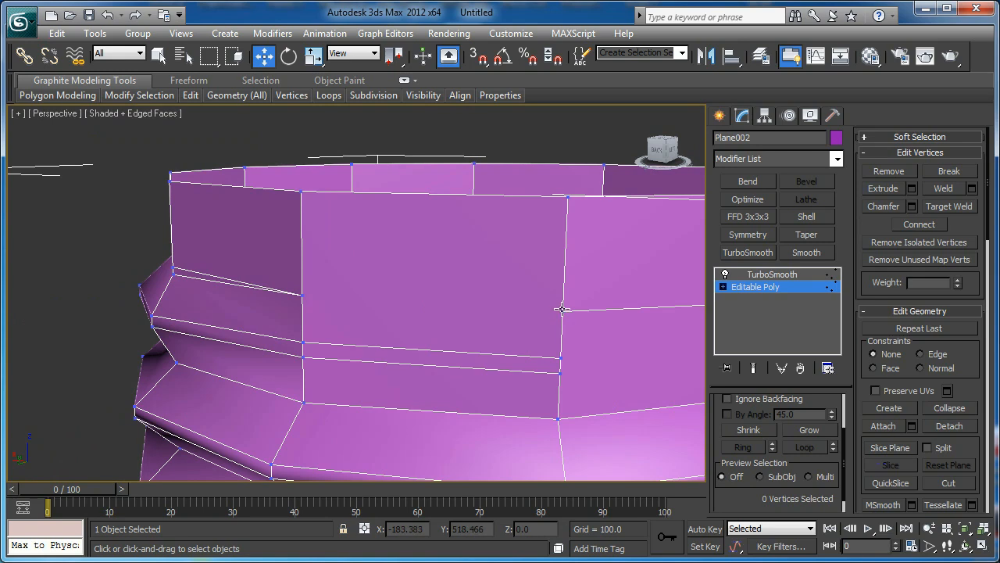
# Connect the seam vertex to the neighbouring vertex below the rim, undo the test move and return to the TurboSmooth level.
pyautogui.keyDown('alt'); pyautogui.moveTo(359, 327); pyautogui.dragTo(416, 358, button='middle'); pyautogui.keyUp('alt')
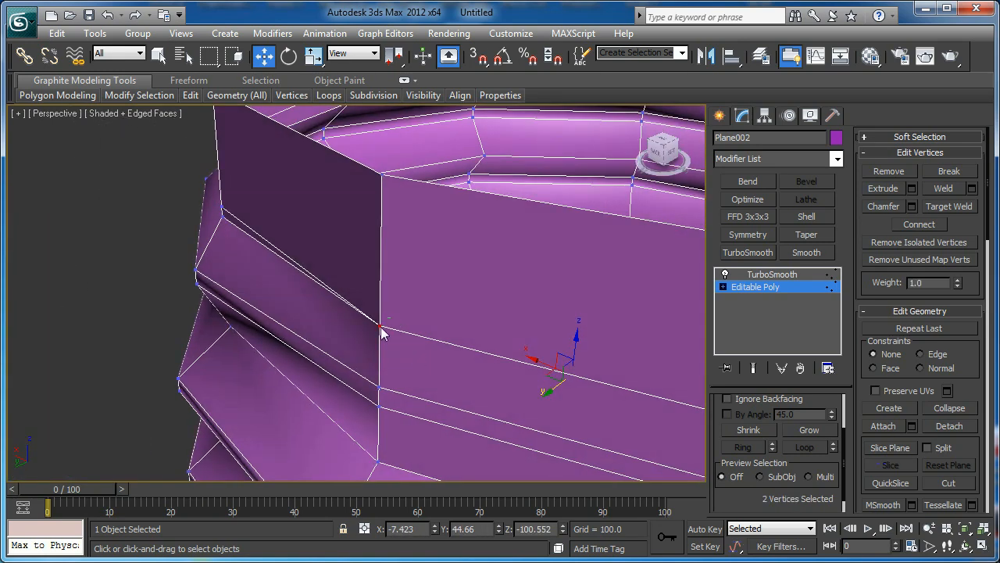
pyautogui.moveTo(365, 330)
pyautogui.mouseDown()
pyautogui.moveTo(299, 348)
pyautogui.moveTo(384, 330)
pyautogui.mouseUp()
pyautogui.hotkey('ctrl', 'z')
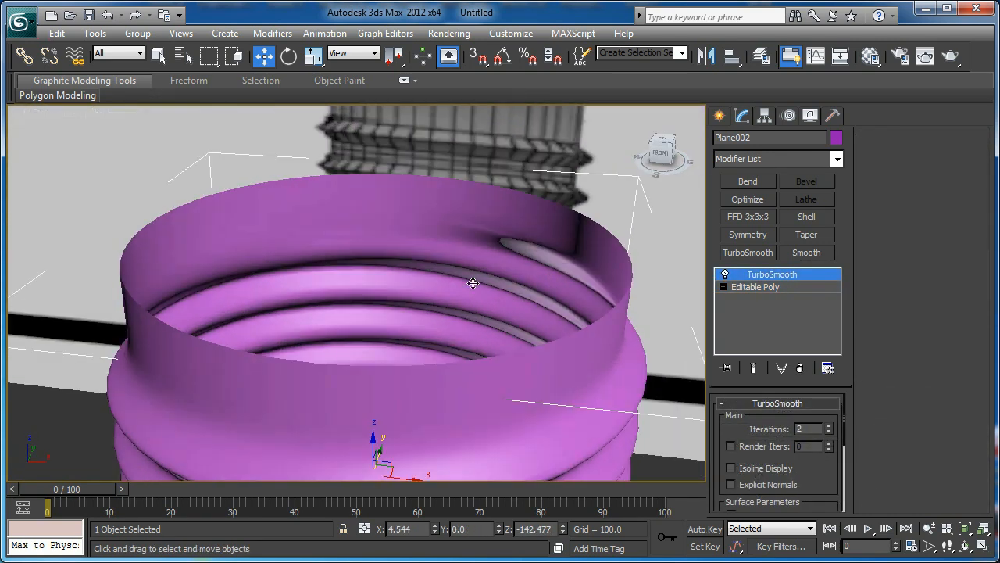
pyautogui.scroll(-4, 474, 281)
pyautogui.moveTo(473, 282)
pyautogui.keyDown('alt'); pyautogui.mouseDown(button='middle')
pyautogui.moveTo(505, 237)
pyautogui.moveTo(486, 429)
pyautogui.mouseUp(button='middle'); pyautogui.keyUp('alt')
pyautogui.press('f')
pyautogui.press('z')
pyautogui.moveTo(366, 239); pyautogui.dragTo(334, 288, button='middle')
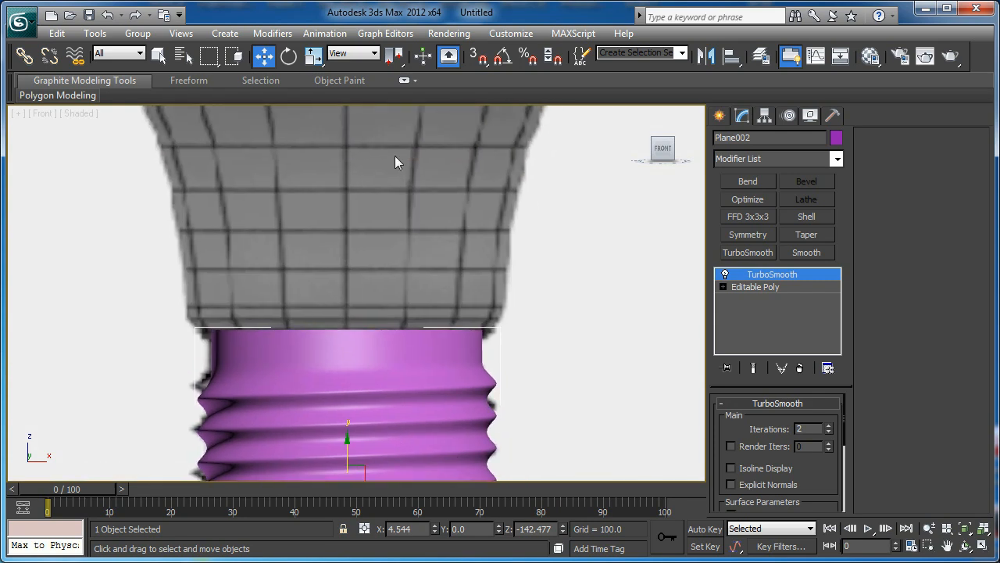
# Create a box about 18 wide and 7 long over the bulb's neck in the front view and convert it to Editable Poly.
pyautogui.scroll(-5, 412, 158)
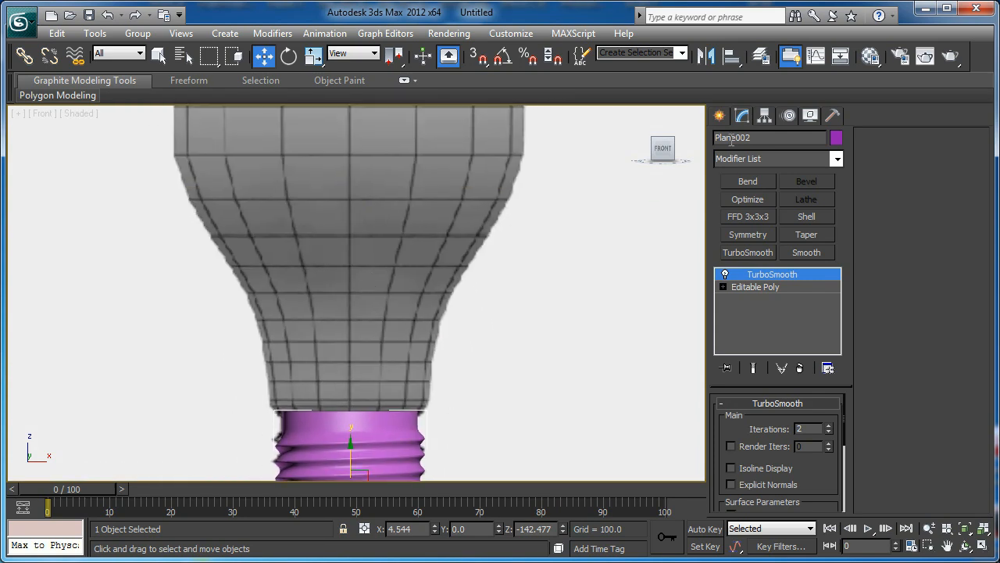
pyautogui.click(720, 118)
pyautogui.click(746, 215)
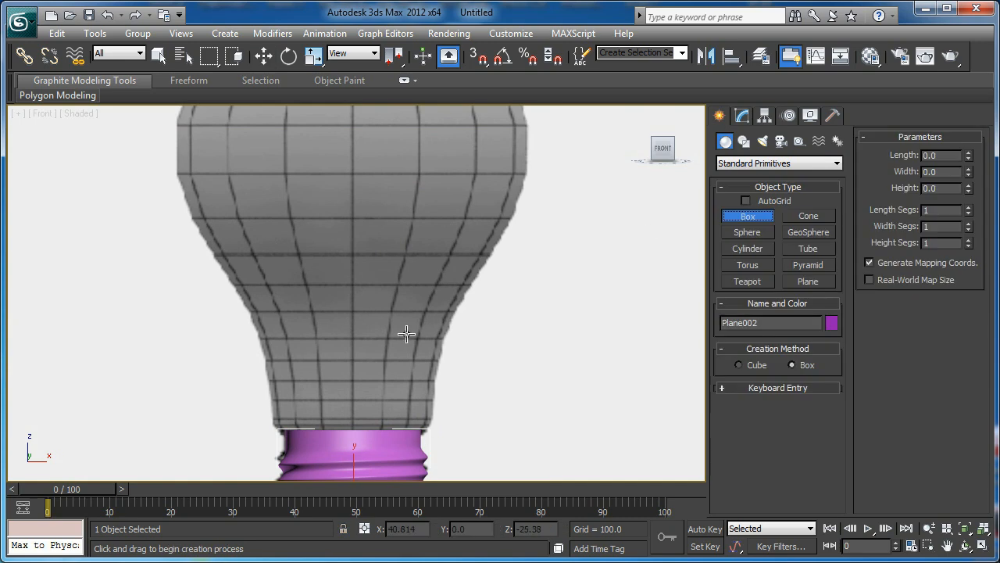
pyautogui.scroll(3, 427, 270)
pyautogui.moveTo(400, 236); pyautogui.dragTo(386, 309, button='middle')
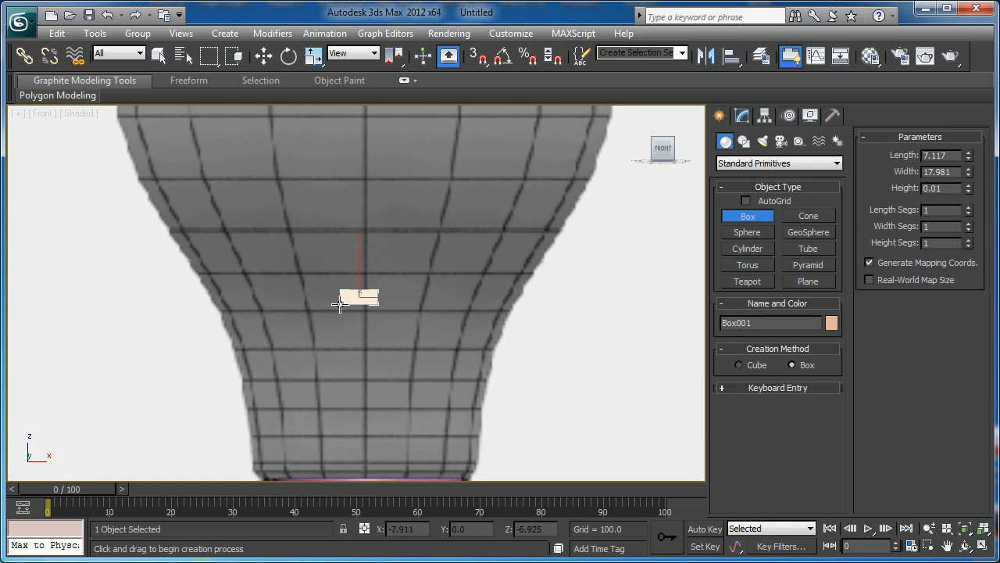
pyautogui.rightClick(341, 287)
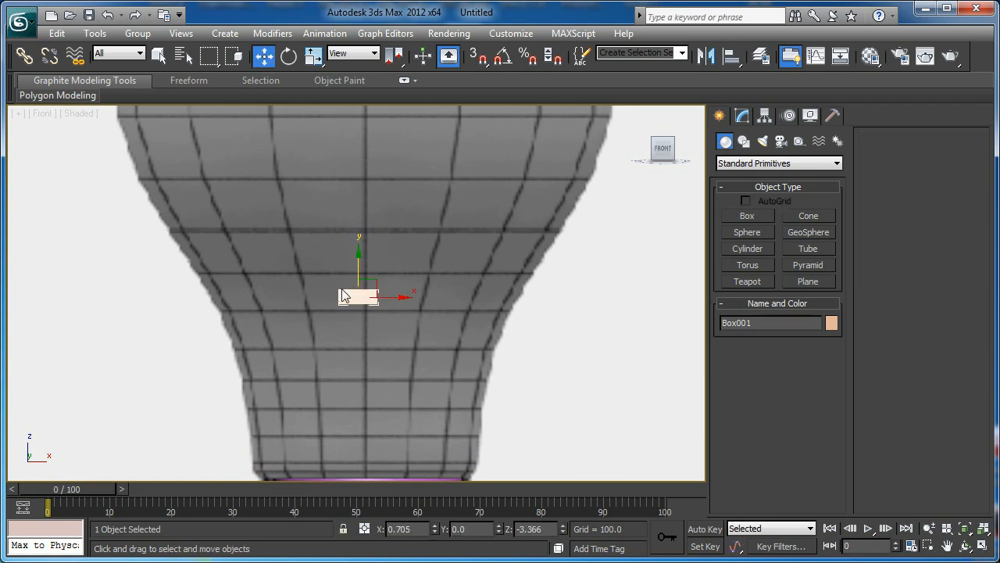
pyautogui.rightClick(353, 299)
pyautogui.moveTo(391, 443)
pyautogui.click(631, 461)
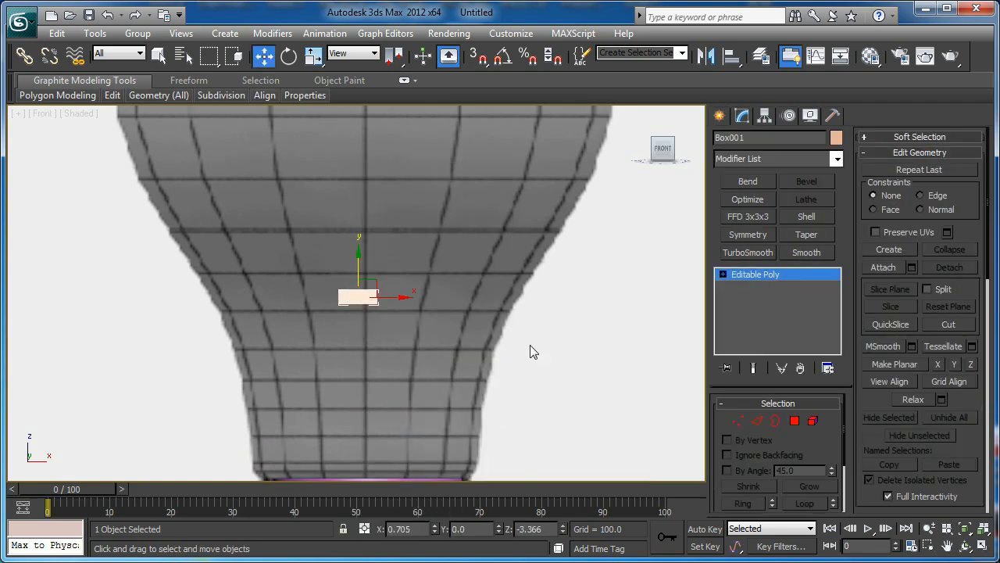
# Widen the box by moving the vertices at both of its ends outward, and leave sub-object editing.
pyautogui.scroll(5, 547, 391)
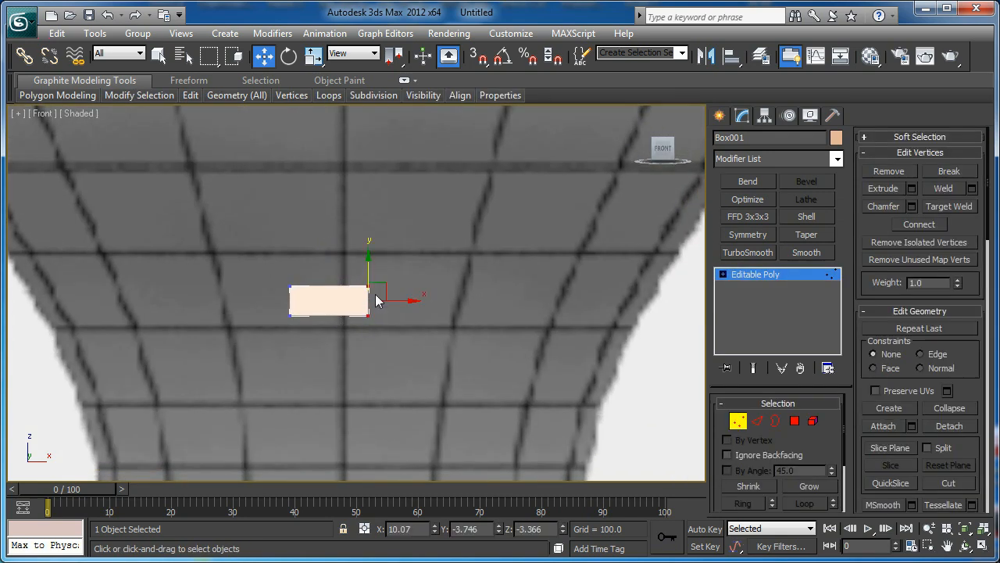
pyautogui.moveTo(393, 303); pyautogui.dragTo(422, 300)
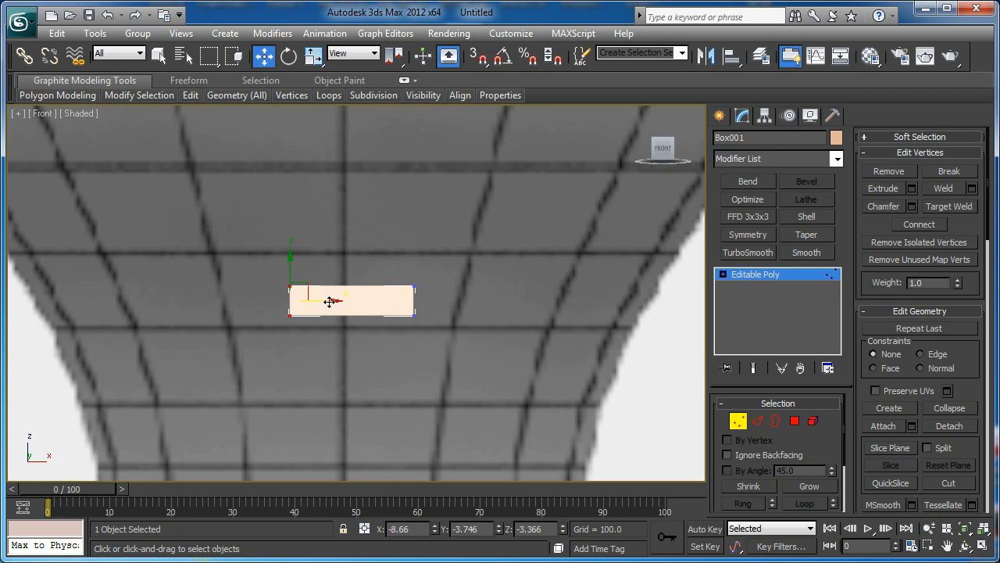
pyautogui.press('p')
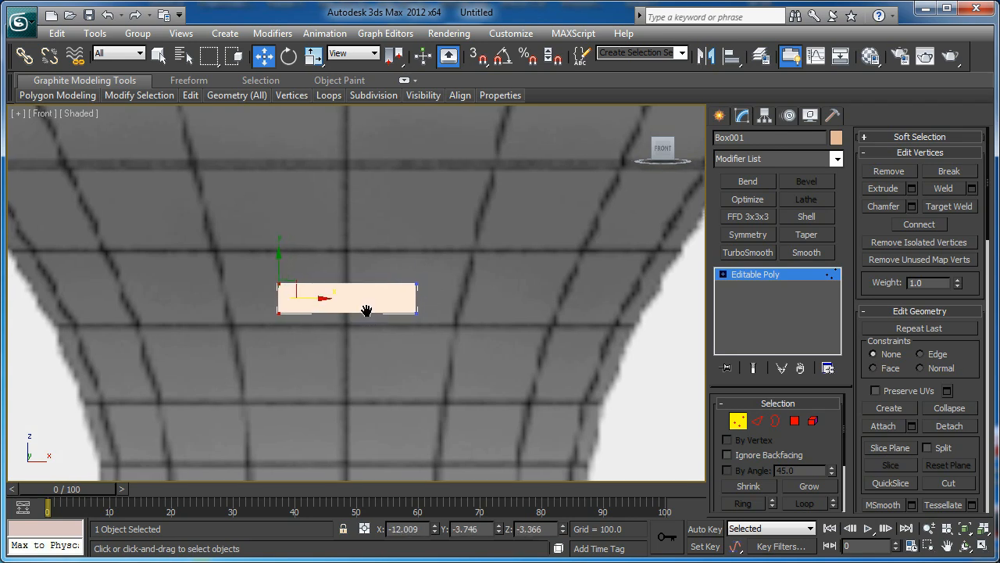
pyautogui.press('z')
pyautogui.scroll(-5, 369, 308)
pyautogui.keyDown('alt'); pyautogui.moveTo(370, 309); pyautogui.dragTo(382, 309, button='middle'); pyautogui.keyUp('alt')
pyautogui.scroll(-5, 382, 309)
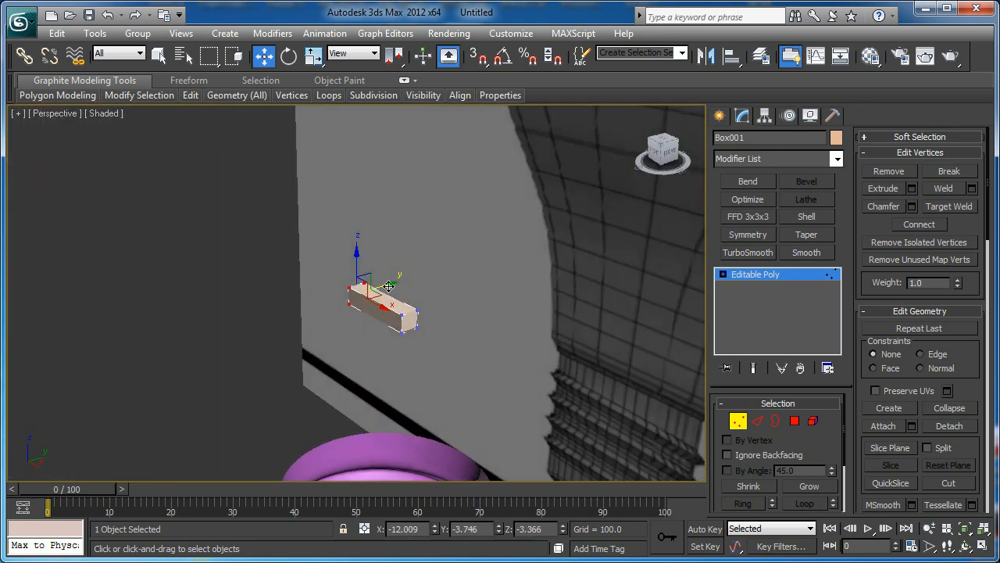
pyautogui.press('4')
pyautogui.click(797, 426)
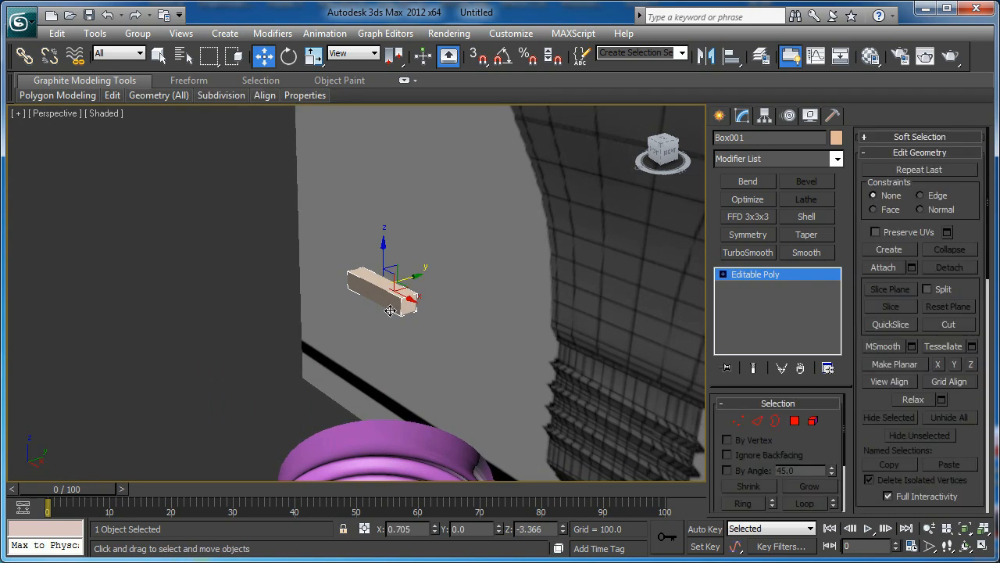
# Scale the box along its depth to about 281%.
pyautogui.press('r')
pyautogui.keyDown('alt'); pyautogui.moveTo(391, 308); pyautogui.dragTo(357, 282, button='middle'); pyautogui.keyUp('alt')
pyautogui.moveTo(440, 290); pyautogui.dragTo(547, 299)
pyautogui.keyDown('alt'); pyautogui.moveTo(415, 306); pyautogui.dragTo(427, 289, button='middle'); pyautogui.keyUp('alt')
pyautogui.moveTo(428, 288)
pyautogui.mouseDown(button='middle')
pyautogui.moveTo(429, 257)
pyautogui.moveTo(443, 281)
pyautogui.mouseUp(button='middle')
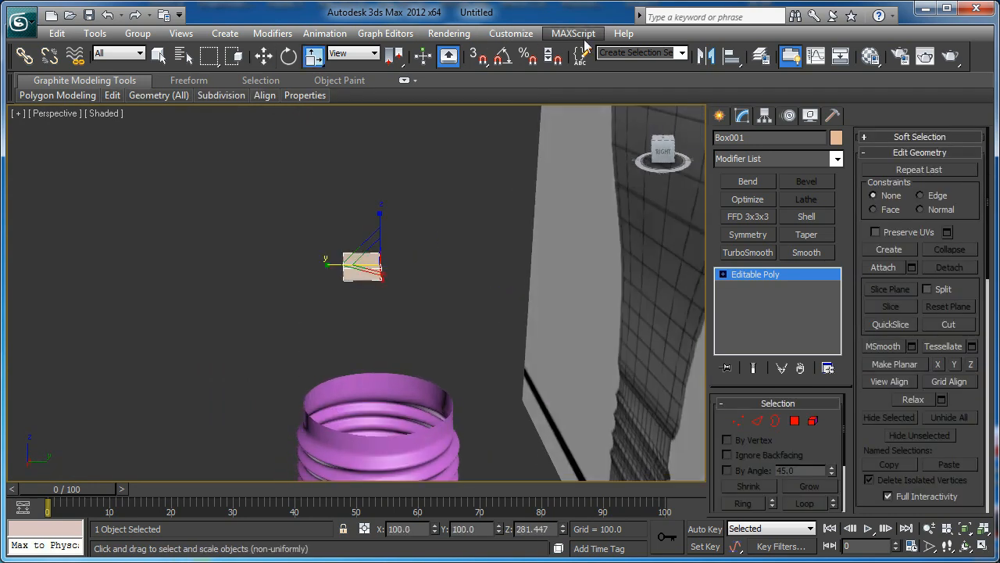
# Align the box center to center with the screw base in X and Y position only.
pyautogui.click(729, 60)
pyautogui.click(368, 379)
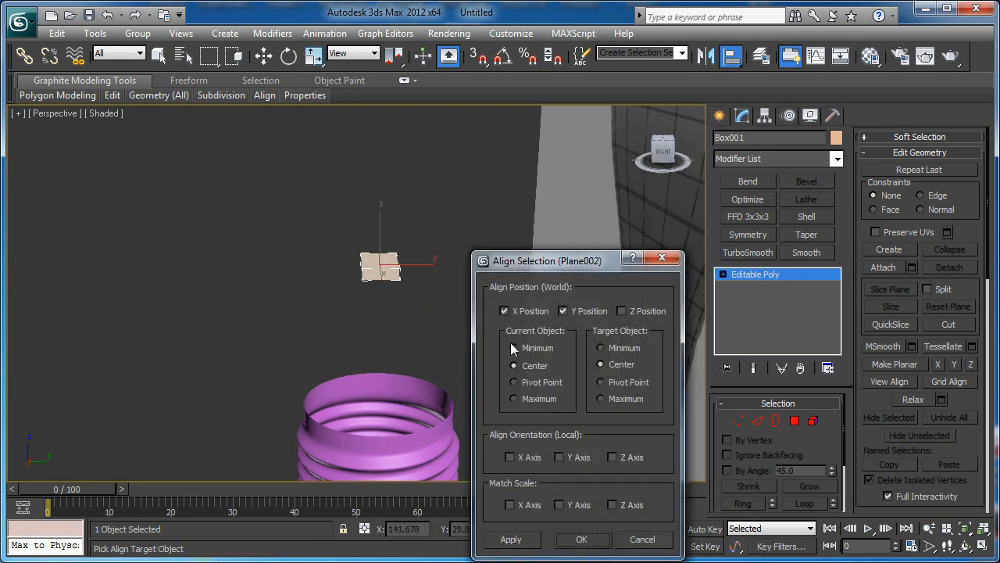
pyautogui.click(577, 542)
# Center the box's pivot on the object and scale the box's width to about 81%.
pyautogui.press('w')
pyautogui.keyDown('alt'); pyautogui.moveTo(395, 326); pyautogui.dragTo(496, 352, button='middle'); pyautogui.keyUp('alt')
pyautogui.press('f')
pyautogui.press('z')
pyautogui.scroll(-5, 438, 328)
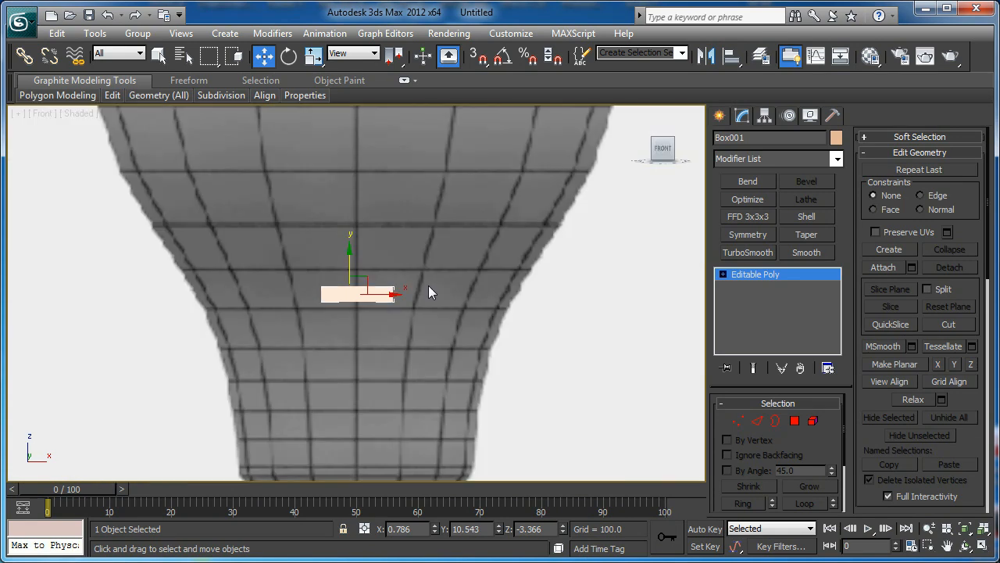
pyautogui.moveTo(426, 287); pyautogui.dragTo(440, 212, button='middle')
pyautogui.scroll(1, 440, 212)
pyautogui.press('r')
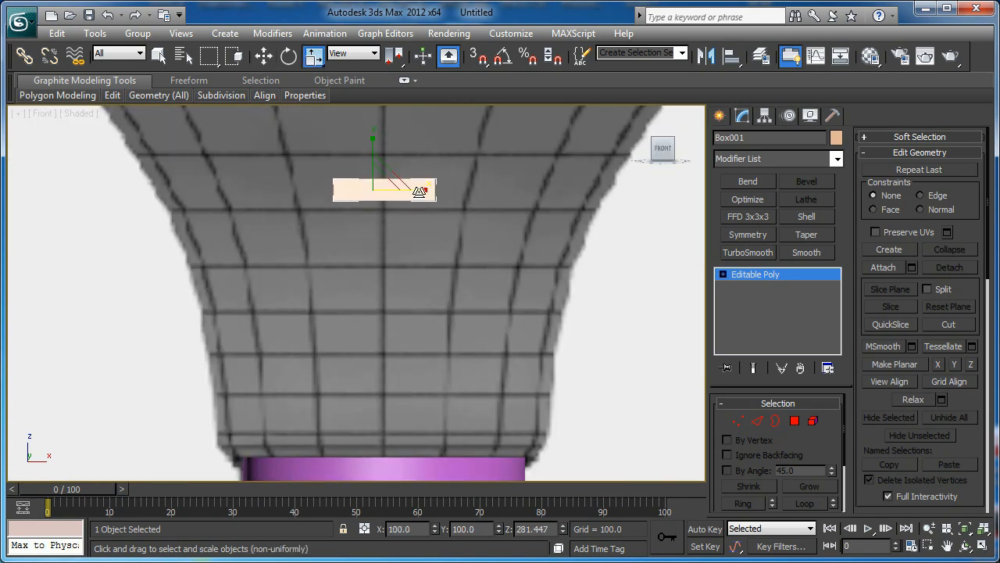
pyautogui.click(765, 116)
pyautogui.click(769, 214)
pyautogui.click(771, 294)
pyautogui.click(767, 216)
pyautogui.click(742, 116)
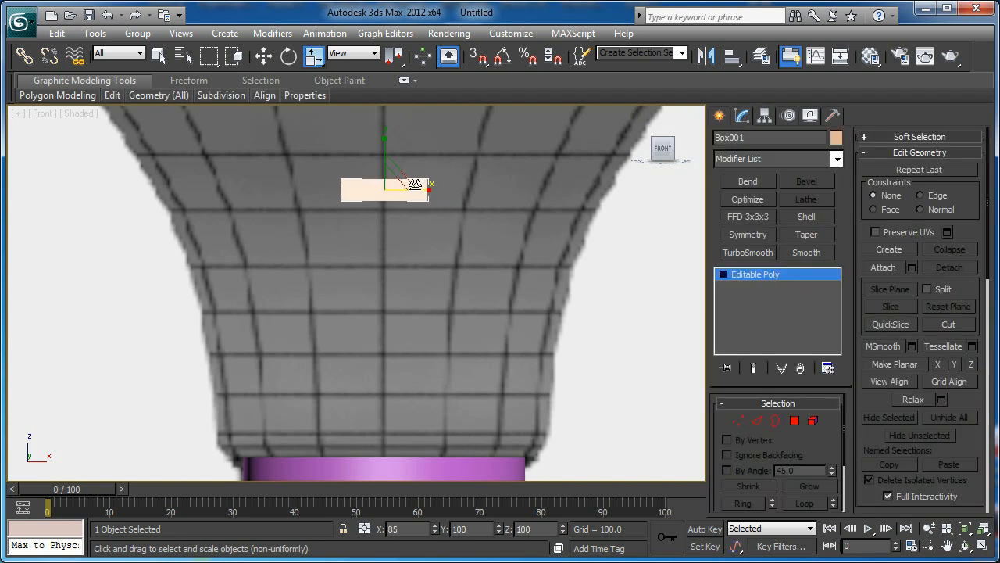
# Inset the polygon on the underside of the box.
pyautogui.moveTo(440, 199); pyautogui.dragTo(389, 281, button='middle')
pyautogui.press('p')
pyautogui.press('z')
pyautogui.scroll(-5, 358, 286)
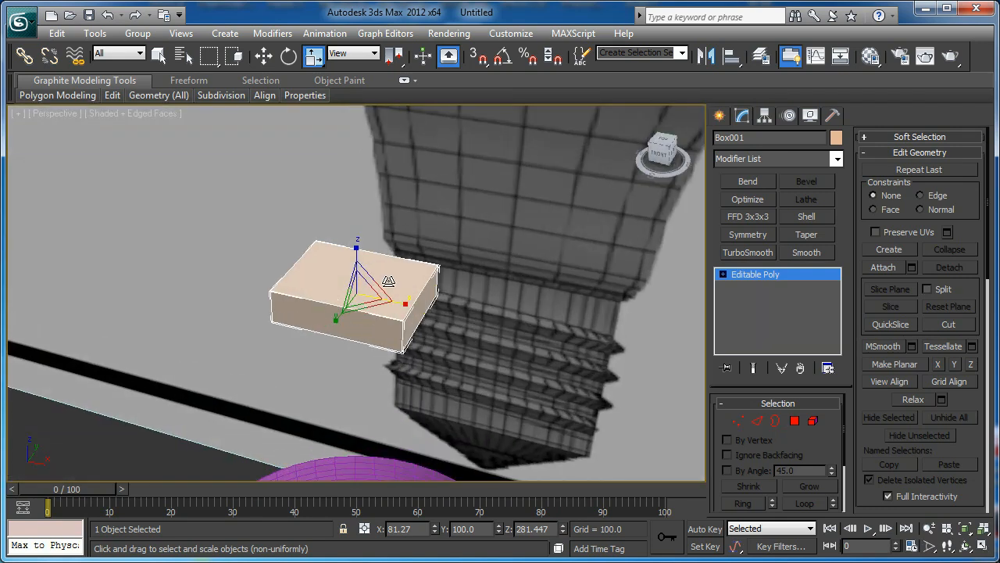
pyautogui.press('2')
pyautogui.keyDown('alt'); pyautogui.moveTo(357, 314); pyautogui.dragTo(368, 235, button='middle'); pyautogui.keyUp('alt')
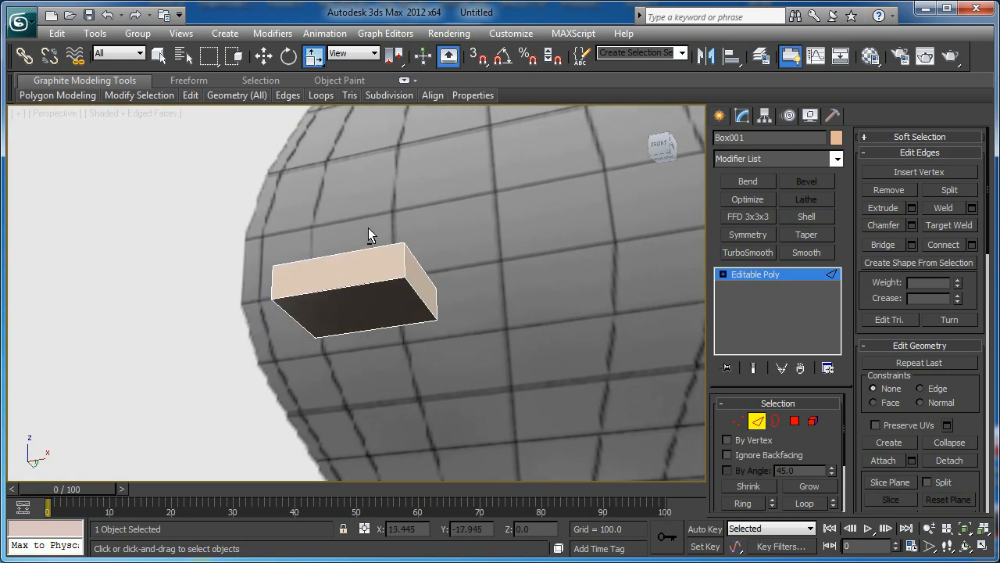
pyautogui.press('4')
pyautogui.click(364, 288)
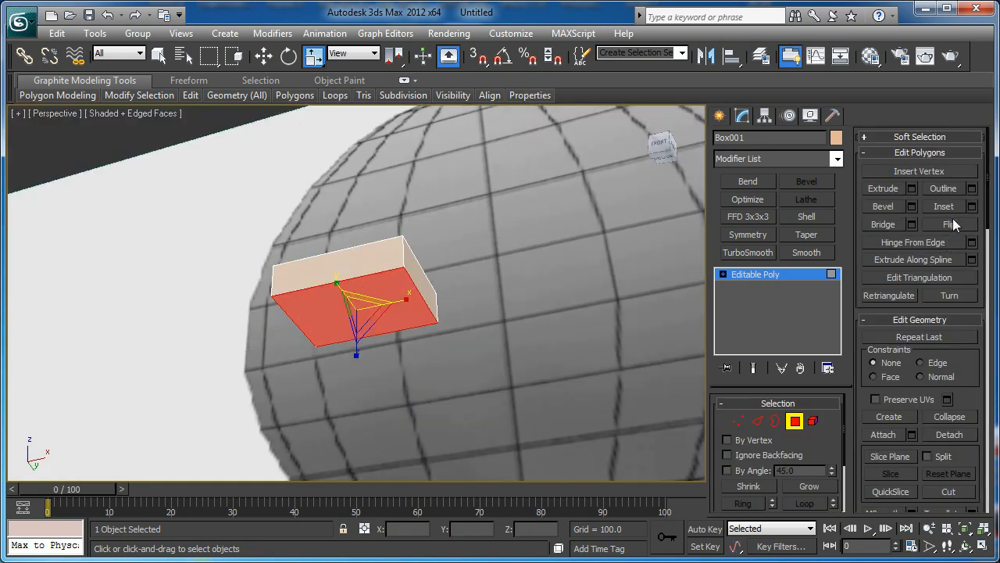
pyautogui.click(972, 207)
pyautogui.keyDown('alt'); pyautogui.moveTo(354, 328); pyautogui.dragTo(352, 370, button='middle'); pyautogui.keyUp('alt')
pyautogui.click(364, 347)
# Extrude the inset bottom polygon downward by 30 to form a stem.
pyautogui.keyDown('alt'); pyautogui.moveTo(401, 314); pyautogui.dragTo(634, 431, button='middle'); pyautogui.keyUp('alt')
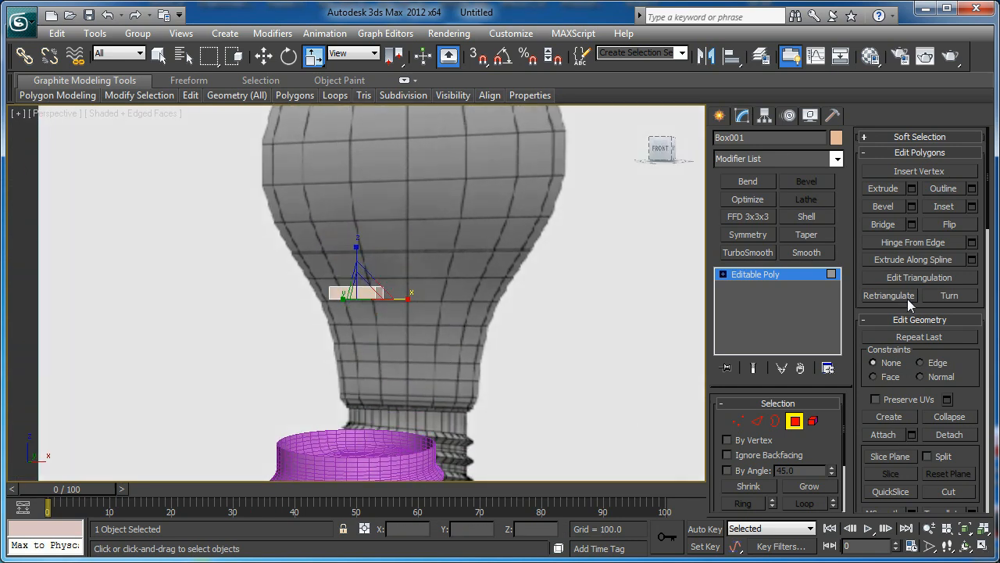
pyautogui.click(912, 188)
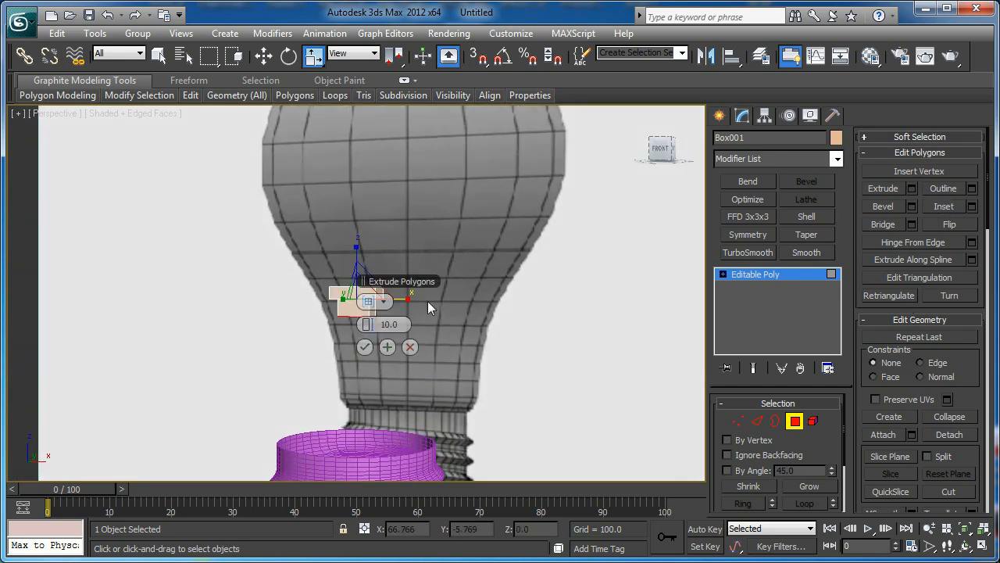
pyautogui.keyDown('alt'); pyautogui.moveTo(253, 345); pyautogui.dragTo(328, 321, button='middle'); pyautogui.keyUp('alt')
pyautogui.moveTo(389, 323); pyautogui.dragTo(459, 308)
pyautogui.click(403, 322)
pyautogui.write('3.')
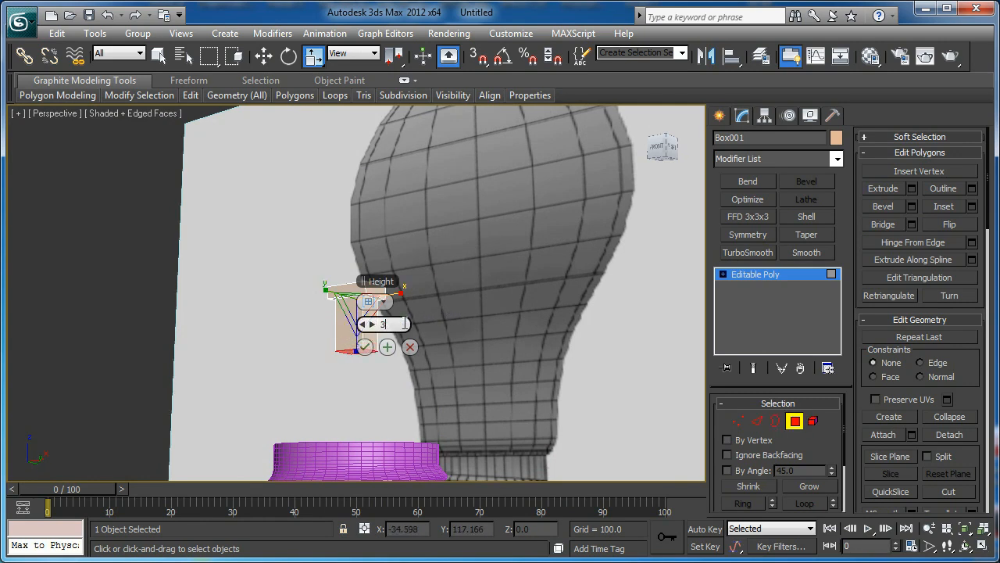
pyautogui.write('0')
pyautogui.press('Return')
# Delete the stem's end polygon and extend the open border outward into a flat flange, at about 219% in X and Y.
pyautogui.moveTo(403, 322)
pyautogui.keyDown('alt'); pyautogui.mouseDown(button='middle')
pyautogui.moveTo(416, 369)
pyautogui.moveTo(309, 378)
pyautogui.moveTo(354, 368)
pyautogui.moveTo(313, 347)
pyautogui.moveTo(342, 347)
pyautogui.moveTo(328, 328)
pyautogui.moveTo(308, 355)
pyautogui.moveTo(465, 316)
pyautogui.moveTo(466, 290)
pyautogui.moveTo(429, 350)
pyautogui.moveTo(435, 302)
pyautogui.moveTo(428, 309)
pyautogui.mouseUp(button='middle'); pyautogui.keyUp('alt')
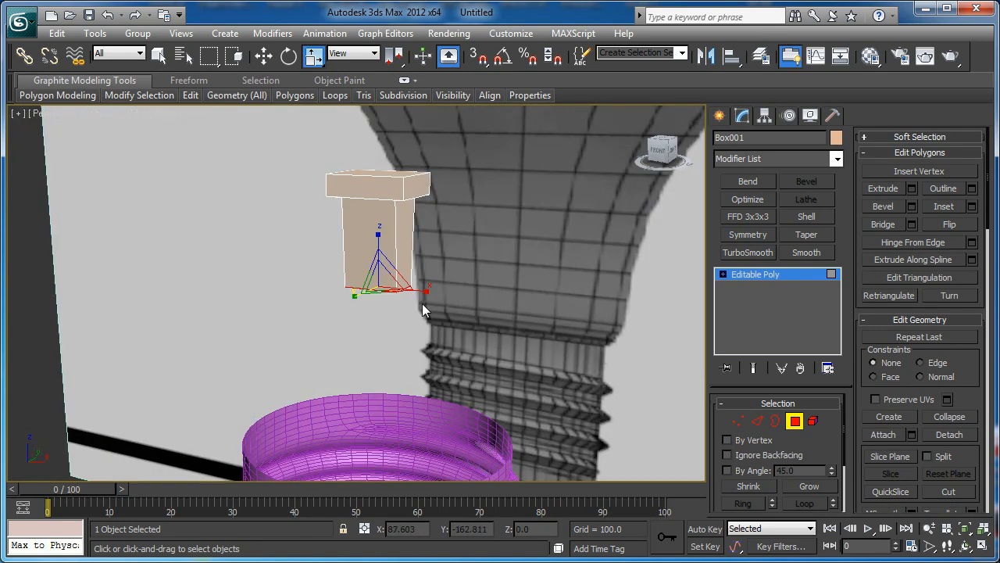
pyautogui.click(421, 305)
pyautogui.press('3')
pyautogui.click(383, 290)
pyautogui.moveTo(383, 290)
pyautogui.keyDown('alt'); pyautogui.mouseDown(button='middle')
pyautogui.moveTo(394, 316)
pyautogui.moveTo(377, 346)
pyautogui.moveTo(389, 281)
pyautogui.mouseUp(button='middle'); pyautogui.keyUp('alt')
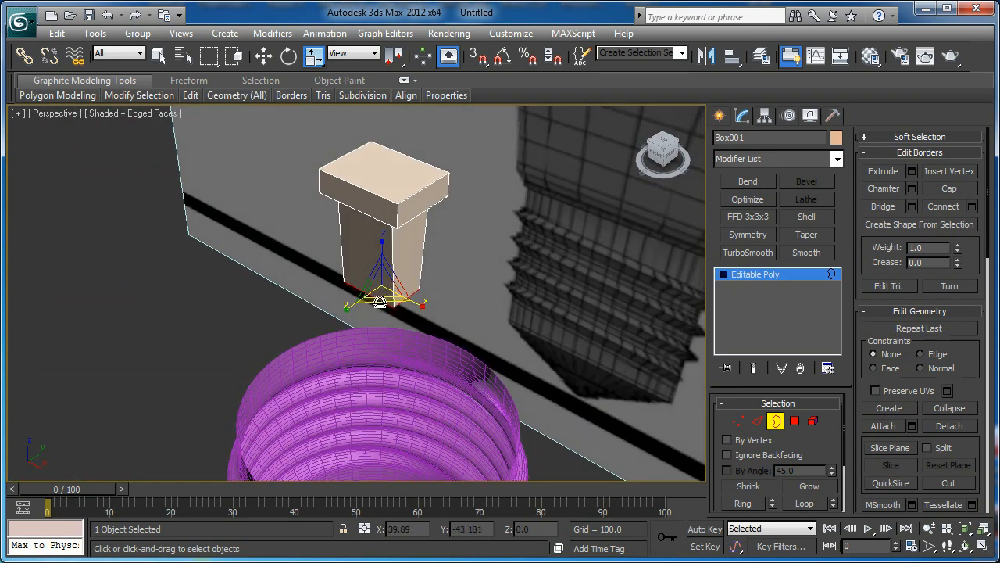
pyautogui.moveTo(379, 301); pyautogui.dragTo(385, 365)
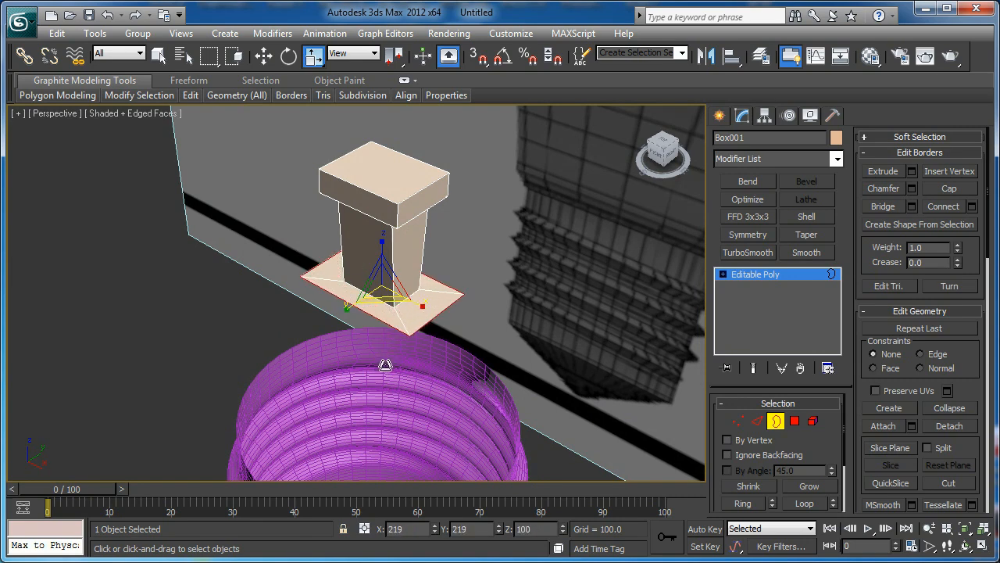
pyautogui.keyDown('alt'); pyautogui.moveTo(385, 364); pyautogui.dragTo(350, 307, button='middle'); pyautogui.keyUp('alt')
pyautogui.moveTo(330, 291); pyautogui.dragTo(335, 291)
# Extend the flange's border down to about Z -68 as a block and scale its lower end inward to taper it.
pyautogui.keyDown('alt'); pyautogui.moveTo(341, 291); pyautogui.dragTo(468, 260, button='middle'); pyautogui.keyUp('alt')
pyautogui.scroll(-4, 436, 278)
pyautogui.press('w')
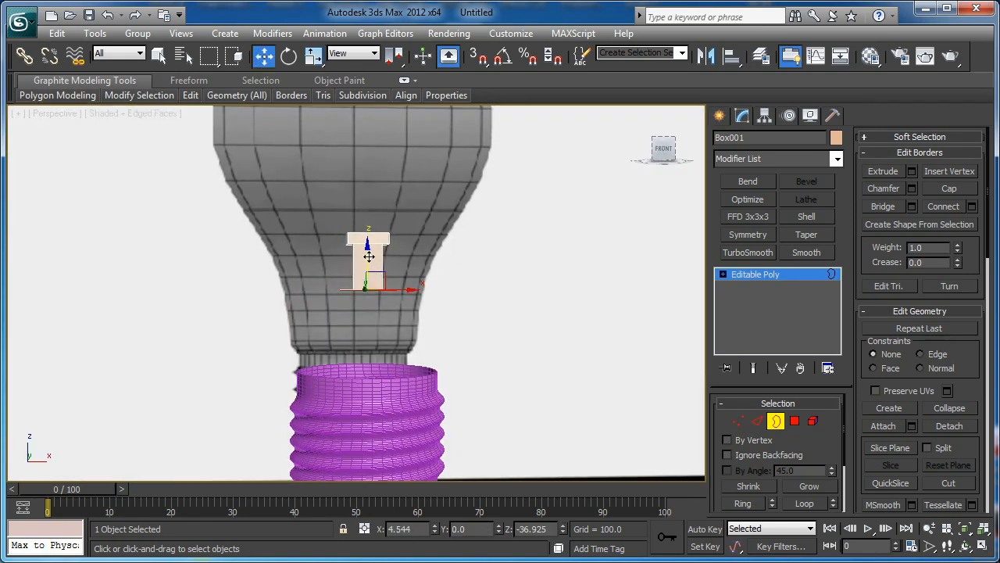
pyautogui.moveTo(369, 257); pyautogui.dragTo(368, 293)
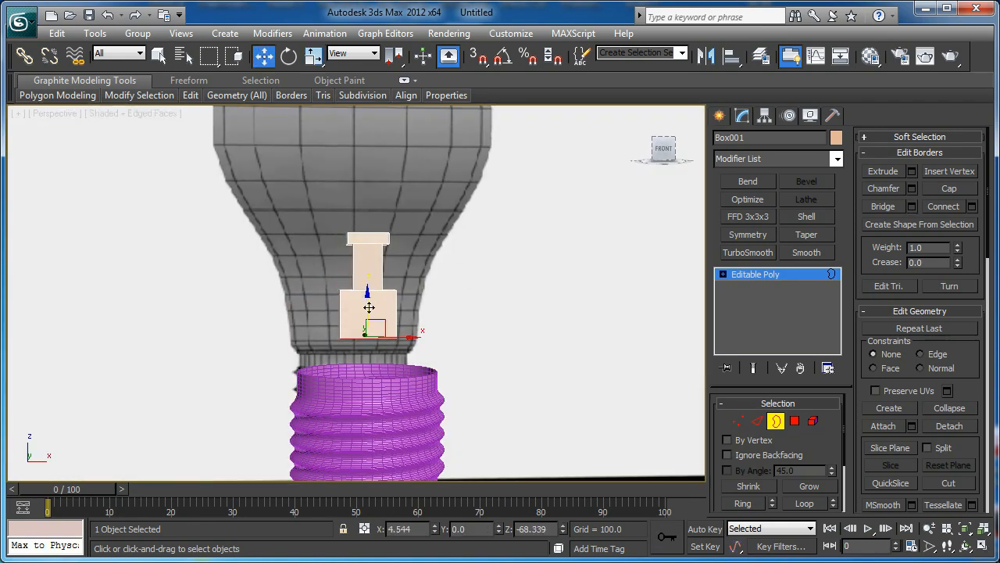
pyautogui.press('r')
pyautogui.keyDown('alt'); pyautogui.moveTo(323, 342); pyautogui.dragTo(308, 374, button='middle'); pyautogui.keyUp('alt')
pyautogui.scroll(2, 411, 364)
pyautogui.moveTo(376, 386); pyautogui.dragTo(376, 381)
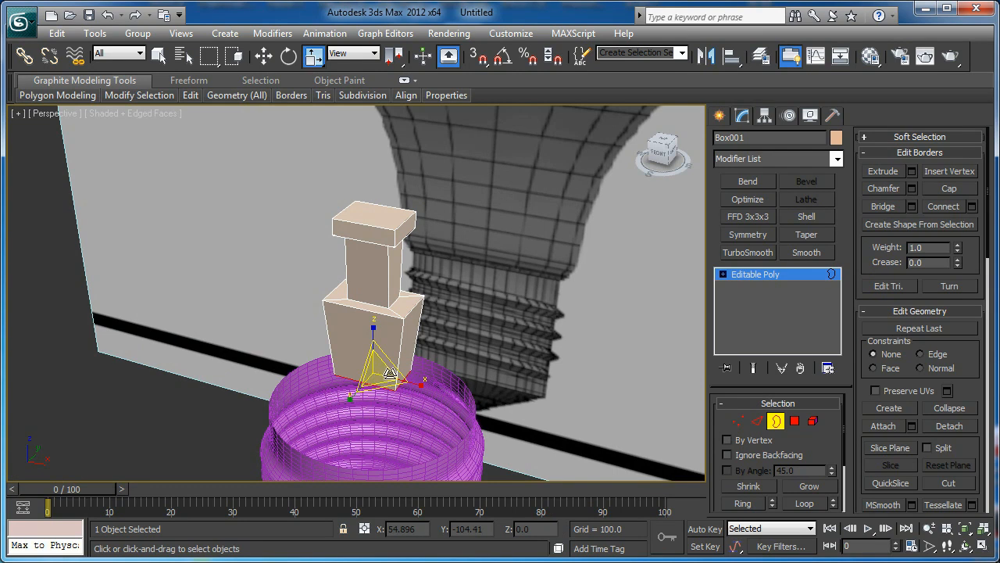
# Extend the tapered block's open border outward into a narrow ledge, starting at about 122% in X and Y, and even out its sides.
pyautogui.moveTo(390, 370); pyautogui.dragTo(390, 329, button='middle')
pyautogui.moveTo(382, 349); pyautogui.dragTo(381, 357)
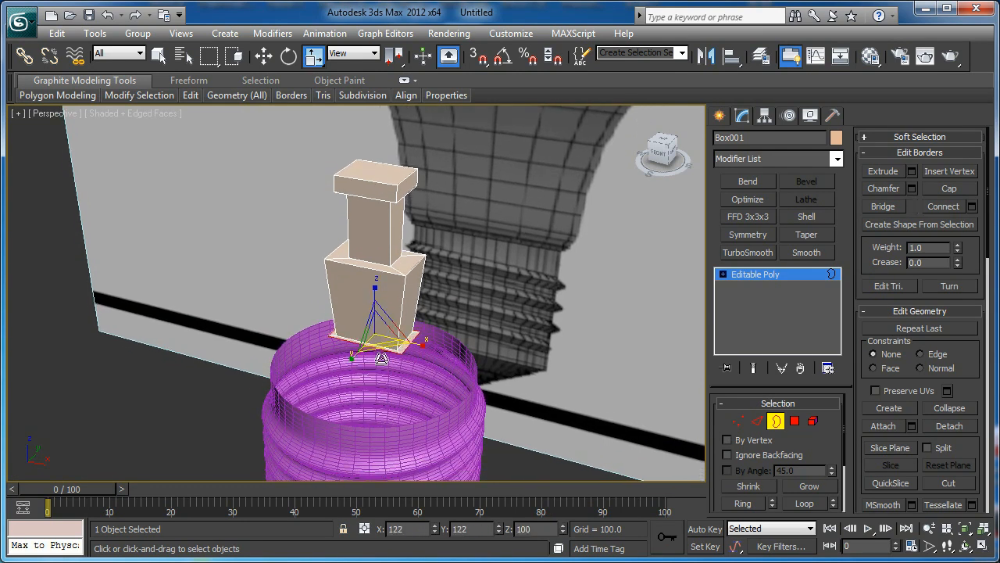
pyautogui.keyDown('alt'); pyautogui.moveTo(382, 364); pyautogui.dragTo(338, 350, button='middle'); pyautogui.keyUp('alt')
pyautogui.moveTo(336, 349); pyautogui.dragTo(333, 348)
pyautogui.keyDown('alt'); pyautogui.moveTo(341, 345); pyautogui.dragTo(377, 344, button='middle'); pyautogui.keyUp('alt')
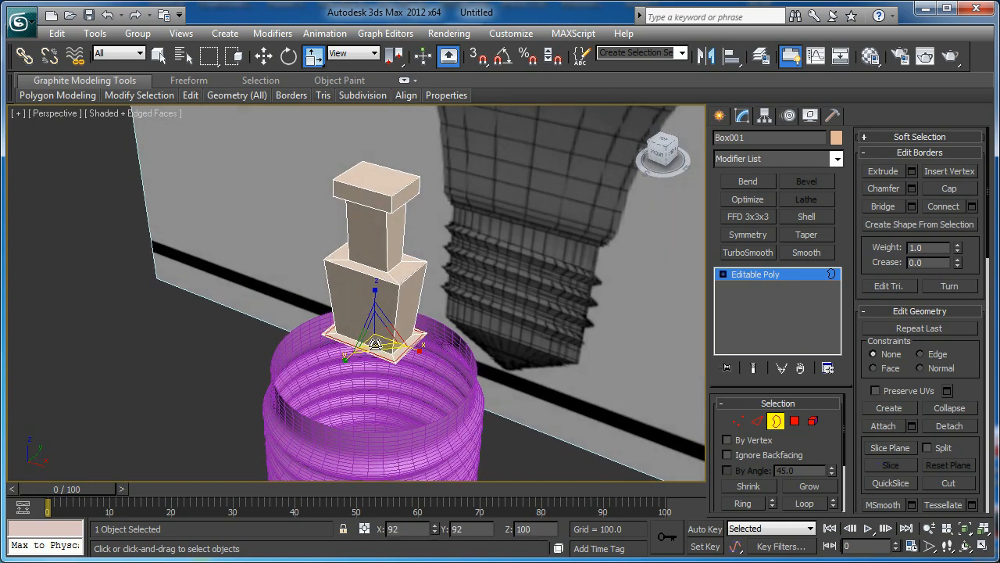
# Extend the border into a wider sloped shoulder and straight down into the screw base, to about Z -177.
pyautogui.keyDown('alt'); pyautogui.moveTo(379, 371); pyautogui.dragTo(374, 299, button='middle'); pyautogui.keyUp('alt')
pyautogui.press('w')
pyautogui.moveTo(372, 309); pyautogui.dragTo(372, 322)
pyautogui.scroll(-3, 372, 323)
pyautogui.keyDown('alt'); pyautogui.moveTo(372, 323); pyautogui.dragTo(441, 283, button='middle'); pyautogui.keyUp('alt')
pyautogui.keyDown('shift'); pyautogui.moveTo(415, 275); pyautogui.dragTo(398, 389); pyautogui.keyUp('shift')
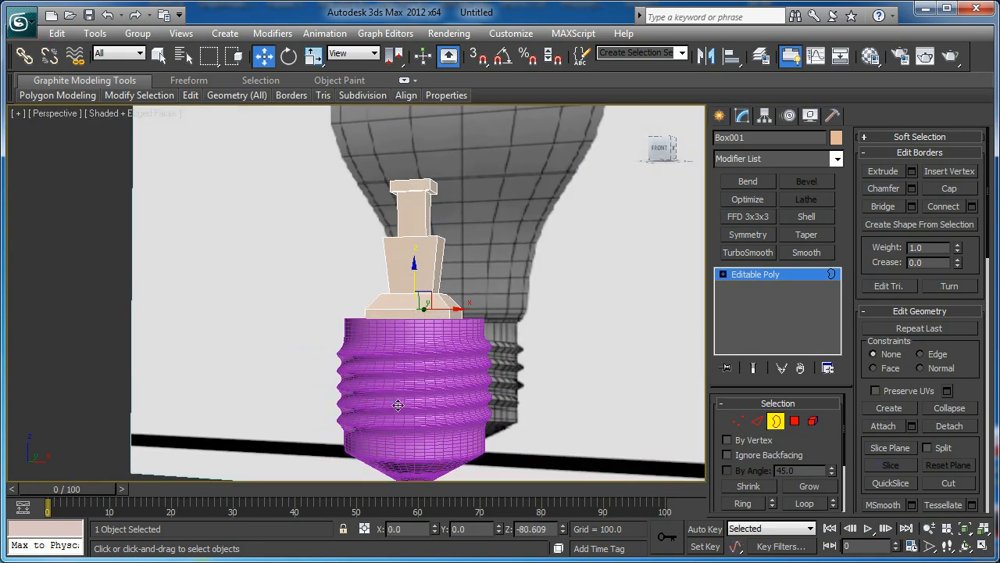
pyautogui.moveTo(396, 427)
pyautogui.mouseDown(button='middle')
pyautogui.moveTo(408, 375)
pyautogui.moveTo(447, 357)
pyautogui.moveTo(679, 384)
pyautogui.mouseUp(button='middle')
pyautogui.press('F3')
pyautogui.press('F3')
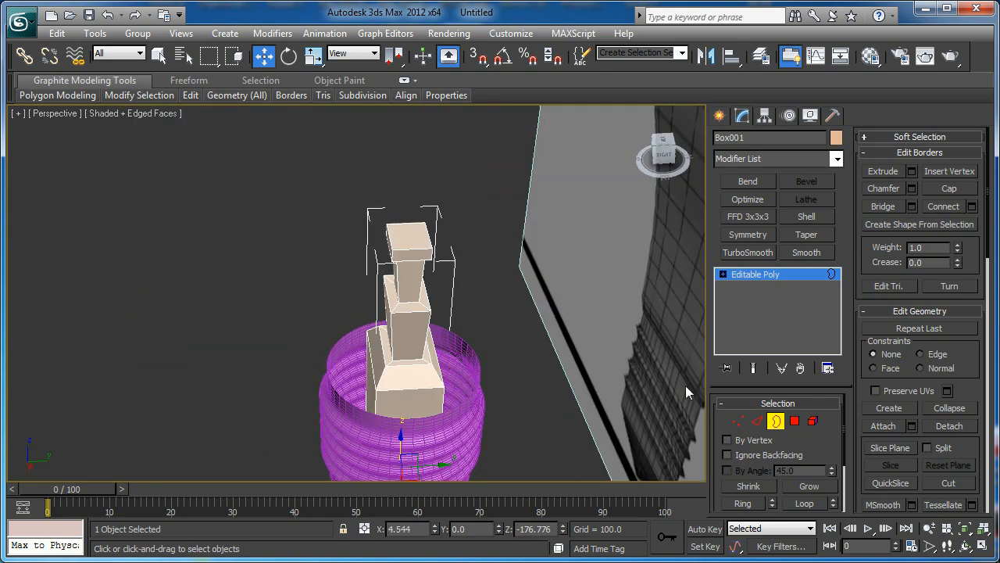
# Scale the whole stepped stem object narrower in X and Y.
pyautogui.click(778, 427)
pyautogui.keyDown('alt'); pyautogui.moveTo(438, 280); pyautogui.dragTo(467, 274, button='middle'); pyautogui.keyUp('alt')
pyautogui.scroll(3, 469, 271)
pyautogui.press('r')
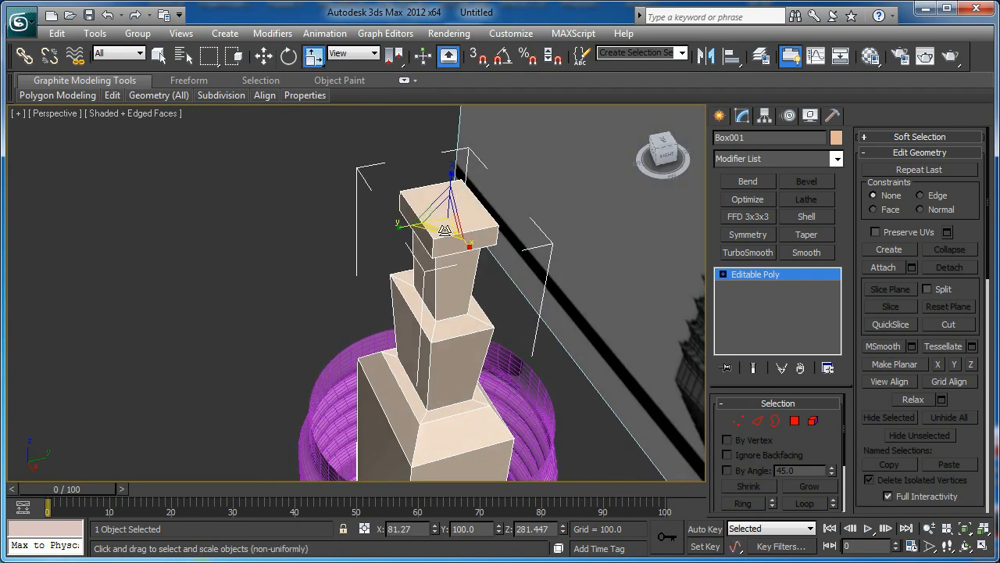
pyautogui.keyDown('alt'); pyautogui.moveTo(446, 214); pyautogui.dragTo(454, 306, button='middle'); pyautogui.keyUp('alt')
# Raise the stem's open bottom border inside the screw base to about Z -135, checking it in wireframe.
pyautogui.press('3')
pyautogui.press('F3')
pyautogui.press('w')
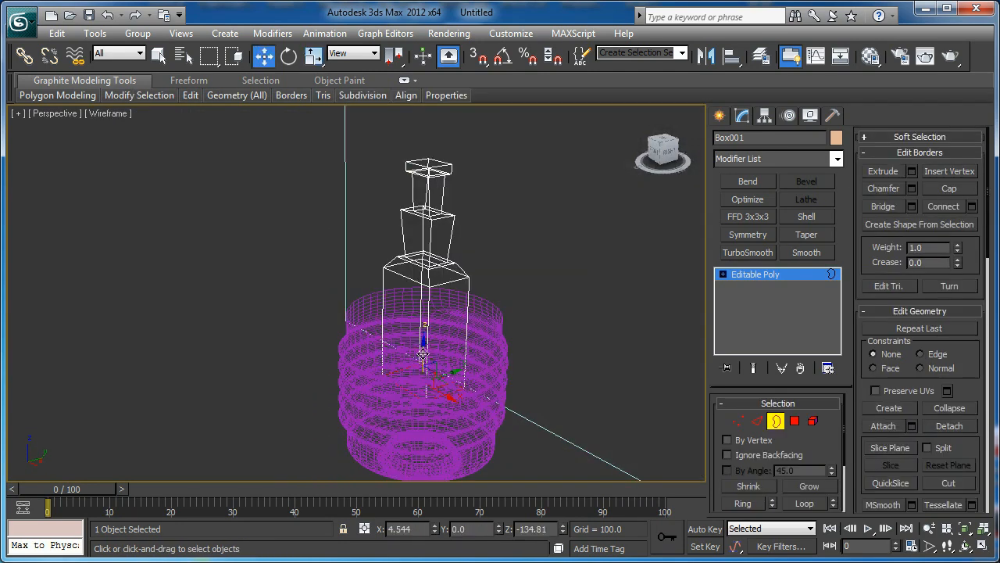
pyautogui.moveTo(418, 409); pyautogui.dragTo(419, 412)
pyautogui.moveTo(419, 412)
pyautogui.keyDown('alt'); pyautogui.mouseDown(button='middle')
pyautogui.moveTo(424, 384)
pyautogui.moveTo(498, 306)
pyautogui.moveTo(516, 364)
pyautogui.mouseUp(button='middle'); pyautogui.keyUp('alt')
pyautogui.press('F3')
# Raise the cap's vertices in the front view to about Z 38, lengthening the thin stem below it.
pyautogui.press('f')
pyautogui.press('z')
pyautogui.scroll(-8, 461, 281)
pyautogui.scroll(4, 432, 329)
pyautogui.moveTo(428, 217); pyautogui.dragTo(430, 262, button='middle')
pyautogui.press('1')
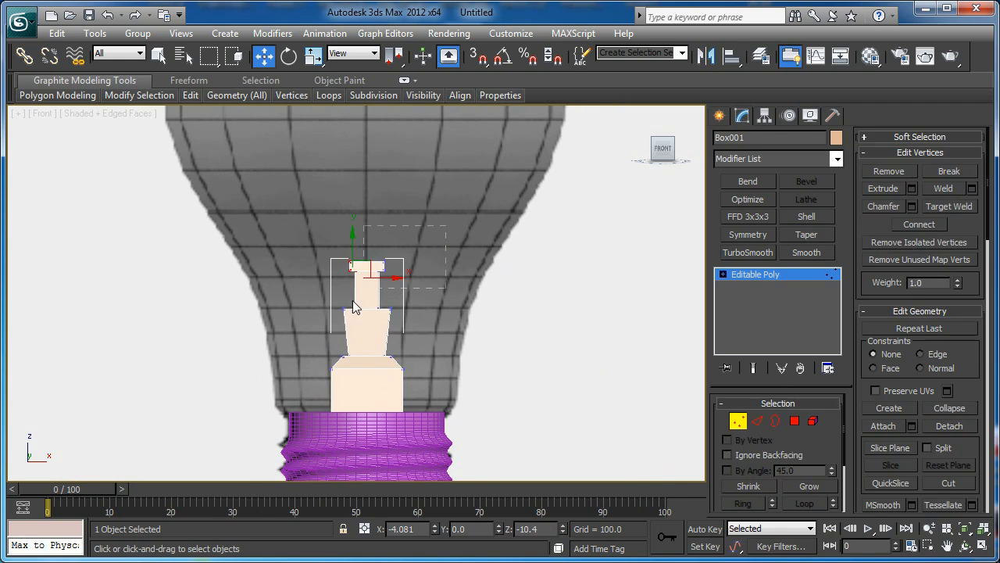
pyautogui.moveTo(366, 240); pyautogui.dragTo(365, 205)
pyautogui.moveTo(365, 205); pyautogui.dragTo(365, 318, button='middle')
pyautogui.moveTo(368, 310); pyautogui.dragTo(362, 265)
# Raise the vertices at the upper rim of the stem's tapered section to about Z -12.7 in the front view.
pyautogui.moveTo(362, 420); pyautogui.dragTo(364, 361, button='middle')
pyautogui.scroll(2, 364, 362)
pyautogui.press('F3')
pyautogui.moveTo(446, 345); pyautogui.dragTo(299, 393)
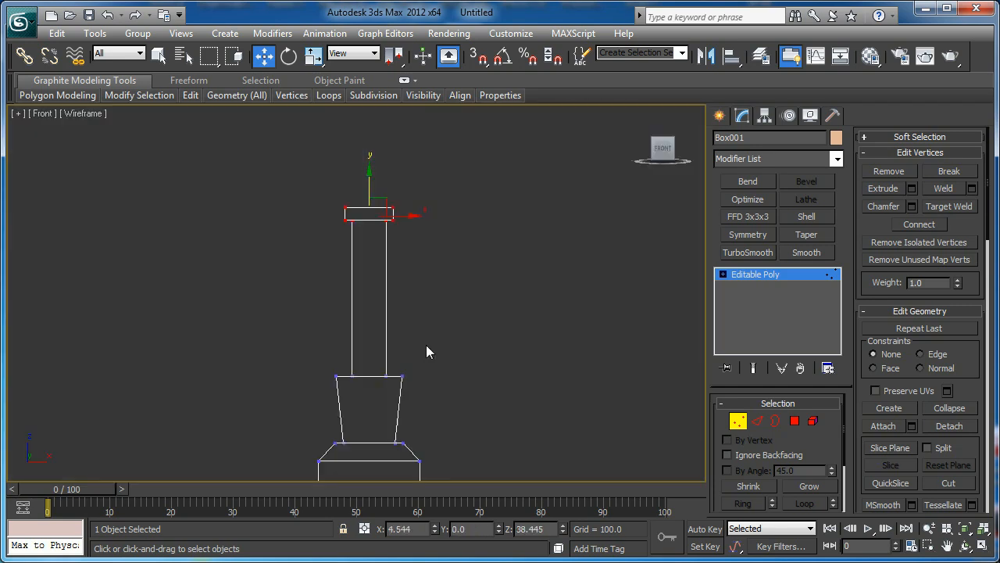
pyautogui.moveTo(369, 354); pyautogui.dragTo(368, 308)
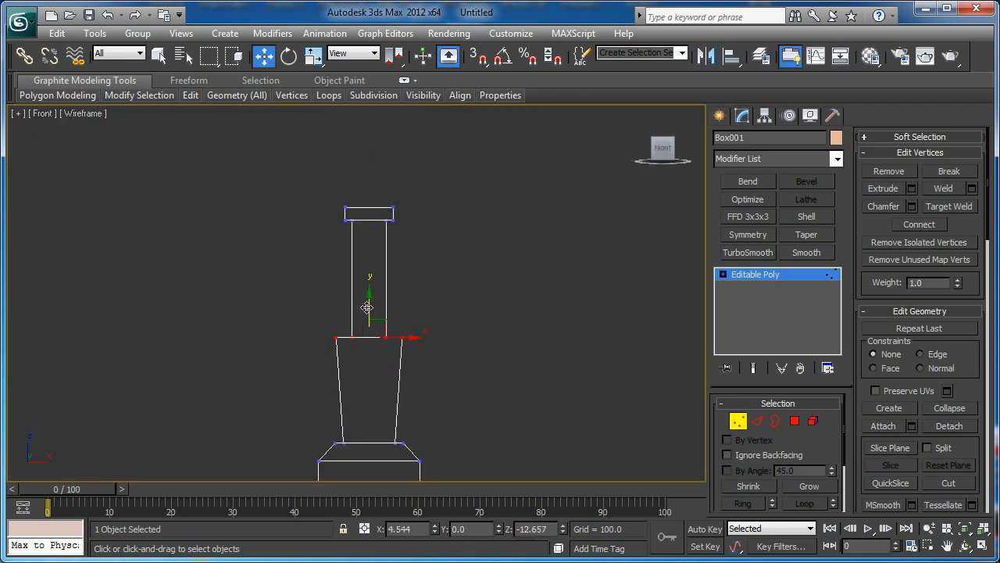
# Connect the stem's ring of front and back edges with 2 segments and a pinch of about 50, adding two lengthwise loops.
pyautogui.press('p')
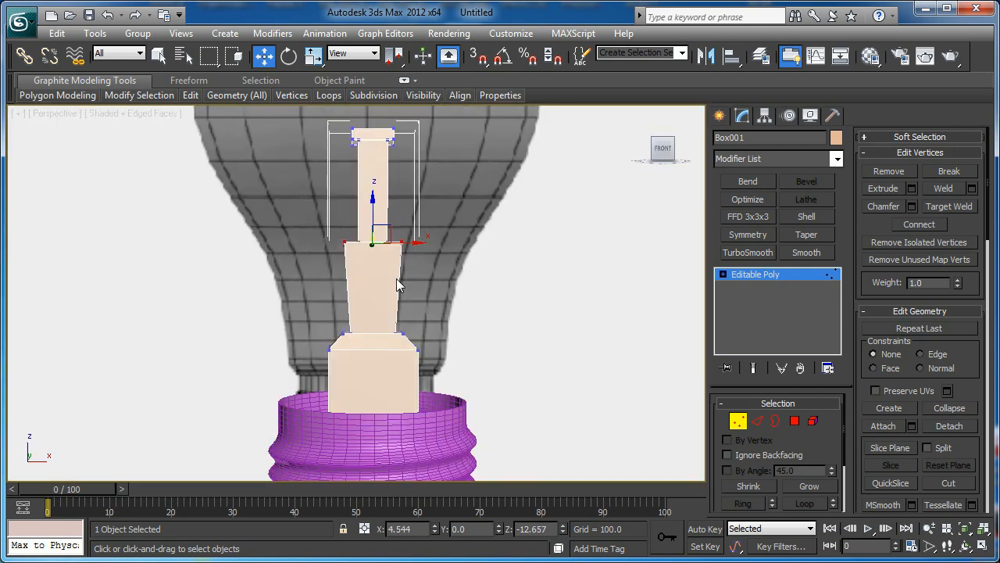
pyautogui.keyDown('alt'); pyautogui.moveTo(391, 288); pyautogui.dragTo(345, 320, button='middle'); pyautogui.keyUp('alt')
pyautogui.scroll(3, 344, 320)
pyautogui.scroll(-5, 361, 290)
pyautogui.scroll(2, 398, 324)
pyautogui.moveTo(393, 273); pyautogui.dragTo(432, 217, button='middle')
pyautogui.moveTo(442, 323); pyautogui.dragTo(416, 341, button='middle')
pyautogui.press('2')
pyautogui.scroll(2, 465, 289)
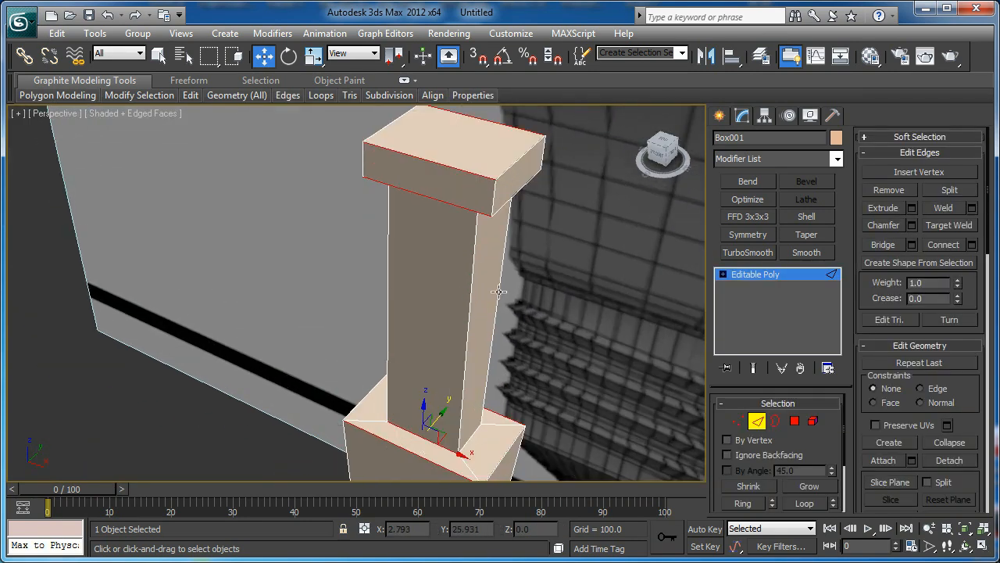
pyautogui.keyDown('alt'); pyautogui.moveTo(465, 289); pyautogui.dragTo(466, 313, button='middle'); pyautogui.keyUp('alt')
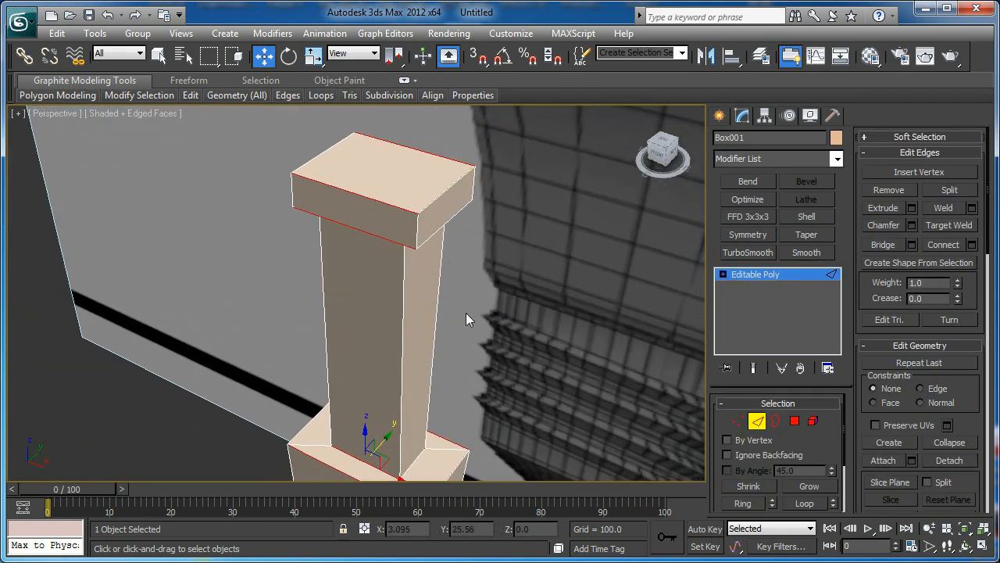
pyautogui.click(972, 244)
pyautogui.click(372, 301)
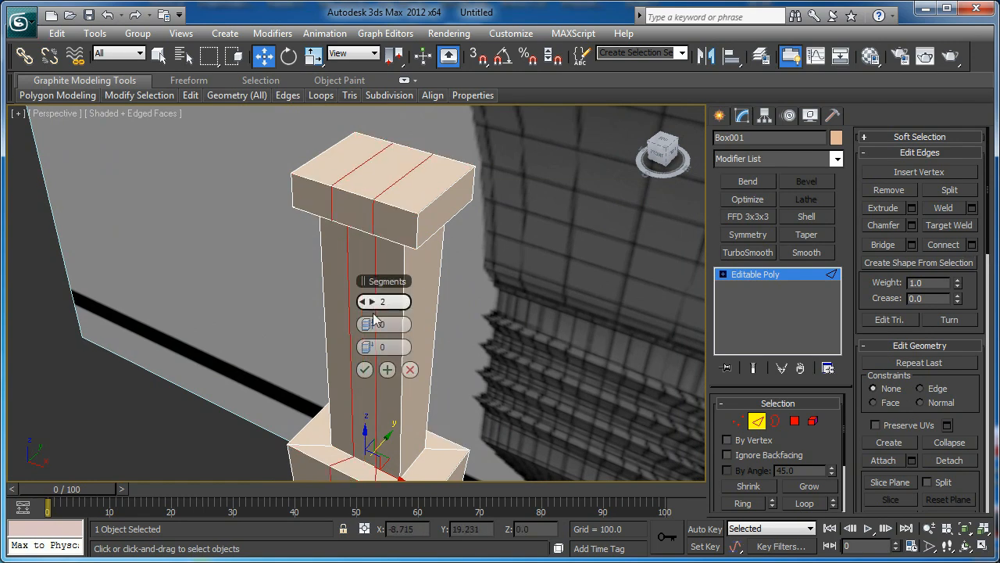
pyautogui.moveTo(374, 324); pyautogui.dragTo(538, 327)
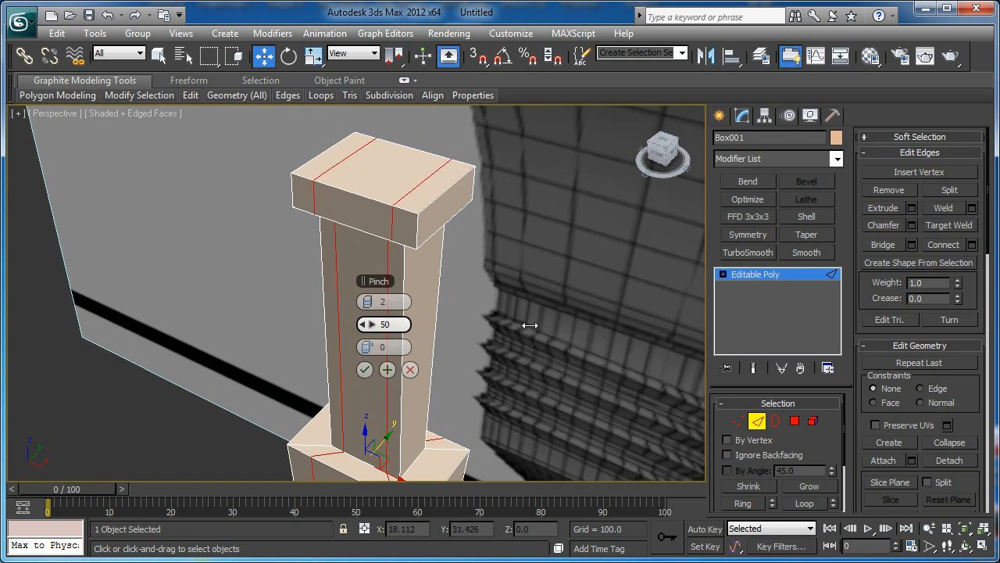
pyautogui.click(366, 373)
# Connect the ring of edges across the stem's other two sides with 2 segments and a pinch of about 46.
pyautogui.keyDown('alt'); pyautogui.moveTo(367, 373); pyautogui.dragTo(381, 337, button='middle'); pyautogui.keyUp('alt')
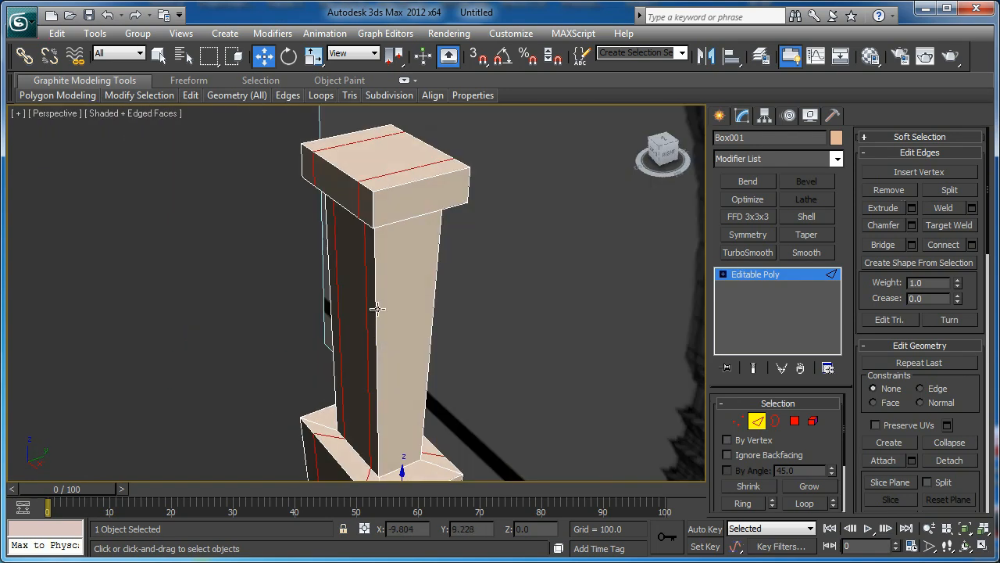
pyautogui.click(406, 209)
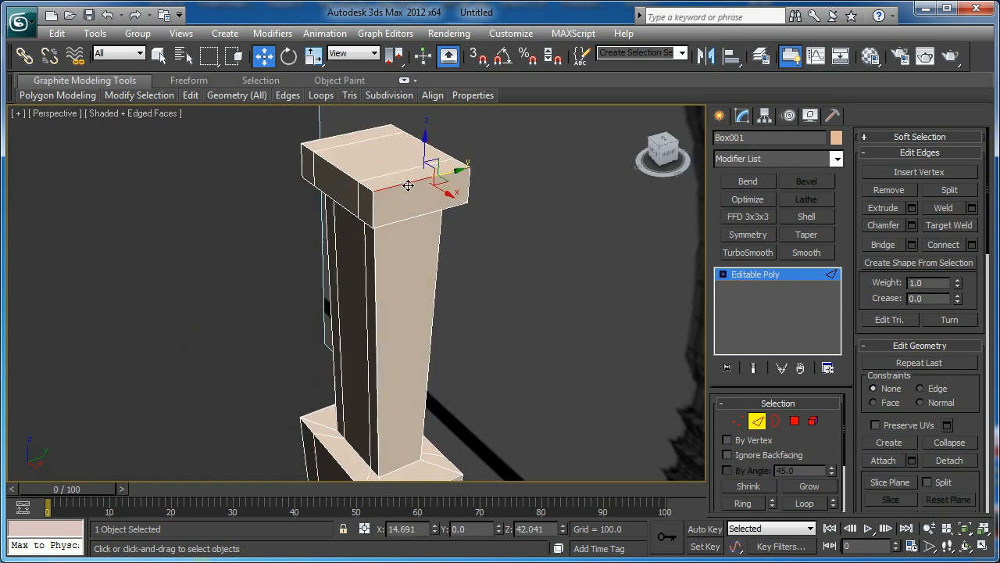
pyautogui.click(972, 245)
pyautogui.keyDown('alt'); pyautogui.moveTo(375, 344); pyautogui.dragTo(366, 329, button='middle'); pyautogui.keyUp('alt')
pyautogui.moveTo(364, 327); pyautogui.dragTo(362, 325)
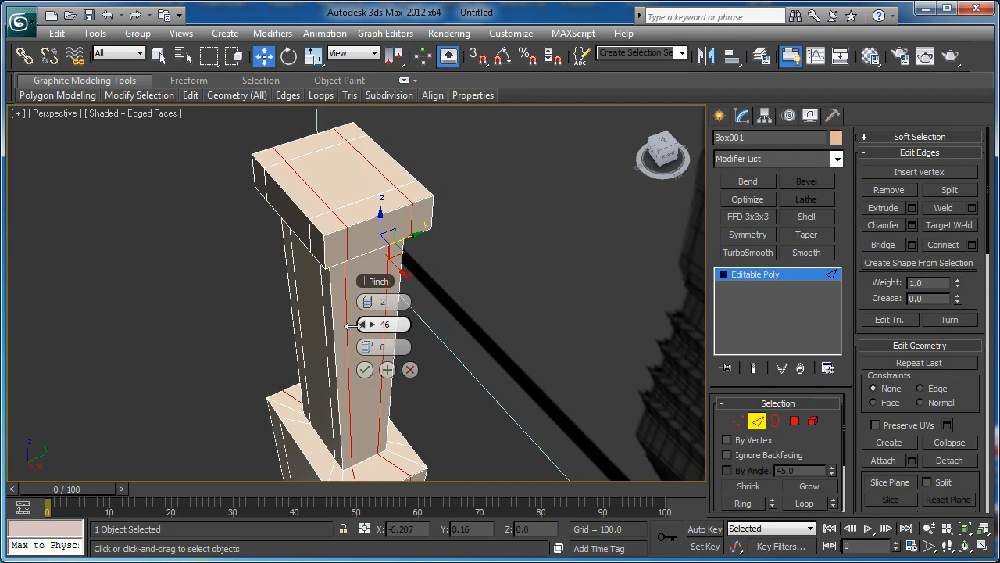
pyautogui.click(365, 370)
# Connect the upright edges of the tapered section to add two horizontal edge loops around it.
pyautogui.moveTo(366, 370); pyautogui.dragTo(406, 222, button='middle')
pyautogui.scroll(-3, 396, 346)
pyautogui.scroll(3, 409, 236)
pyautogui.doubleClick(427, 250)
pyautogui.click(436, 229)
pyautogui.hotkey('alt', 'r')
pyautogui.click(943, 244)
# Connect the ring of slanted edges on the sloped shoulder to add two edge loops around it.
pyautogui.keyDown('alt'); pyautogui.moveTo(502, 280); pyautogui.dragTo(394, 282, button='middle'); pyautogui.keyUp('alt')
pyautogui.scroll(-2, 448, 314)
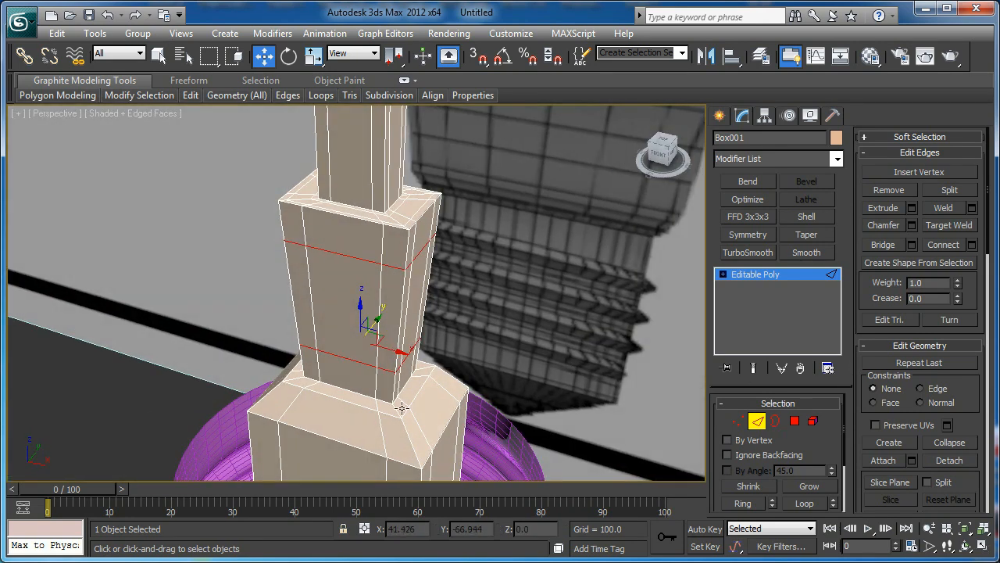
pyautogui.scroll(3, 403, 392)
pyautogui.click(393, 320)
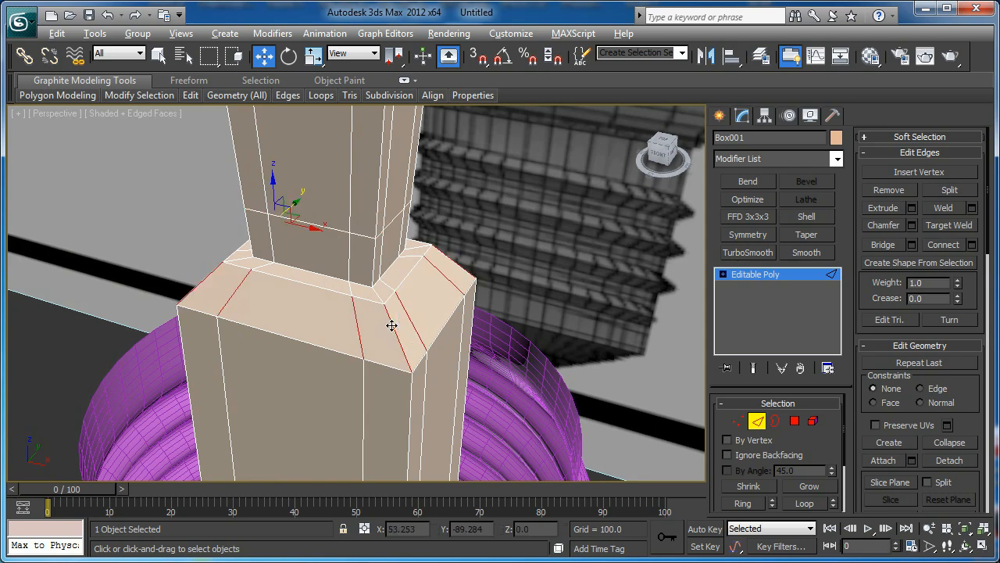
pyautogui.scroll(-3, 392, 319)
# Connect the upright edges of the stem's lowest block with 2 segments and a pinch of 90.
pyautogui.click(394, 318)
pyautogui.hotkey('alt', 'r')
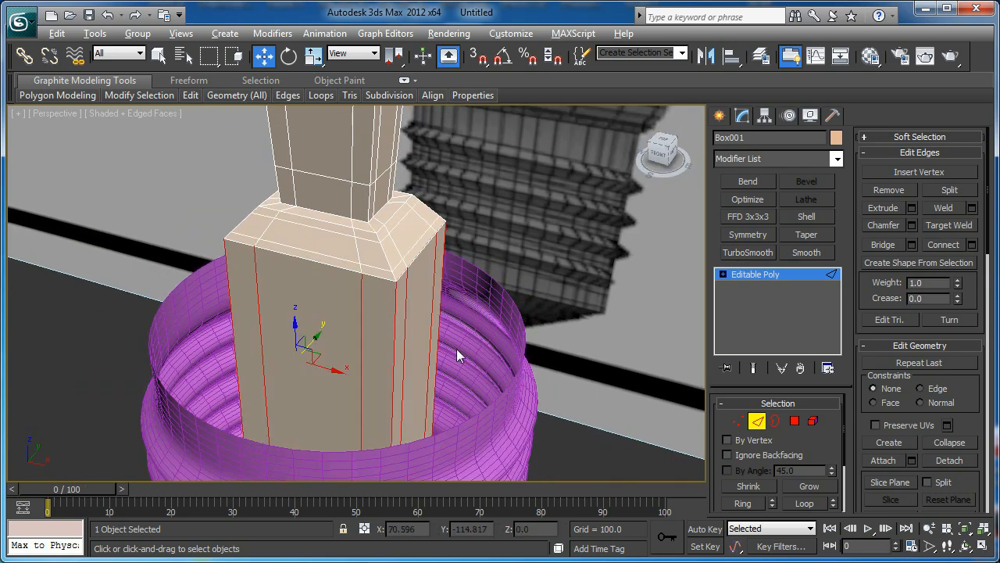
pyautogui.scroll(-2, 413, 362)
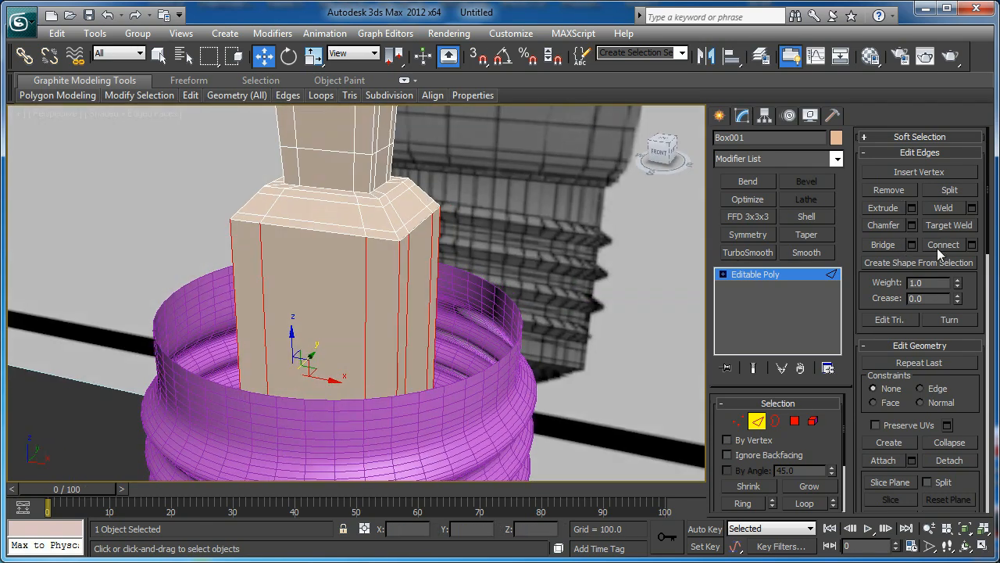
pyautogui.click(971, 245)
pyautogui.moveTo(366, 324); pyautogui.dragTo(513, 328)
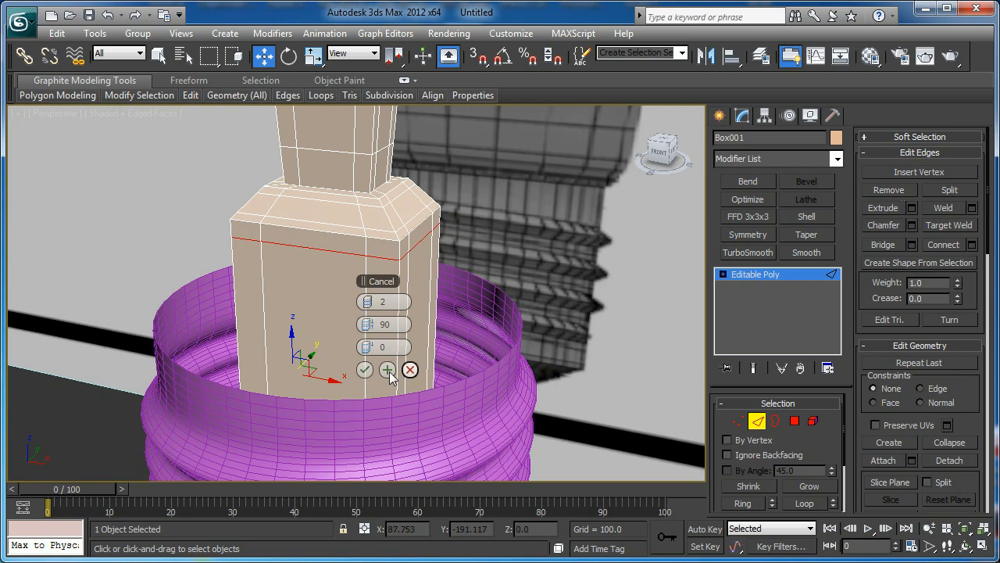
pyautogui.click(364, 370)
# Connect the upright edges of the thin upper stem to add one edge loop near each of its ends.
pyautogui.keyDown('alt'); pyautogui.moveTo(364, 370); pyautogui.dragTo(400, 332, button='middle'); pyautogui.keyUp('alt')
pyautogui.moveTo(256, 286); pyautogui.dragTo(261, 282)
pyautogui.hotkey('ctrl', 'shift', 'e')
pyautogui.scroll(2, 300, 273)
pyautogui.keyDown('alt'); pyautogui.moveTo(301, 270); pyautogui.dragTo(394, 257, button='middle'); pyautogui.keyUp('alt')
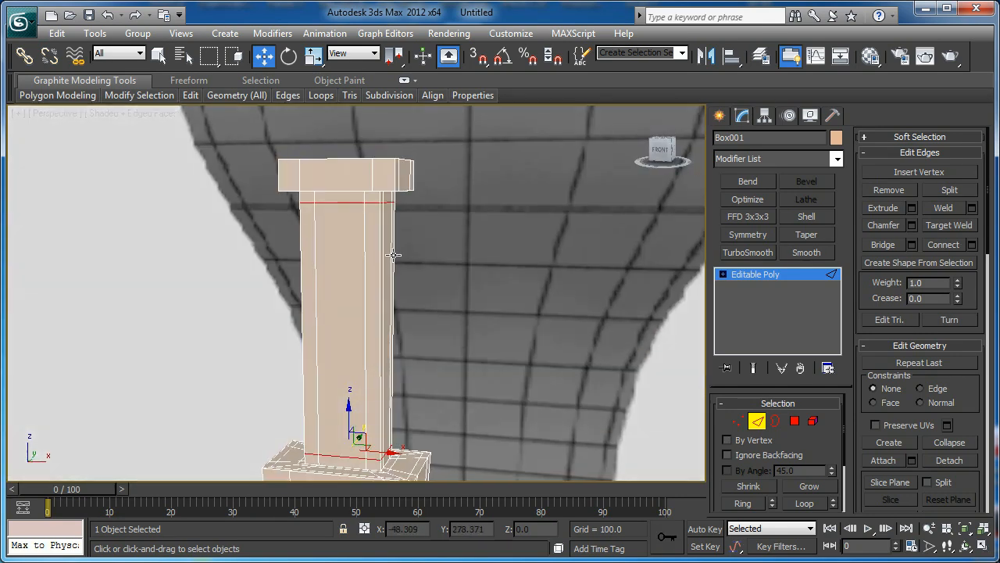
# Connect the upright edges of the stem's cap with 2 segments and a pinch of 20.
pyautogui.keyDown('alt'); pyautogui.moveTo(400, 177); pyautogui.dragTo(438, 204, button='middle'); pyautogui.keyUp('alt')
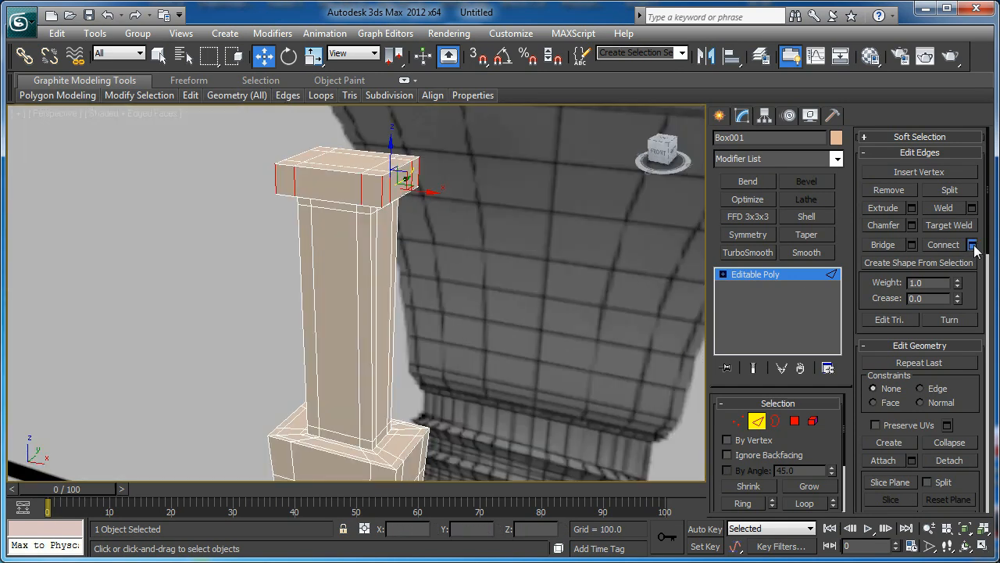
pyautogui.click(972, 244)
pyautogui.moveTo(364, 324); pyautogui.dragTo(258, 318)
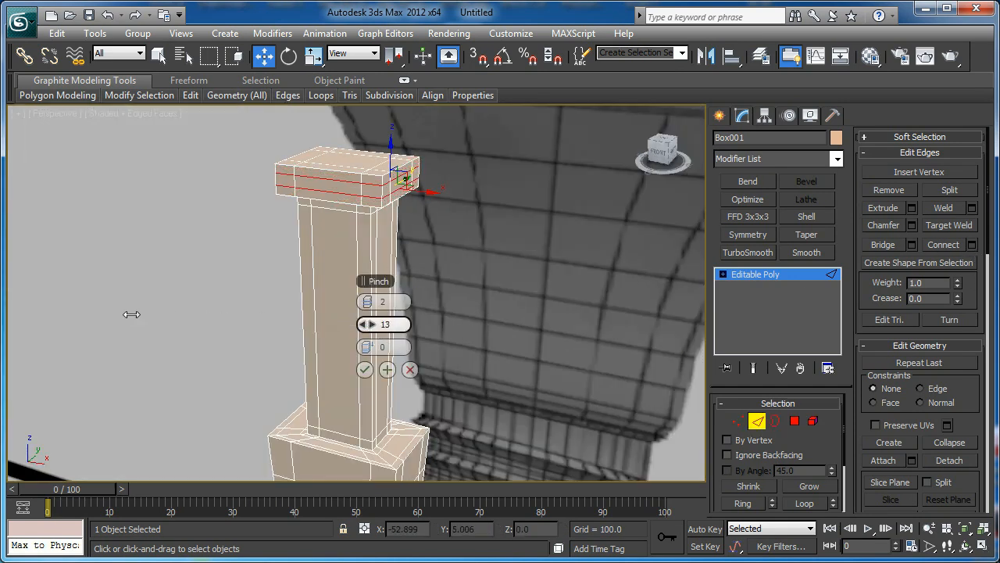
pyautogui.moveTo(151, 312); pyautogui.dragTo(155, 319)
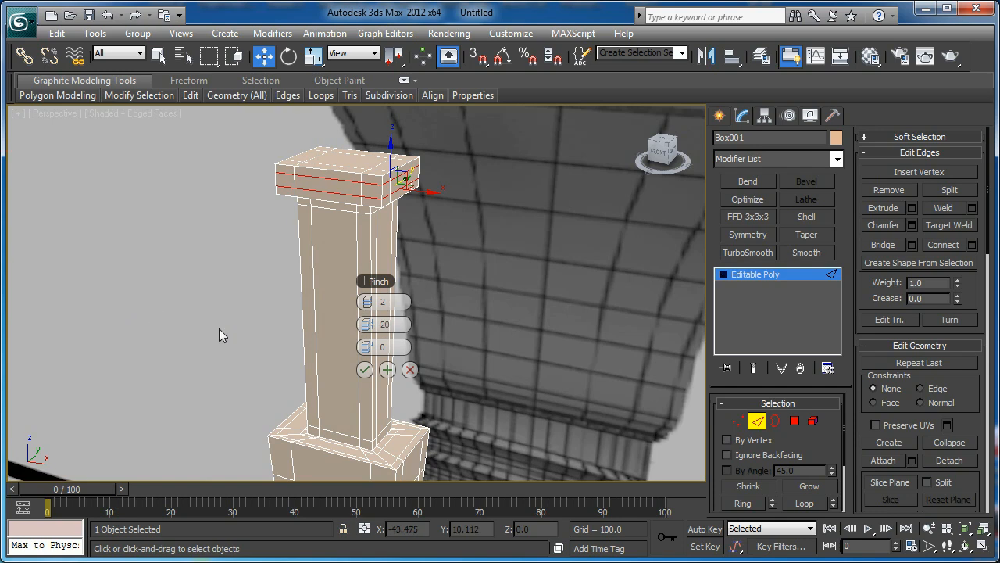
pyautogui.click(365, 370)
# Apply a TurboSmooth modifier to the stem, raise its iterations, and inspect the shape without edged faces.
pyautogui.click(757, 421)
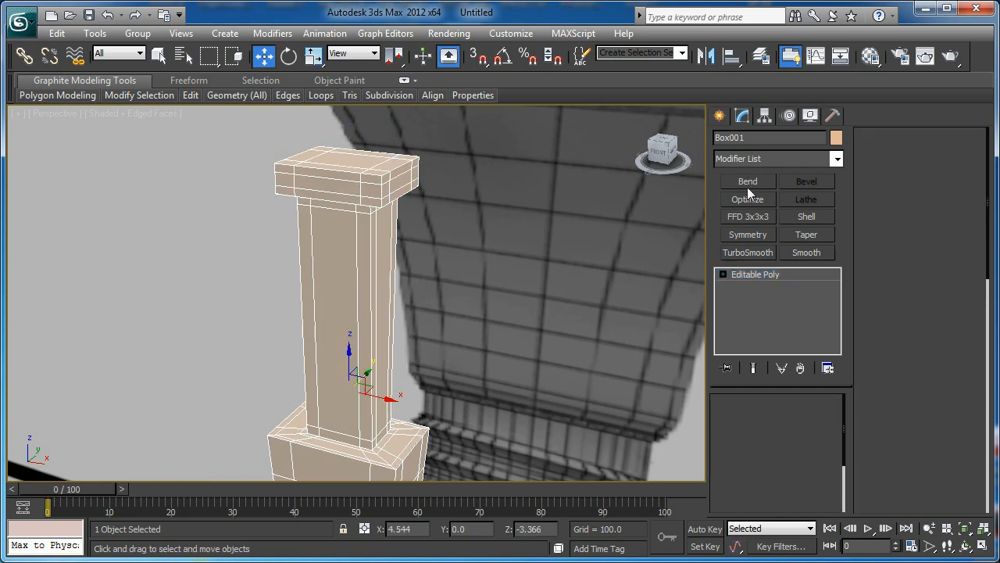
pyautogui.click(747, 252)
pyautogui.press('F4')
pyautogui.moveTo(517, 294)
pyautogui.keyDown('alt'); pyautogui.mouseDown(button='middle')
pyautogui.moveTo(469, 240)
pyautogui.moveTo(591, 268)
pyautogui.moveTo(526, 266)
pyautogui.moveTo(440, 325)
pyautogui.moveTo(421, 290)
pyautogui.moveTo(432, 338)
pyautogui.moveTo(509, 224)
pyautogui.moveTo(596, 227)
pyautogui.moveTo(445, 290)
pyautogui.moveTo(424, 339)
pyautogui.moveTo(445, 315)
pyautogui.moveTo(698, 294)
pyautogui.mouseUp(button='middle'); pyautogui.keyUp('alt')
pyautogui.click(830, 428)
pyautogui.scroll(3, 437, 289)
# Connect the short edges on the ledge around the tapered section's foot with 2 segments and a pinch of 20.
pyautogui.click(736, 286)
pyautogui.press('F4')
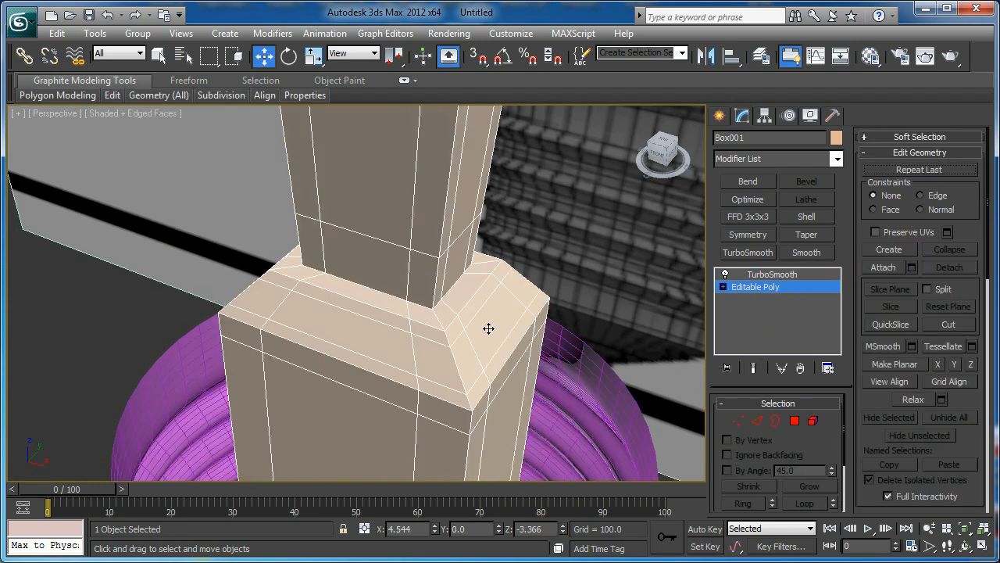
pyautogui.press('2')
pyautogui.click(447, 306)
pyautogui.hotkey('alt', 'r')
pyautogui.keyDown('alt'); pyautogui.moveTo(448, 307); pyautogui.dragTo(313, 351, button='middle'); pyautogui.keyUp('alt')
pyautogui.click(972, 244)
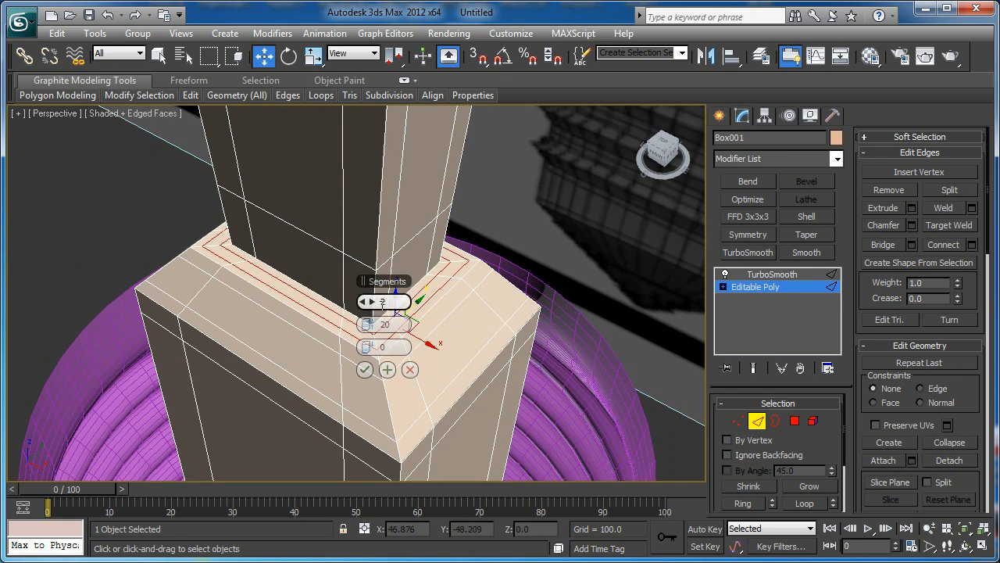
pyautogui.click(362, 373)
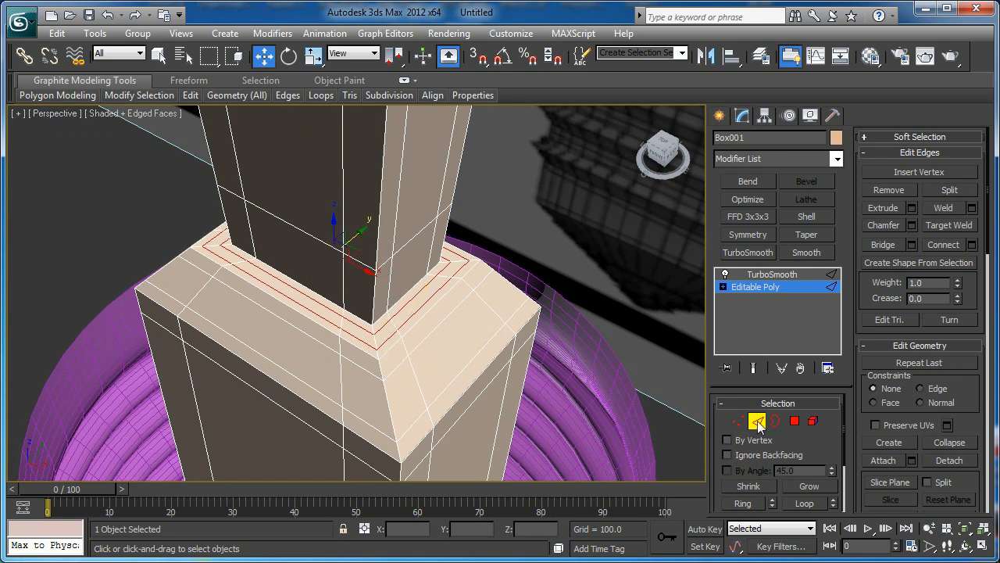
# Leave edge editing and show the stem's smoothed end result without edged faces.
pyautogui.click(756, 421)
pyautogui.click(753, 368)
pyautogui.press('F4')
pyautogui.scroll(-5, 336, 292)
pyautogui.keyDown('alt'); pyautogui.moveTo(336, 292); pyautogui.dragTo(427, 295, button='middle'); pyautogui.keyUp('alt')
pyautogui.scroll(-2, 382, 288)
pyautogui.scroll(6, 392, 350)
# Create a cylinder beside the thin stem in the front view, radius about 1.27, height about 8.5, with 1 height segment.
pyautogui.click(720, 116)
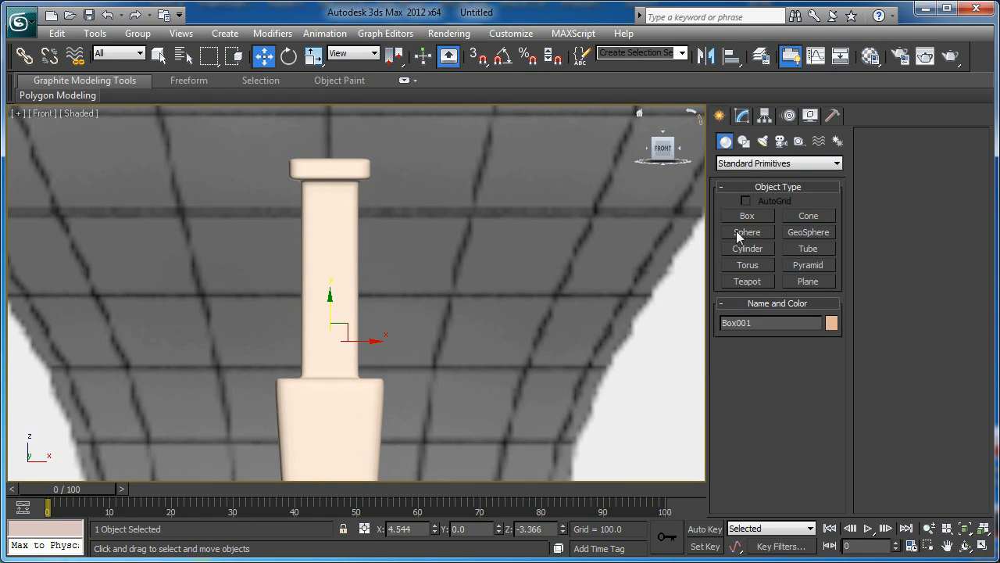
pyautogui.click(747, 248)
pyautogui.scroll(2, 449, 277)
pyautogui.moveTo(397, 380); pyautogui.dragTo(450, 277, button='middle')
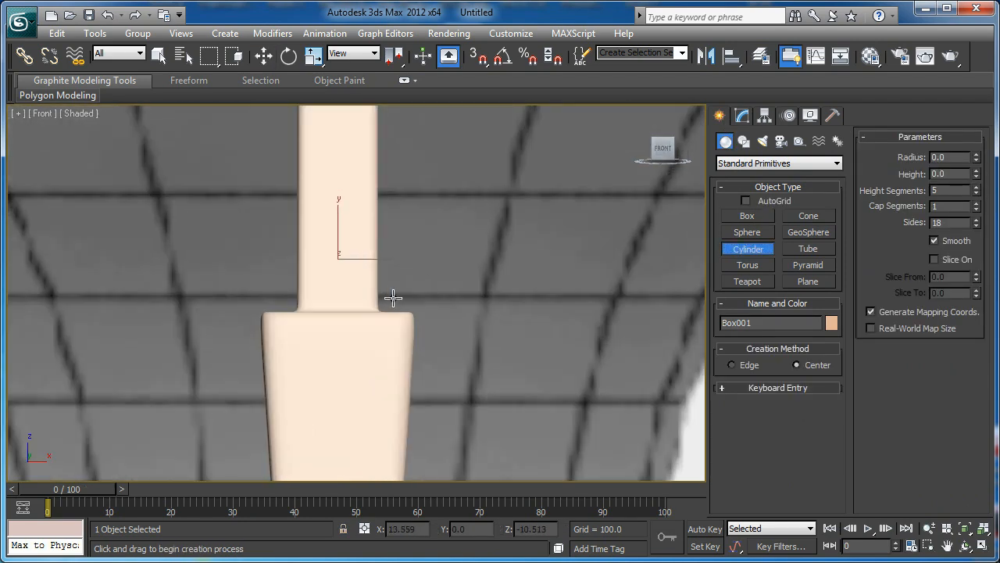
pyautogui.moveTo(392, 292); pyautogui.dragTo(391, 303)
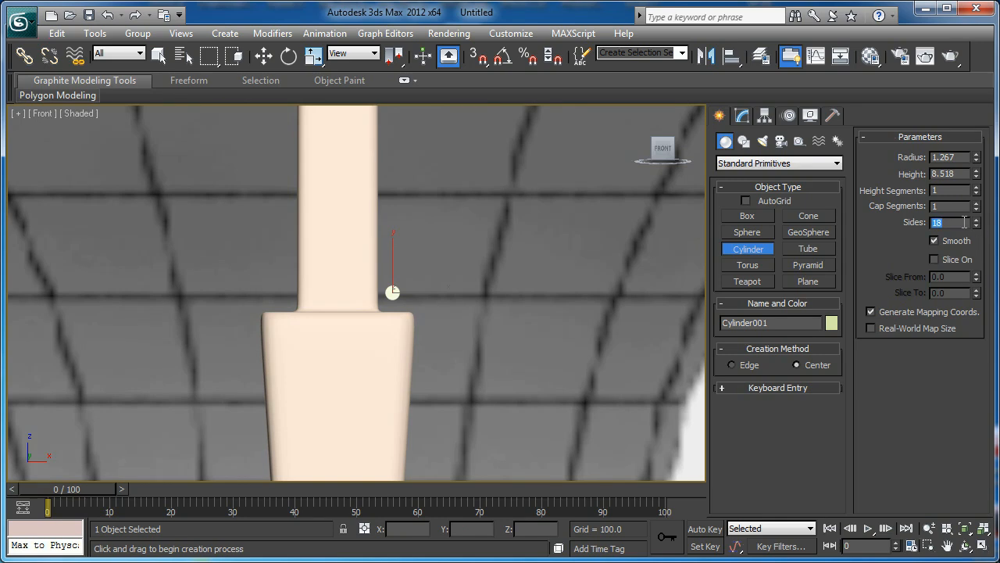
pyautogui.click(432, 230)
# Rotate the small cylinder upright with angle snap enabled.
pyautogui.press('w')
pyautogui.press('e')
pyautogui.scroll(3, 370, 414)
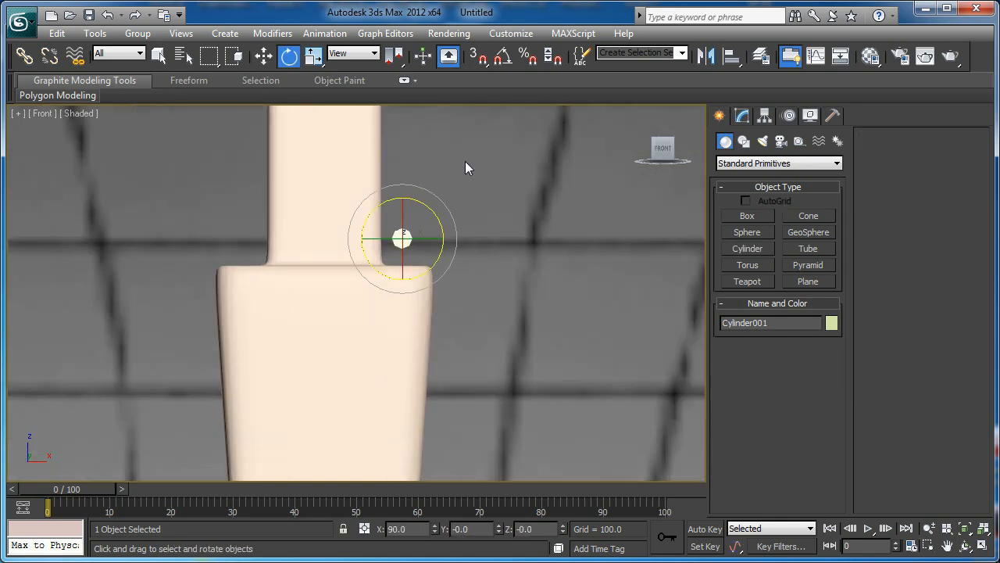
pyautogui.press('a')
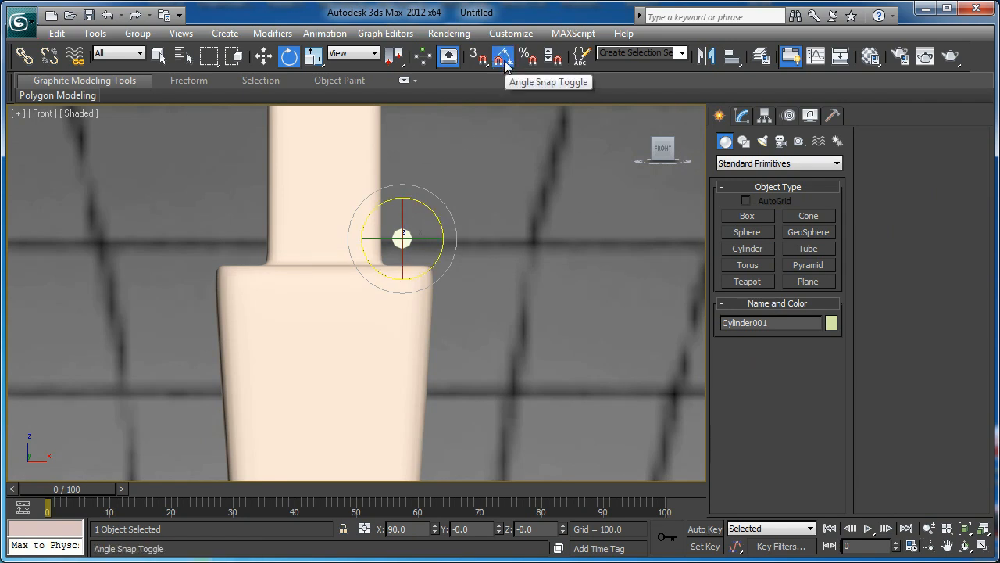
pyautogui.moveTo(404, 218); pyautogui.dragTo(414, 148)
pyautogui.press('w')
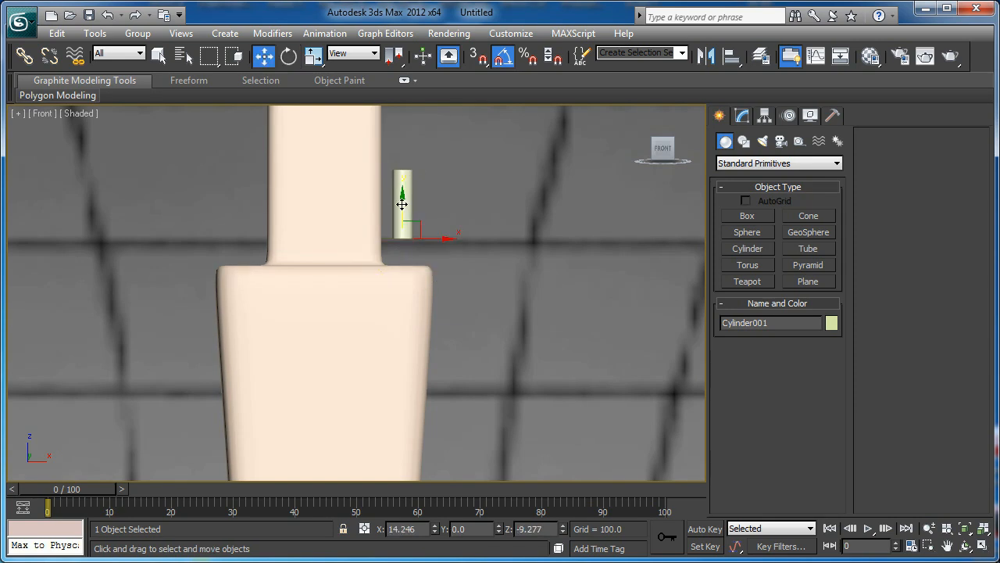
# Convert the small cylinder to an editable poly.
pyautogui.rightClick(402, 176)
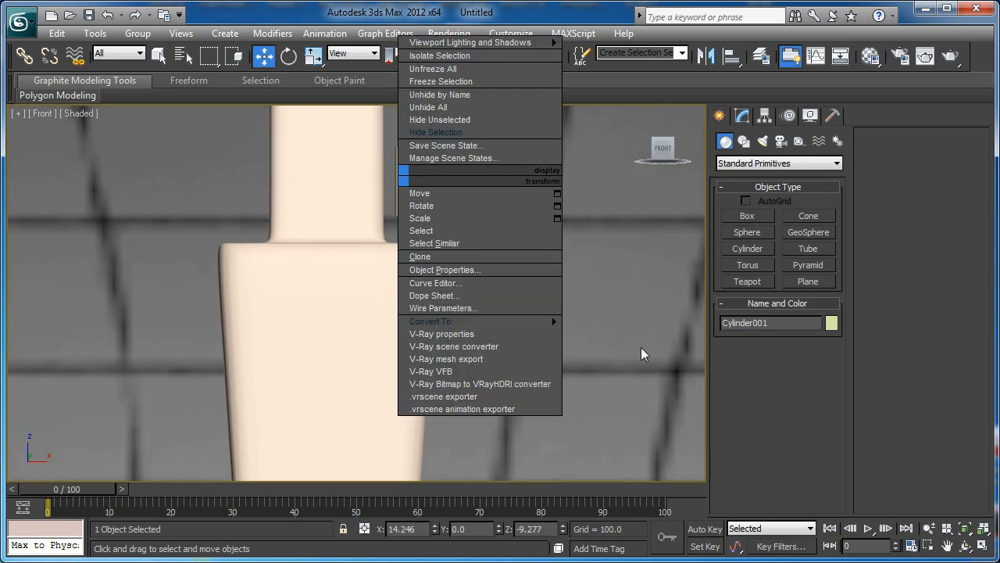
pyautogui.moveTo(550, 320)
pyautogui.click(617, 333)
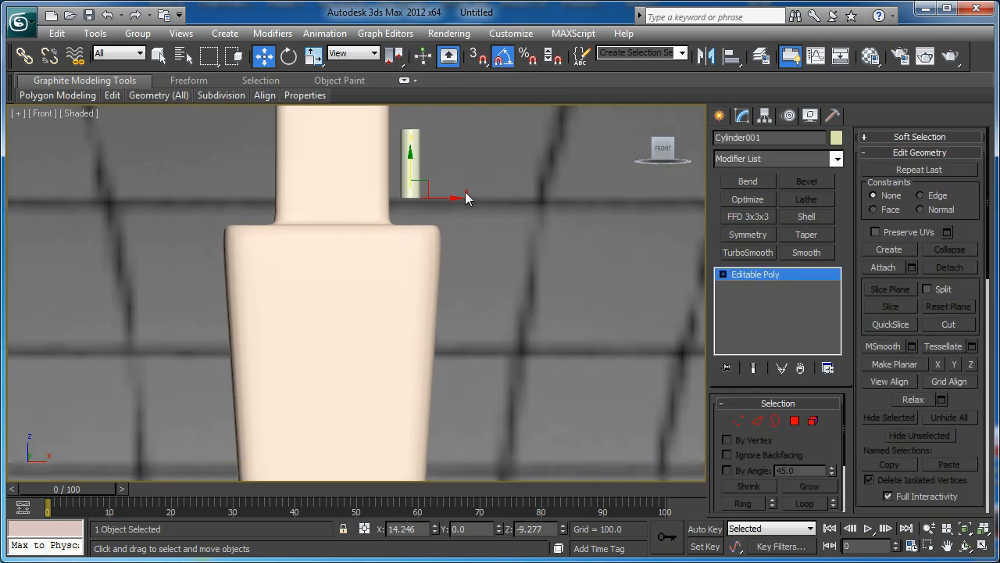
pyautogui.moveTo(469, 193); pyautogui.dragTo(401, 342, button='middle')
pyautogui.press('4')
pyautogui.hotkey('ctrl', 'a')
pyautogui.press('p')
pyautogui.click(392, 335)
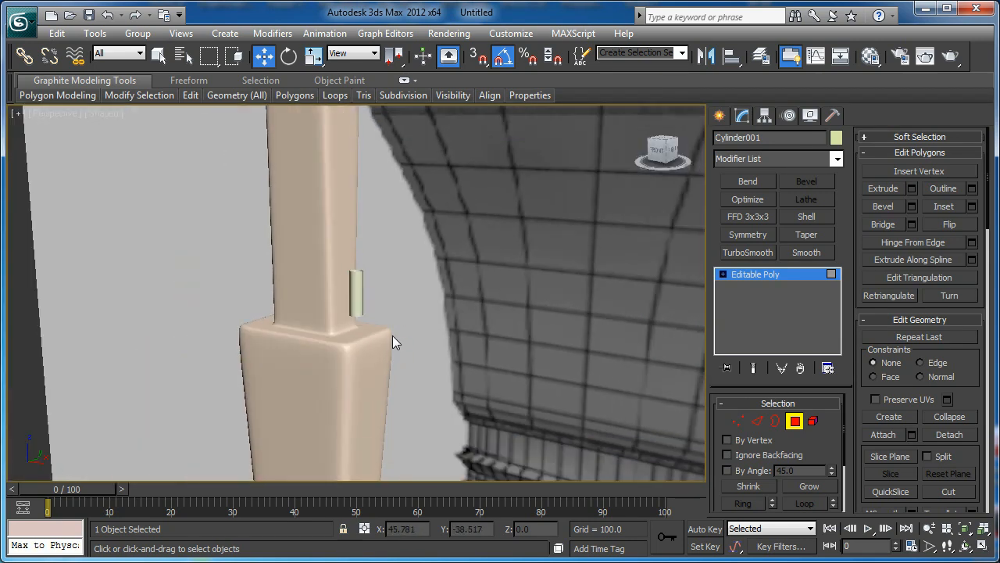
# Move the cylinder's lower vertices down into the screw base, to about Z -168, using the front wireframe view.
pyautogui.press('f')
pyautogui.scroll(-10, 393, 335)
pyautogui.press('1')
pyautogui.press('F3')
pyautogui.moveTo(401, 288); pyautogui.dragTo(319, 319)
pyautogui.scroll(-5, 366, 266)
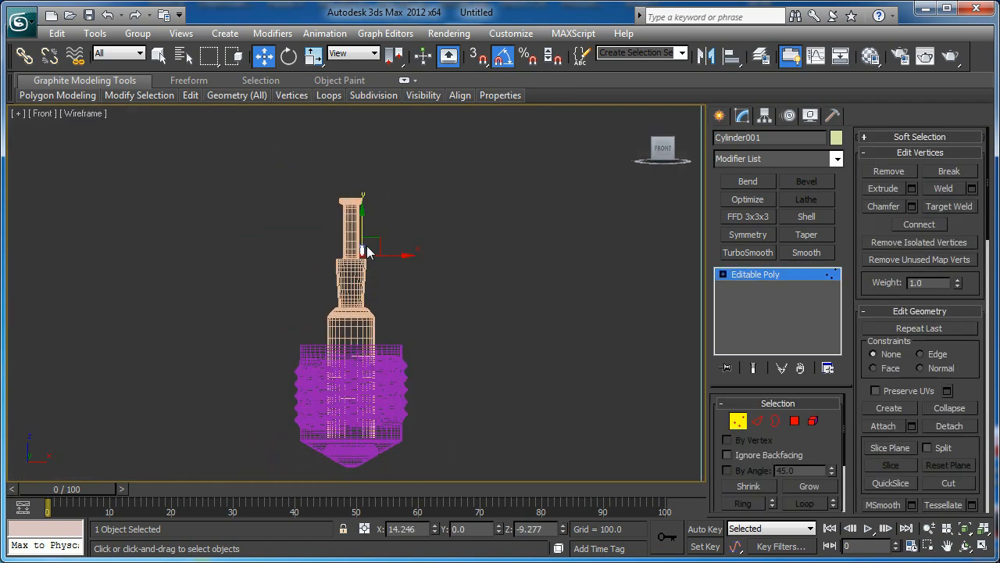
pyautogui.moveTo(361, 210); pyautogui.dragTo(362, 388)
# Lower the thin cylinder's upper vertices to just above the stem's wide shoulder, at about Z -12.
pyautogui.scroll(3, 394, 400)
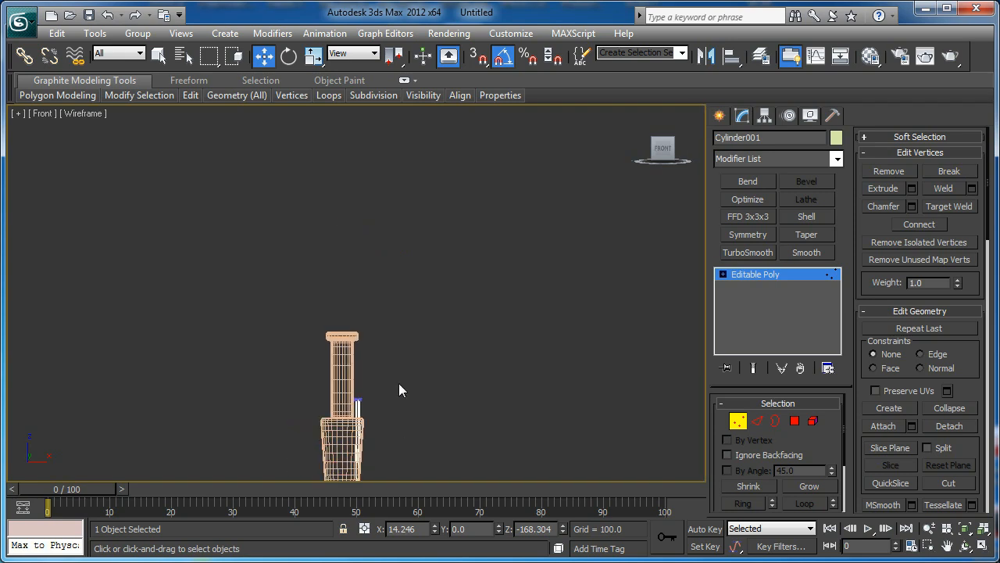
pyautogui.moveTo(289, 326); pyautogui.dragTo(289, 326)
pyautogui.scroll(4, 406, 329)
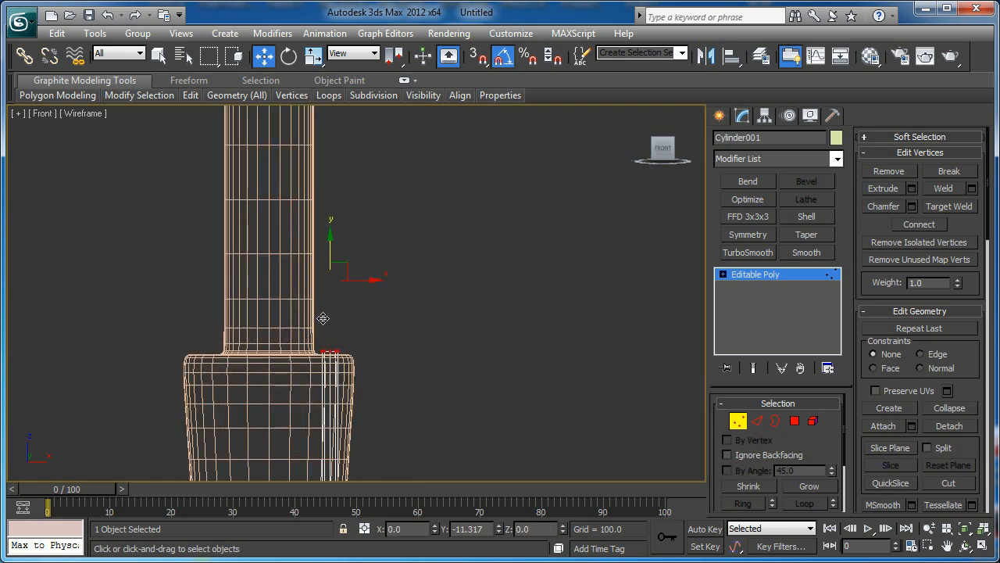
pyautogui.scroll(5, 336, 322)
# Extend the cylinder's open top border upward and outward in the front view to form a long slanted wire.
pyautogui.press('p')
pyautogui.moveTo(364, 314)
pyautogui.keyDown('alt'); pyautogui.mouseDown(button='middle')
pyautogui.moveTo(319, 346)
pyautogui.moveTo(345, 342)
pyautogui.moveTo(358, 299)
pyautogui.moveTo(367, 301)
pyautogui.mouseUp(button='middle'); pyautogui.keyUp('alt')
pyautogui.press('F3')
pyautogui.press('3')
pyautogui.click(354, 309)
pyautogui.press('F4')
pyautogui.press('f')
pyautogui.press('z')
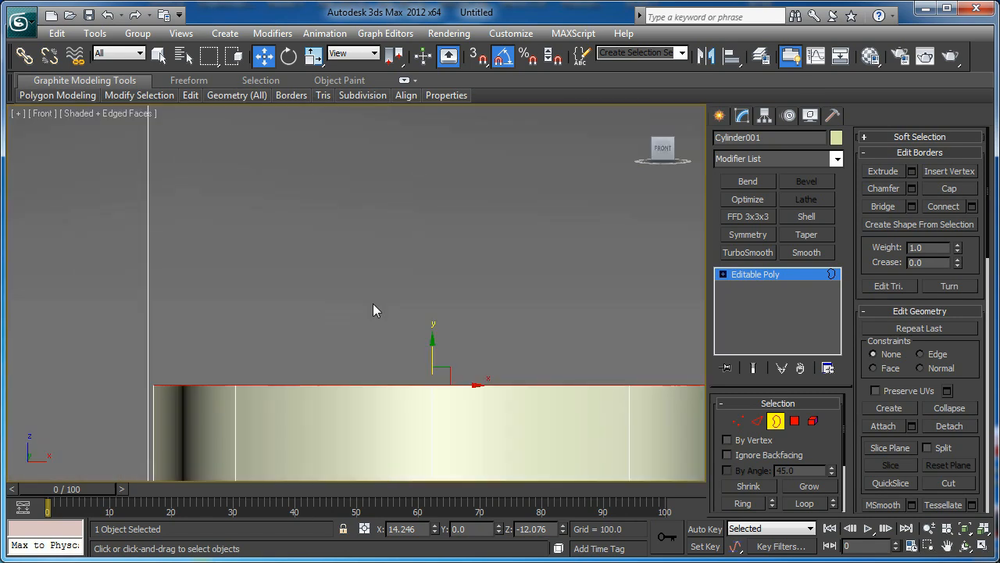
pyautogui.scroll(-12, 373, 305)
pyautogui.scroll(-2, 390, 333)
pyautogui.moveTo(371, 290); pyautogui.dragTo(371, 329, button='middle')
pyautogui.moveTo(375, 327); pyautogui.dragTo(414, 211)
pyautogui.moveTo(423, 232); pyautogui.dragTo(374, 241, button='middle')
# Rotate the border at the slanted wire's upper end to suit the slope, and cap the opening.
pyautogui.press('p')
pyautogui.press('z')
pyautogui.scroll(-5, 373, 241)
pyautogui.scroll(-5, 375, 244)
pyautogui.keyDown('alt'); pyautogui.moveTo(353, 299); pyautogui.dragTo(382, 278, button='middle'); pyautogui.keyUp('alt')
pyautogui.scroll(2, 382, 278)
pyautogui.press('e')
pyautogui.moveTo(382, 278); pyautogui.dragTo(391, 286)
pyautogui.keyDown('alt'); pyautogui.moveTo(392, 286); pyautogui.dragTo(370, 291, button='middle'); pyautogui.keyUp('alt')
pyautogui.click(954, 190)
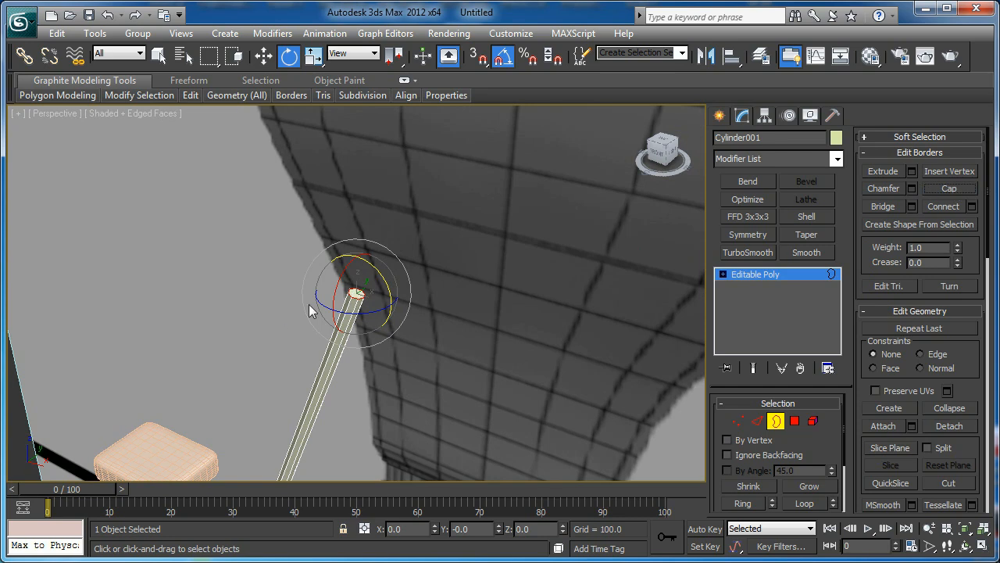
# Connect the slanted section's lengthwise edges with one segment, slid toward the wire's tip.
pyautogui.keyDown('alt'); pyautogui.moveTo(282, 311); pyautogui.dragTo(318, 382, button='middle'); pyautogui.keyUp('alt')
pyautogui.press('2')
pyautogui.moveTo(259, 359); pyautogui.dragTo(403, 415)
pyautogui.moveTo(381, 416); pyautogui.dragTo(374, 341, button='middle')
pyautogui.click(971, 245)
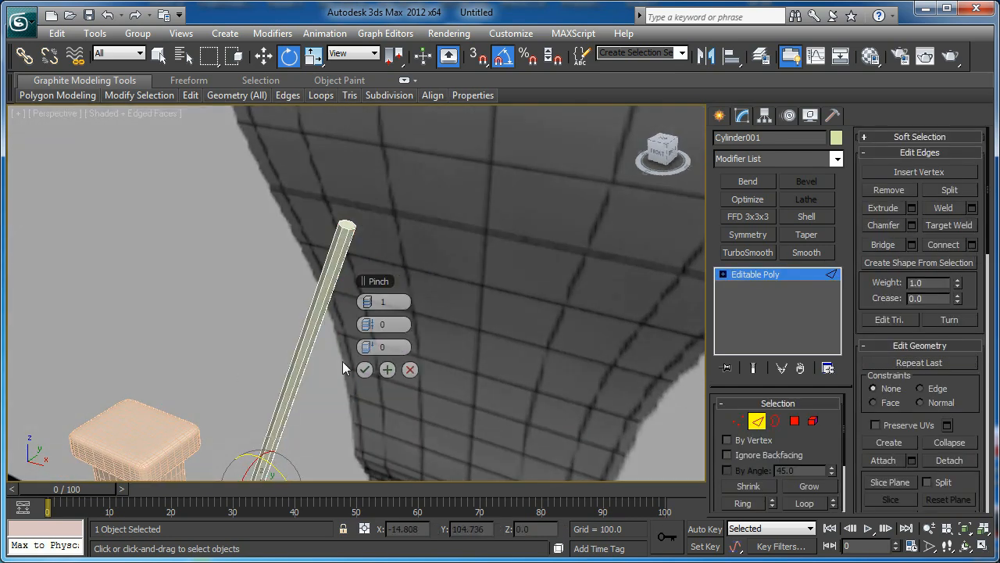
pyautogui.moveTo(367, 347); pyautogui.dragTo(468, 357)
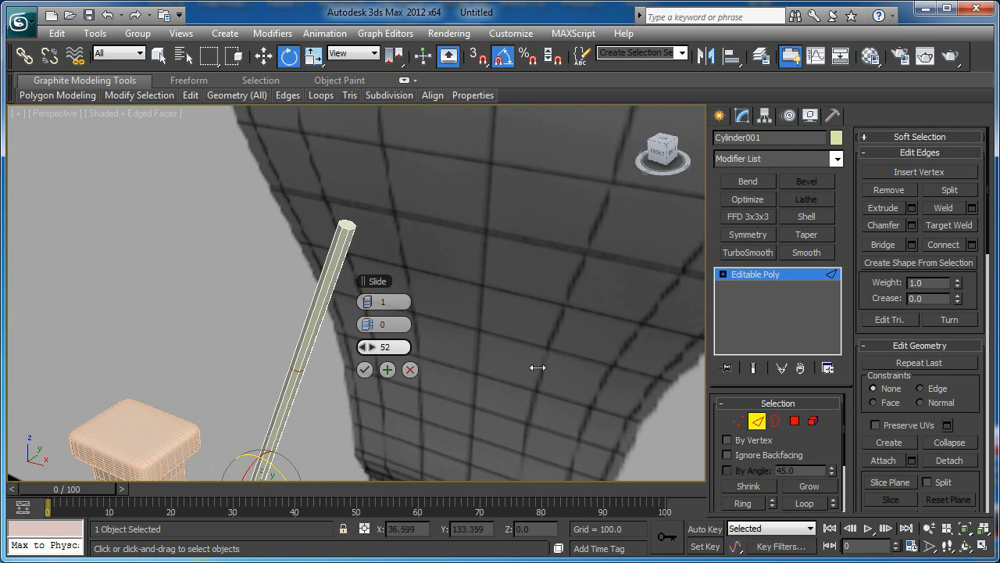
pyautogui.moveTo(601, 381); pyautogui.dragTo(623, 380)
pyautogui.keyDown('alt'); pyautogui.moveTo(591, 360); pyautogui.dragTo(576, 324, button='middle'); pyautogui.keyUp('alt')
pyautogui.click(364, 368)
# Extrude the side face just below the wire's tip by a height of 7.
pyautogui.keyDown('alt'); pyautogui.moveTo(364, 371); pyautogui.dragTo(273, 208, button='middle'); pyautogui.keyUp('alt')
pyautogui.press('4')
pyautogui.click(321, 223)
pyautogui.click(912, 188)
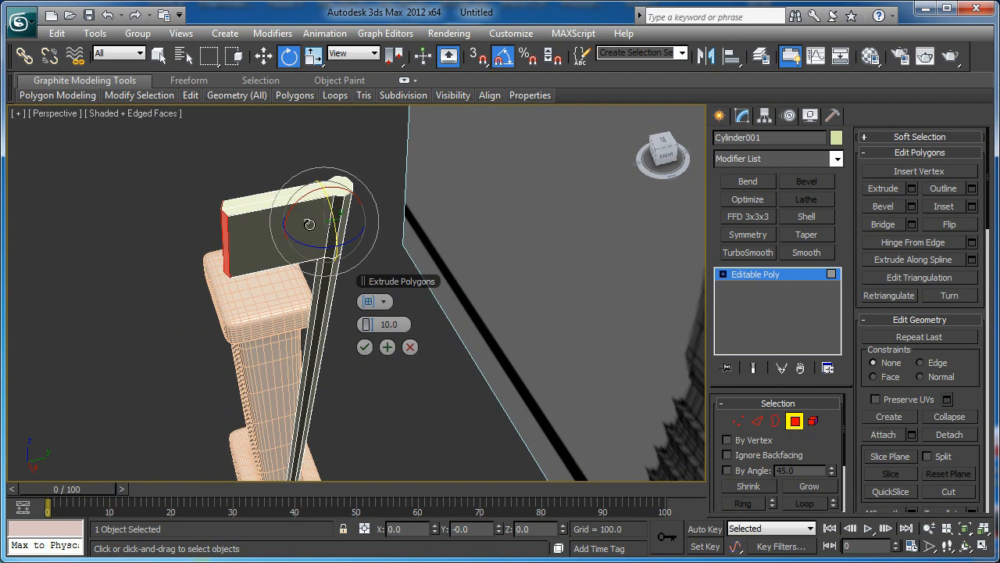
pyautogui.moveTo(364, 324); pyautogui.dragTo(386, 322)
pyautogui.doubleClick(386, 322)
pyautogui.write('7')
pyautogui.press('Return')
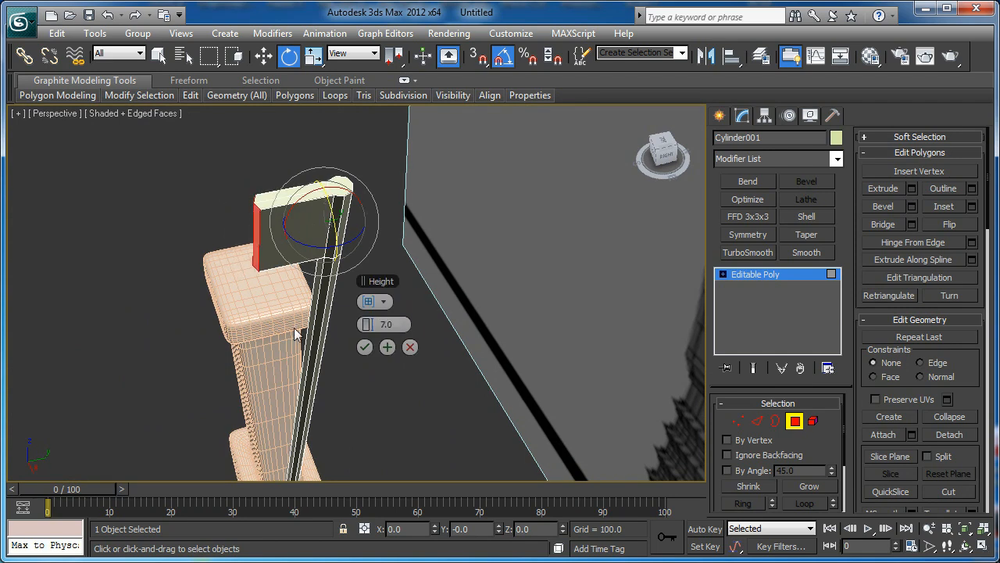
pyautogui.click(364, 346)
# Apply a Symmetry modifier to the slanted wire, mirrored along the X axis.
pyautogui.keyDown('alt'); pyautogui.moveTo(359, 345); pyautogui.dragTo(322, 271, button='middle'); pyautogui.keyUp('alt')
pyautogui.scroll(-3, 323, 271)
pyautogui.press('f')
pyautogui.moveTo(318, 339); pyautogui.dragTo(382, 191, button='middle')
pyautogui.scroll(-8, 382, 191)
pyautogui.moveTo(368, 277); pyautogui.dragTo(442, 153, button='middle')
pyautogui.scroll(3, 441, 237)
pyautogui.moveTo(489, 237); pyautogui.dragTo(455, 325, button='middle')
pyautogui.scroll(3, 455, 324)
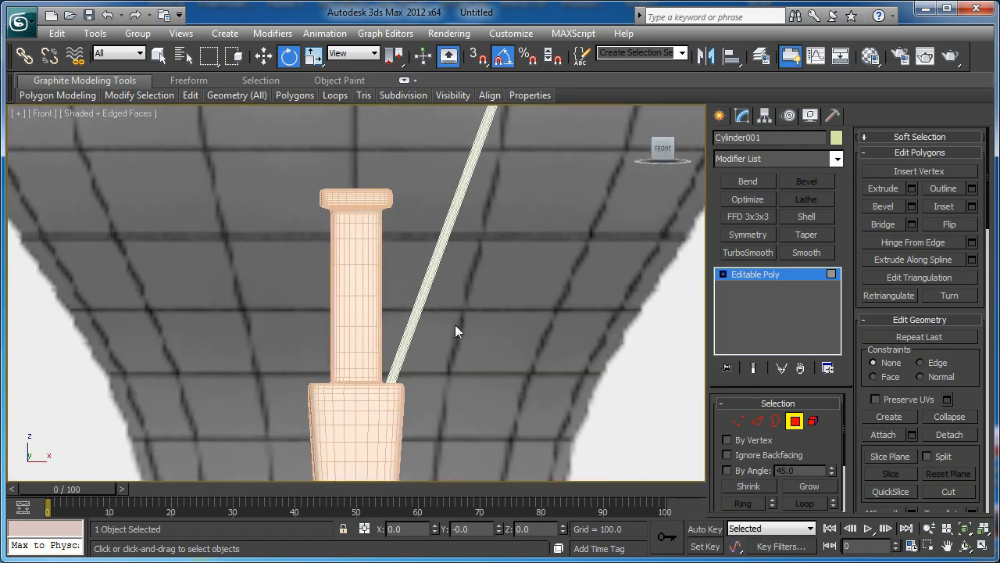
pyautogui.click(796, 424)
pyautogui.click(749, 235)
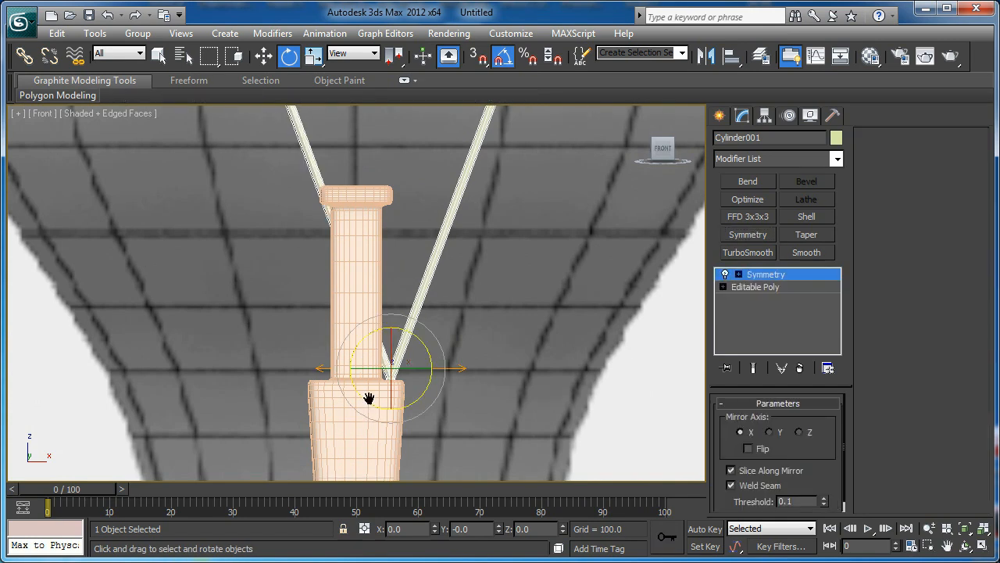
# Move the Symmetry mirror plane to the stem's centre line with snapping on, at about X 4.544.
pyautogui.scroll(4, 371, 408)
pyautogui.click(740, 273)
pyautogui.click(766, 286)
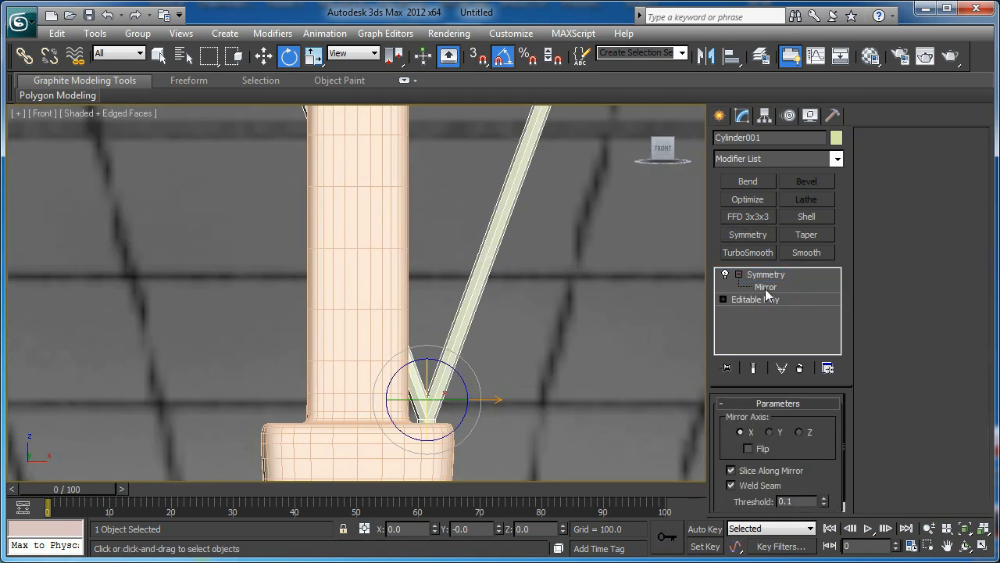
pyautogui.moveTo(513, 337); pyautogui.dragTo(513, 295, button='middle')
pyautogui.scroll(3, 480, 295)
pyautogui.press('w')
pyautogui.moveTo(481, 295); pyautogui.dragTo(389, 290)
pyautogui.scroll(3, 387, 289)
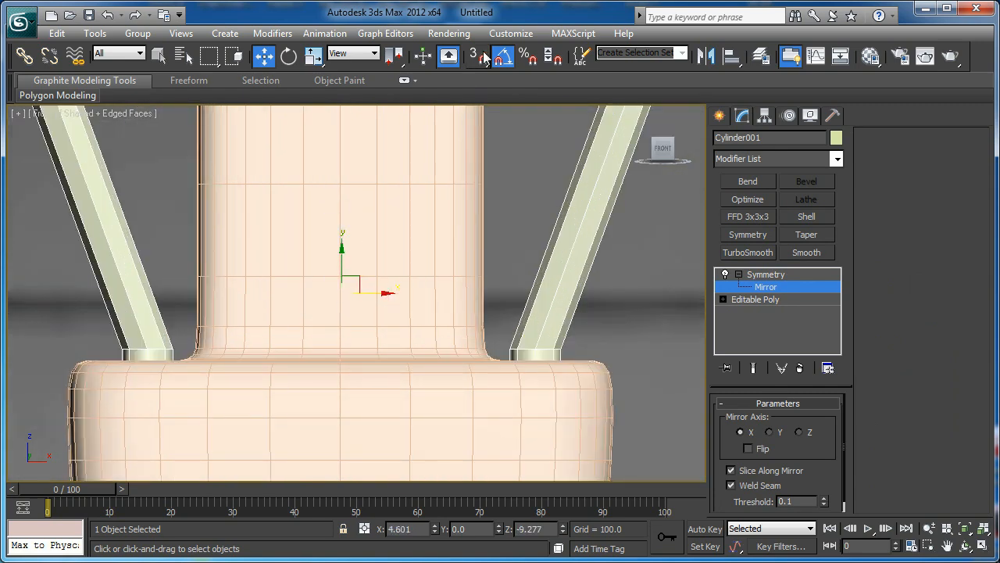
pyautogui.press('s')
pyautogui.moveTo(378, 298); pyautogui.dragTo(339, 276)
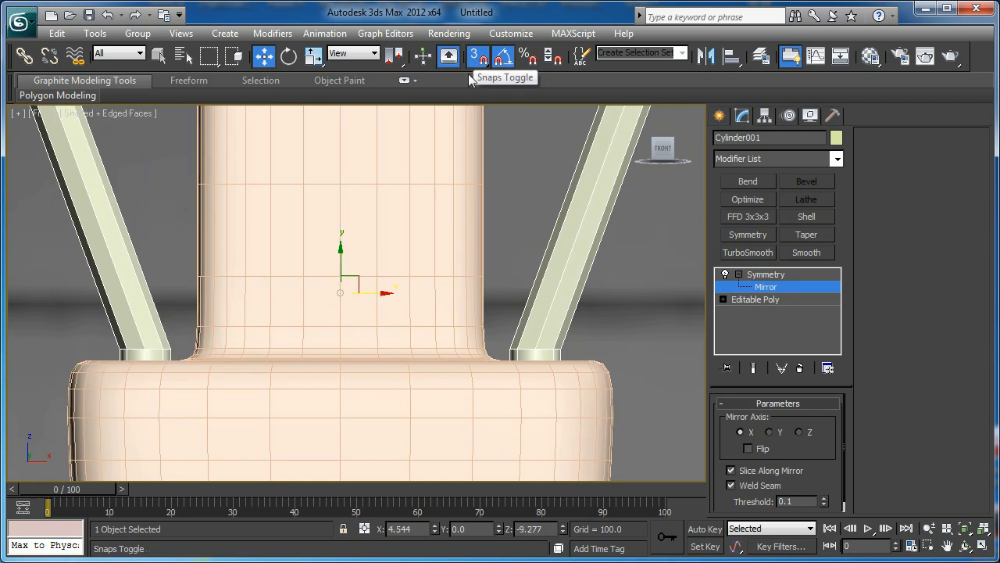
# Convert the mirrored pair of support wires to an editable poly.
pyautogui.moveTo(362, 296)
pyautogui.mouseDown(button='middle')
pyautogui.moveTo(396, 285)
pyautogui.moveTo(373, 246)
pyautogui.moveTo(357, 290)
pyautogui.mouseUp(button='middle')
pyautogui.scroll(-4, 373, 246)
pyautogui.press('p')
pyautogui.scroll(-5, 375, 243)
pyautogui.scroll(3, 386, 260)
pyautogui.scroll(5, 346, 386)
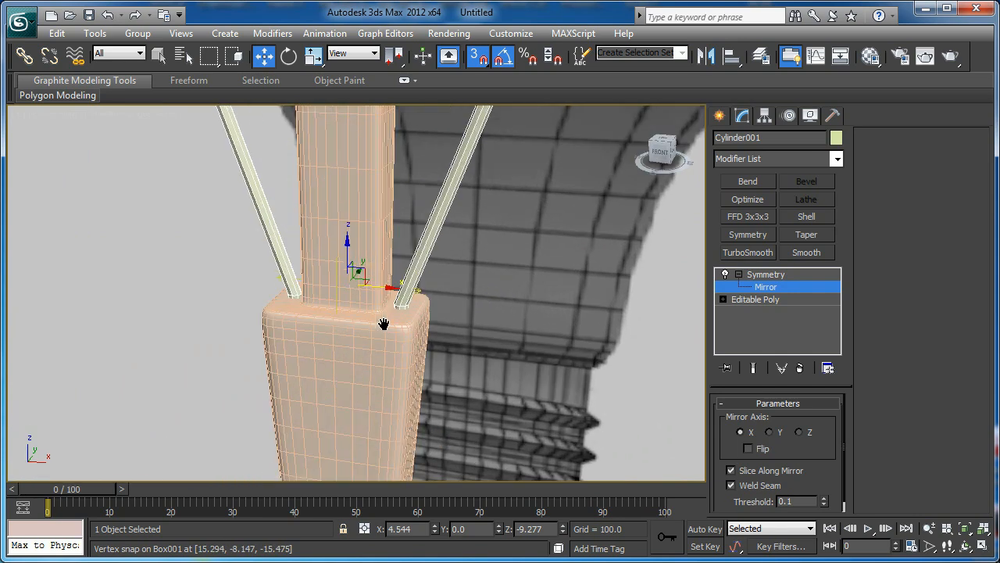
pyautogui.rightClick(360, 268)
pyautogui.moveTo(500, 415)
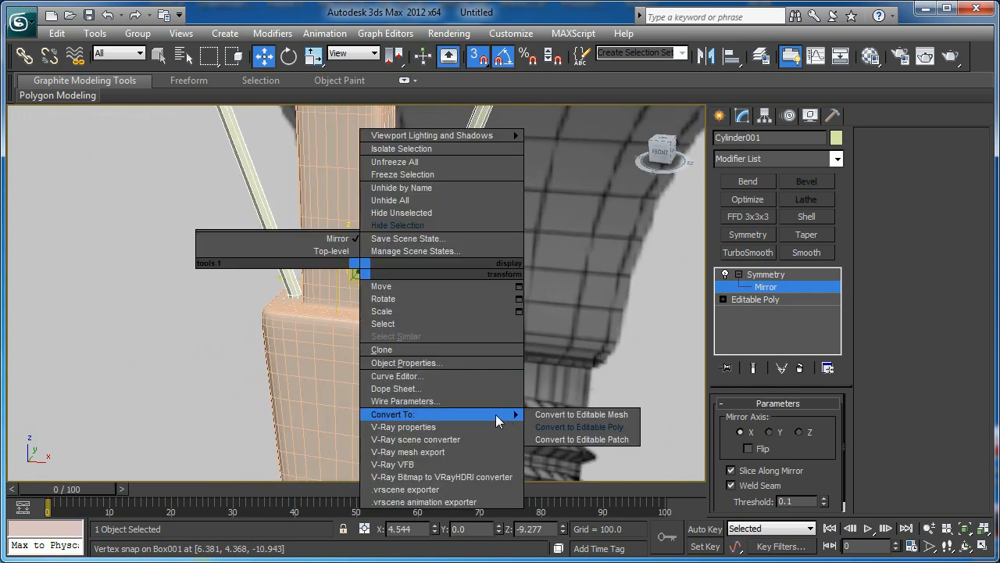
pyautogui.click(593, 435)
# Draw a line in the left view from the stem cap's edge diagonally upward, curling into a round loop with a short curved tail.
pyautogui.scroll(-4, 435, 279)
pyautogui.keyDown('alt'); pyautogui.moveTo(435, 280); pyautogui.dragTo(342, 255, button='middle'); pyautogui.keyUp('alt')
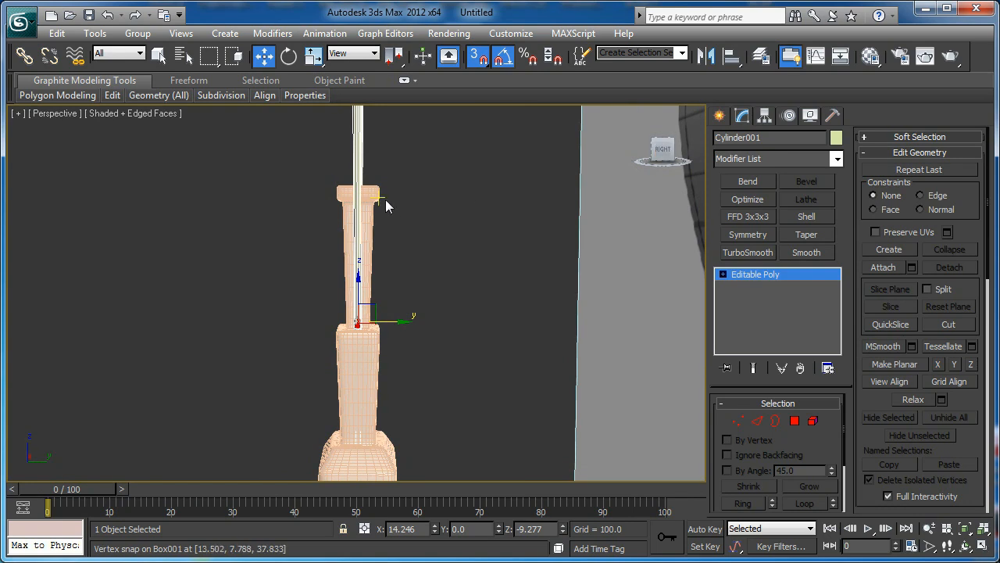
pyautogui.press('l')
pyautogui.scroll(5, 347, 313)
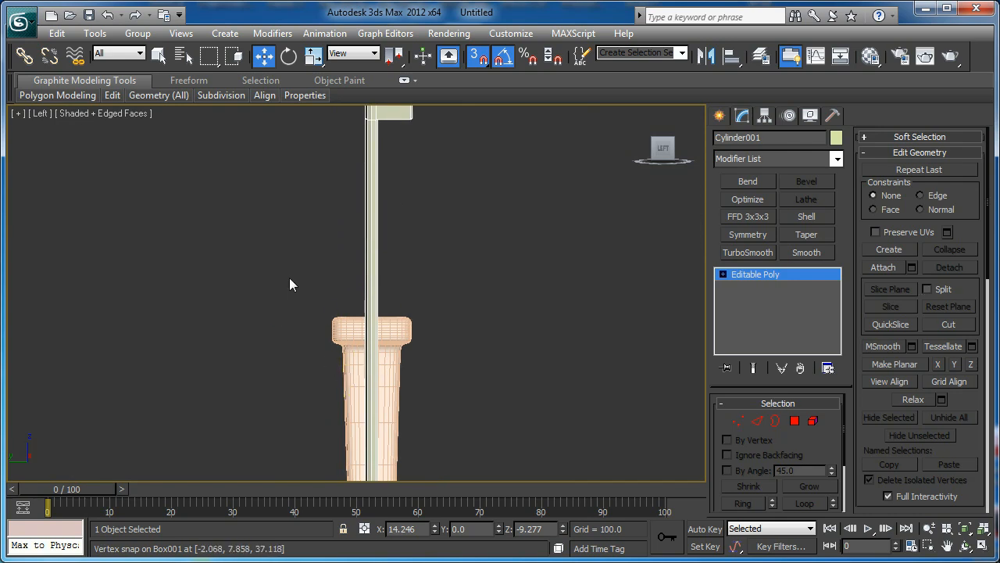
pyautogui.click(720, 116)
pyautogui.click(743, 142)
pyautogui.click(745, 235)
pyautogui.moveTo(405, 275); pyautogui.dragTo(558, 175, button='middle')
pyautogui.scroll(1, 558, 175)
pyautogui.moveTo(542, 257); pyautogui.dragTo(479, 372, button='middle')
pyautogui.scroll(1, 479, 372)
pyautogui.moveTo(518, 306); pyautogui.dragTo(448, 404, button='middle')
pyautogui.scroll(-1, 448, 403)
pyautogui.scroll(-3, 448, 404)
pyautogui.moveTo(424, 266); pyautogui.dragTo(415, 300, button='middle')
pyautogui.click(381, 379)
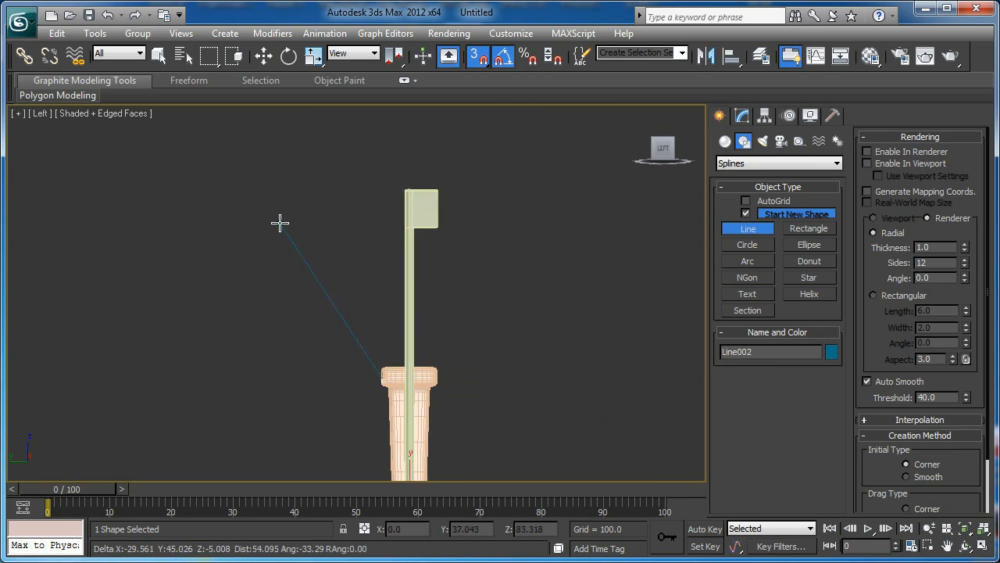
pyautogui.click(277, 228)
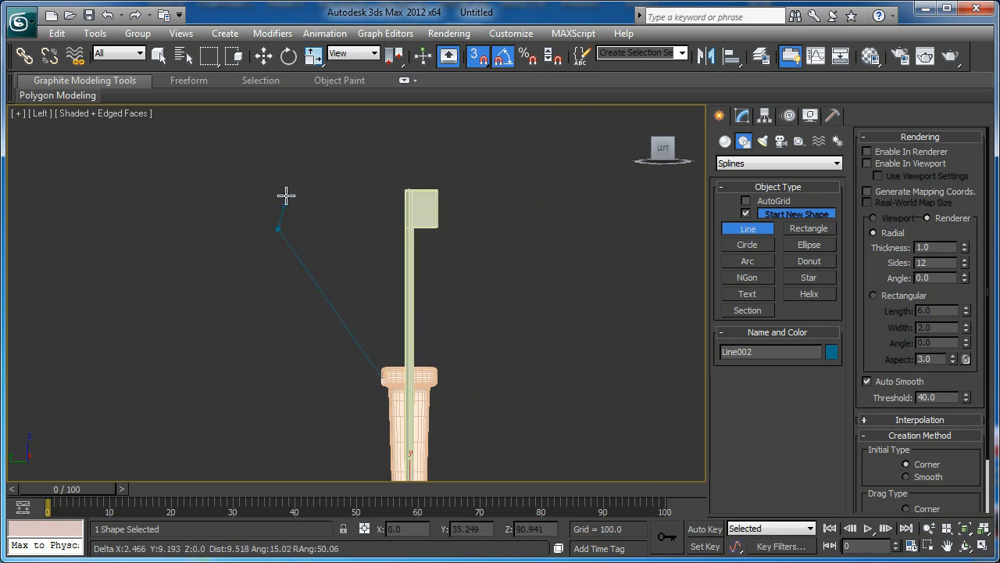
pyautogui.moveTo(289, 195); pyautogui.dragTo(306, 189)
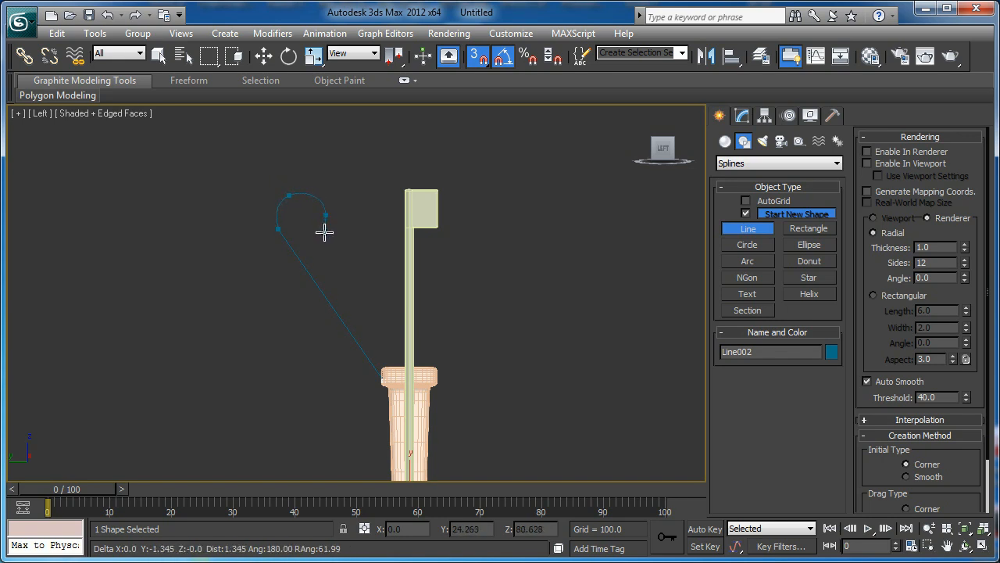
pyautogui.click(291, 247)
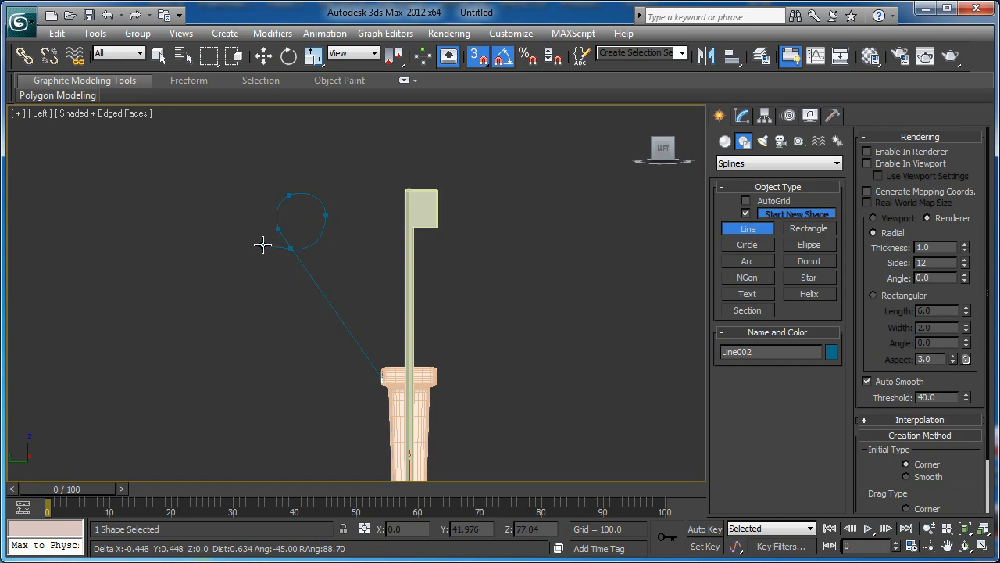
pyautogui.click(238, 231)
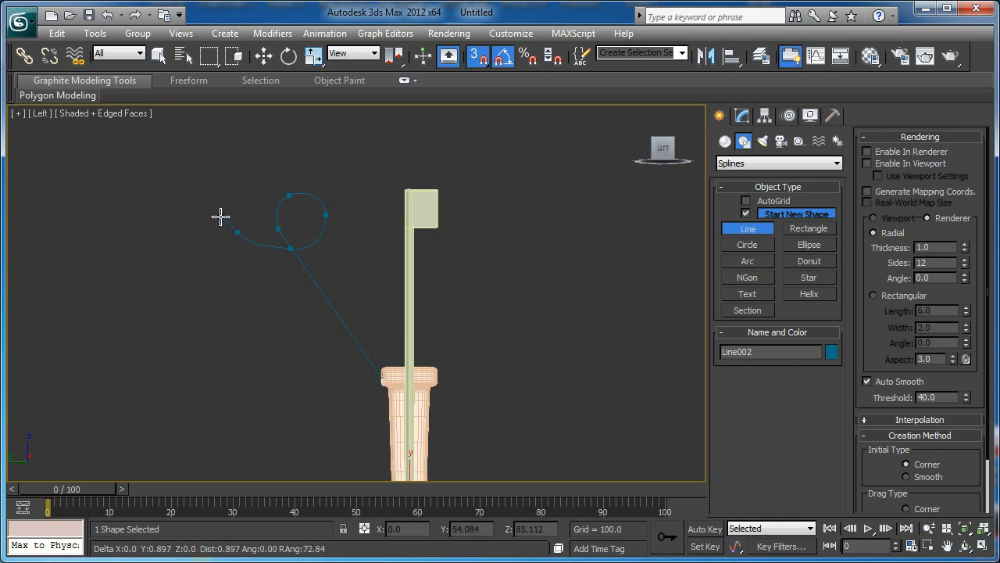
pyautogui.press('w')
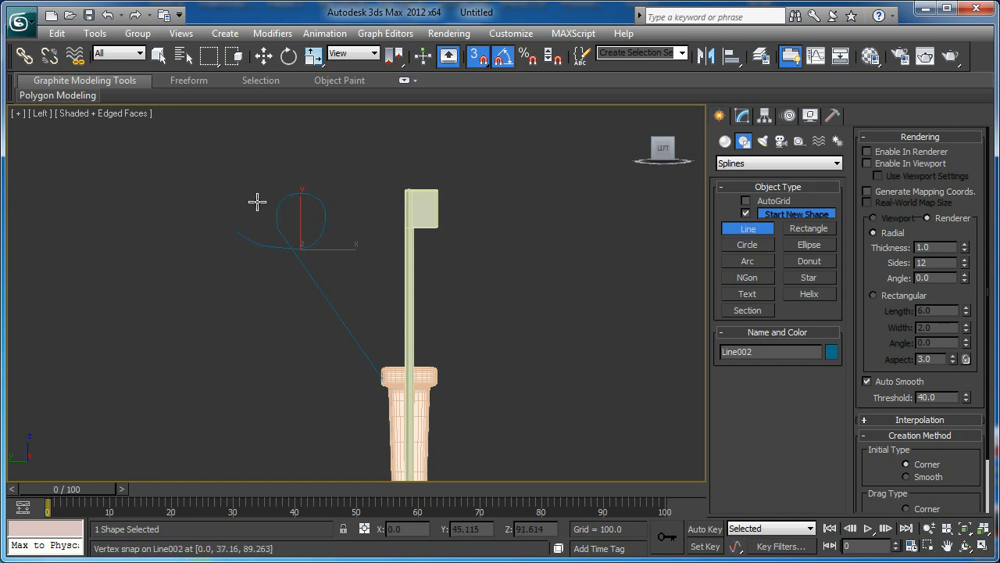
# Enable viewport rendering for the looped line so it shows as a tube.
pyautogui.moveTo(280, 216); pyautogui.dragTo(139, 258, button='middle')
pyautogui.press('p')
pyautogui.scroll(2, 274, 210)
pyautogui.keyDown('alt'); pyautogui.moveTo(418, 260); pyautogui.dragTo(336, 258, button='middle'); pyautogui.keyUp('alt')
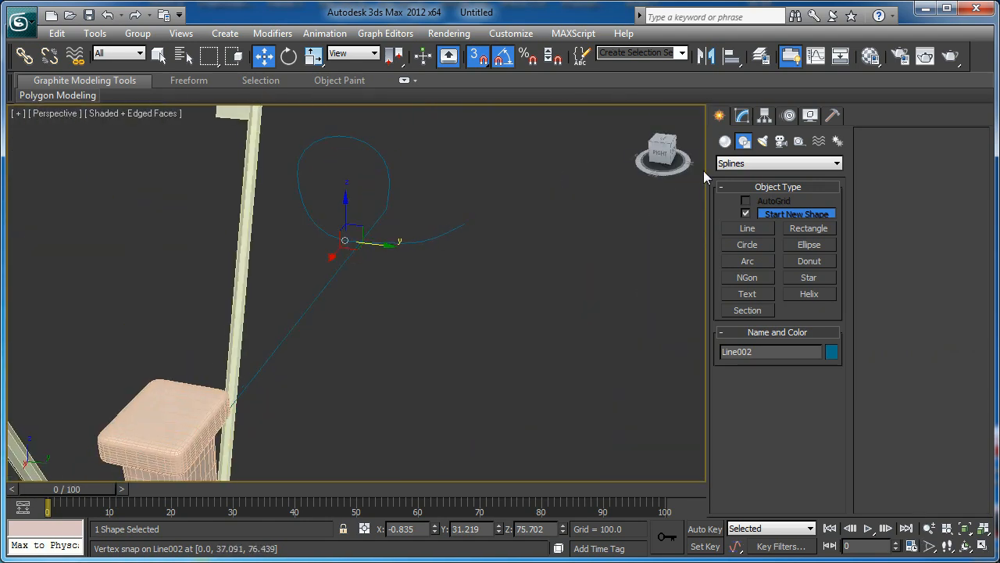
pyautogui.click(742, 116)
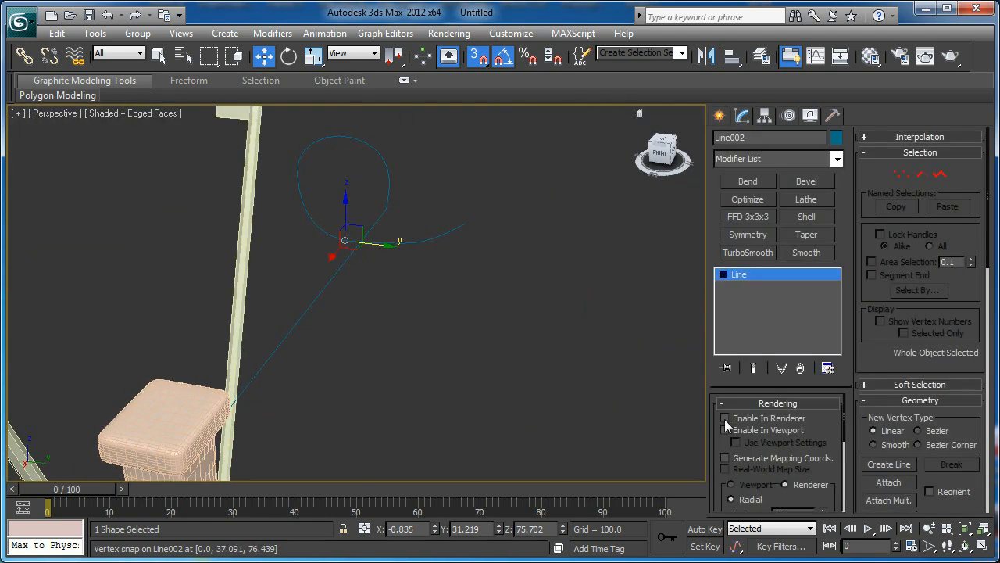
pyautogui.click(739, 404)
pyautogui.click(739, 403)
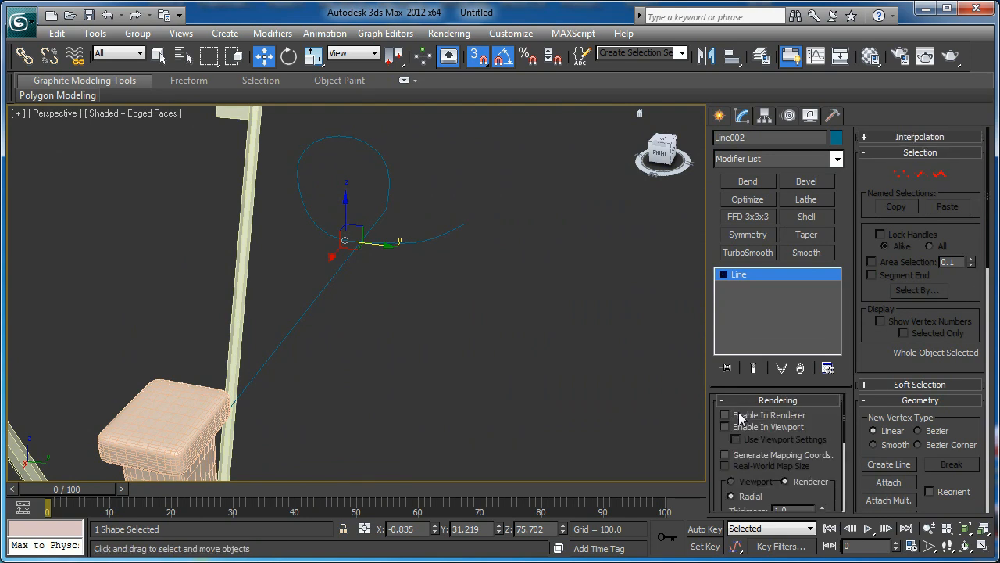
pyautogui.click(724, 428)
pyautogui.keyDown('alt'); pyautogui.moveTo(371, 311); pyautogui.dragTo(227, 329, button='middle'); pyautogui.keyUp('alt')
pyautogui.scroll(5, 373, 286)
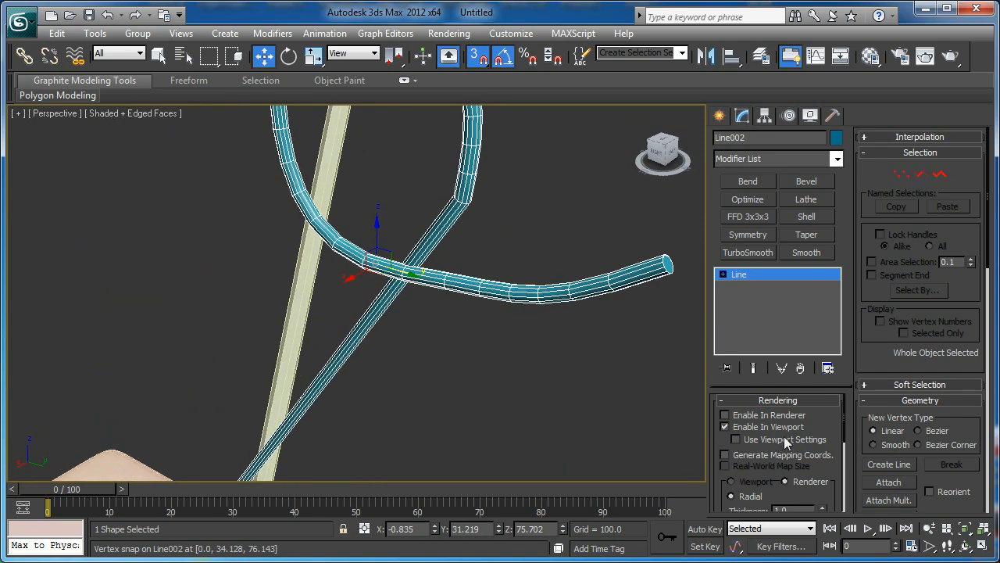
# Set the looped wire's radial cross-section to 8 sides and its thickness to 0.6.
pyautogui.moveTo(724, 437); pyautogui.dragTo(760, 400)
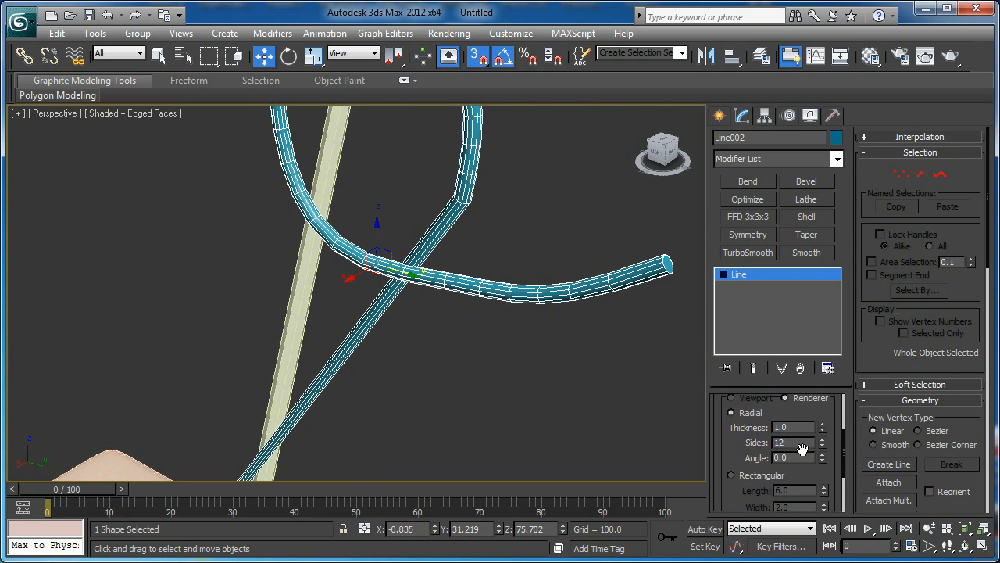
pyautogui.press('Return')
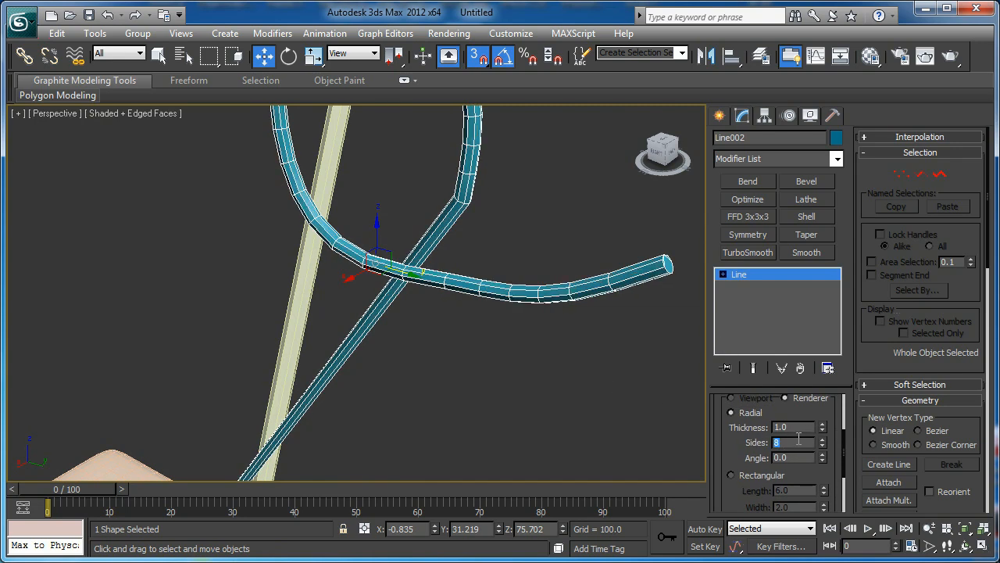
pyautogui.keyDown('alt'); pyautogui.moveTo(452, 260); pyautogui.dragTo(683, 368, button='middle'); pyautogui.keyUp('alt')
pyautogui.scroll(-5, 442, 259)
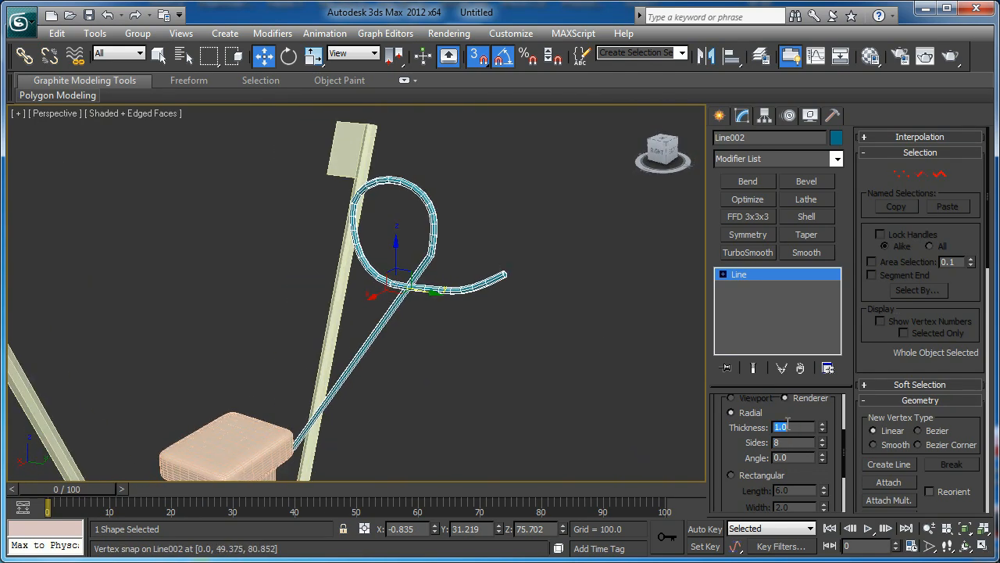
pyautogui.press('Return')
pyautogui.moveTo(458, 290)
pyautogui.keyDown('alt'); pyautogui.mouseDown(button='middle')
pyautogui.moveTo(380, 347)
pyautogui.moveTo(413, 265)
pyautogui.mouseUp(button='middle'); pyautogui.keyUp('alt')
pyautogui.scroll(4, 408, 324)
pyautogui.scroll(3, 413, 265)
pyautogui.scroll(-3, 579, 281)
pyautogui.moveTo(579, 280); pyautogui.dragTo(532, 301, button='middle')
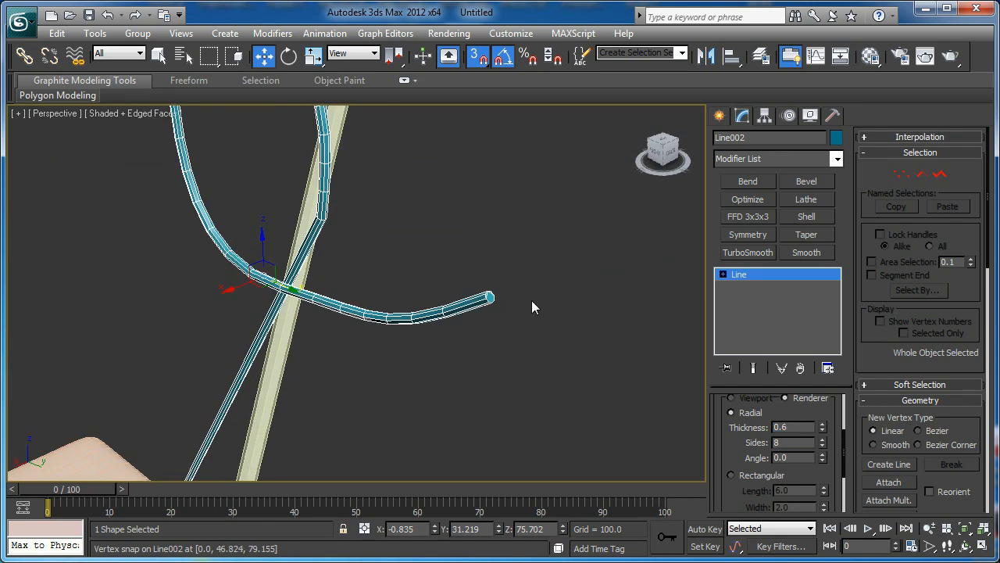
# Select the looped wire's end vertex and the vertex where the loop crosses itself.
pyautogui.press('1')
pyautogui.press('F3')
pyautogui.moveTo(515, 268); pyautogui.dragTo(453, 315)
pyautogui.moveTo(427, 297); pyautogui.dragTo(350, 353)
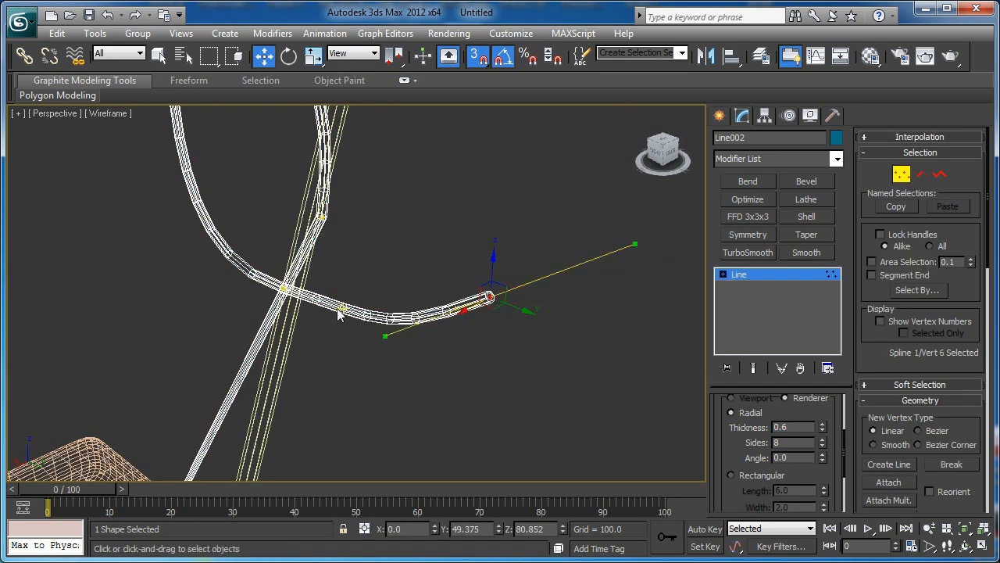
pyautogui.keyDown('alt'); pyautogui.moveTo(337, 313); pyautogui.dragTo(267, 303, button='middle'); pyautogui.keyUp('alt')
pyautogui.moveTo(191, 199); pyautogui.dragTo(121, 244)
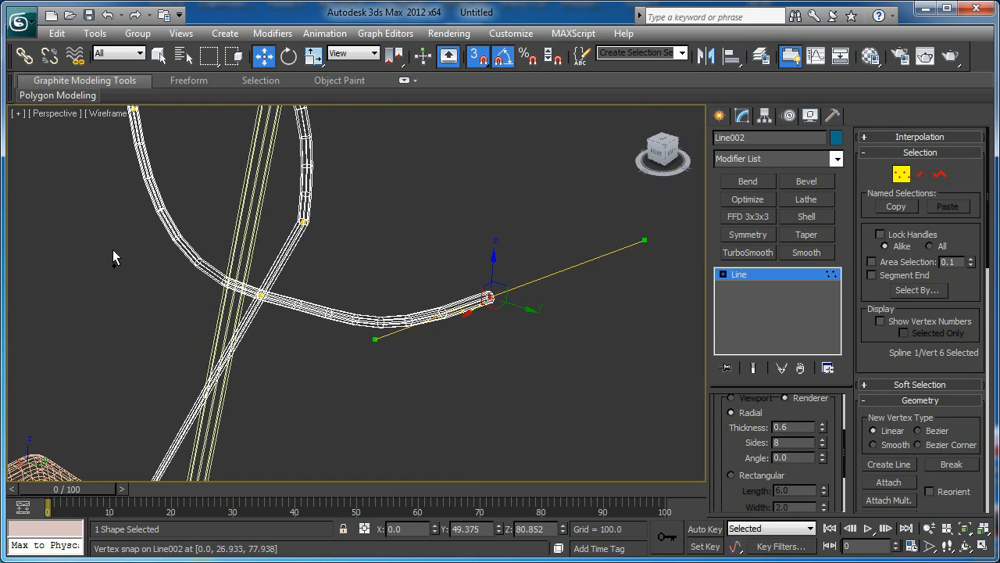
pyautogui.moveTo(133, 214); pyautogui.dragTo(394, 314, button='middle')
pyautogui.press('F3')
pyautogui.press('F3')
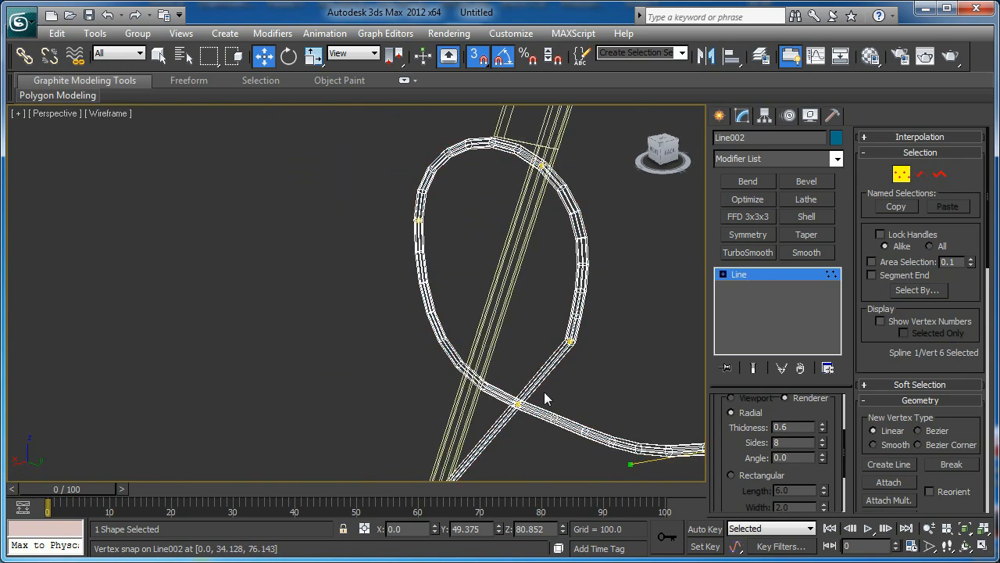
pyautogui.moveTo(543, 392); pyautogui.dragTo(505, 416)
pyautogui.keyDown('alt'); pyautogui.moveTo(506, 422); pyautogui.dragTo(500, 416, button='middle'); pyautogui.keyUp('alt')
# Turn off snapping and shift the looped wire's vertices sideways along X so the strands separate where they cross, placing the second vertex at about -0.572.
pyautogui.moveTo(517, 395); pyautogui.dragTo(508, 394)
pyautogui.hotkey('ctrl', 'z')
pyautogui.press('s')
pyautogui.moveTo(508, 394)
pyautogui.keyDown('alt'); pyautogui.mouseDown(button='middle')
pyautogui.moveTo(475, 393)
pyautogui.moveTo(526, 363)
pyautogui.moveTo(531, 343)
pyautogui.moveTo(549, 367)
pyautogui.mouseUp(button='middle'); pyautogui.keyUp('alt')
pyautogui.press('F3')
pyautogui.keyDown('alt'); pyautogui.moveTo(574, 387); pyautogui.dragTo(563, 405, button='middle'); pyautogui.keyUp('alt')
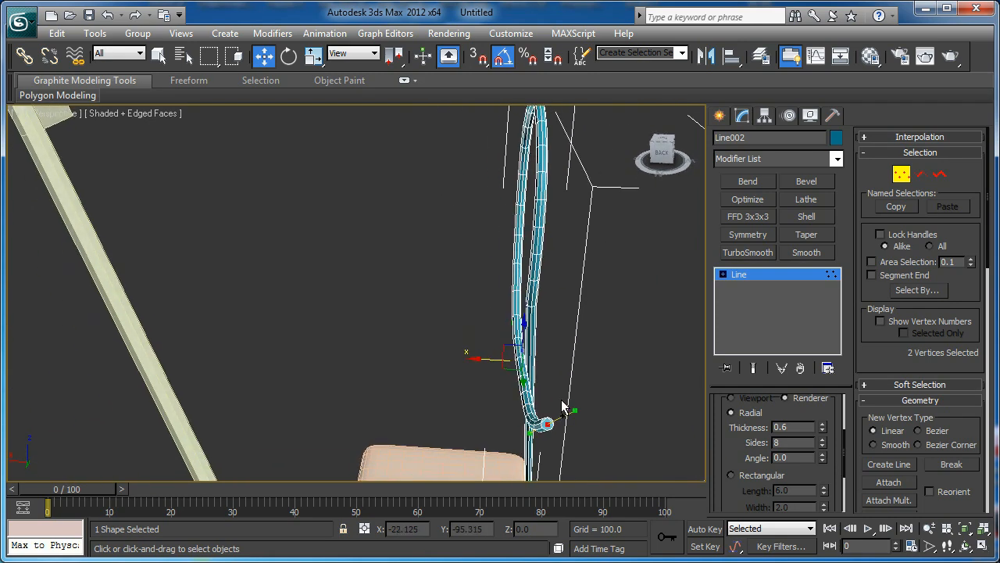
pyautogui.keyDown('alt'); pyautogui.moveTo(492, 359); pyautogui.dragTo(478, 225, button='middle'); pyautogui.keyUp('alt')
pyautogui.click(453, 244)
pyautogui.moveTo(478, 248); pyautogui.dragTo(467, 248)
pyautogui.scroll(-10, 469, 246)
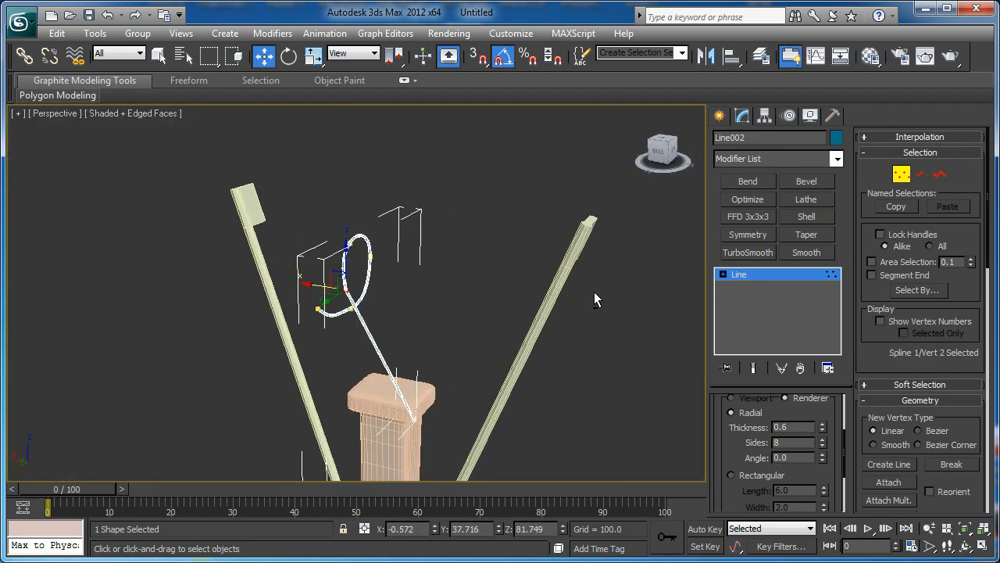
# Convert the second vertex, where the straight section meets the loop, to Bezier Corner in the left view.
pyautogui.keyDown('alt'); pyautogui.moveTo(594, 292); pyautogui.dragTo(438, 234, button='middle'); pyautogui.keyUp('alt')
pyautogui.scroll(5, 467, 328)
pyautogui.scroll(3, 406, 330)
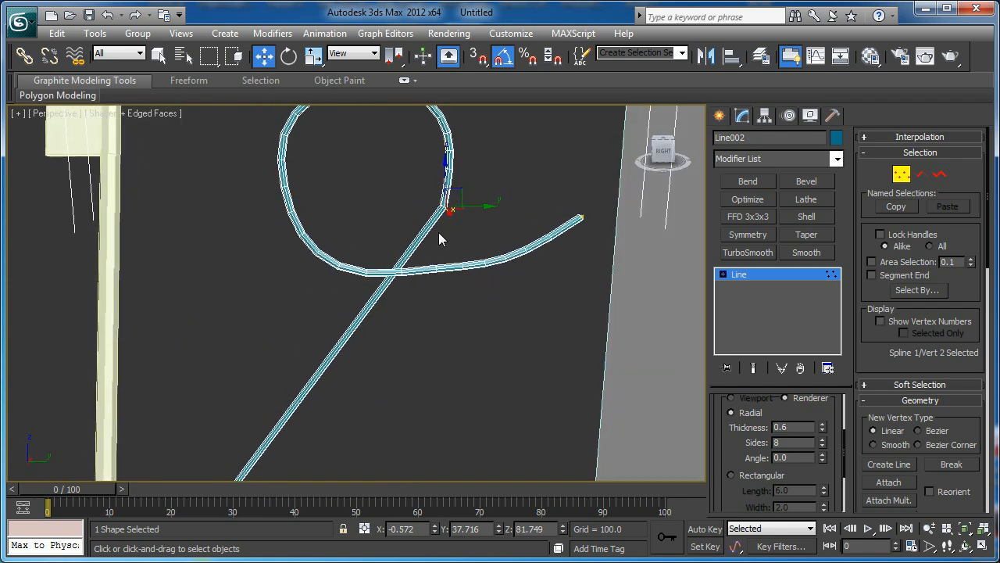
pyautogui.press('l')
pyautogui.scroll(3, 346, 215)
pyautogui.press('F3')
pyautogui.scroll(5, 390, 261)
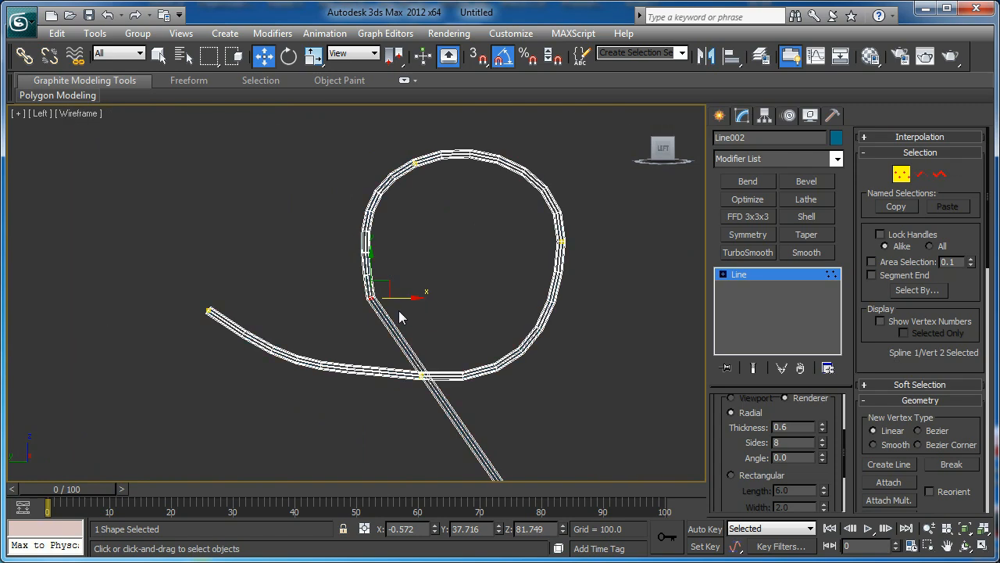
pyautogui.scroll(3, 398, 310)
pyautogui.rightClick(380, 304)
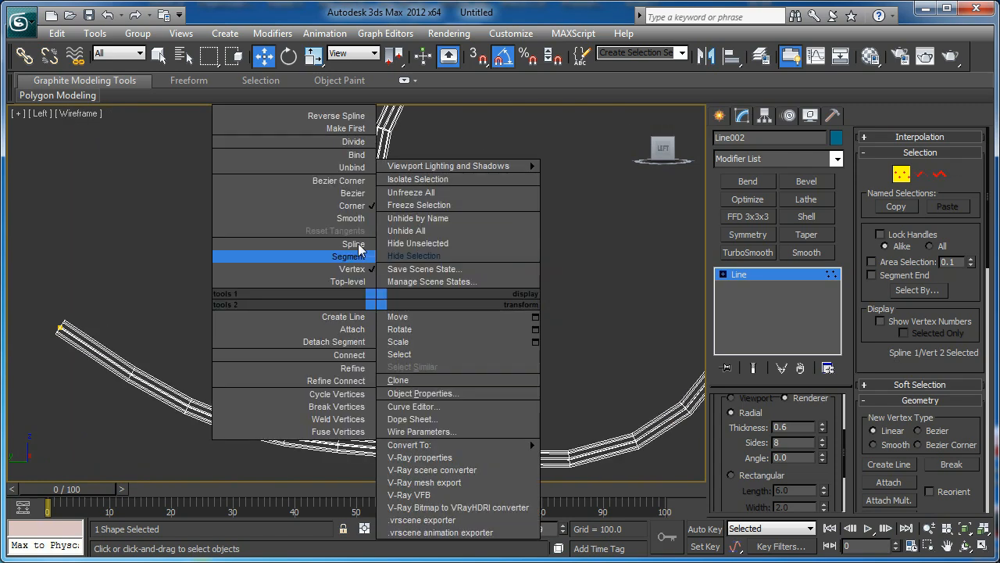
pyautogui.click(356, 182)
pyautogui.moveTo(432, 295); pyautogui.dragTo(420, 249, button='middle')
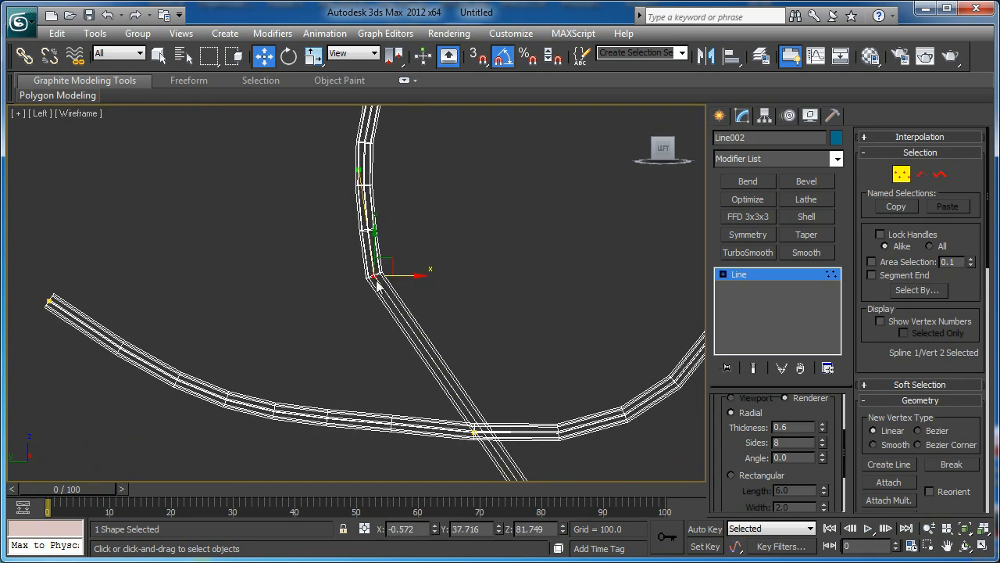
# Disable viewport rendering for the looped wire so it shows as a plain spline.
pyautogui.moveTo(482, 438); pyautogui.dragTo(436, 356, button='middle')
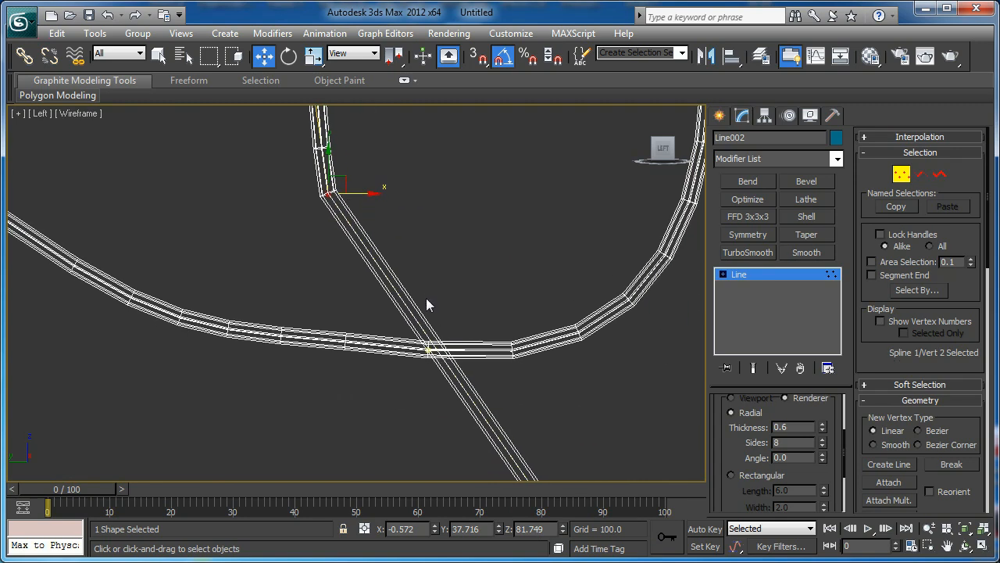
pyautogui.press('F3')
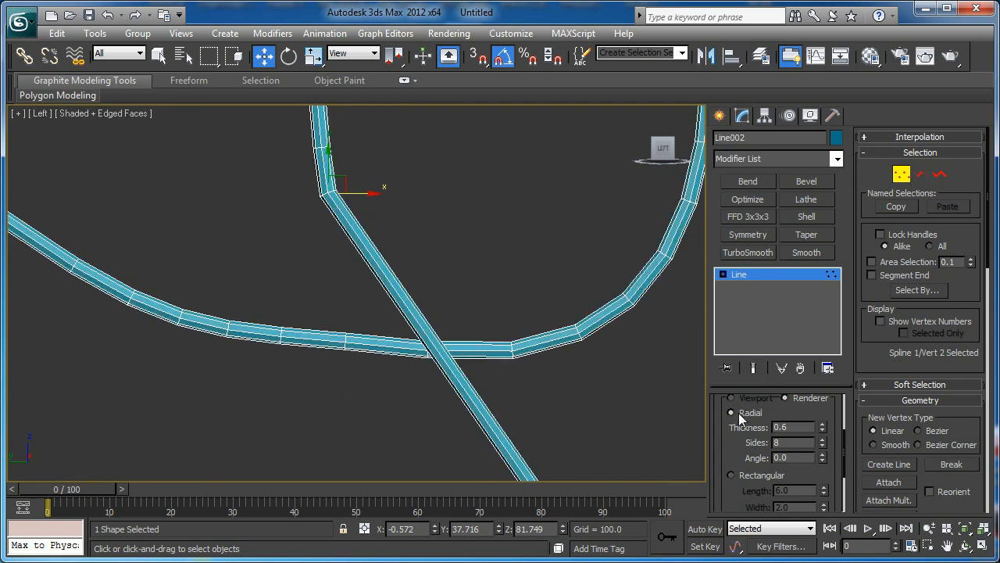
pyautogui.moveTo(739, 407); pyautogui.dragTo(720, 544)
pyautogui.click(726, 431)
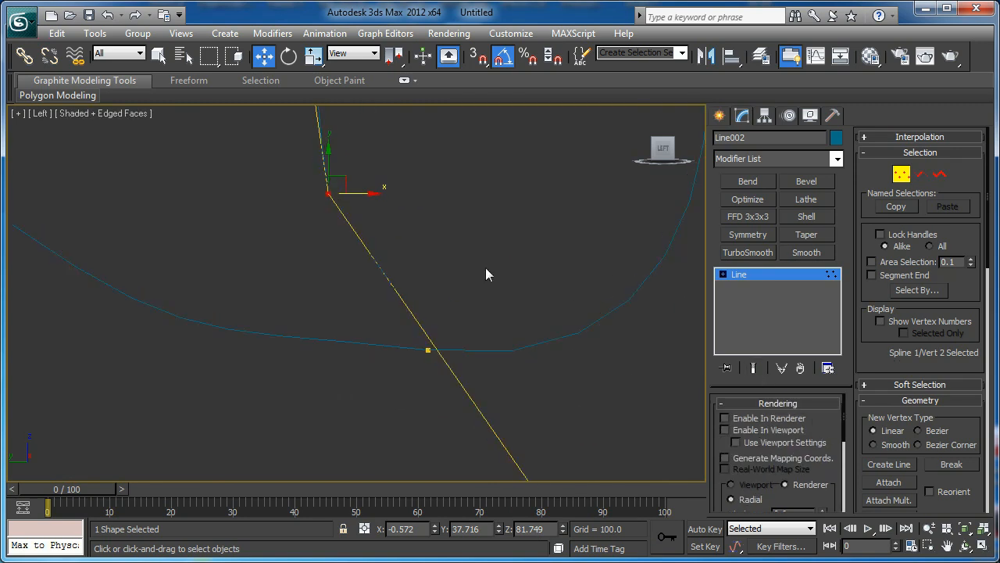
# Adjust both Bezier Corner handles of the second vertex so the straight section curves smoothly into the loop.
pyautogui.scroll(-4, 432, 283)
pyautogui.scroll(-1, 364, 203)
pyautogui.scroll(1, 348, 274)
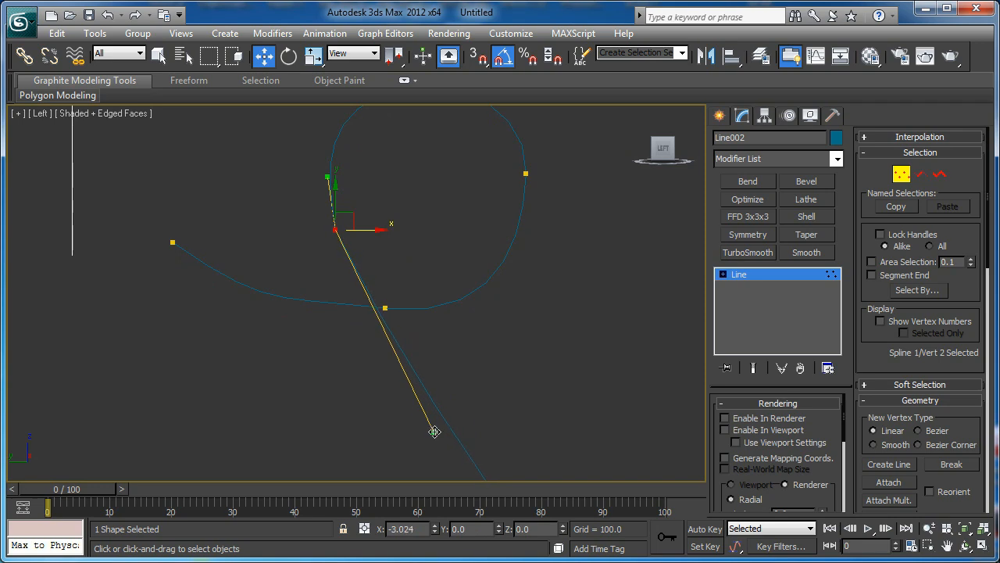
pyautogui.click(355, 261)
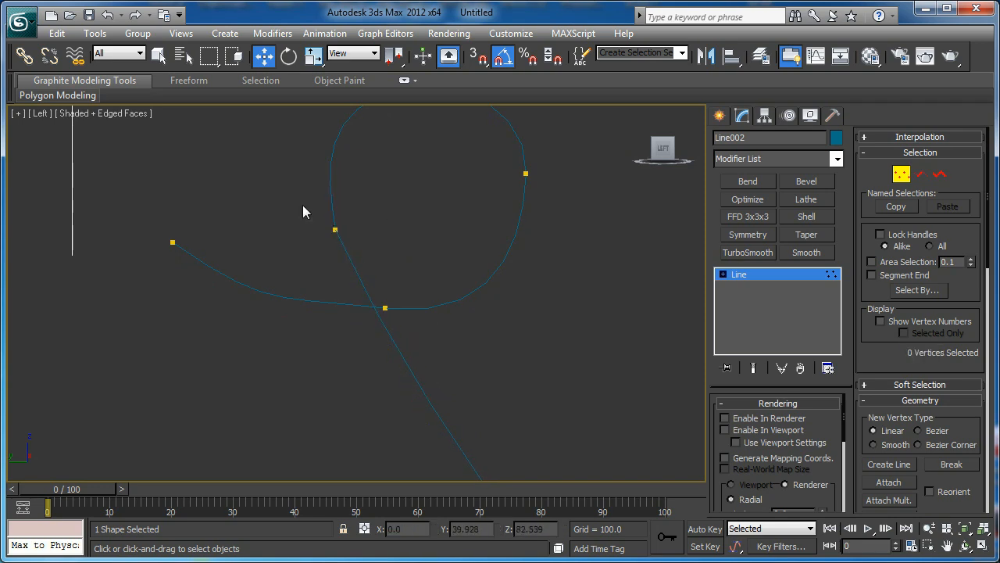
pyautogui.press('1')
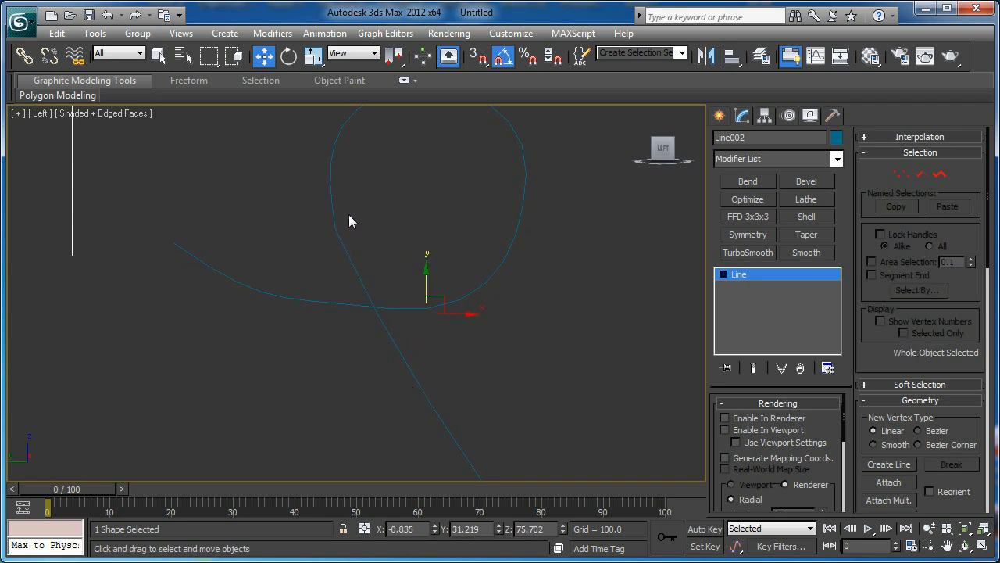
pyautogui.press('1')
pyautogui.click(335, 229)
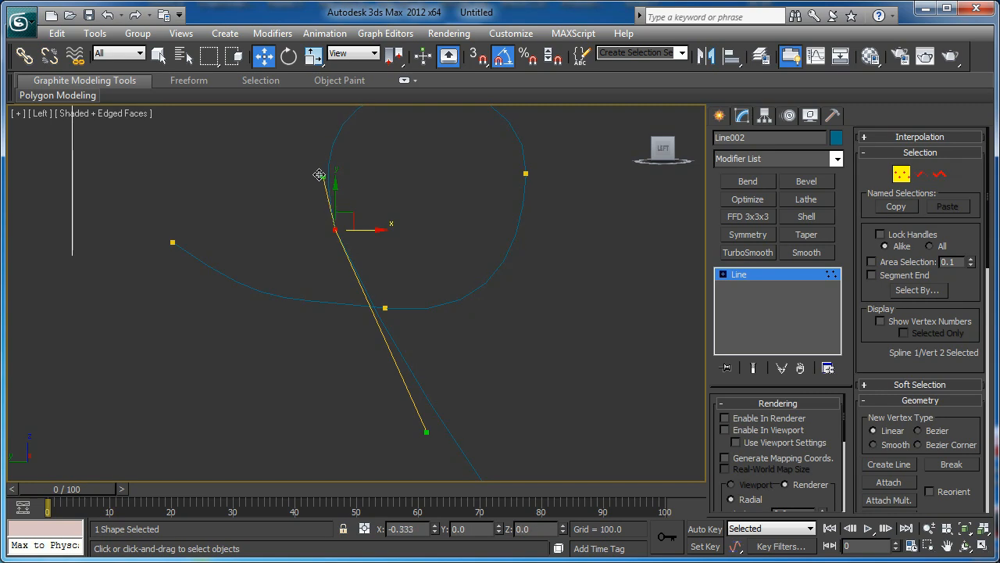
pyautogui.click(403, 185)
# Slightly reshape the bottom of the loop with the tail-side Bezier handle of the vertex at the crossing.
pyautogui.scroll(-3, 397, 216)
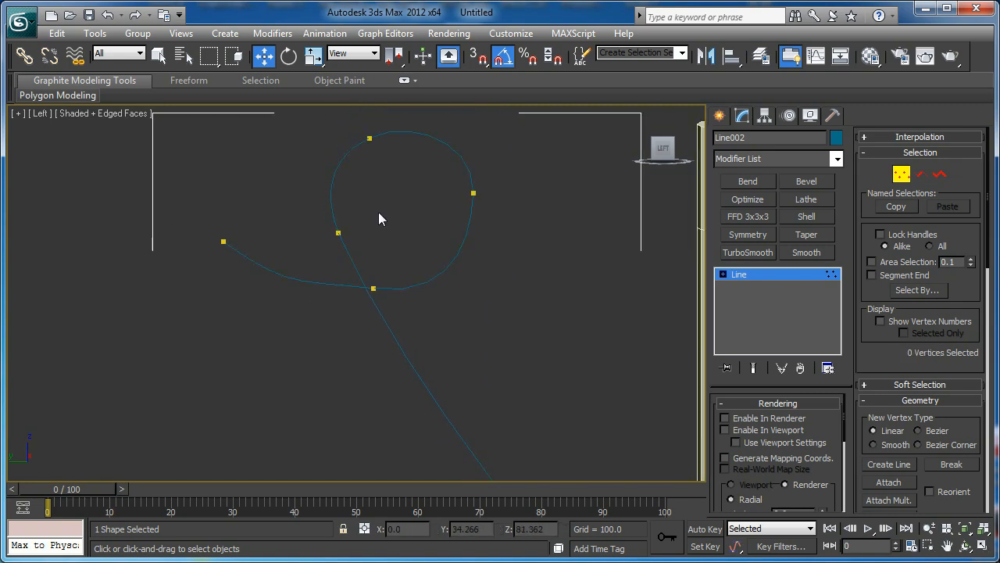
pyautogui.click(373, 288)
pyautogui.scroll(4, 367, 289)
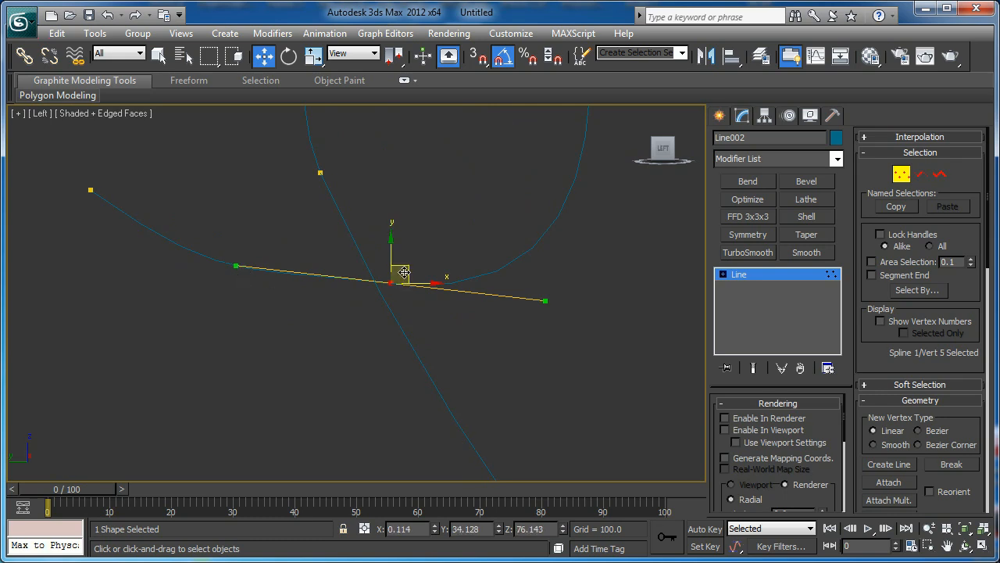
pyautogui.moveTo(236, 266); pyautogui.dragTo(235, 269)
# Leave vertex editing and enable viewport rendering for the looped wire again in the perspective view.
pyautogui.moveTo(396, 268); pyautogui.dragTo(690, 224, button='middle')
pyautogui.press('p')
pyautogui.scroll(3, 384, 246)
pyautogui.click(892, 173)
pyautogui.keyDown('alt'); pyautogui.moveTo(469, 250); pyautogui.dragTo(365, 221, button='middle'); pyautogui.keyUp('alt')
pyautogui.click(725, 429)
pyautogui.keyDown('alt'); pyautogui.moveTo(380, 351); pyautogui.dragTo(366, 300, button='middle'); pyautogui.keyUp('alt')
# Select the wire's base vertex on the stem cap and move it in the top view along X to about -1.255.
pyautogui.press('1')
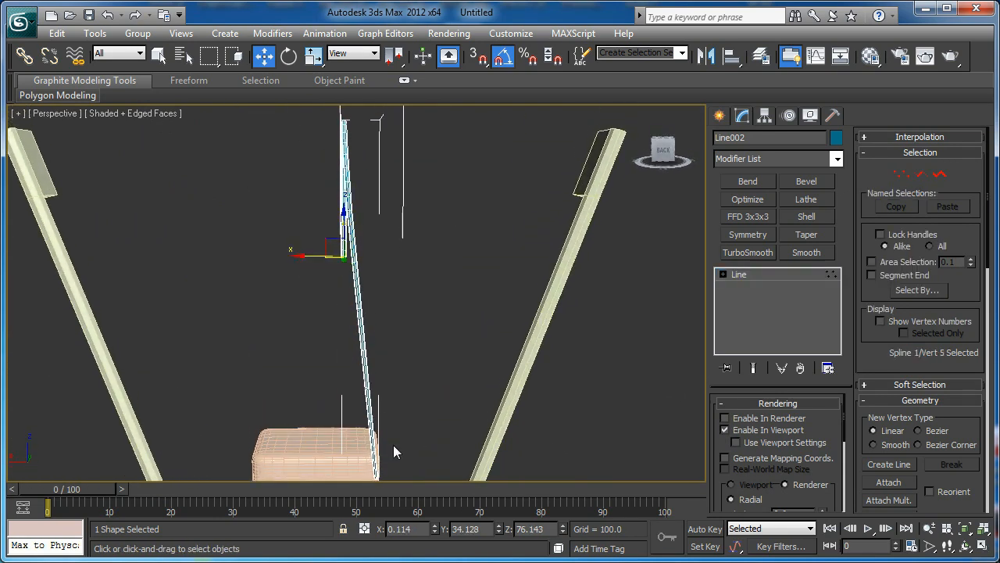
pyautogui.moveTo(382, 407); pyautogui.dragTo(390, 370, button='middle')
pyautogui.press('F3')
pyautogui.moveTo(403, 410)
pyautogui.mouseDown()
pyautogui.moveTo(329, 483)
pyautogui.moveTo(326, 451)
pyautogui.mouseUp()
pyautogui.press('F3')
pyautogui.keyDown('alt'); pyautogui.moveTo(364, 363); pyautogui.dragTo(388, 384, button='middle'); pyautogui.keyUp('alt')
pyautogui.press('t')
pyautogui.scroll(9, 378, 321)
pyautogui.scroll(-3, 387, 385)
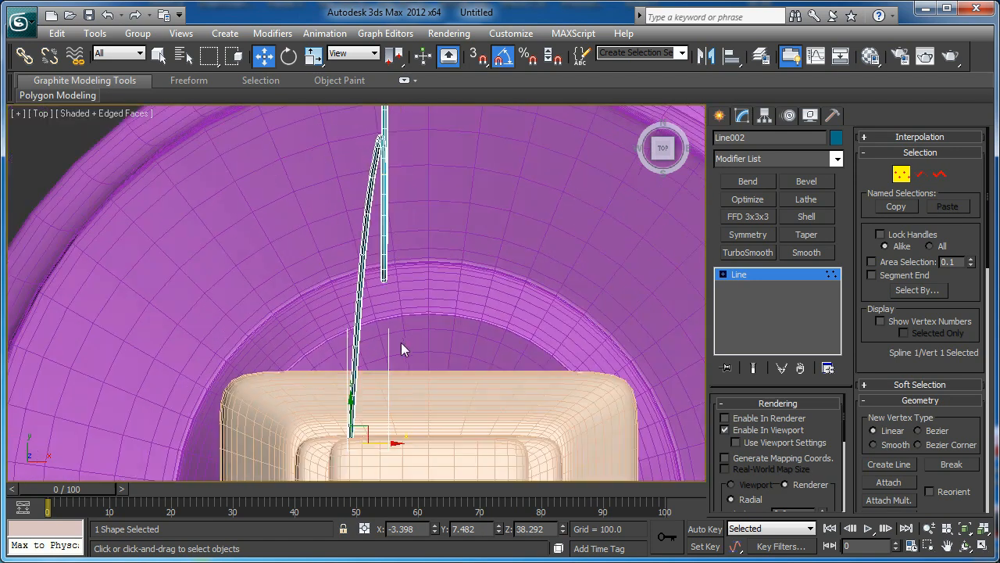
pyautogui.moveTo(397, 333); pyautogui.dragTo(408, 302, button='middle')
pyautogui.moveTo(380, 409); pyautogui.dragTo(400, 410)
# Adjust the lower Bezier handle of the second vertex in the top view to straighten the wire's lower section.
pyautogui.moveTo(390, 222); pyautogui.dragTo(389, 338, button='middle')
pyautogui.press('F3')
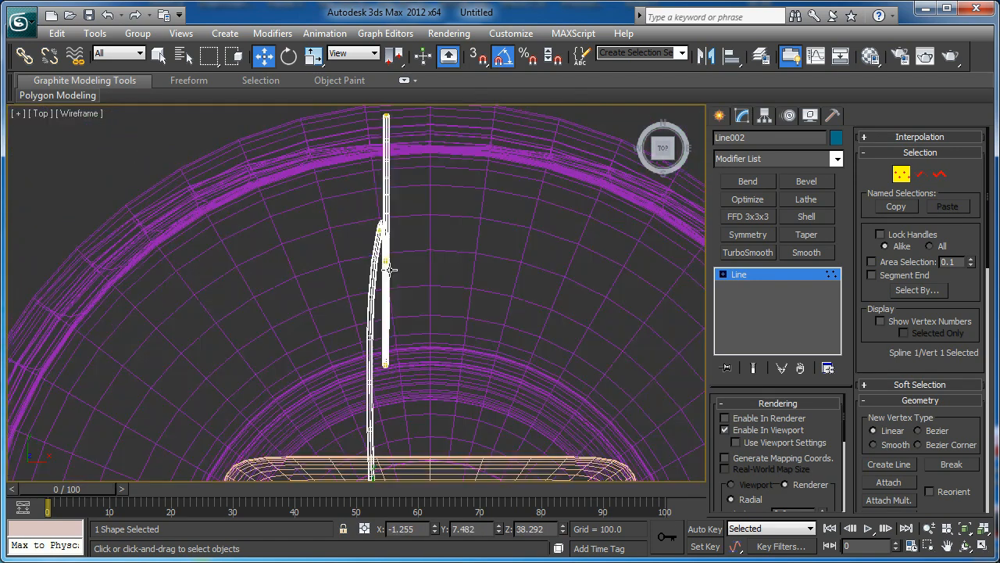
pyautogui.click(355, 286)
pyautogui.scroll(3, 376, 316)
pyautogui.scroll(-3, 379, 321)
pyautogui.moveTo(347, 467); pyautogui.dragTo(347, 412, button='middle')
pyautogui.click(380, 175)
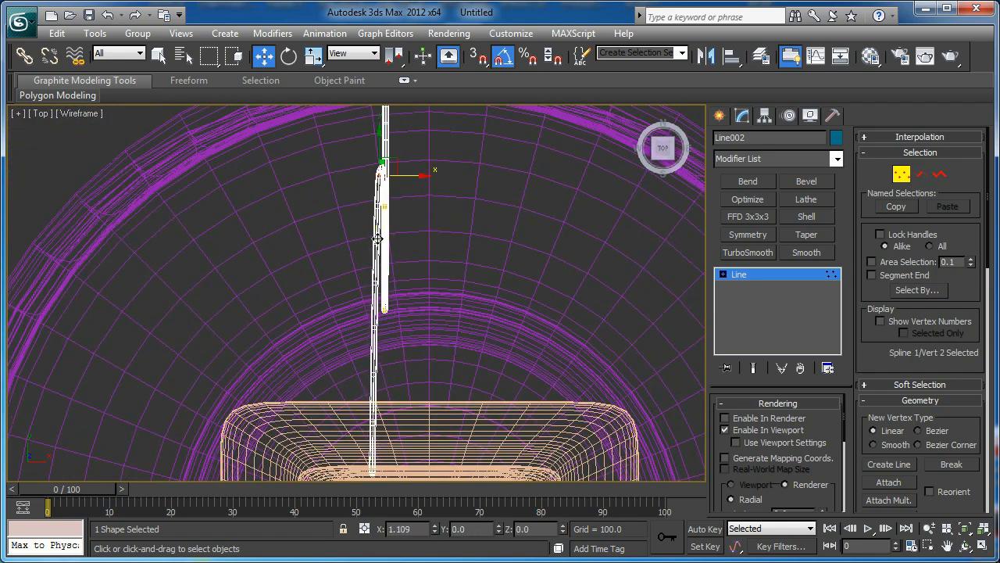
# Convert the looped wire to an Editable Poly.
pyautogui.press('p')
pyautogui.moveTo(366, 231)
pyautogui.keyDown('alt'); pyautogui.mouseDown(button='middle')
pyautogui.moveTo(373, 241)
pyautogui.moveTo(324, 160)
pyautogui.moveTo(342, 135)
pyautogui.mouseUp(button='middle'); pyautogui.keyUp('alt')
pyautogui.press('F3')
pyautogui.scroll(-4, 344, 197)
pyautogui.keyDown('alt'); pyautogui.moveTo(343, 197); pyautogui.dragTo(346, 247, button='middle'); pyautogui.keyUp('alt')
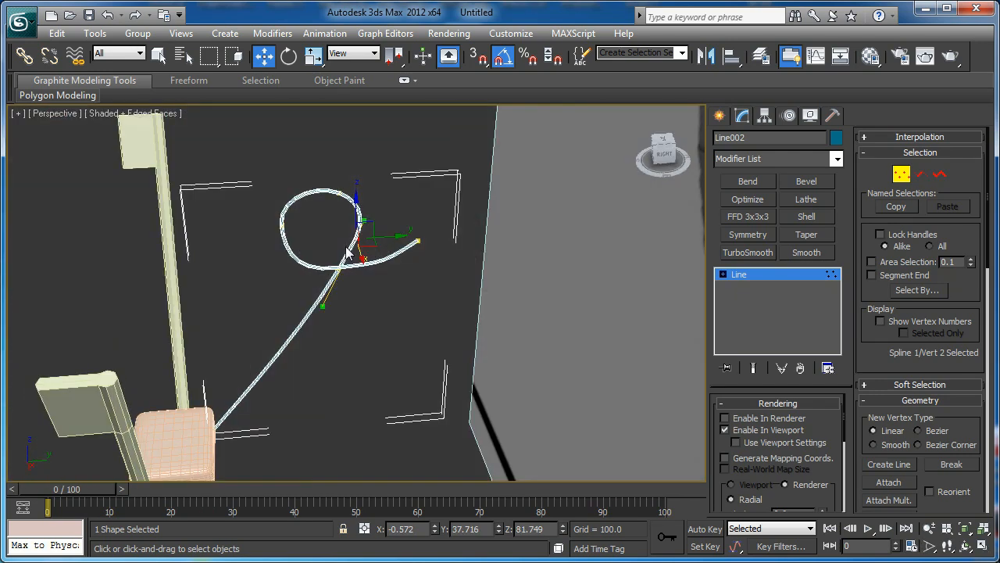
pyautogui.rightClick(350, 253)
pyautogui.moveTo(386, 389)
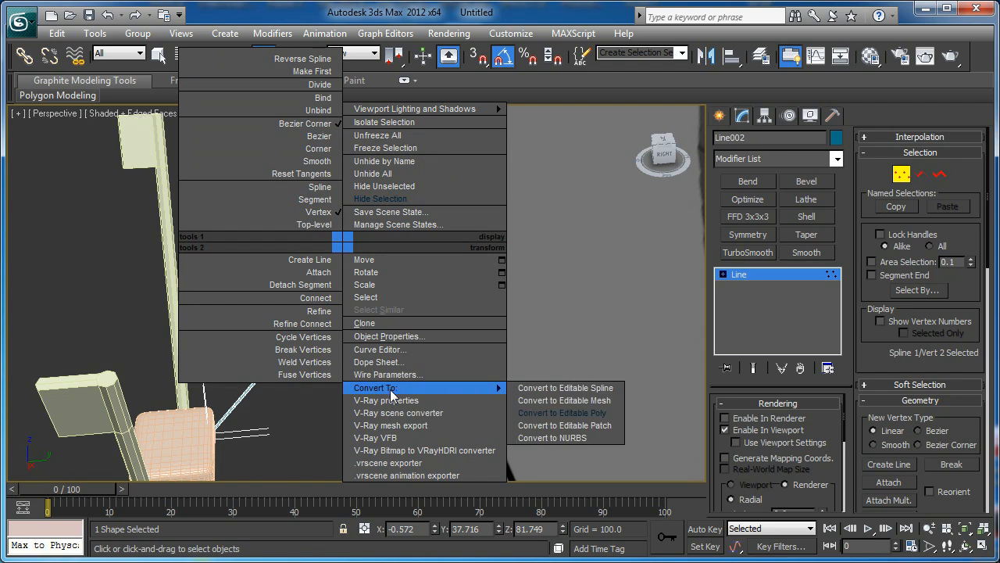
pyautogui.click(568, 411)
# Select and delete the end polygon at the tip of the wire's curved tail.
pyautogui.keyDown('alt'); pyautogui.moveTo(486, 315); pyautogui.dragTo(406, 289, button='middle'); pyautogui.keyUp('alt')
pyautogui.scroll(4, 400, 319)
pyautogui.press('4')
pyautogui.click(362, 384)
pyautogui.press('z')
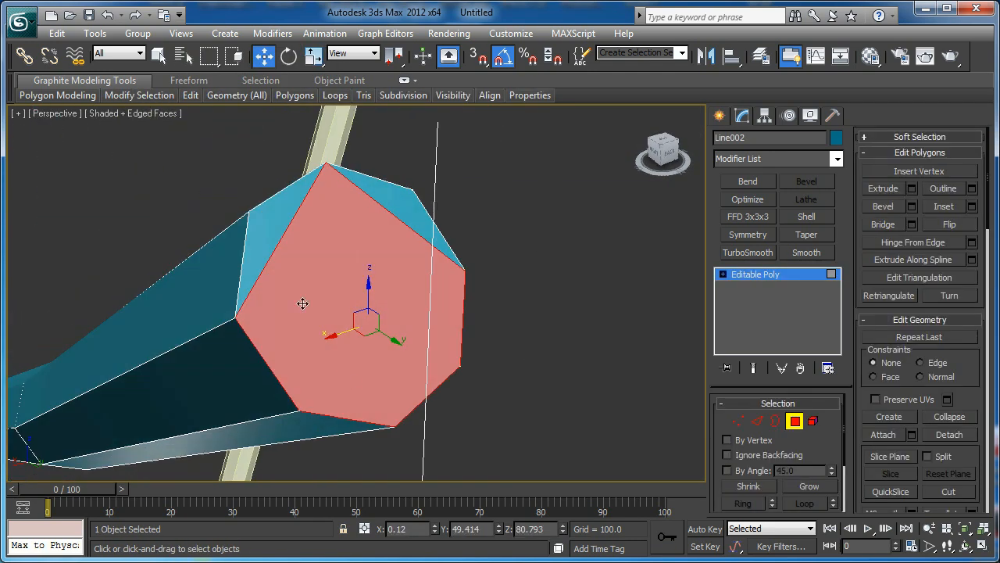
pyautogui.keyDown('alt'); pyautogui.moveTo(273, 241); pyautogui.dragTo(290, 227, button='middle'); pyautogui.keyUp('alt')
pyautogui.scroll(-5, 395, 268)
pyautogui.press('Delete')
# Cap the open border at the tip of the wire's tail and leave border editing.
pyautogui.press('3')
pyautogui.click(367, 291)
pyautogui.click(948, 187)
pyautogui.keyDown('alt'); pyautogui.moveTo(627, 232); pyautogui.dragTo(707, 453, button='middle'); pyautogui.keyUp('alt')
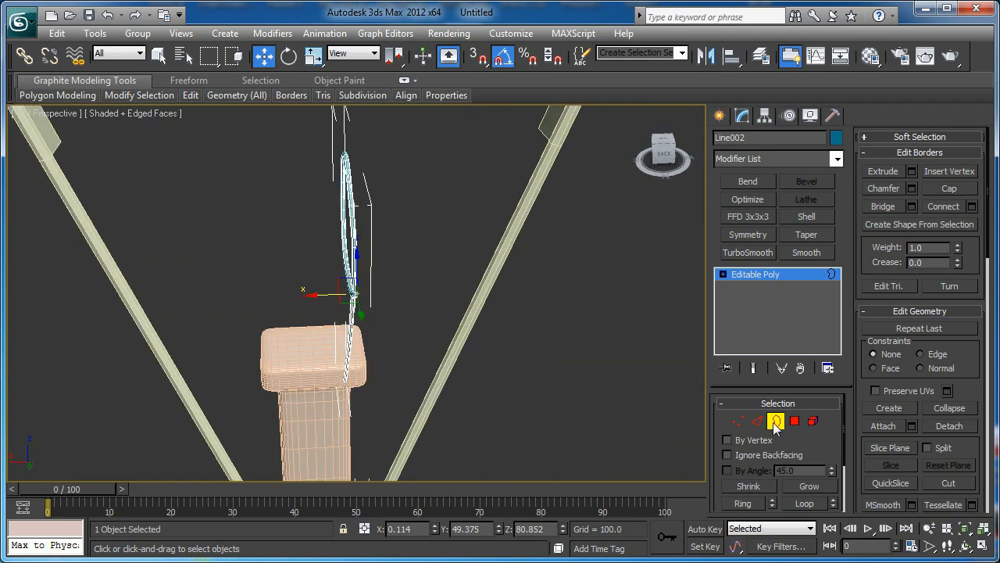
pyautogui.click(774, 422)
# Rotate the looped wire in the top view so its loop end swings outward from the stem's centre line.
pyautogui.press('t')
pyautogui.scroll(2, 395, 294)
pyautogui.press('e')
pyautogui.moveTo(392, 212); pyautogui.dragTo(341, 222)
pyautogui.press('w')
pyautogui.press('p')
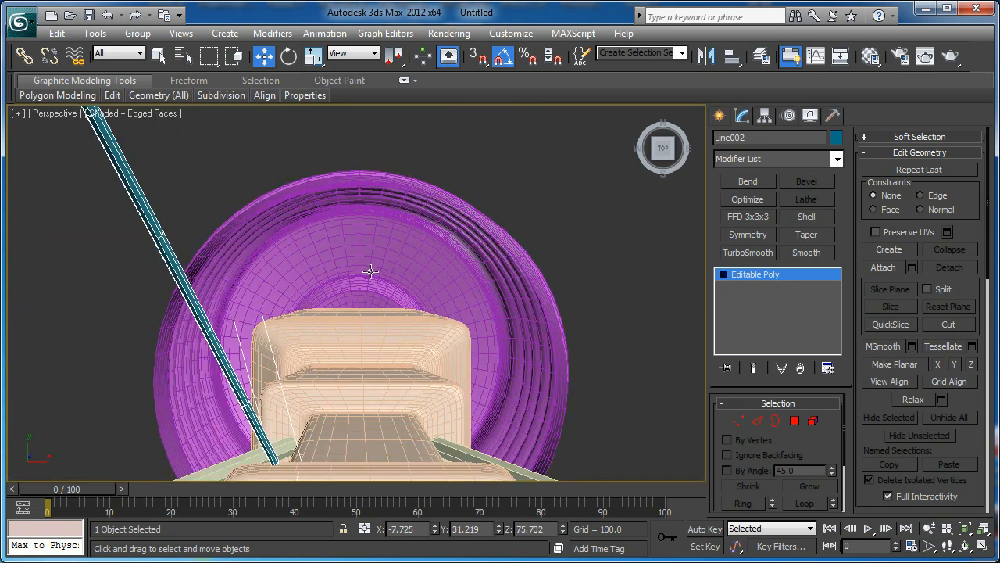
# Move the vertices at the wire's foot so its end sits in the stem cap.
pyautogui.scroll(-2, 404, 281)
pyautogui.keyDown('alt'); pyautogui.moveTo(404, 281); pyautogui.dragTo(368, 217, button='middle'); pyautogui.keyUp('alt')
pyautogui.scroll(5, 364, 205)
pyautogui.scroll(-3, 293, 216)
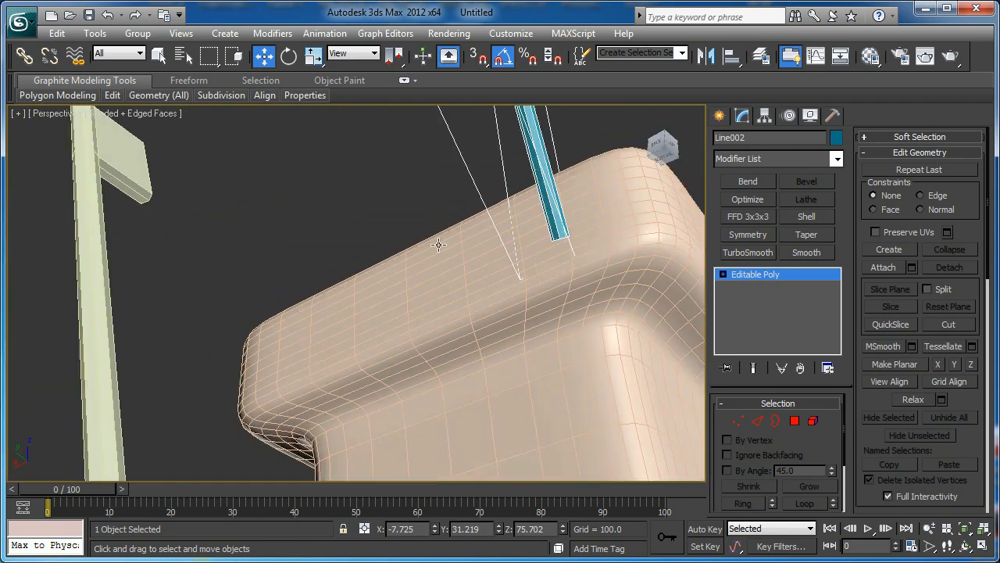
pyautogui.press('1')
pyautogui.press('F3')
pyautogui.press('F3')
pyautogui.scroll(-4, 425, 223)
pyautogui.moveTo(585, 268)
pyautogui.mouseDown(button='middle')
pyautogui.moveTo(425, 223)
pyautogui.moveTo(368, 279)
pyautogui.moveTo(384, 328)
pyautogui.moveTo(367, 324)
pyautogui.mouseUp(button='middle')
pyautogui.scroll(3, 384, 328)
pyautogui.moveTo(379, 343); pyautogui.dragTo(408, 360)
pyautogui.click(739, 424)
pyautogui.scroll(-6, 326, 253)
# Apply a Symmetry modifier to the wire on the X axis, offset its mirror plane and rotate it -105 degrees about Z.
pyautogui.press('t')
pyautogui.press('z')
pyautogui.scroll(-5, 344, 252)
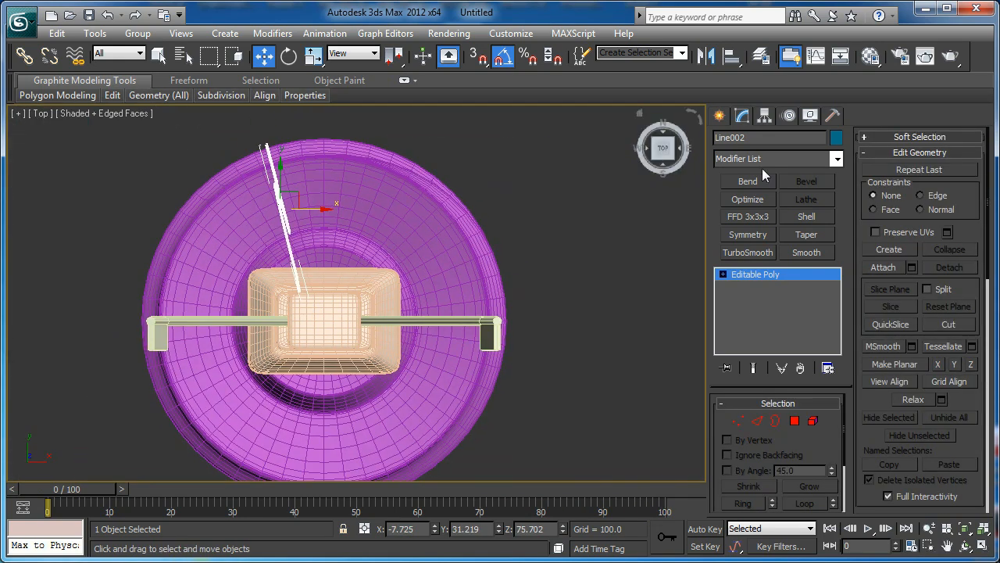
pyautogui.click(747, 235)
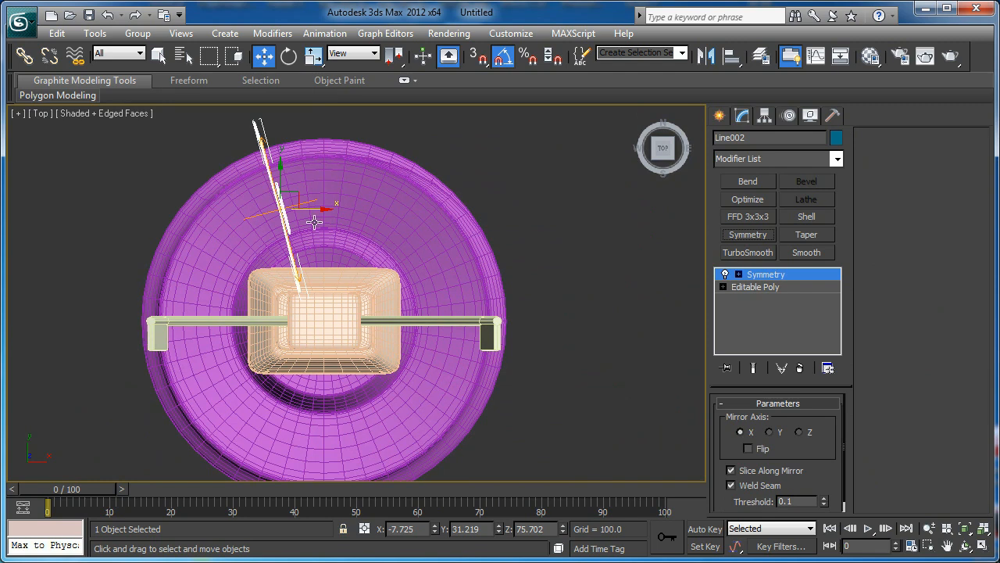
pyautogui.moveTo(311, 209); pyautogui.dragTo(391, 265)
pyautogui.press('e')
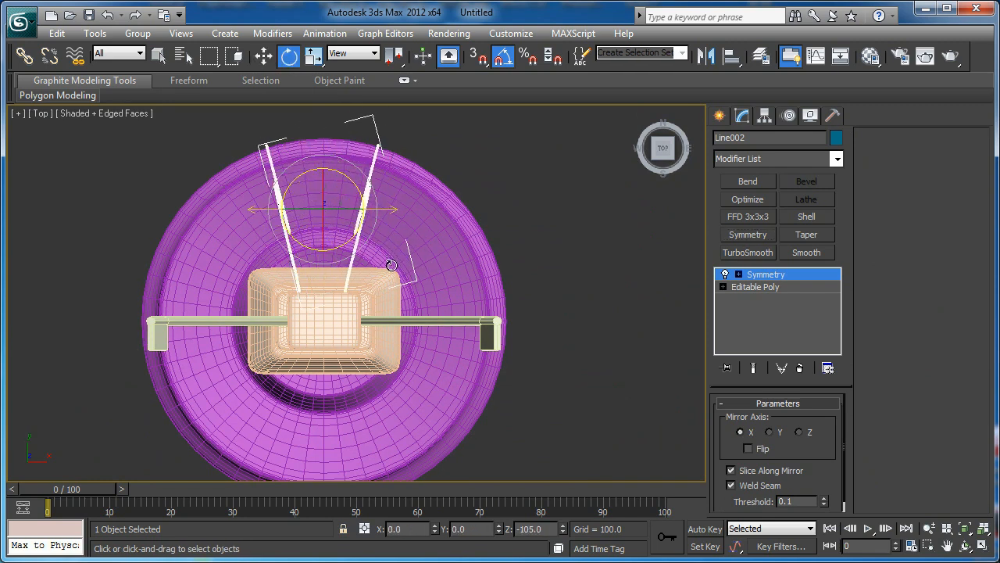
pyautogui.scroll(5, 367, 242)
pyautogui.scroll(-2, 360, 211)
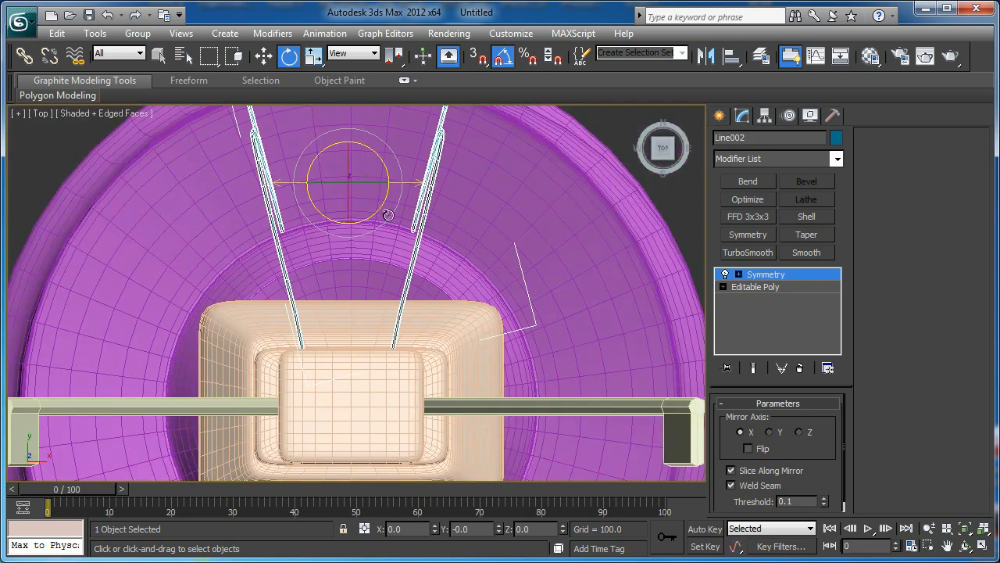
# Align the symmetry plane with the stem's centre and convert the mirrored looped wires to an Editable Poly.
pyautogui.press('w')
pyautogui.moveTo(379, 185); pyautogui.dragTo(354, 369)
pyautogui.rightClick(361, 331)
pyautogui.moveTo(406, 478)
pyautogui.click(590, 492)
pyautogui.moveTo(427, 351); pyautogui.dragTo(359, 317, button='middle')
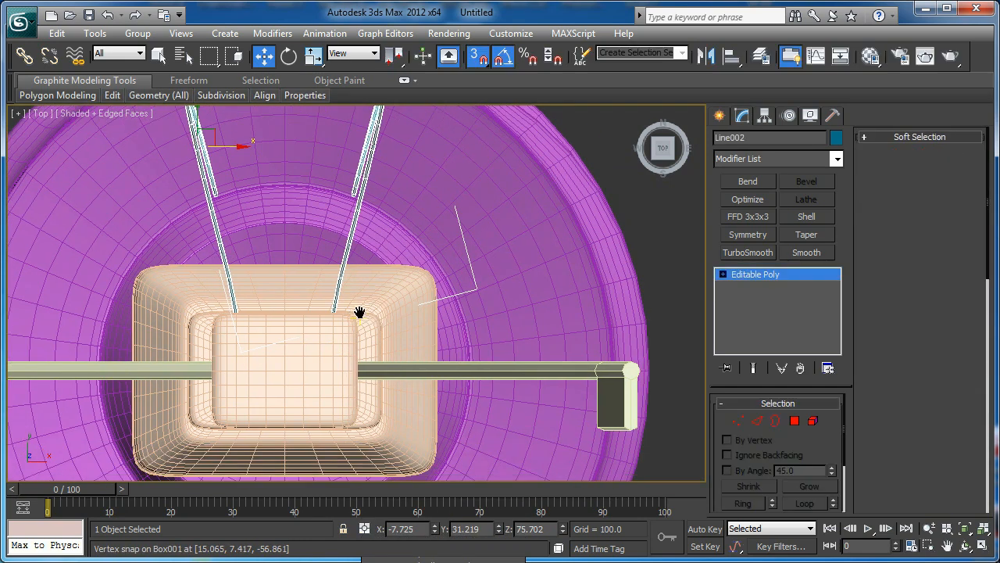
# Activate the Line spline tool with the support wires and looped wires framed in the front view.
pyautogui.press('p')
pyautogui.scroll(-2, 393, 312)
pyautogui.moveTo(375, 242); pyautogui.dragTo(403, 211, button='middle')
pyautogui.press('f')
pyautogui.scroll(-3, 395, 212)
pyautogui.scroll(4, 402, 211)
pyautogui.click(720, 115)
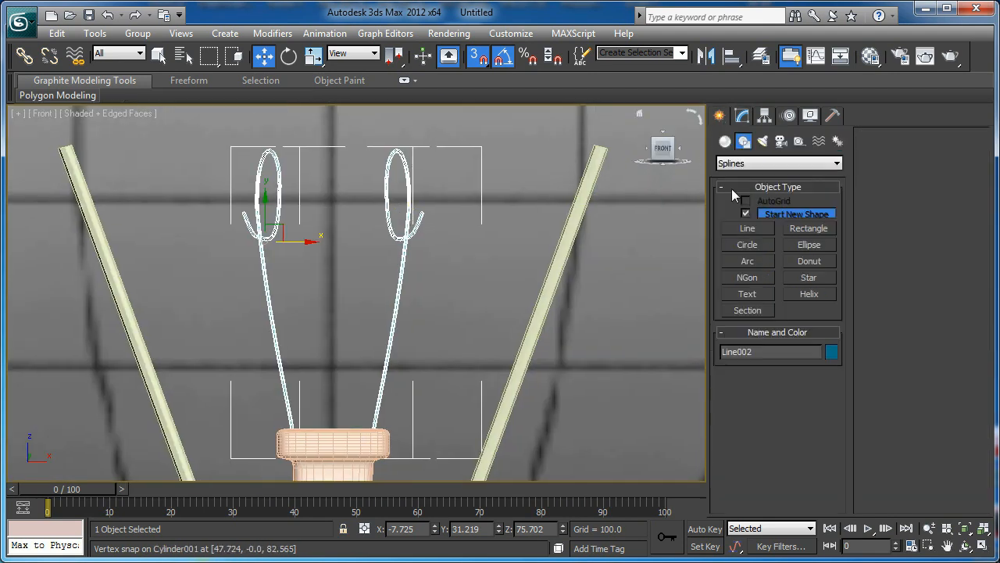
pyautogui.click(742, 232)
pyautogui.moveTo(513, 214); pyautogui.dragTo(558, 196, button='middle')
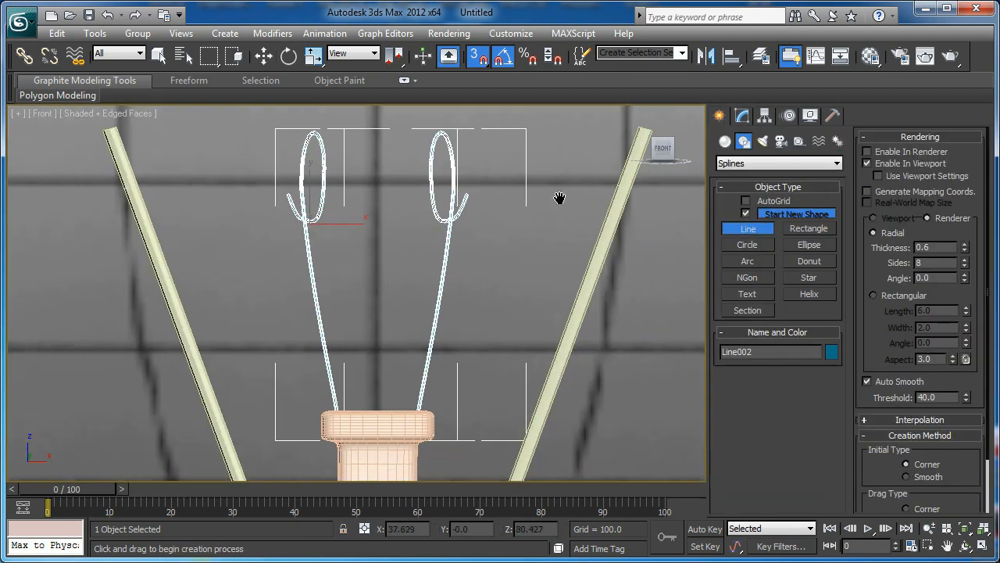
pyautogui.click(619, 183)
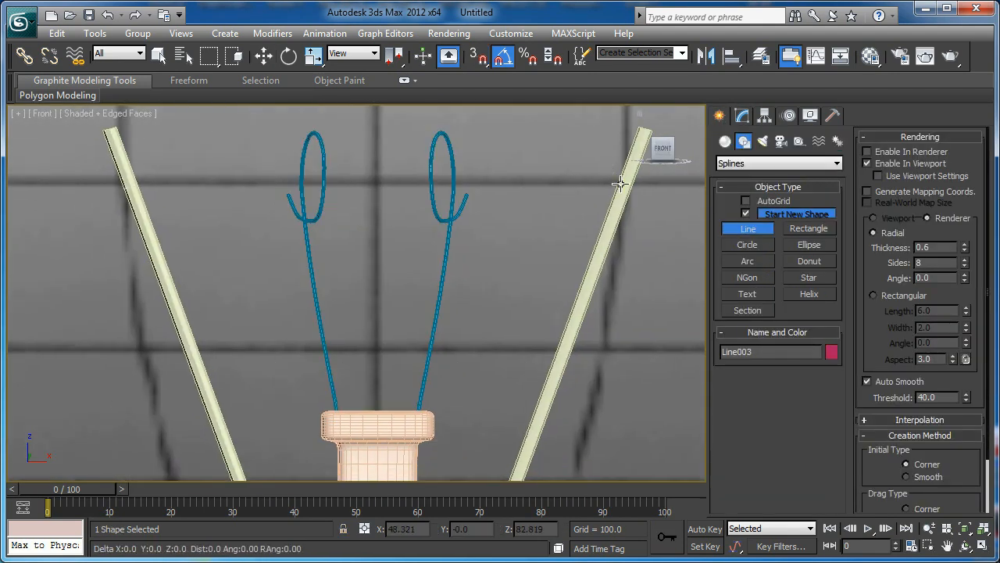
pyautogui.rightClick(442, 183)
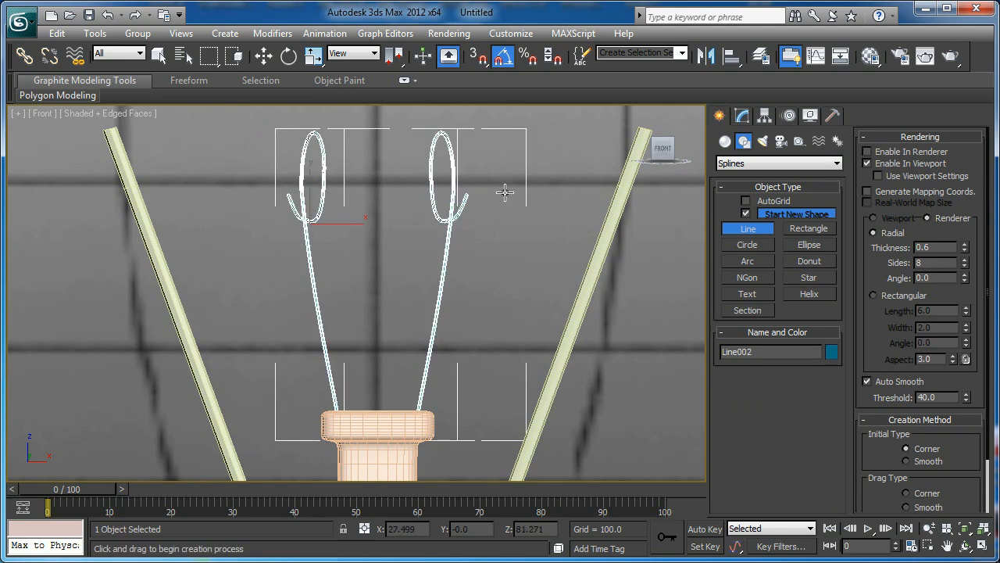
# In the top view, draw a four-point line from one support wire's end across both looped wires to the other support wire's end.
pyautogui.press('t')
pyautogui.moveTo(552, 168); pyautogui.dragTo(511, 271, button='middle')
pyautogui.moveTo(590, 372); pyautogui.dragTo(622, 370, button='middle')
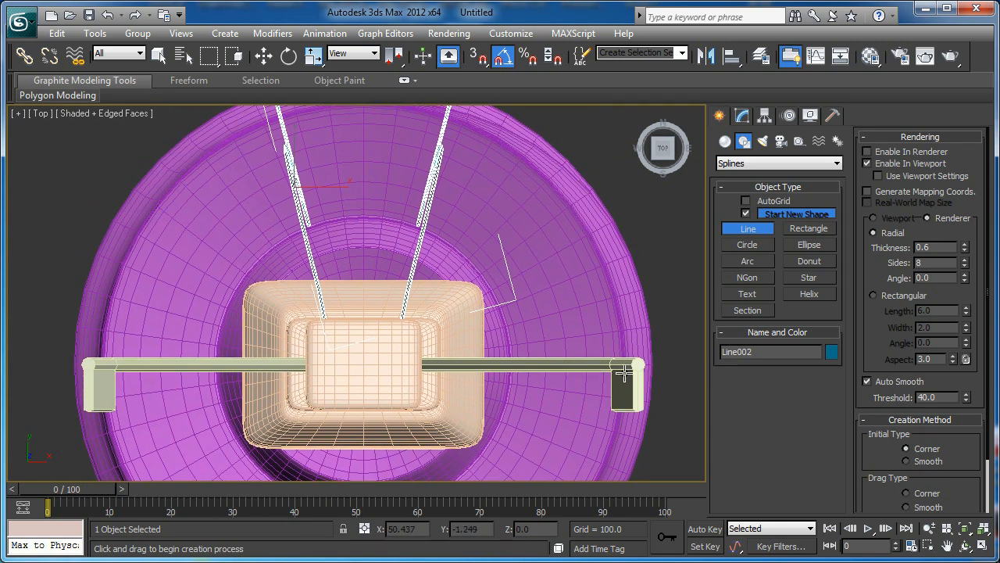
pyautogui.click(618, 383)
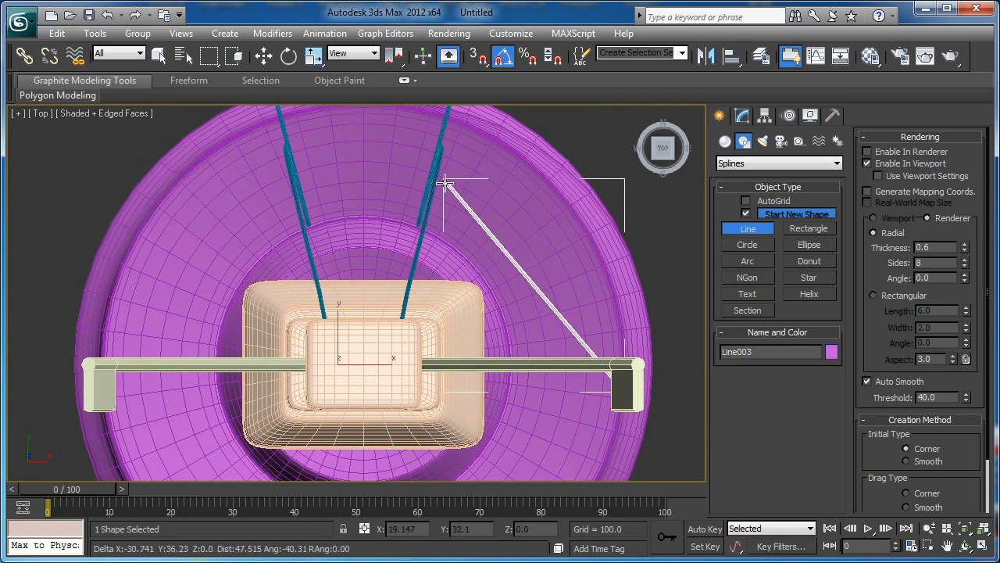
pyautogui.click(426, 206)
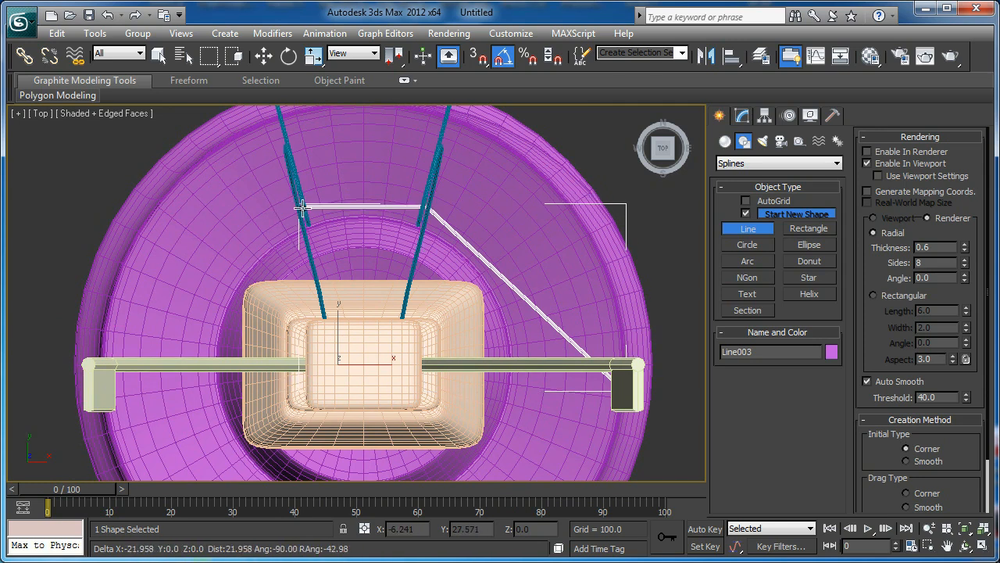
pyautogui.click(302, 207)
pyautogui.click(100, 388)
pyautogui.rightClick(387, 160)
# Raise the new filament line in the front view to the height of the wire loops.
pyautogui.press('f')
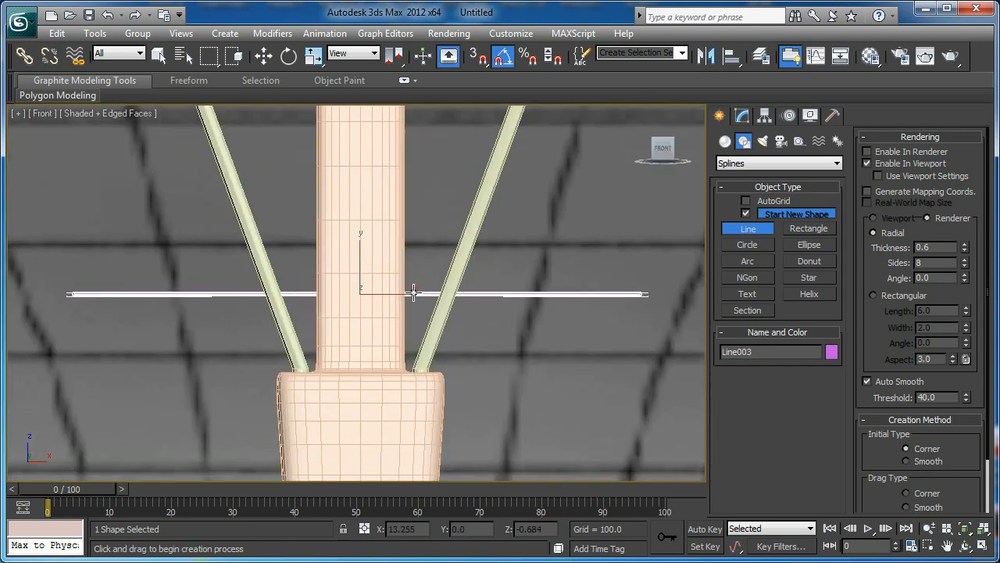
pyautogui.scroll(-6, 413, 294)
pyautogui.moveTo(413, 294); pyautogui.dragTo(411, 309, button='middle')
pyautogui.press('w')
pyautogui.moveTo(353, 239); pyautogui.dragTo(353, 143)
pyautogui.scroll(5, 353, 148)
pyautogui.scroll(3, 420, 234)
# Lower the line's two middle vertices into the wire loops and raise its two end vertices towards the tips of the support wires.
pyautogui.press('1')
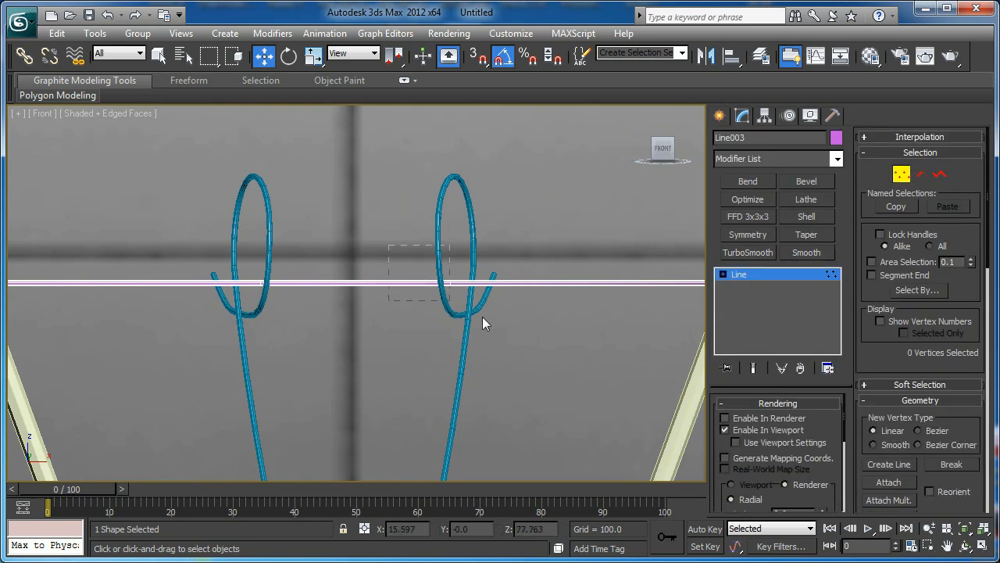
pyautogui.press('F3')
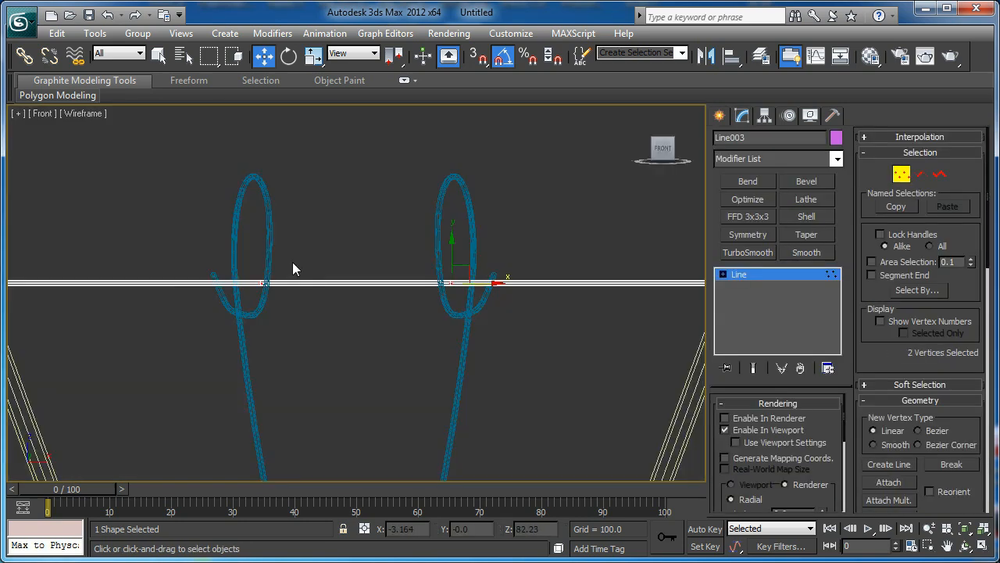
pyautogui.moveTo(450, 259); pyautogui.dragTo(457, 275)
pyautogui.moveTo(457, 275); pyautogui.dragTo(271, 302, button='middle')
pyautogui.scroll(-2, 271, 300)
pyautogui.moveTo(395, 254); pyautogui.dragTo(576, 356)
pyautogui.moveTo(45, 269); pyautogui.dragTo(260, 291, button='middle')
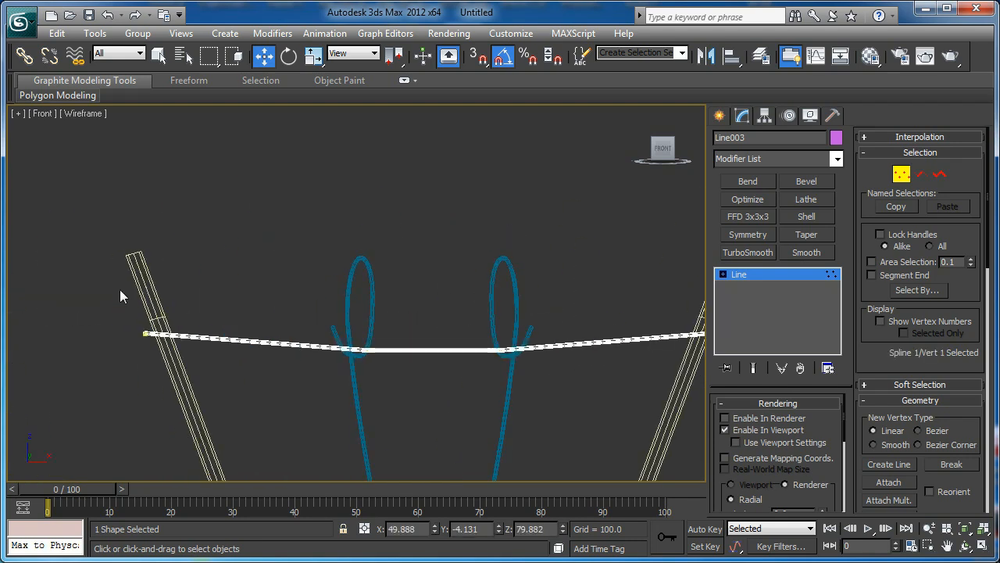
pyautogui.moveTo(401, 292); pyautogui.dragTo(309, 293, button='middle')
pyautogui.scroll(-2, 309, 292)
pyautogui.moveTo(529, 281); pyautogui.dragTo(527, 248)
# Convert all four vertices of the filament line to Bezier Corner in the shaded perspective view.
pyautogui.moveTo(482, 287)
pyautogui.mouseDown(button='middle')
pyautogui.moveTo(475, 273)
pyautogui.moveTo(482, 280)
pyautogui.moveTo(430, 264)
pyautogui.moveTo(446, 271)
pyautogui.moveTo(335, 297)
pyautogui.moveTo(385, 271)
pyautogui.moveTo(449, 304)
pyautogui.mouseUp(button='middle')
pyautogui.press('p')
pyautogui.scroll(-2, 474, 272)
pyautogui.press('F3')
pyautogui.rightClick(450, 304)
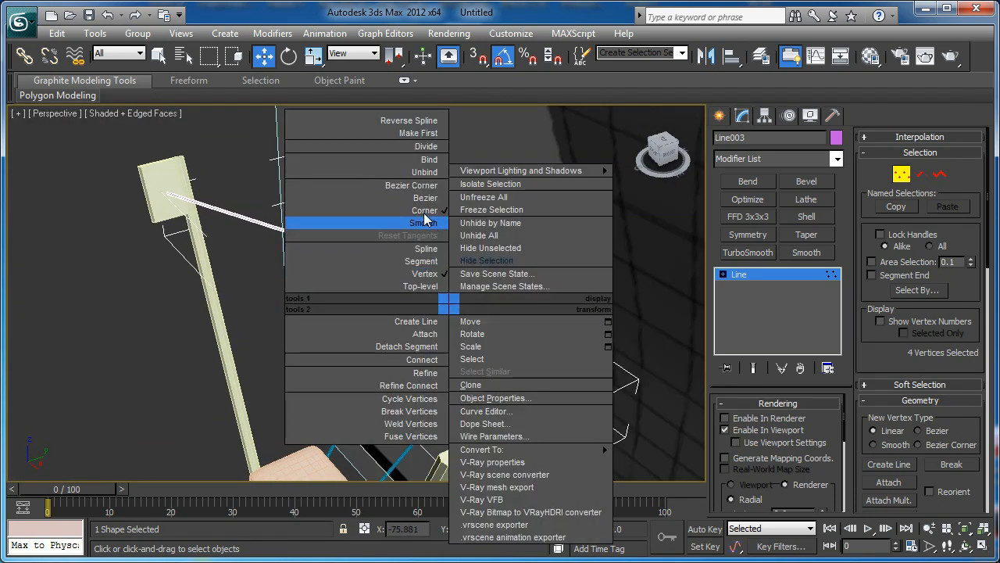
pyautogui.click(384, 194)
pyautogui.scroll(3, 418, 248)
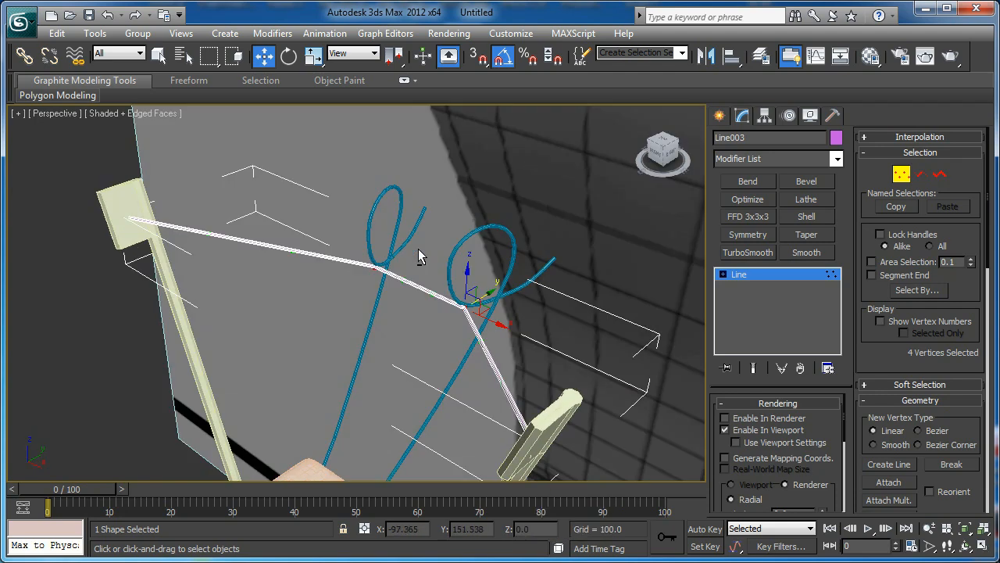
# Move the two middle vertices of the filament line so it rests inside the wire loops.
pyautogui.moveTo(312, 209); pyautogui.dragTo(490, 336)
pyautogui.keyDown('alt'); pyautogui.moveTo(490, 336); pyautogui.dragTo(431, 305, button='middle'); pyautogui.keyUp('alt')
pyautogui.moveTo(450, 256); pyautogui.dragTo(468, 254)
pyautogui.keyDown('alt'); pyautogui.moveTo(469, 253); pyautogui.dragTo(462, 210, button='middle'); pyautogui.keyUp('alt')
pyautogui.scroll(2, 437, 261)
pyautogui.moveTo(425, 268); pyautogui.dragTo(552, 295, button='middle')
pyautogui.scroll(2, 391, 278)
# Turn off the line's viewport thickness and curve its right-hand outer span with the Bezier handles at the loop and the support wire.
pyautogui.press('f')
pyautogui.scroll(8, 526, 289)
pyautogui.scroll(-4, 520, 282)
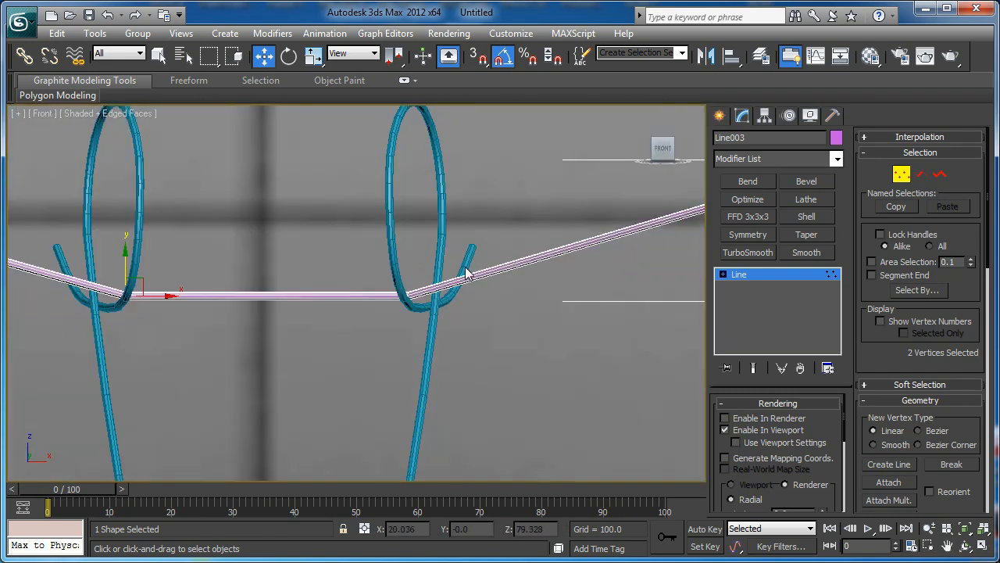
pyautogui.scroll(2, 451, 265)
pyautogui.scroll(2, 383, 293)
pyautogui.scroll(2, 387, 291)
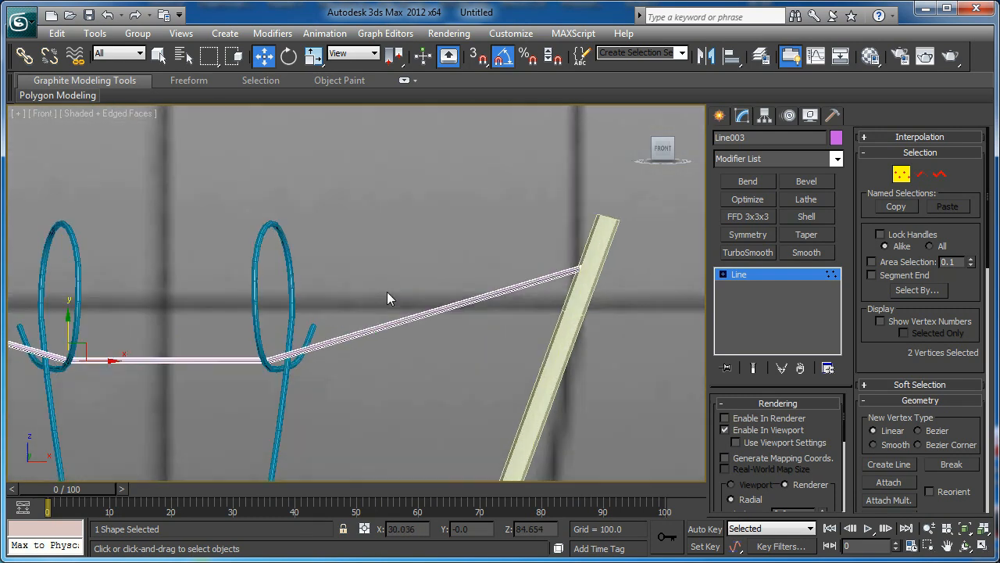
pyautogui.click(725, 430)
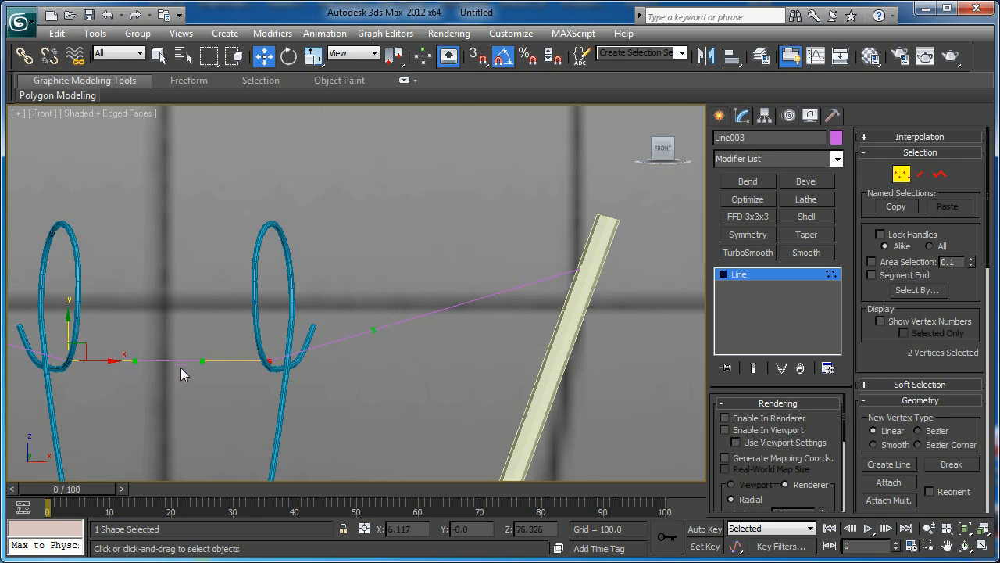
pyautogui.moveTo(329, 339); pyautogui.dragTo(265, 392)
pyautogui.moveTo(314, 340); pyautogui.dragTo(343, 314, button='middle')
pyautogui.scroll(2, 344, 311)
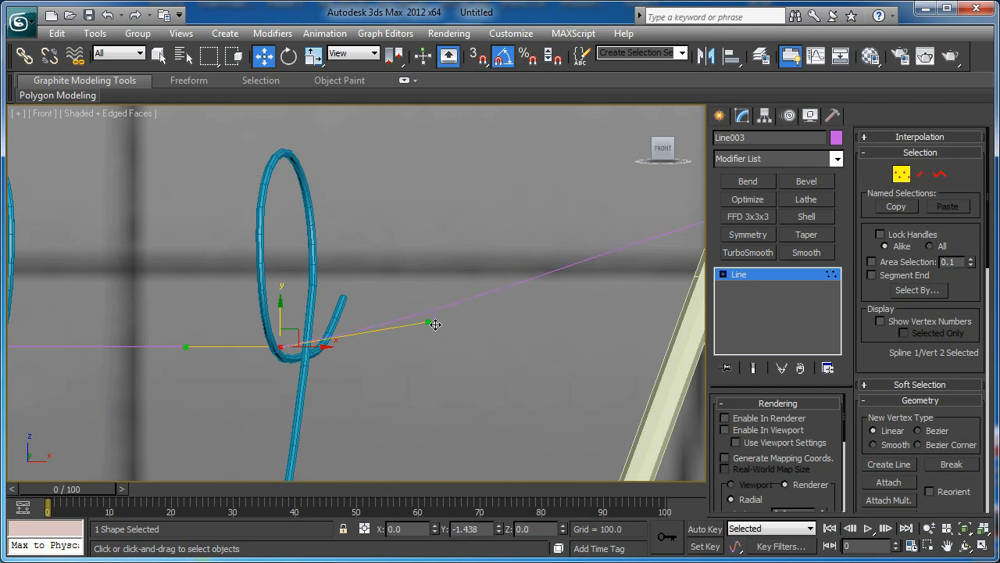
pyautogui.click(550, 258)
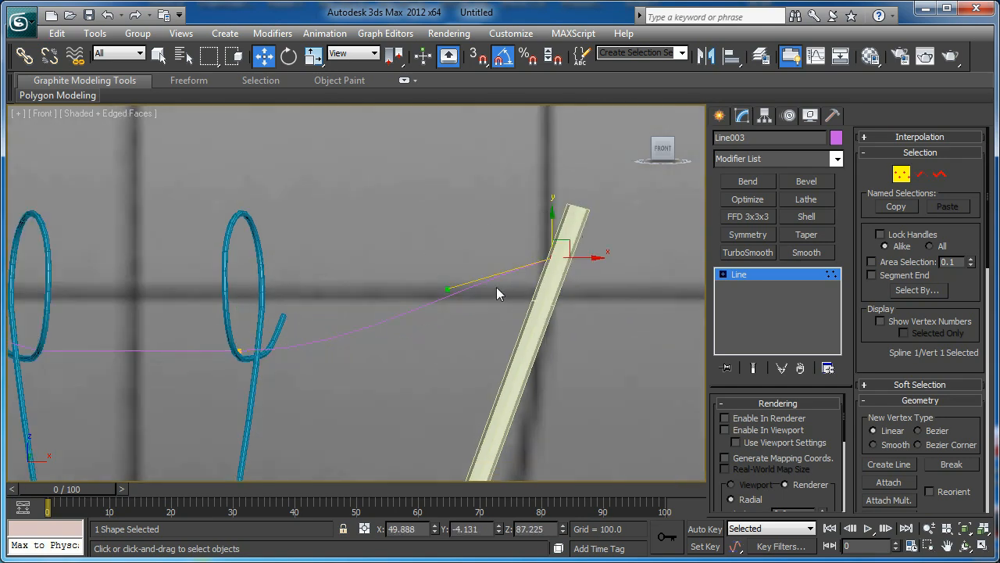
pyautogui.moveTo(444, 287); pyautogui.dragTo(465, 317)
# Make the filament's middle span sag between the two loops by lowering the inner Bezier handles of both middle vertices.
pyautogui.moveTo(461, 306); pyautogui.dragTo(723, 210, button='middle')
pyautogui.moveTo(541, 232); pyautogui.dragTo(426, 308)
pyautogui.moveTo(447, 311); pyautogui.dragTo(377, 357, button='middle')
pyautogui.scroll(2, 380, 336)
pyautogui.moveTo(375, 327); pyautogui.dragTo(375, 349)
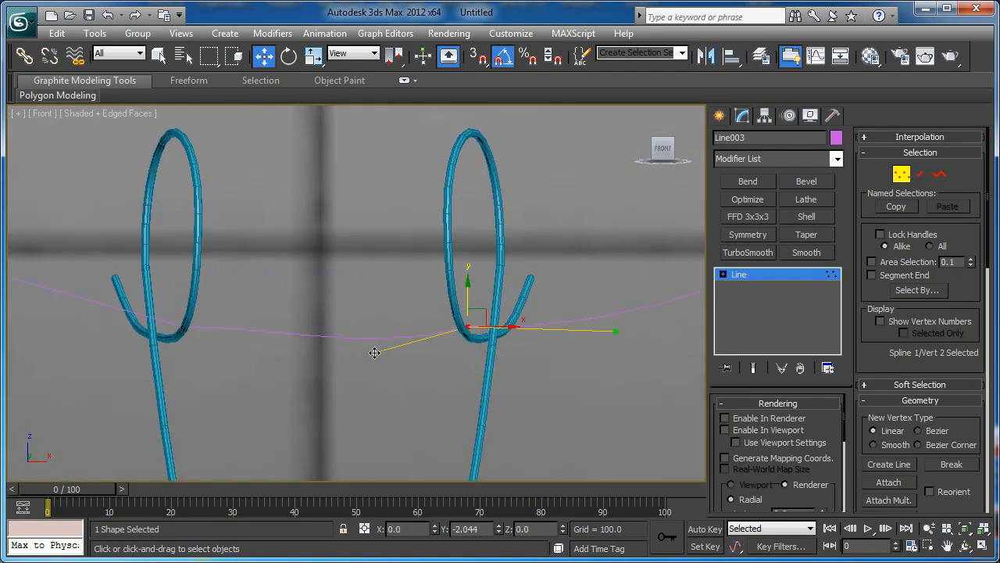
pyautogui.click(172, 334)
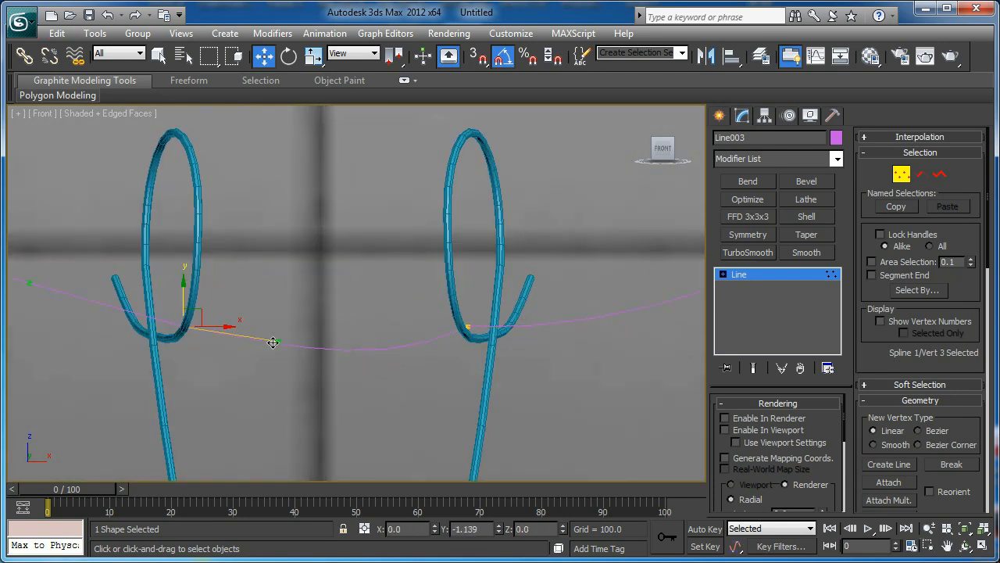
# Curve the left-hand outer span into a sag by lowering the Bezier handles at the loop vertex and the support wire vertex.
pyautogui.moveTo(228, 280); pyautogui.dragTo(489, 238, button='middle')
pyautogui.moveTo(291, 240); pyautogui.dragTo(288, 299)
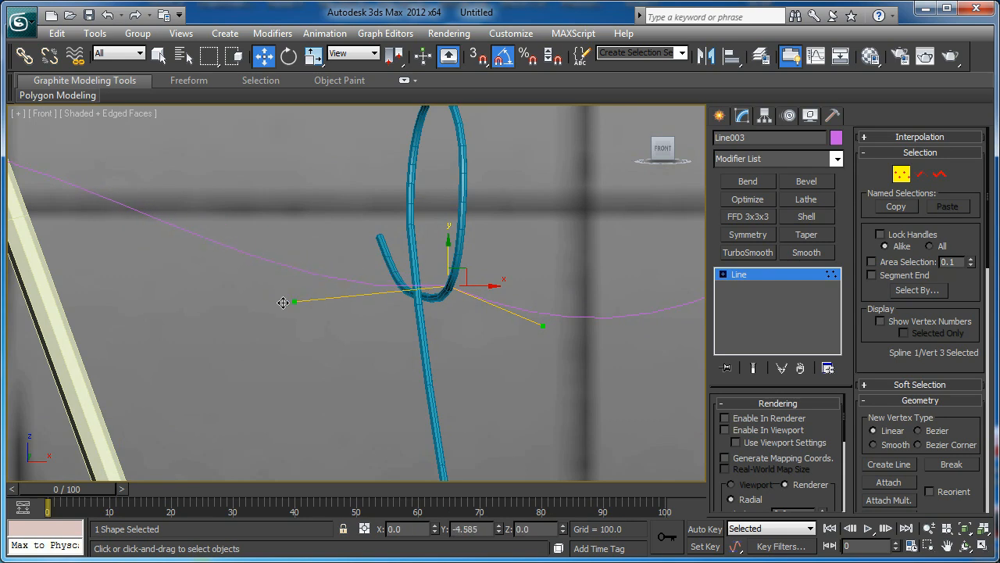
pyautogui.scroll(-2, 288, 300)
pyautogui.moveTo(288, 299); pyautogui.dragTo(375, 406, button='middle')
pyautogui.moveTo(114, 342); pyautogui.dragTo(184, 283)
pyautogui.moveTo(184, 305); pyautogui.dragTo(219, 266, button='middle')
pyautogui.moveTo(302, 297); pyautogui.dragTo(300, 343)
pyautogui.click(518, 358)
pyautogui.click(207, 274)
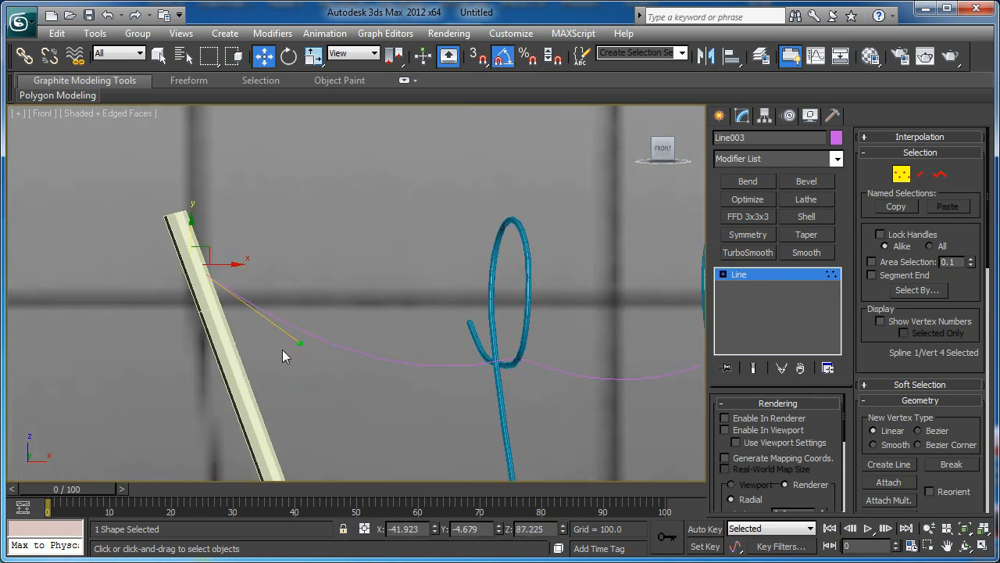
# Lower the Bezier handle at the right-hand support wire to deepen that span's sag, matching the opposite side.
pyautogui.moveTo(652, 336); pyautogui.dragTo(270, 290, button='middle')
pyautogui.click(337, 311)
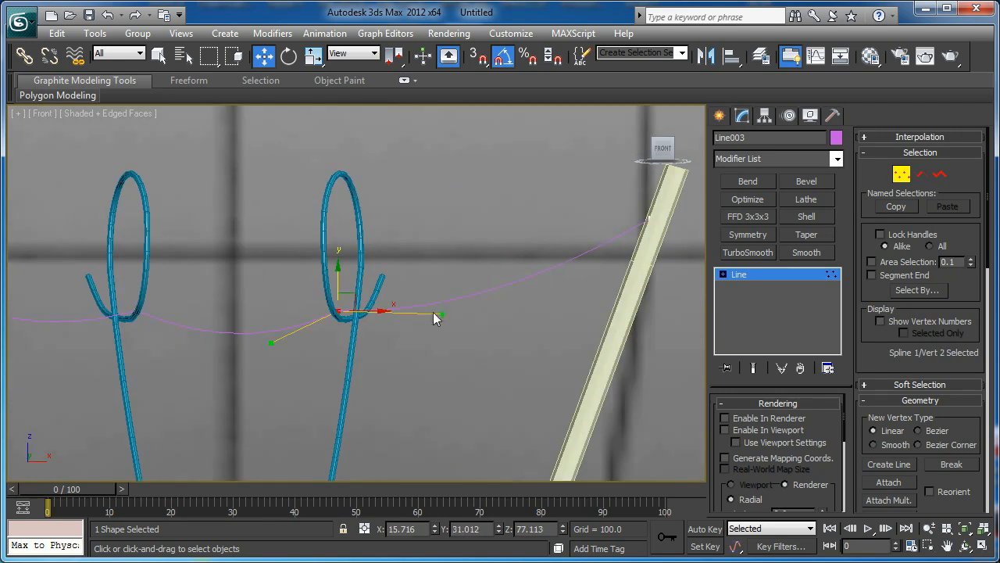
pyautogui.click(649, 218)
pyautogui.moveTo(550, 278); pyautogui.dragTo(548, 299)
pyautogui.moveTo(360, 303); pyautogui.dragTo(480, 262, button='middle')
pyautogui.click(458, 270)
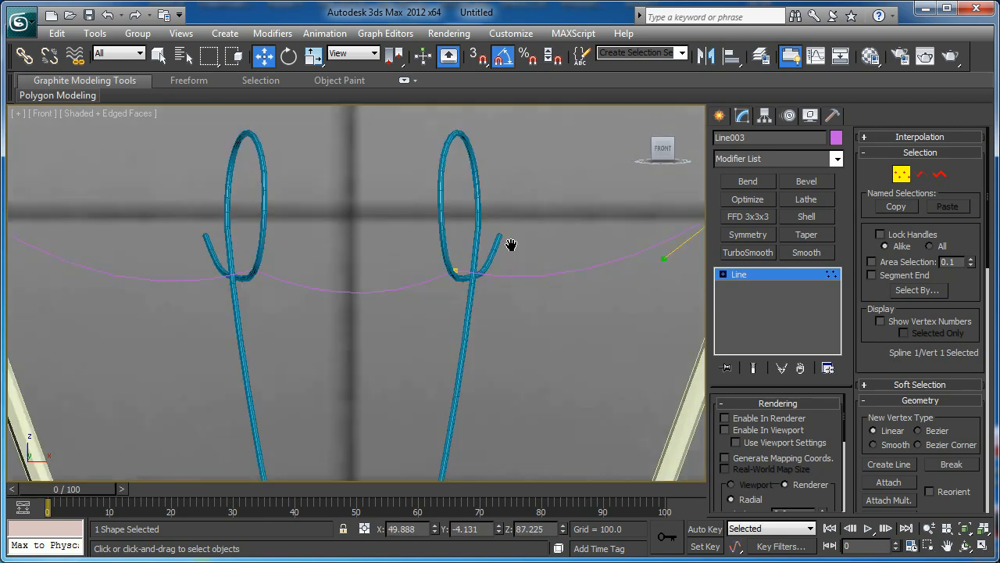
pyautogui.moveTo(271, 243); pyautogui.dragTo(215, 272)
pyautogui.scroll(-2, 345, 260)
# Enable the filament line's thickness in the viewport again and set its sides to 12.
pyautogui.press('p')
pyautogui.press('z')
pyautogui.keyDown('alt'); pyautogui.moveTo(391, 266); pyautogui.dragTo(450, 300, button='middle'); pyautogui.keyUp('alt')
pyautogui.scroll(-8, 381, 297)
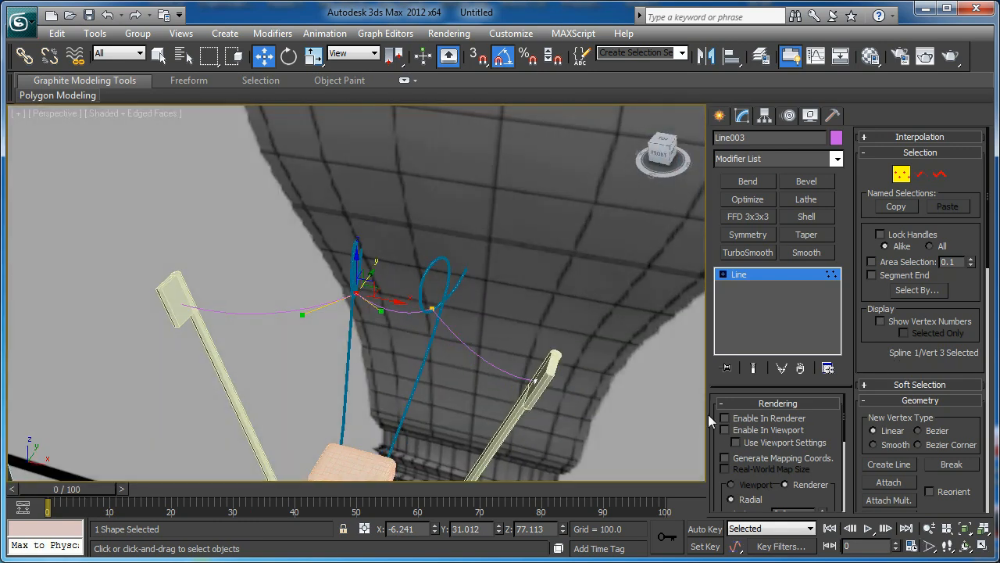
pyautogui.click(724, 429)
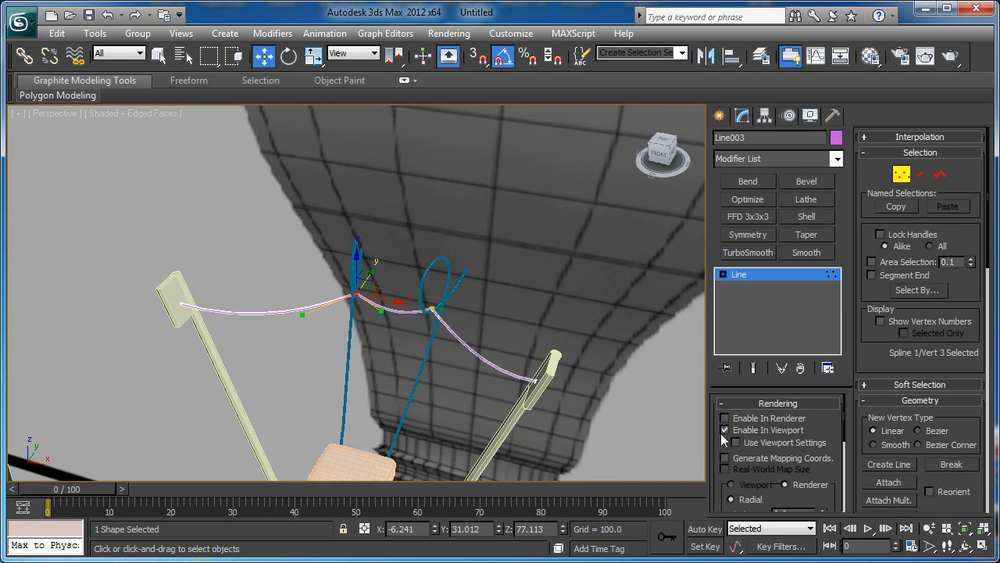
pyautogui.moveTo(721, 441); pyautogui.dragTo(721, 353)
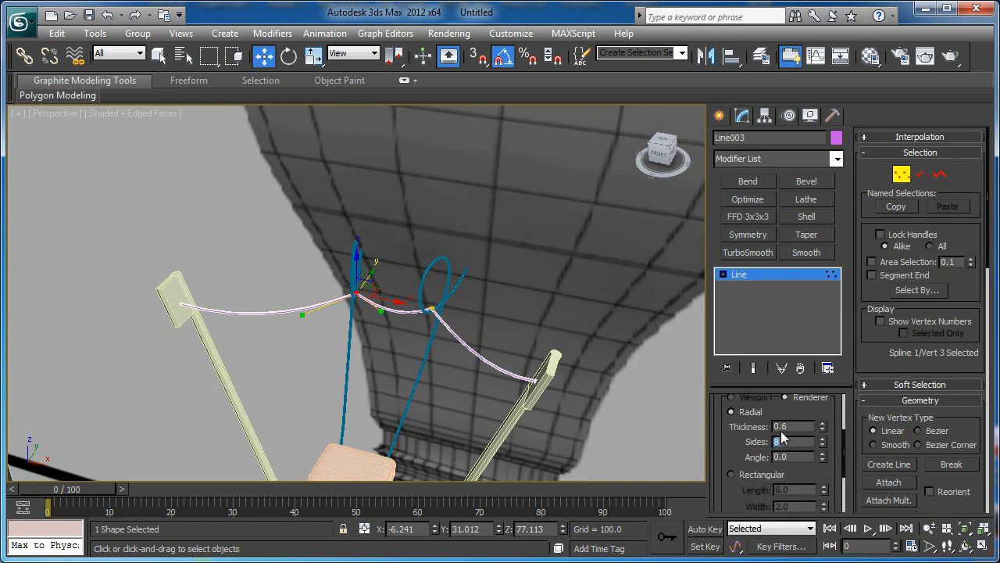
pyautogui.press('Return')
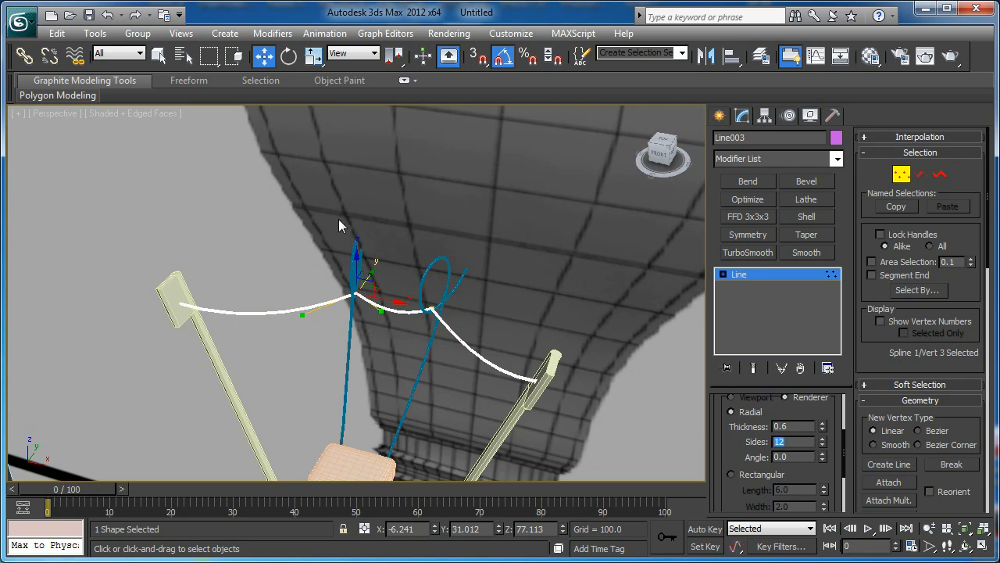
# Convert the filament line to an Editable Poly.
pyautogui.moveTo(332, 215); pyautogui.dragTo(220, 145, button='middle')
pyautogui.scroll(3, 367, 261)
pyautogui.keyDown('alt'); pyautogui.moveTo(367, 261); pyautogui.dragTo(445, 295, button='middle'); pyautogui.keyUp('alt')
pyautogui.rightClick(440, 287)
pyautogui.moveTo(493, 427)
pyautogui.click(660, 452)
pyautogui.keyDown('alt'); pyautogui.moveTo(547, 398); pyautogui.dragTo(468, 322, button='middle'); pyautogui.keyUp('alt')
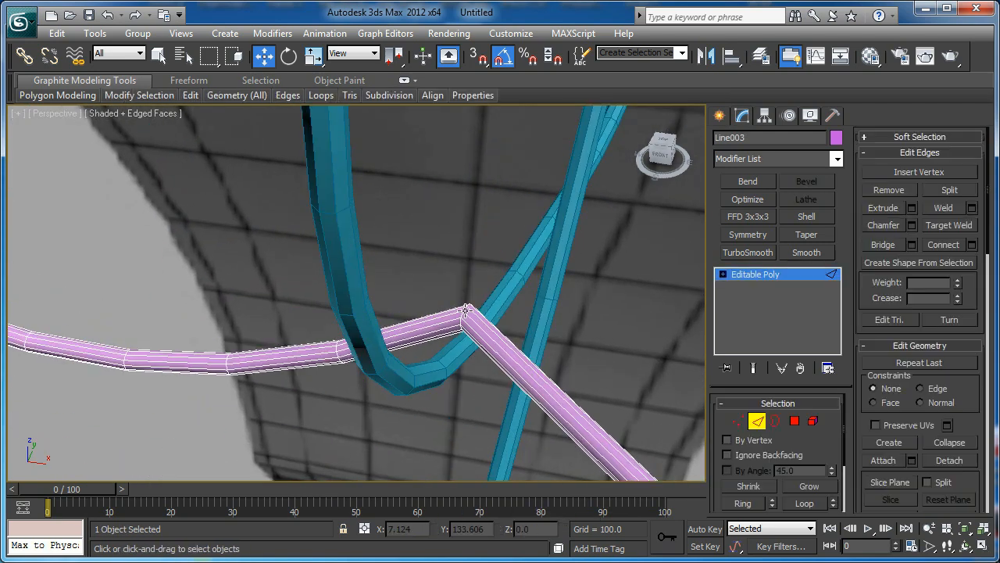
# Chamfer the edge loops at the filament's two sharp bends by 1.0 with 2 segments.
pyautogui.press('2')
pyautogui.scroll(3, 453, 304)
pyautogui.click(475, 256)
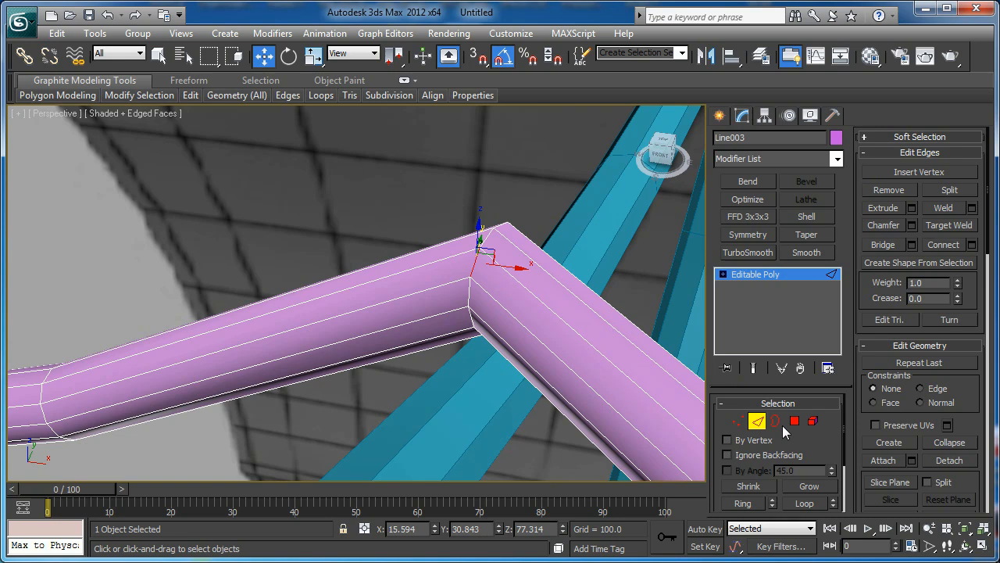
pyautogui.click(810, 506)
pyautogui.keyDown('alt'); pyautogui.moveTo(578, 336); pyautogui.dragTo(534, 304, button='middle'); pyautogui.keyUp('alt')
pyautogui.scroll(-3, 390, 266)
pyautogui.keyDown('alt'); pyautogui.moveTo(268, 230); pyautogui.dragTo(311, 274, button='middle'); pyautogui.keyUp('alt')
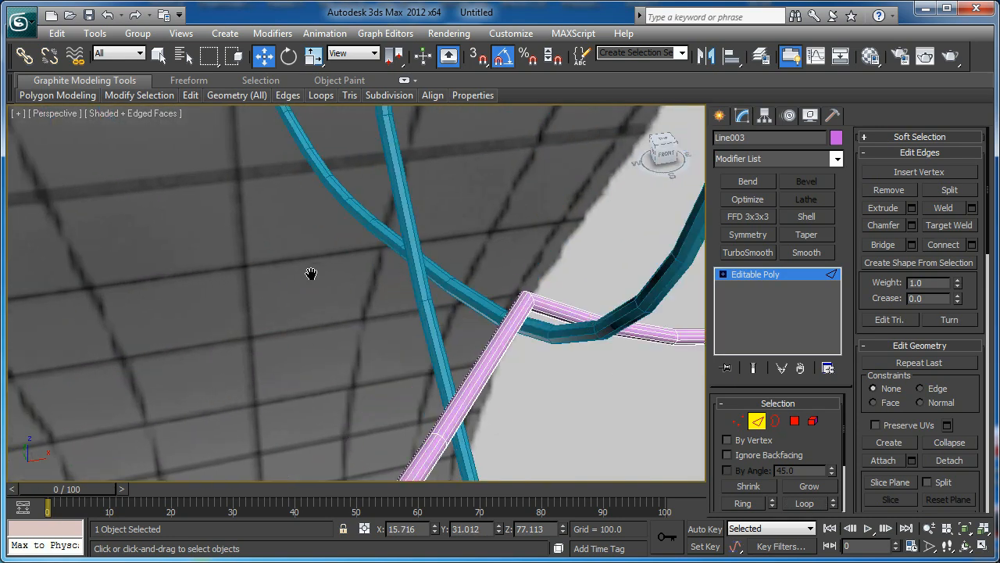
pyautogui.scroll(2, 453, 293)
pyautogui.scroll(2, 438, 291)
pyautogui.scroll(3, 419, 286)
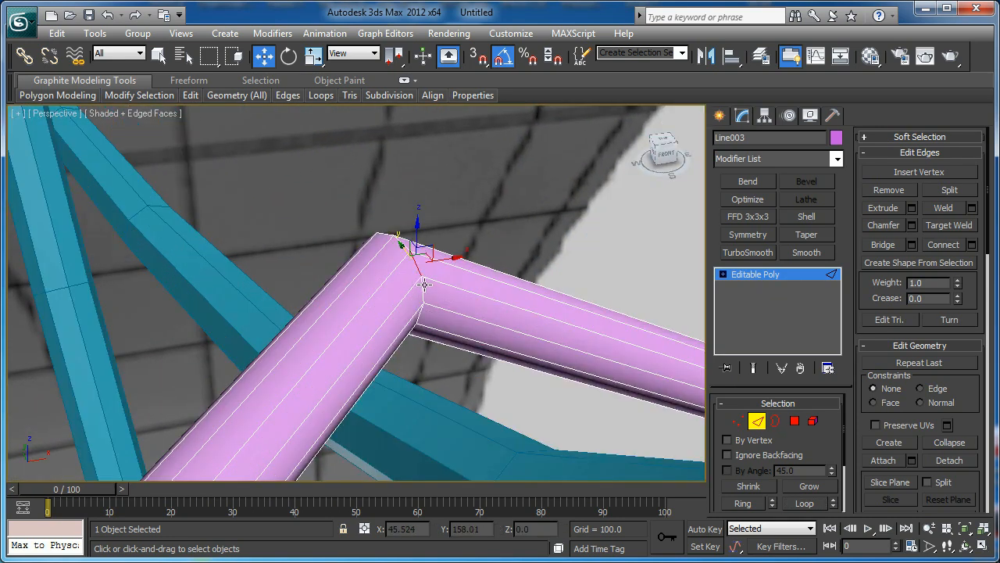
pyautogui.click(807, 505)
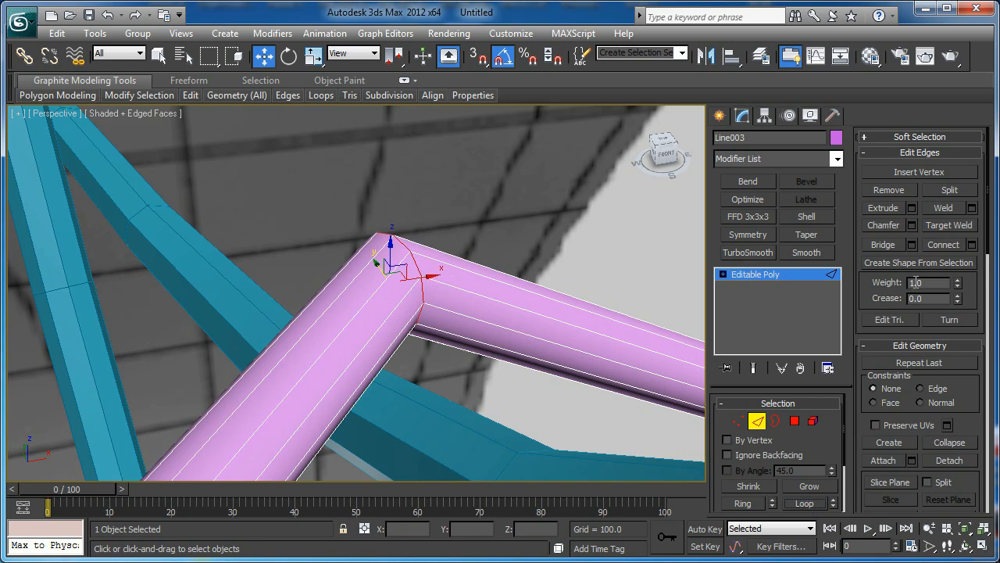
pyautogui.click(913, 226)
pyautogui.scroll(-4, 277, 299)
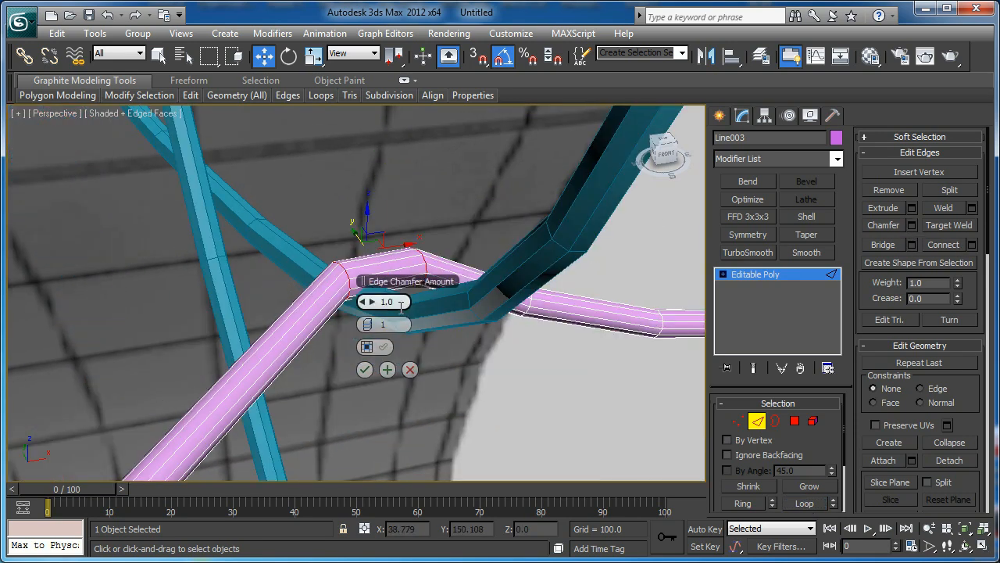
pyautogui.click(376, 327)
pyautogui.keyDown('alt'); pyautogui.moveTo(299, 253); pyautogui.dragTo(286, 237, button='middle'); pyautogui.keyUp('alt')
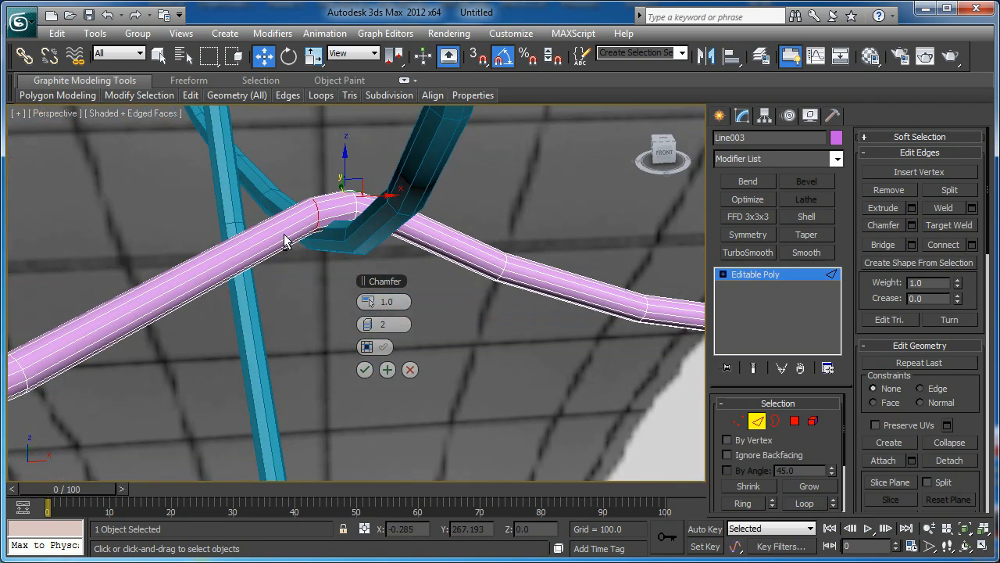
pyautogui.keyDown('alt'); pyautogui.moveTo(334, 292); pyautogui.dragTo(308, 250, button='middle'); pyautogui.keyUp('alt')
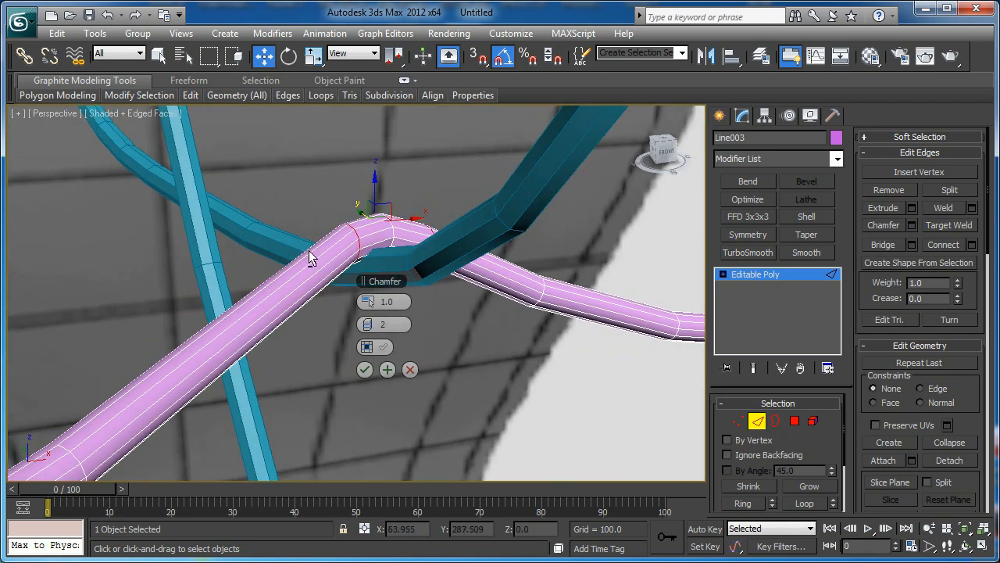
pyautogui.click(364, 370)
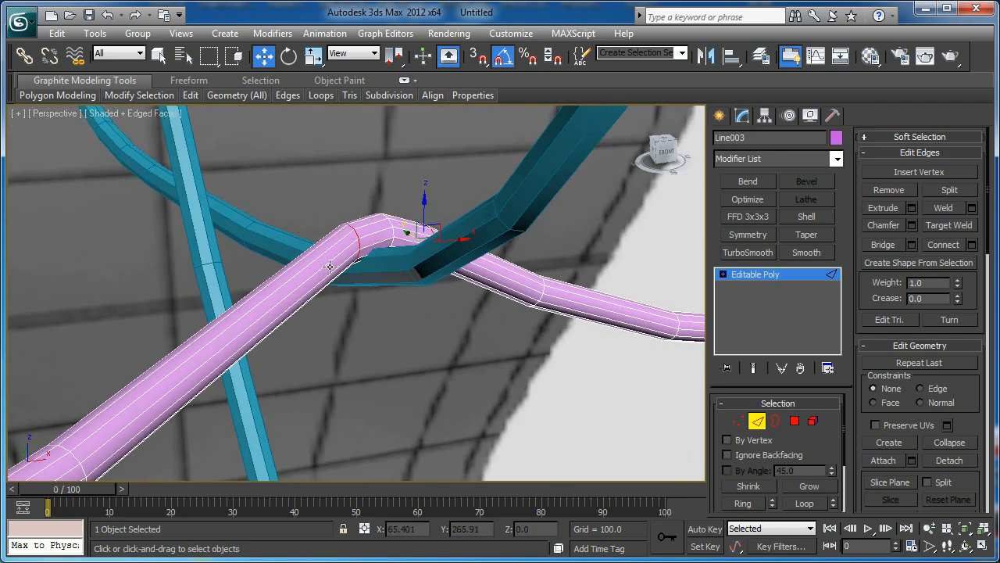
pyautogui.keyDown('alt'); pyautogui.moveTo(442, 231); pyautogui.dragTo(515, 218, button='middle'); pyautogui.keyUp('alt')
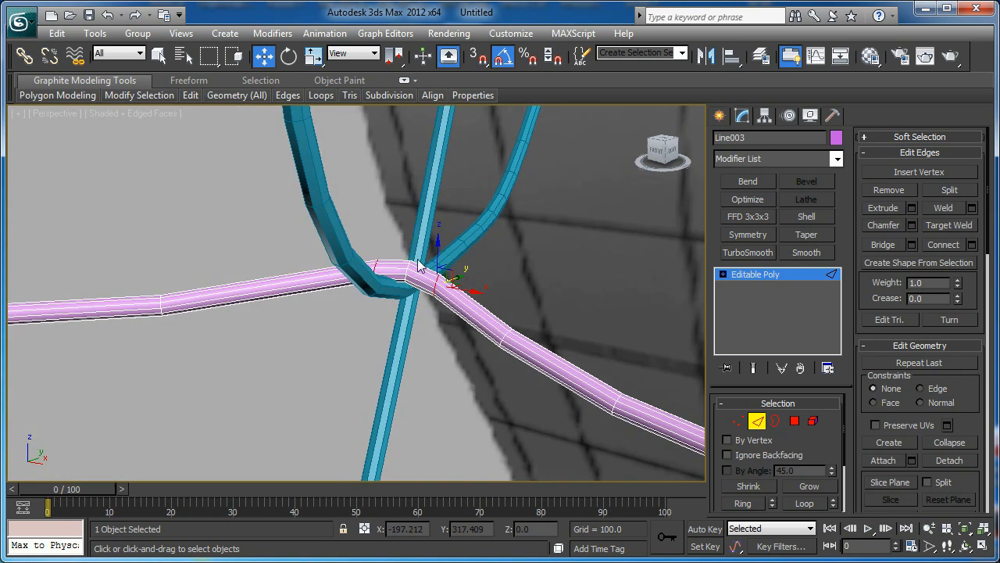
# Raise the vertices of the filament's middle span, including both wire bends, by about 0.1 units along Z.
pyautogui.press('1')
pyautogui.press('F3')
pyautogui.moveTo(335, 345); pyautogui.dragTo(333, 345)
pyautogui.moveTo(440, 321); pyautogui.dragTo(401, 289, button='middle')
pyautogui.scroll(-4, 401, 289)
pyautogui.keyDown('ctrl'); pyautogui.moveTo(401, 289); pyautogui.dragTo(531, 346); pyautogui.keyUp('ctrl')
pyautogui.moveTo(360, 275); pyautogui.dragTo(414, 350)
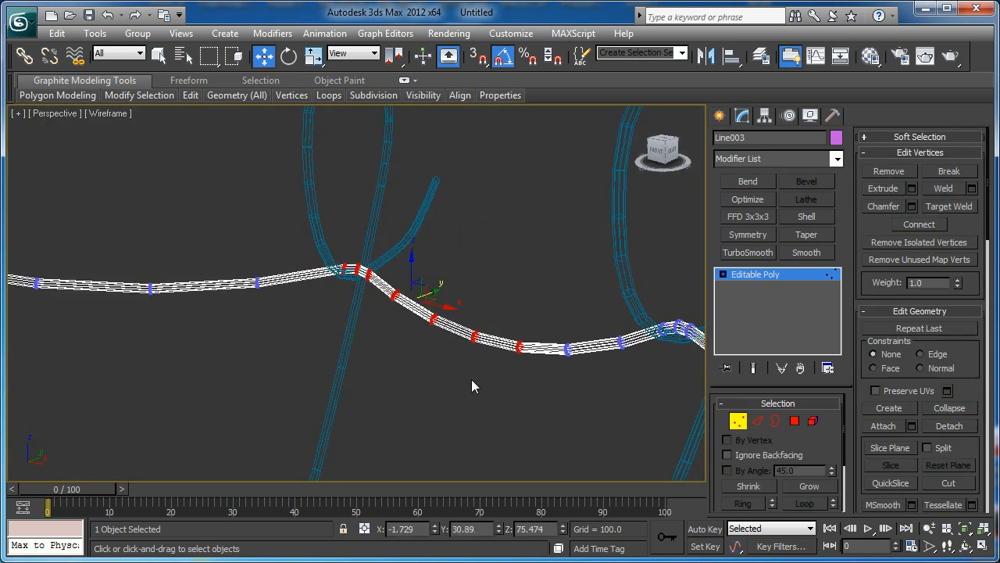
pyautogui.moveTo(446, 351); pyautogui.dragTo(402, 341, button='middle')
pyautogui.keyDown('ctrl'); pyautogui.moveTo(634, 426); pyautogui.dragTo(631, 418); pyautogui.keyUp('ctrl')
pyautogui.press('F3')
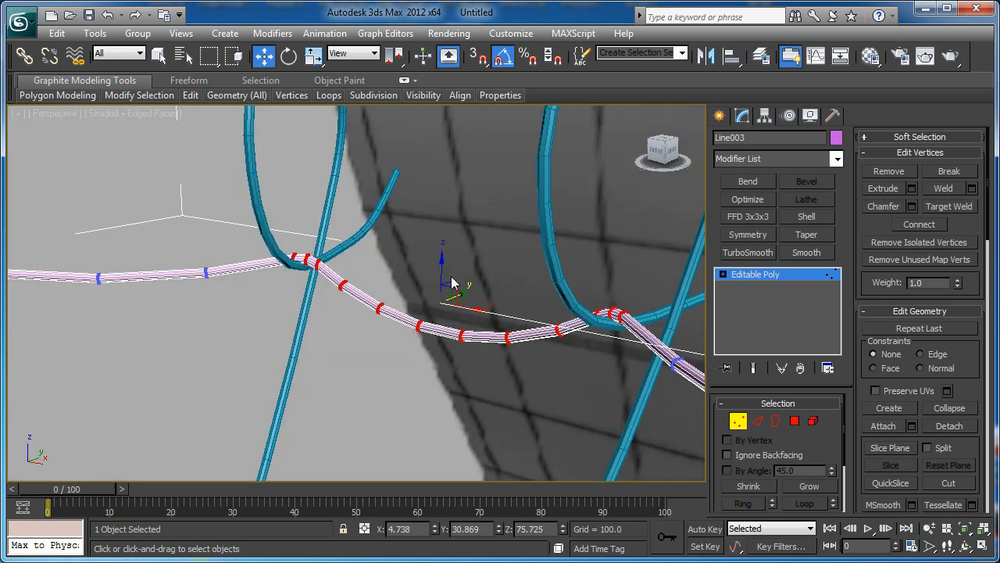
pyautogui.moveTo(441, 271); pyautogui.dragTo(441, 270)
pyautogui.keyDown('alt'); pyautogui.moveTo(483, 280); pyautogui.dragTo(517, 285, button='middle'); pyautogui.keyUp('alt')
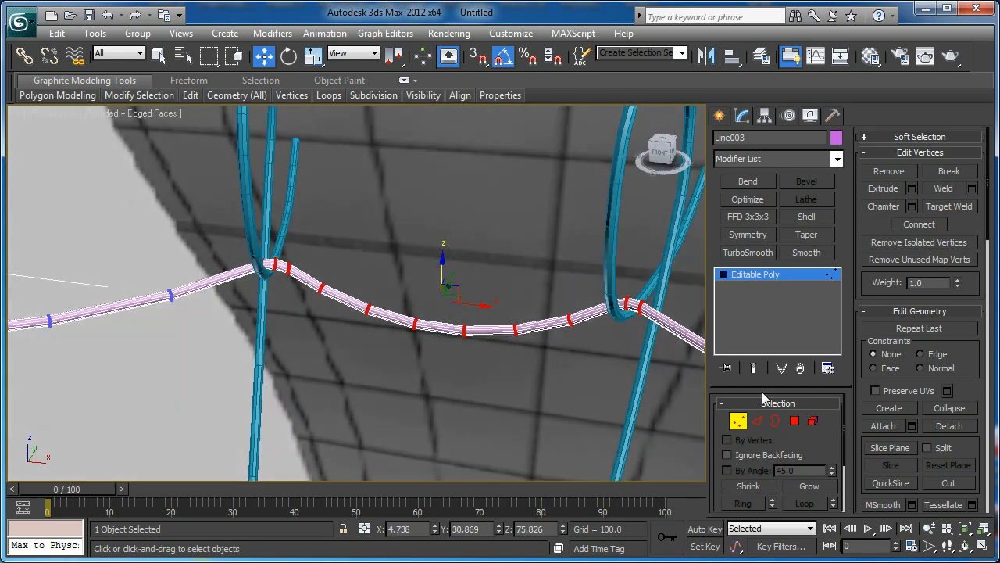
pyautogui.click(739, 425)
# Turn off the edged-faces display and check the filament and the bulb's inner parts in plain shading.
pyautogui.moveTo(419, 296)
pyautogui.keyDown('alt'); pyautogui.mouseDown(button='middle')
pyautogui.moveTo(422, 308)
pyautogui.moveTo(468, 269)
pyautogui.moveTo(362, 277)
pyautogui.moveTo(393, 323)
pyautogui.moveTo(364, 324)
pyautogui.moveTo(414, 324)
pyautogui.moveTo(456, 210)
pyautogui.mouseUp(button='middle'); pyautogui.keyUp('alt')
pyautogui.scroll(-6, 469, 266)
pyautogui.press('F4')
pyautogui.scroll(5, 375, 284)
pyautogui.scroll(-5, 414, 324)
pyautogui.keyDown('alt'); pyautogui.moveTo(472, 340); pyautogui.dragTo(383, 362, button='middle'); pyautogui.keyUp('alt')
pyautogui.scroll(-4, 430, 334)
# Assign the 01 - Default material to all visible bulb parts, including the screw base, stem and wires.
pyautogui.hotkey('ctrl', 'a')
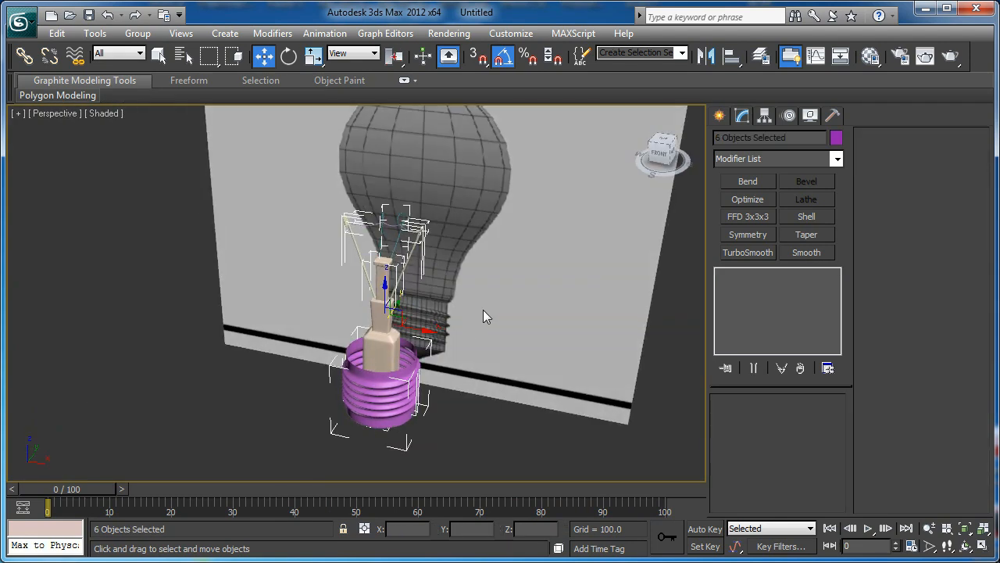
pyautogui.press('m')
pyautogui.click(510, 258)
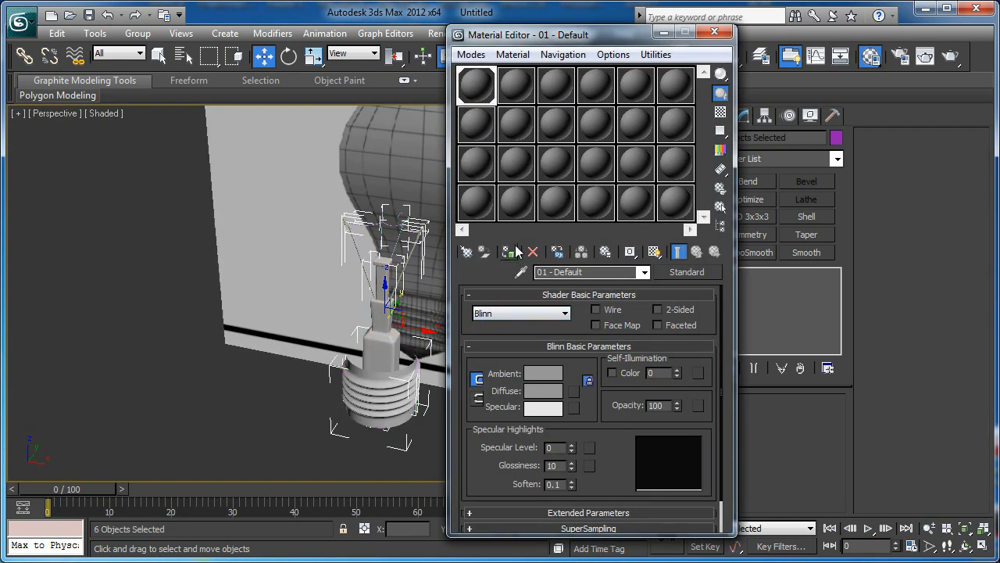
pyautogui.click(712, 35)
# Unhide all objects and assign the 01 - Default material to the glass bulb.
pyautogui.rightClick(569, 234)
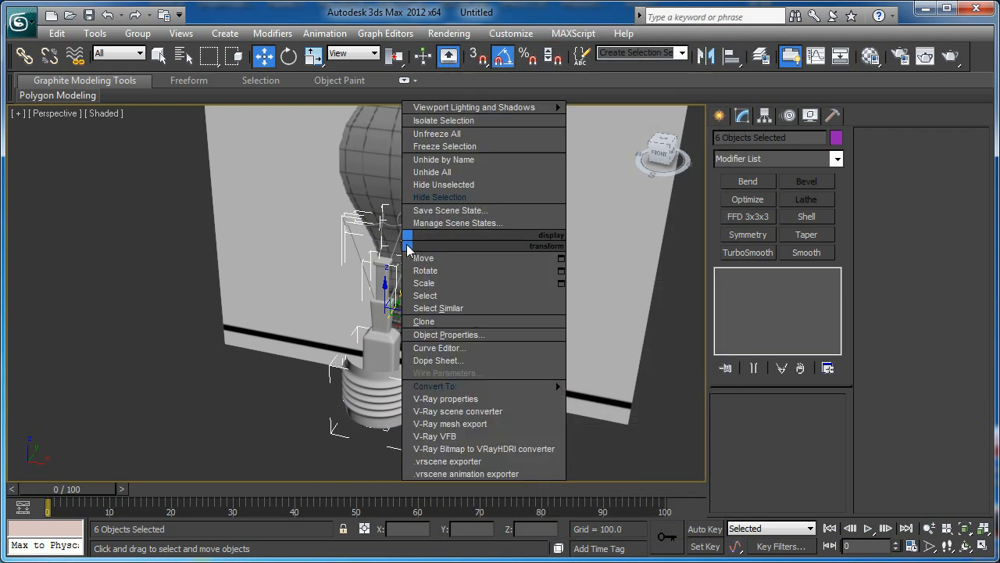
pyautogui.click(450, 171)
pyautogui.click(383, 214)
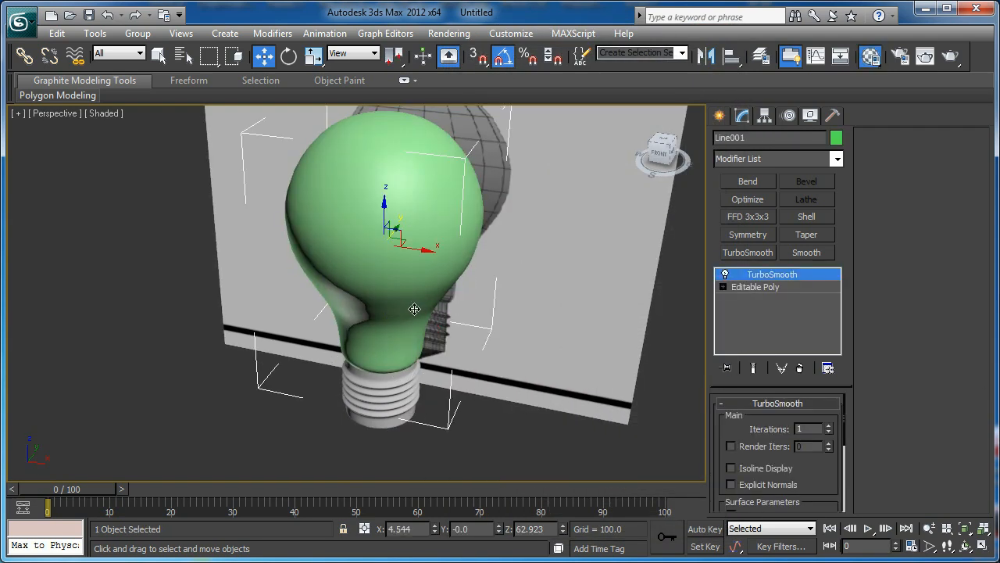
pyautogui.press('m')
pyautogui.click(507, 251)
pyautogui.click(714, 32)
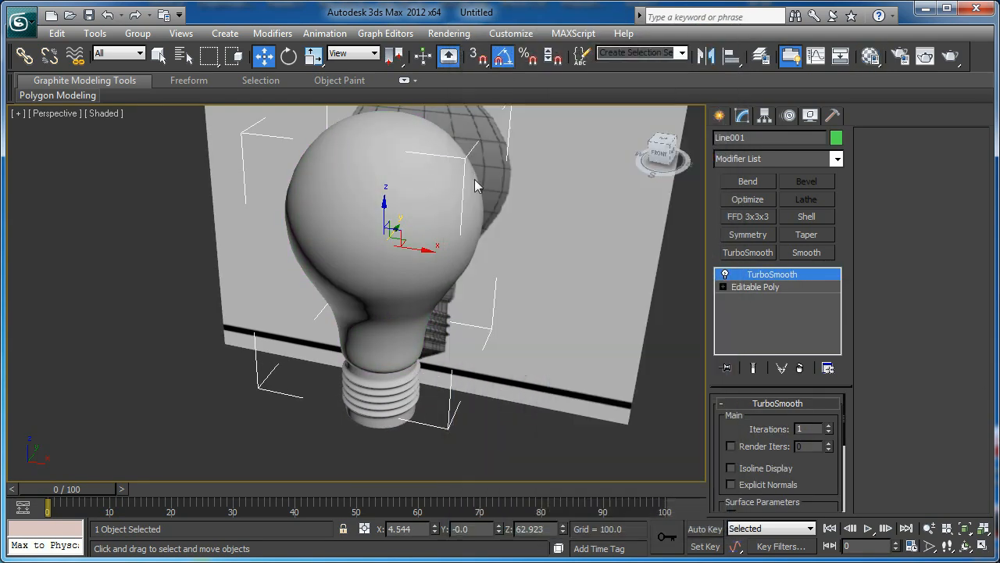
pyautogui.scroll(3, 493, 223)
pyautogui.keyDown('alt'); pyautogui.moveTo(450, 226); pyautogui.dragTo(395, 292, button='middle'); pyautogui.keyUp('alt')
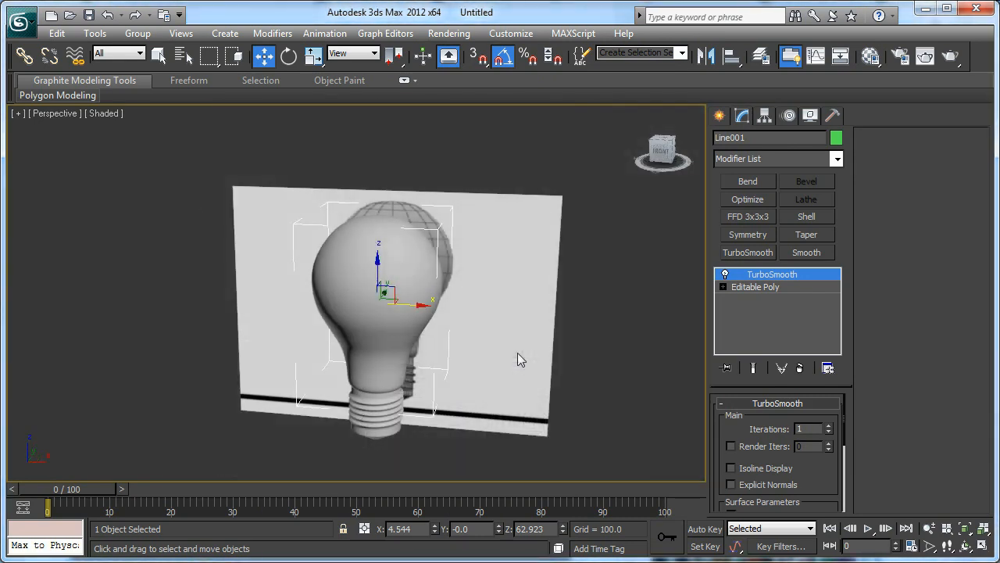